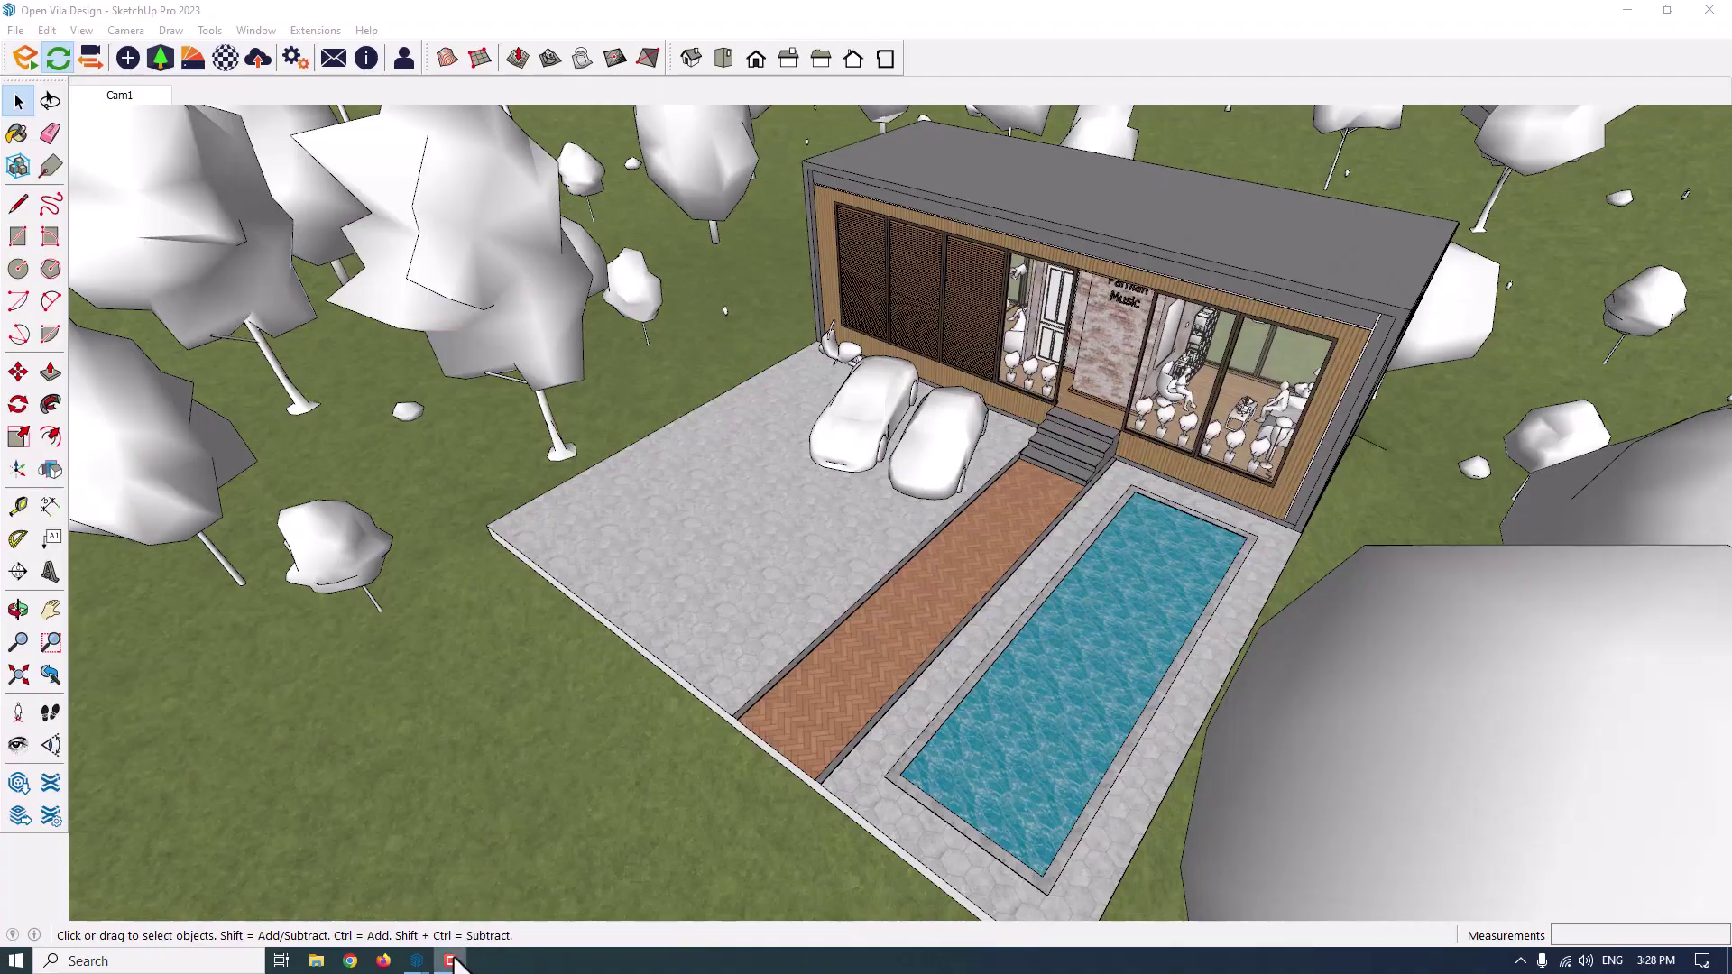
Switch to the Enscape render window and recall the saved Cam1 view of the villa
mouse_move(454, 963)
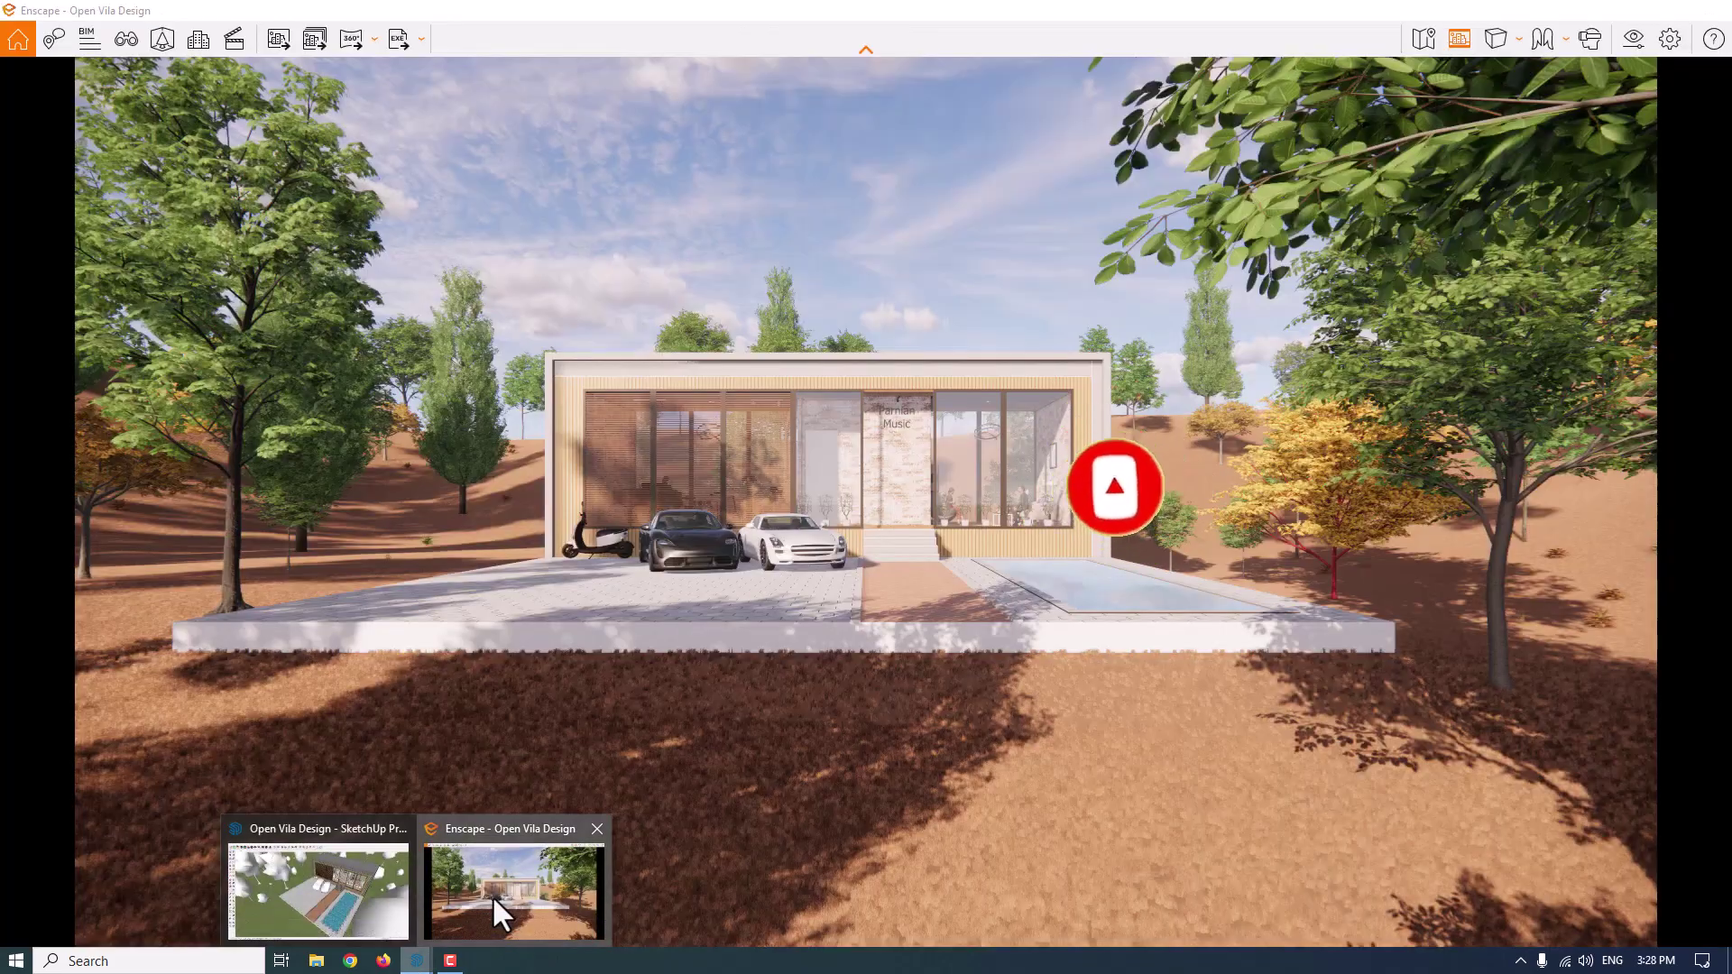
click(493, 902)
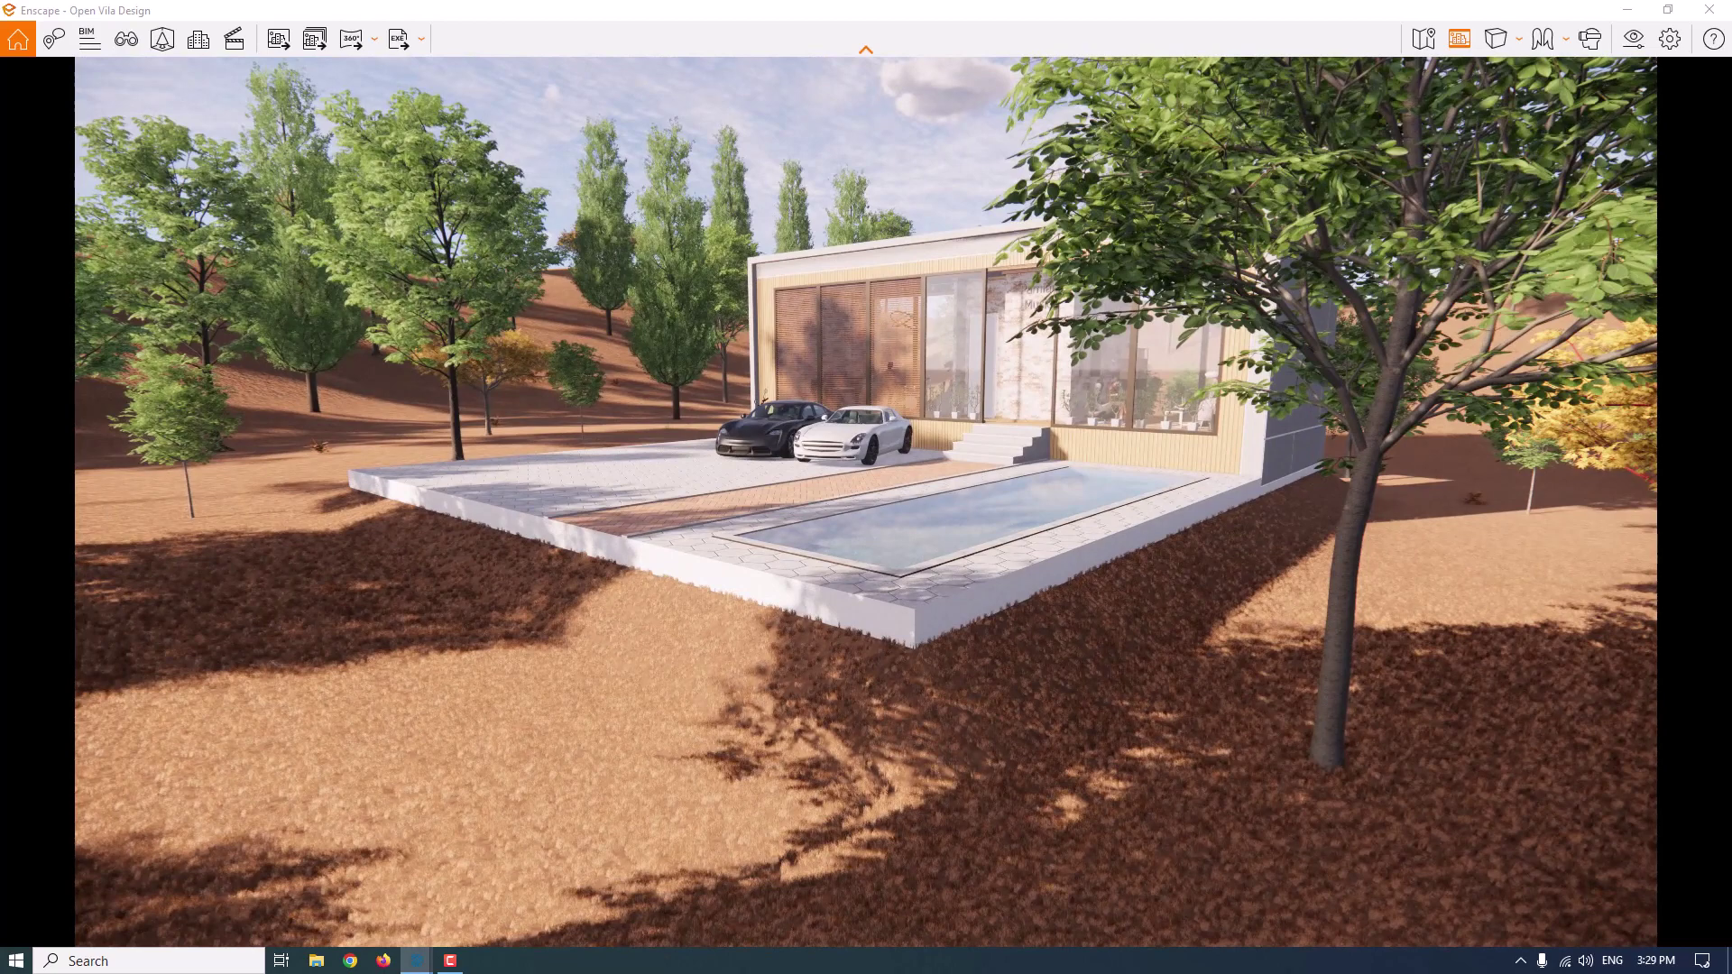
click(126, 39)
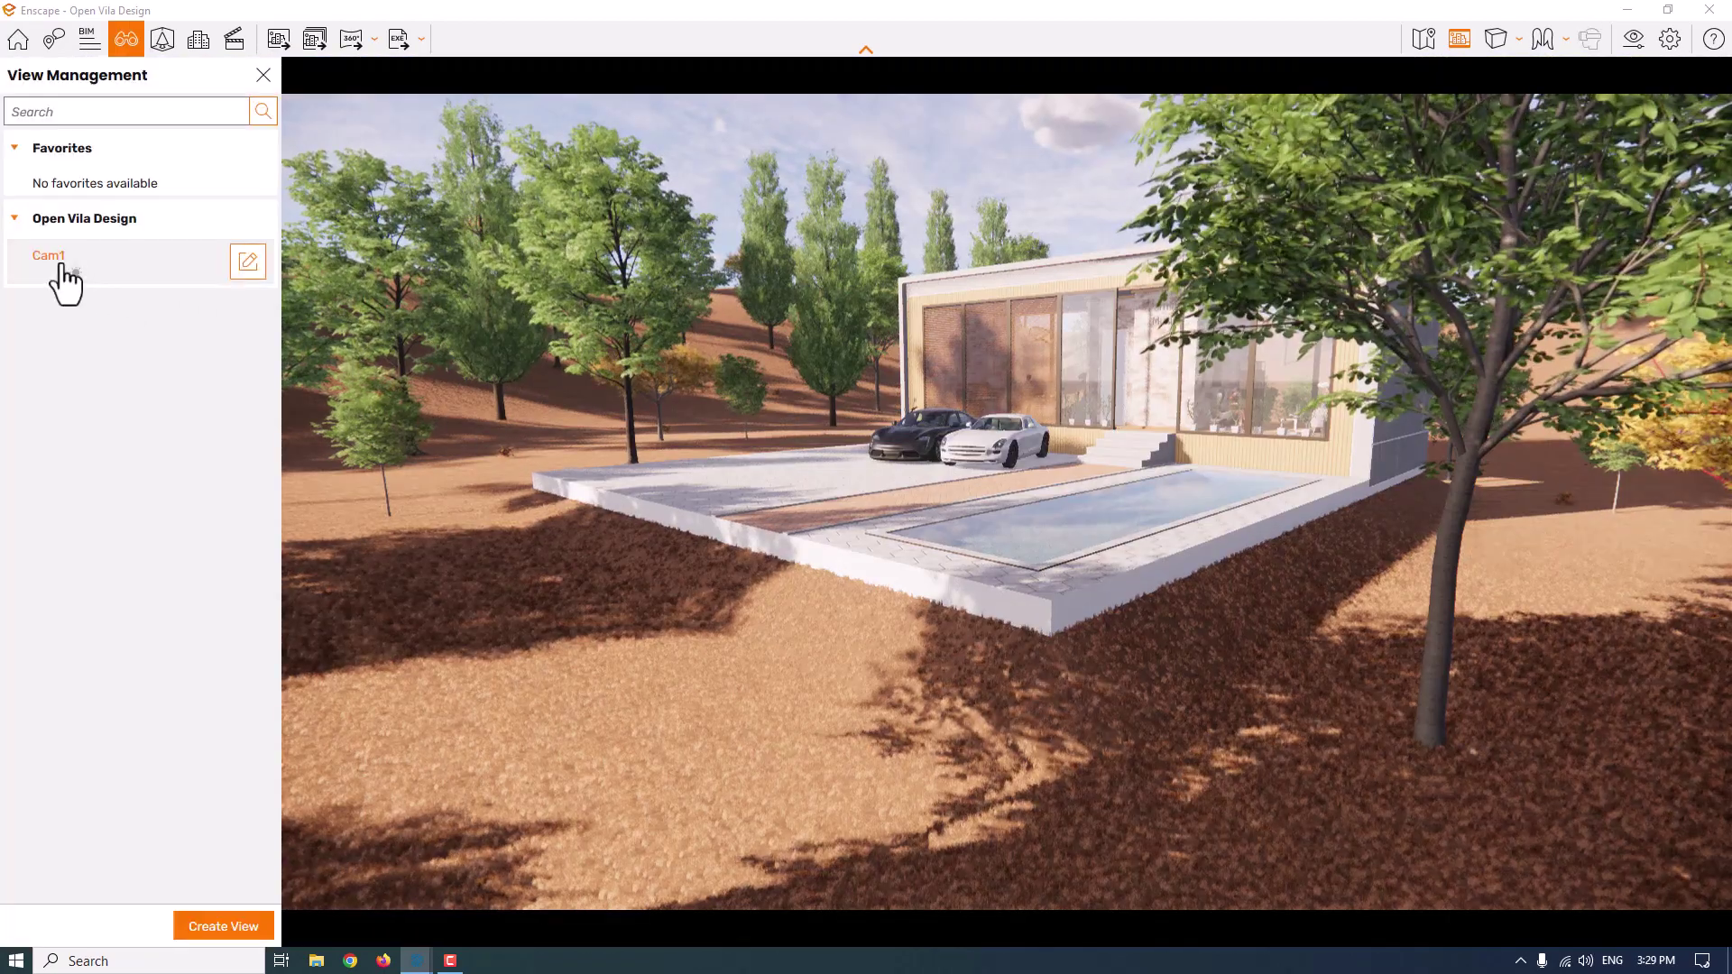
click(60, 265)
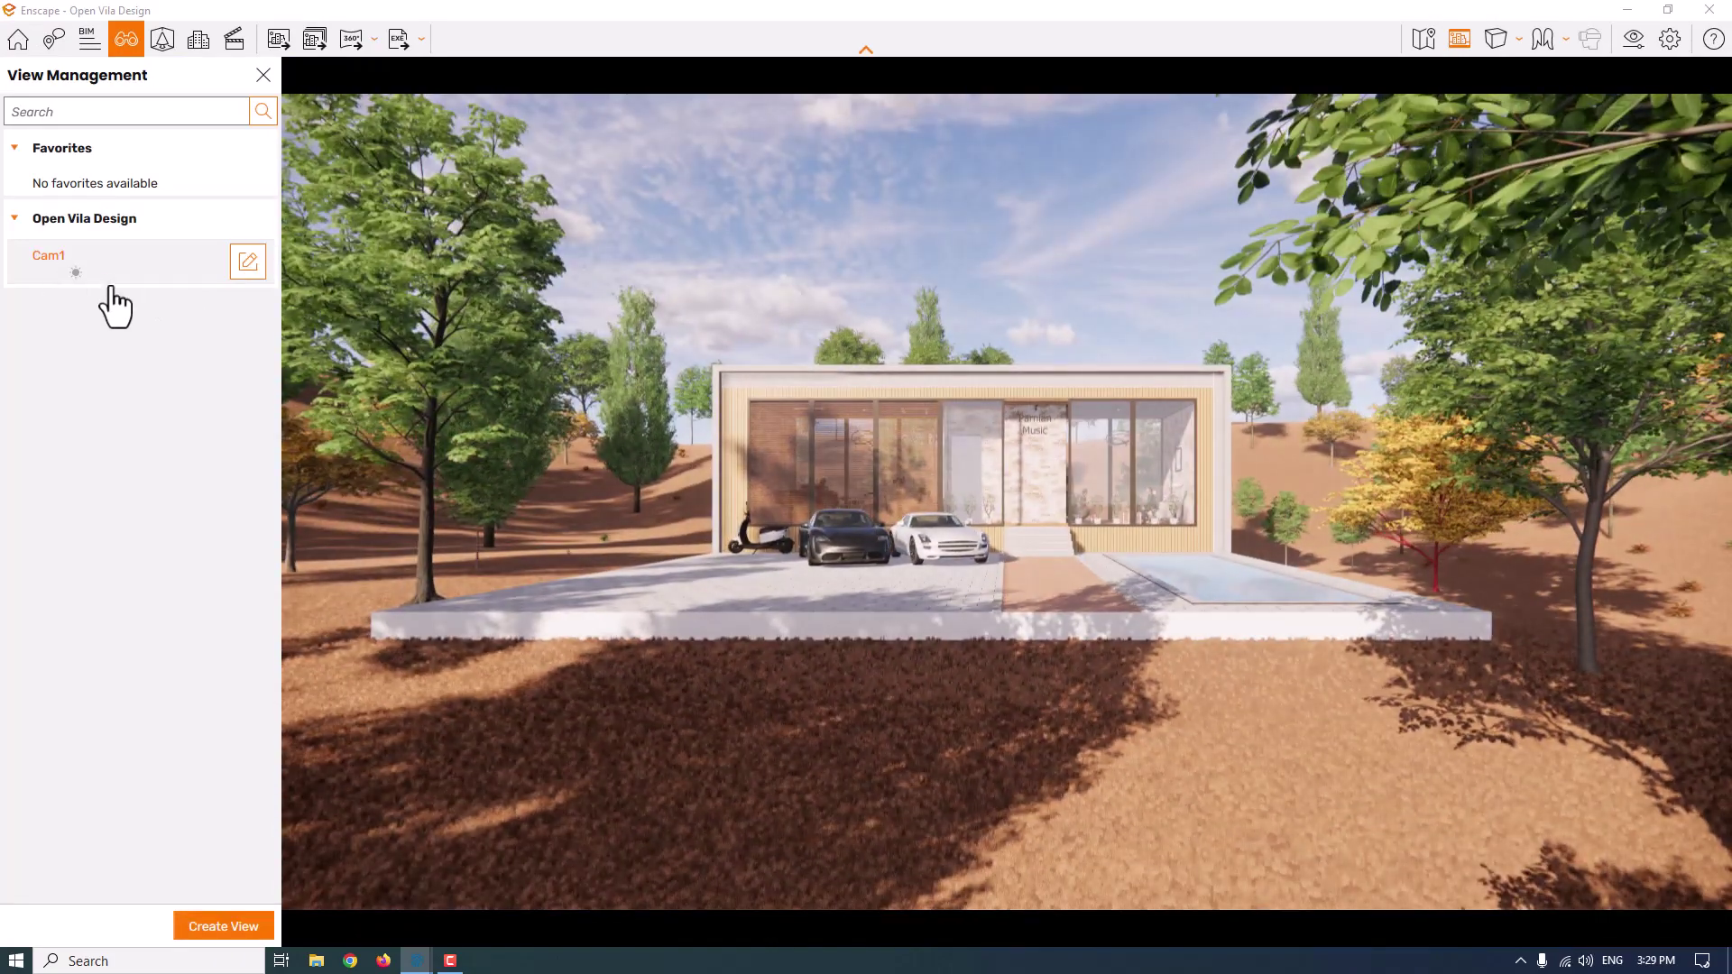
click(264, 74)
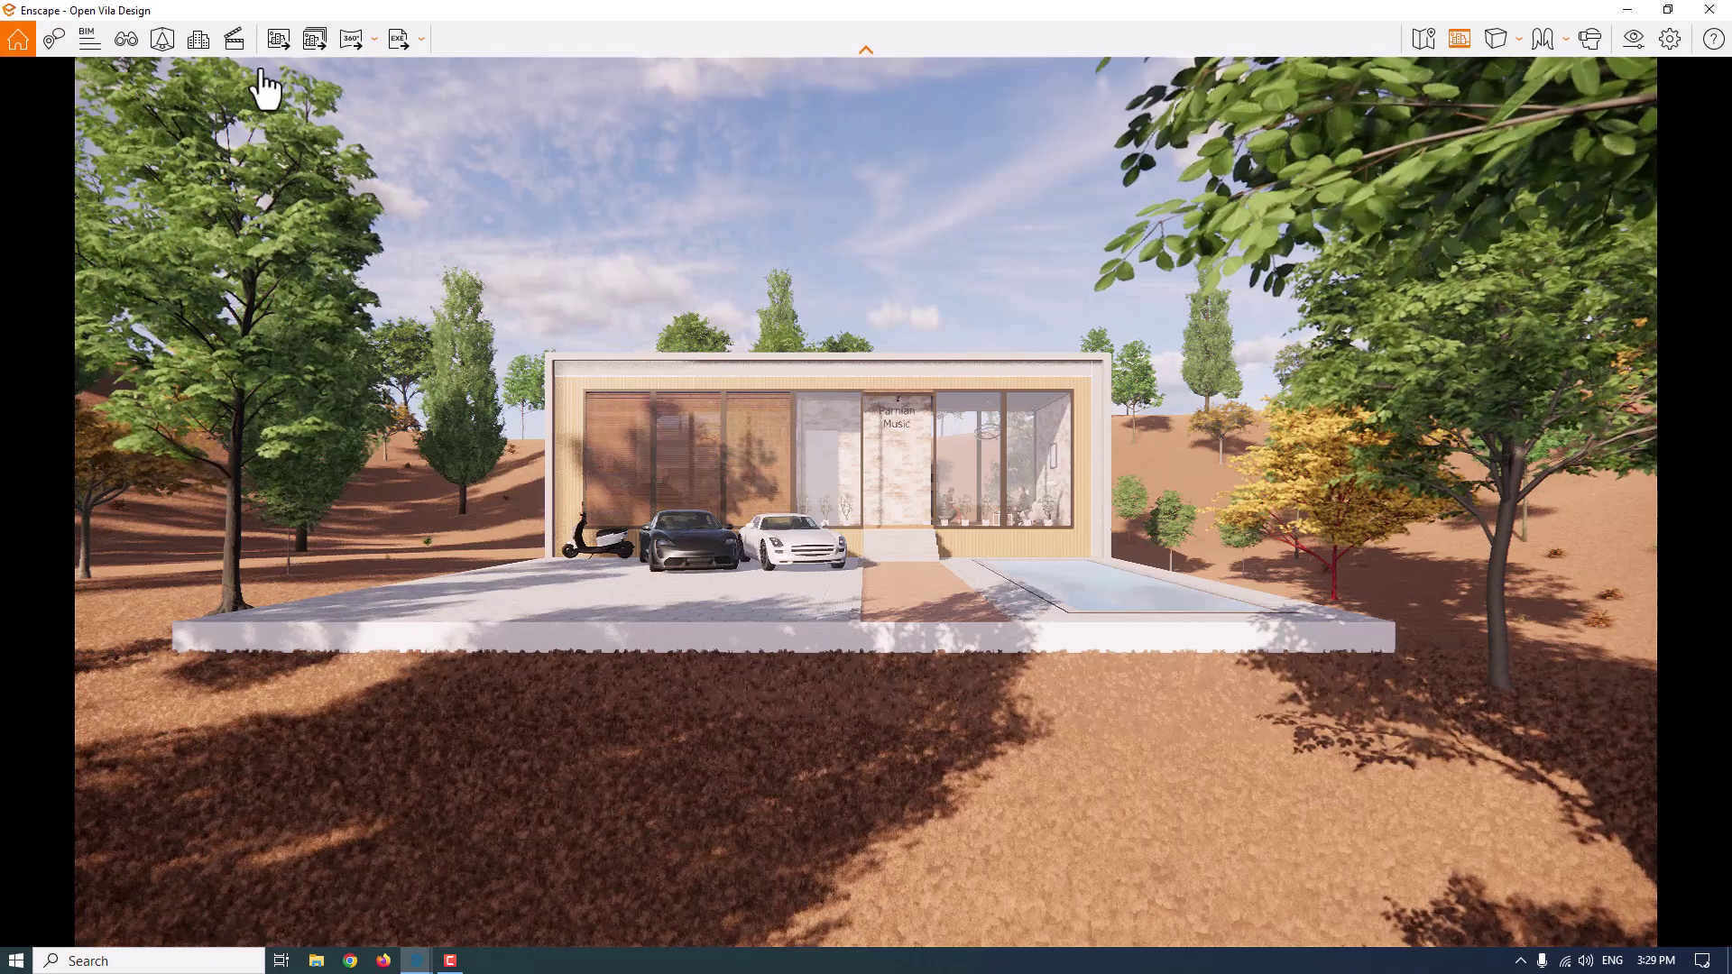
Open the Visual Settings and narrow the camera's horizontal field of view to 56°
click(1459, 36)
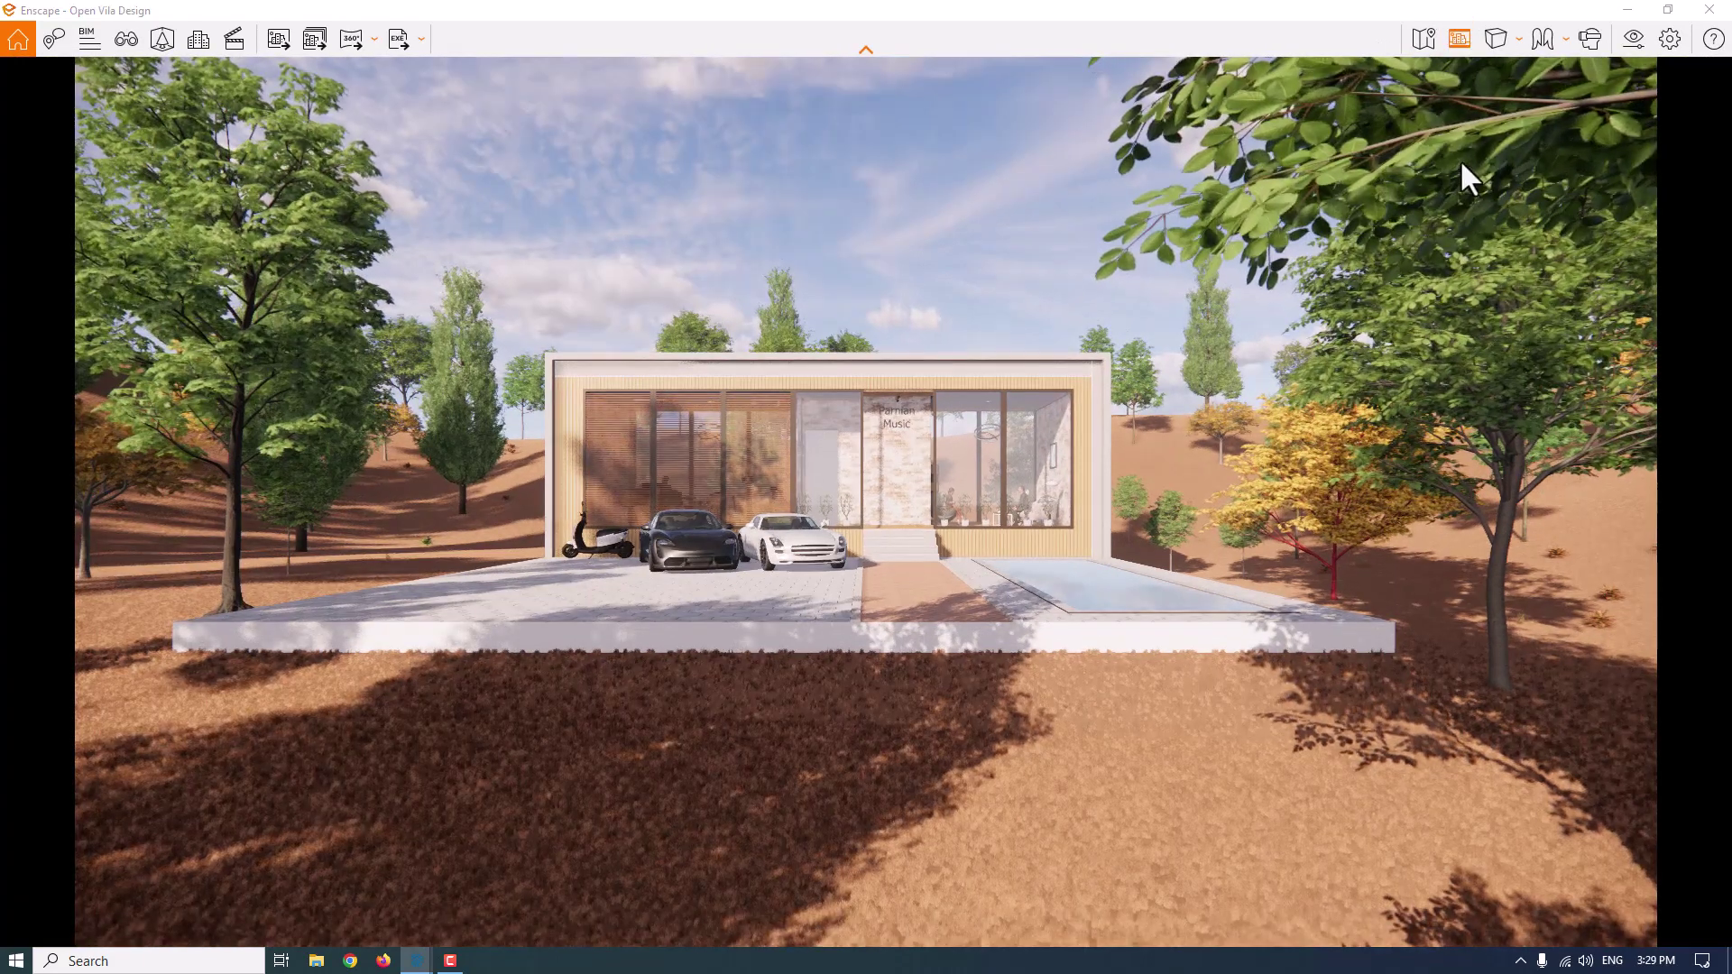
click(1633, 48)
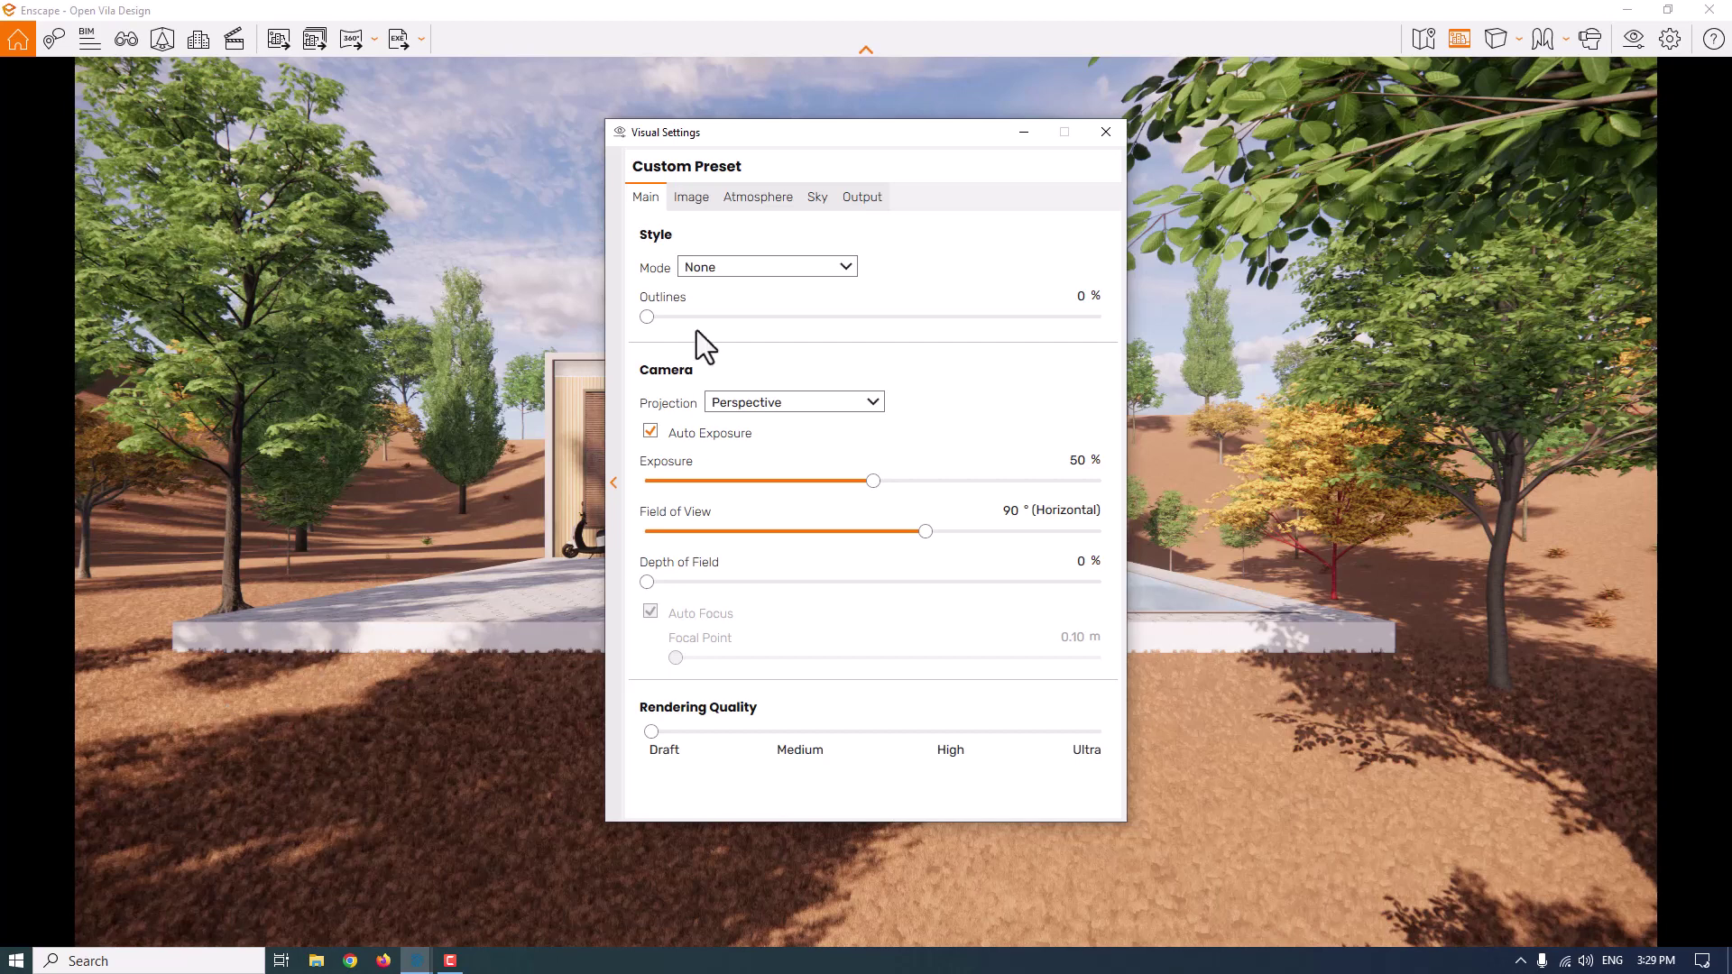
drag(772, 129, 689, 134)
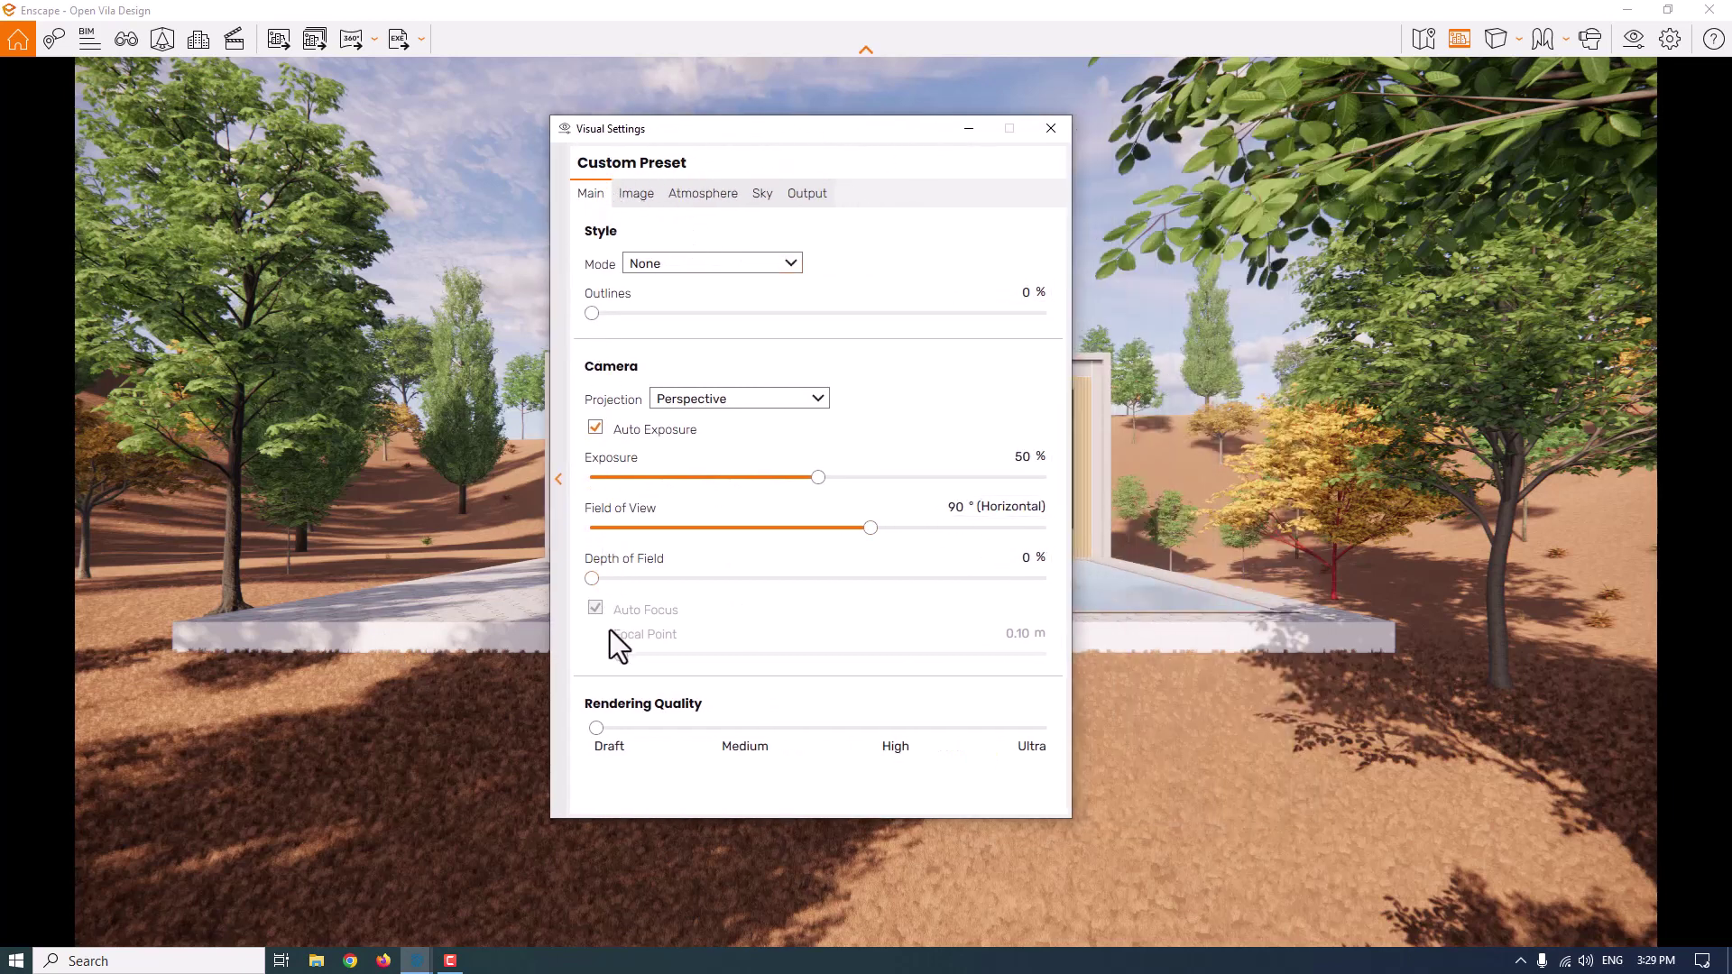
click(865, 534)
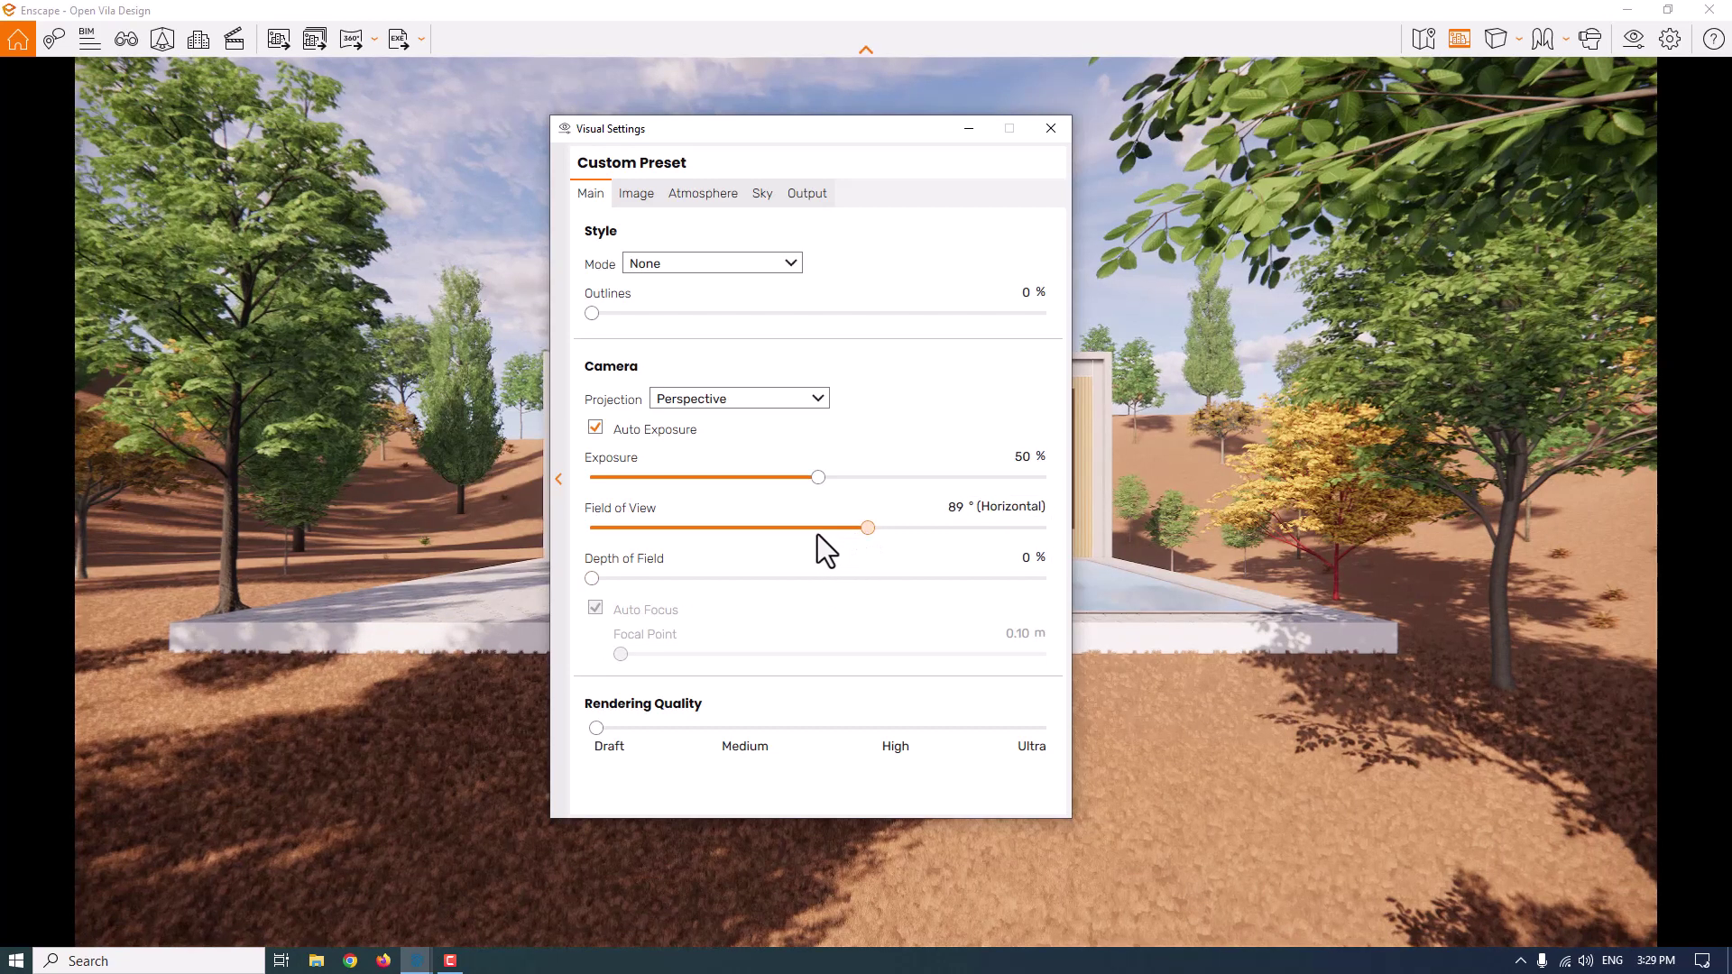
click(750, 537)
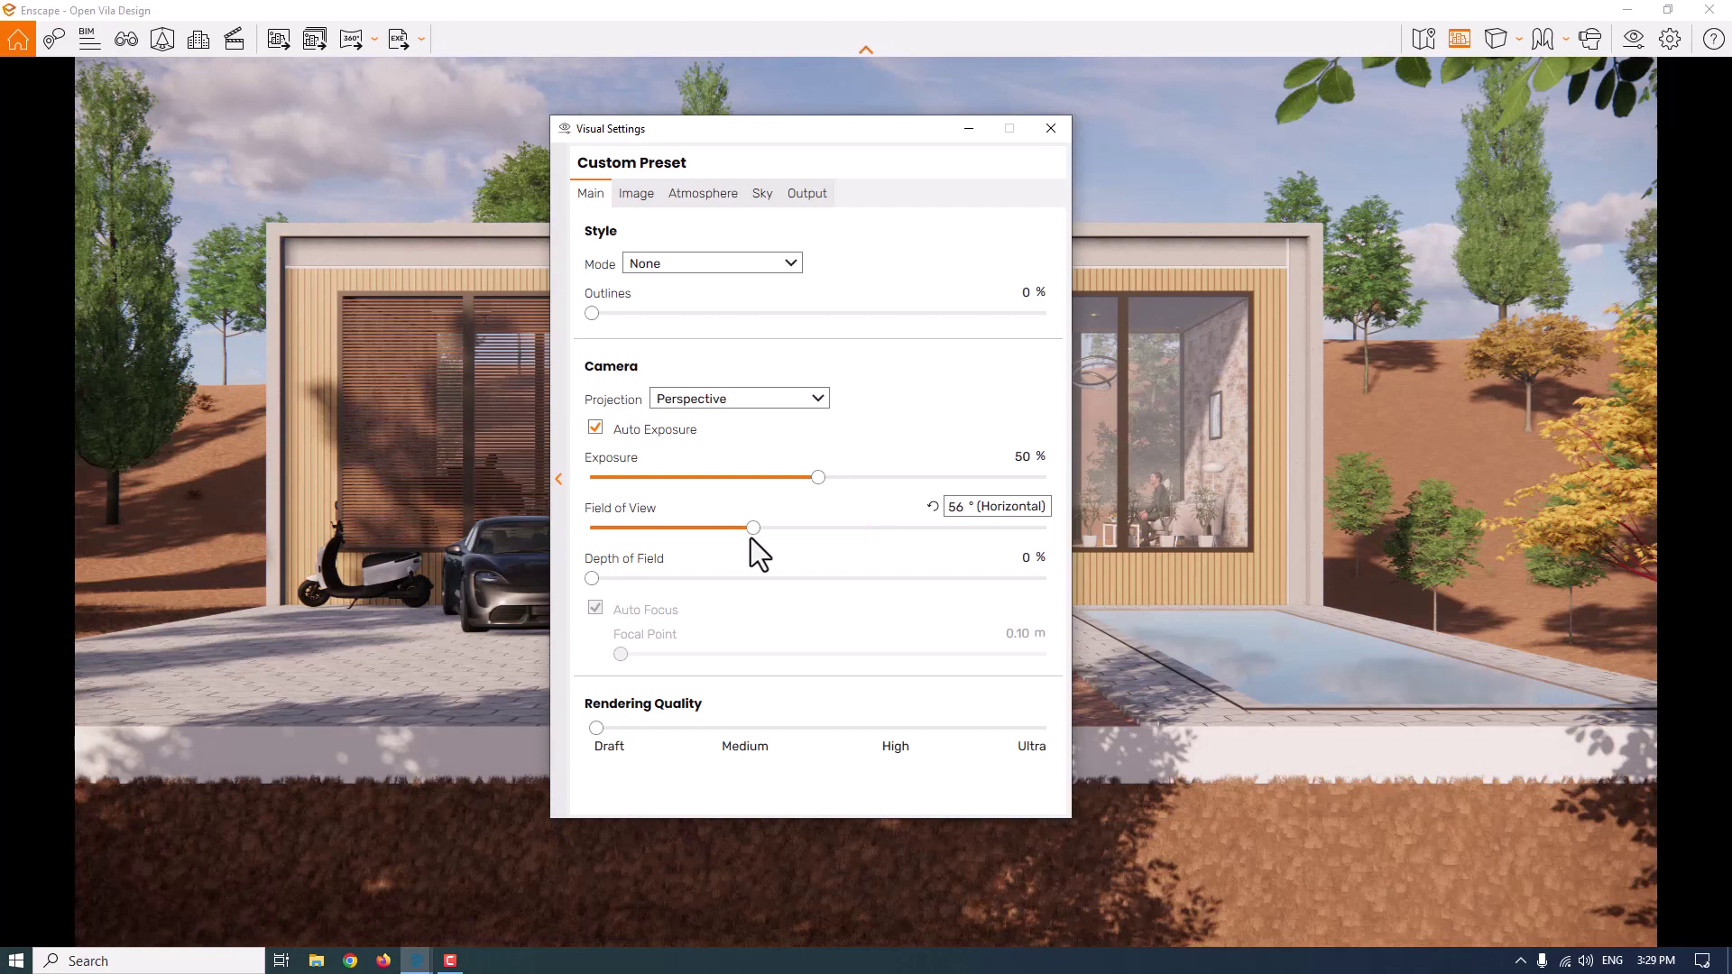
Restore the render camera to the saved Cam1 view
click(1301, 122)
scroll(1290, 121, up, 5)
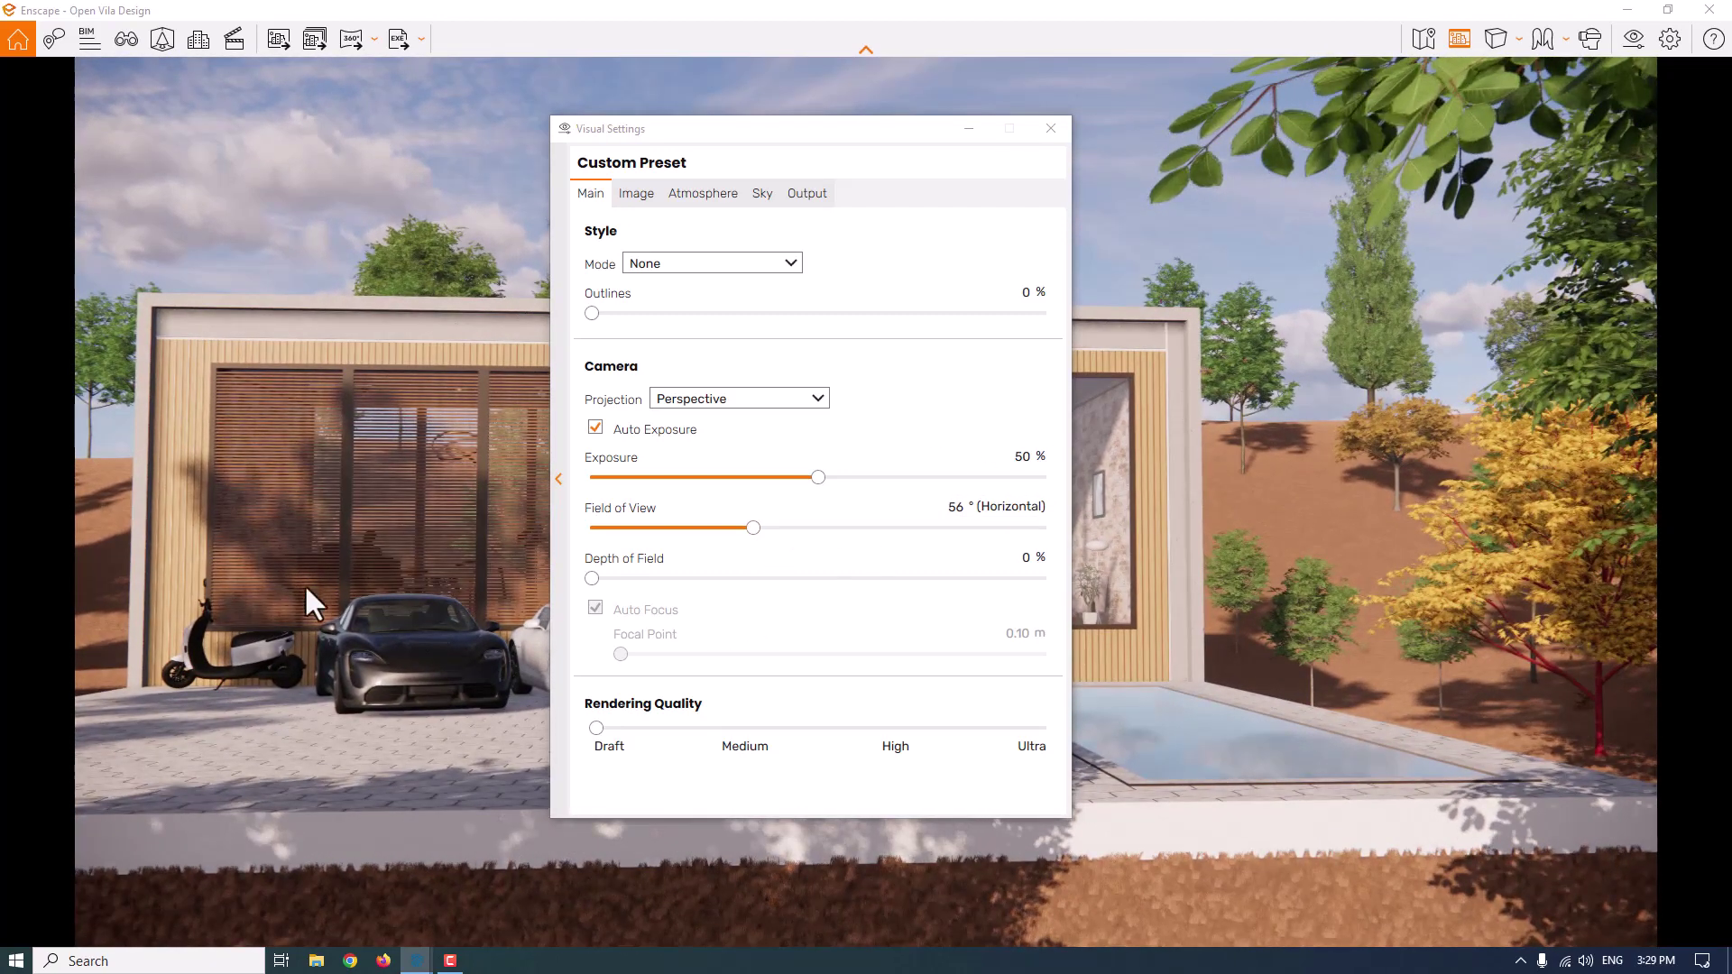
key(v)
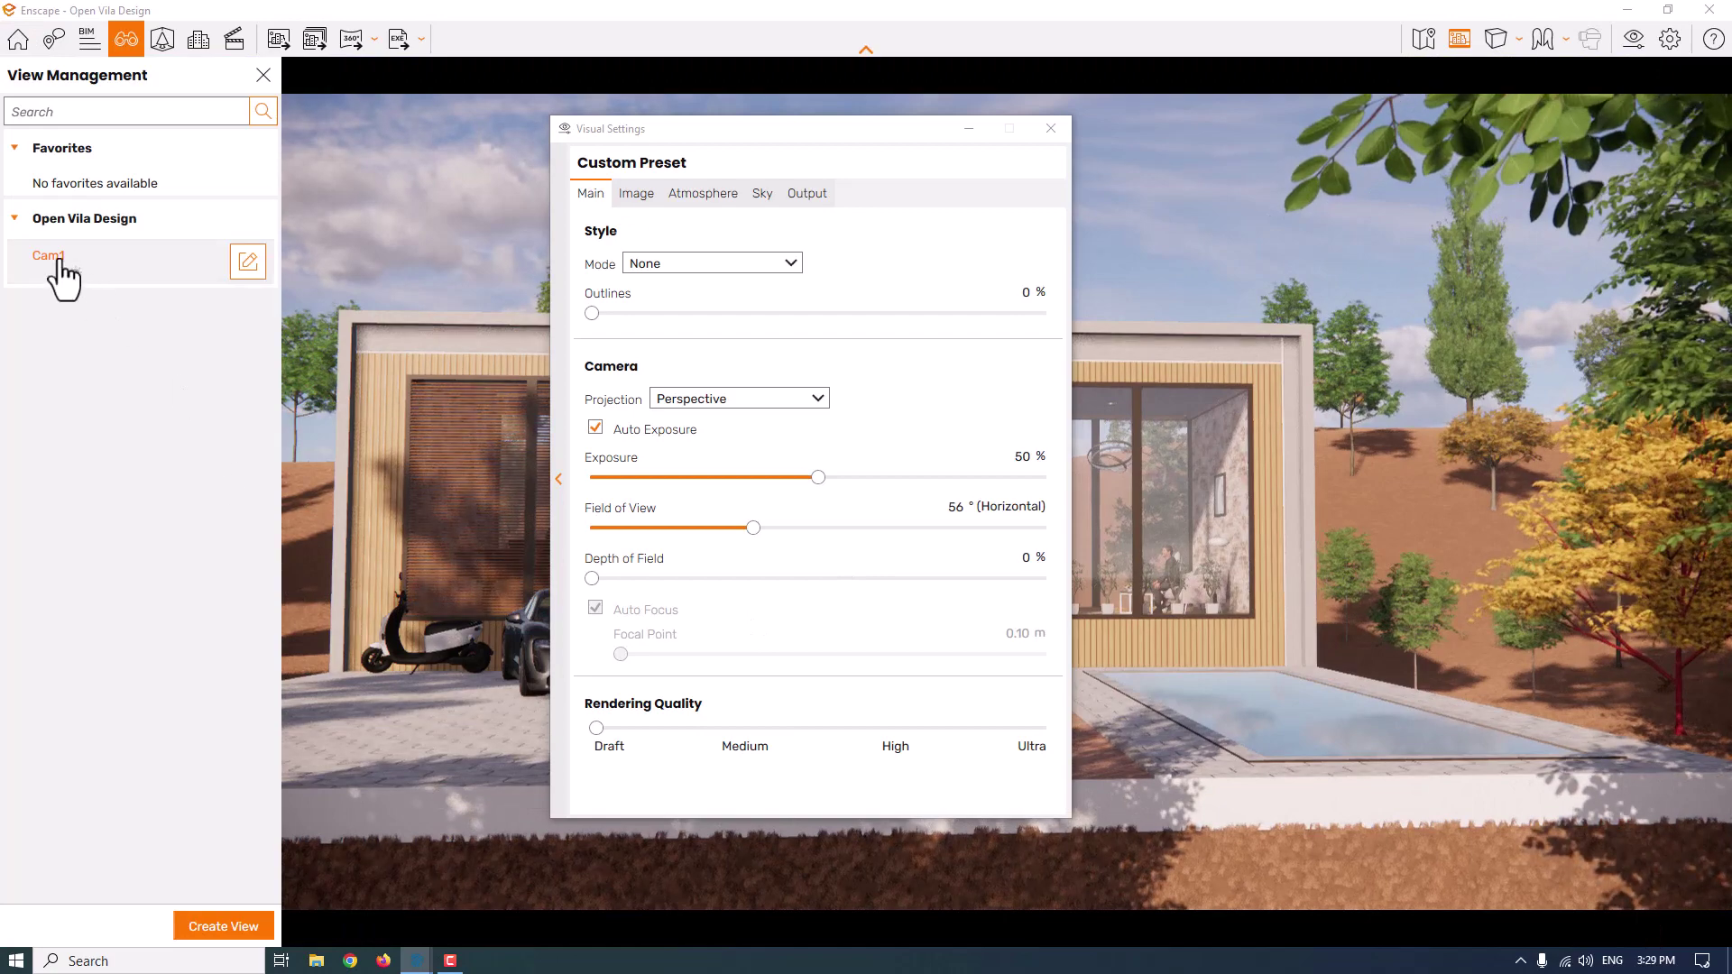
click(52, 257)
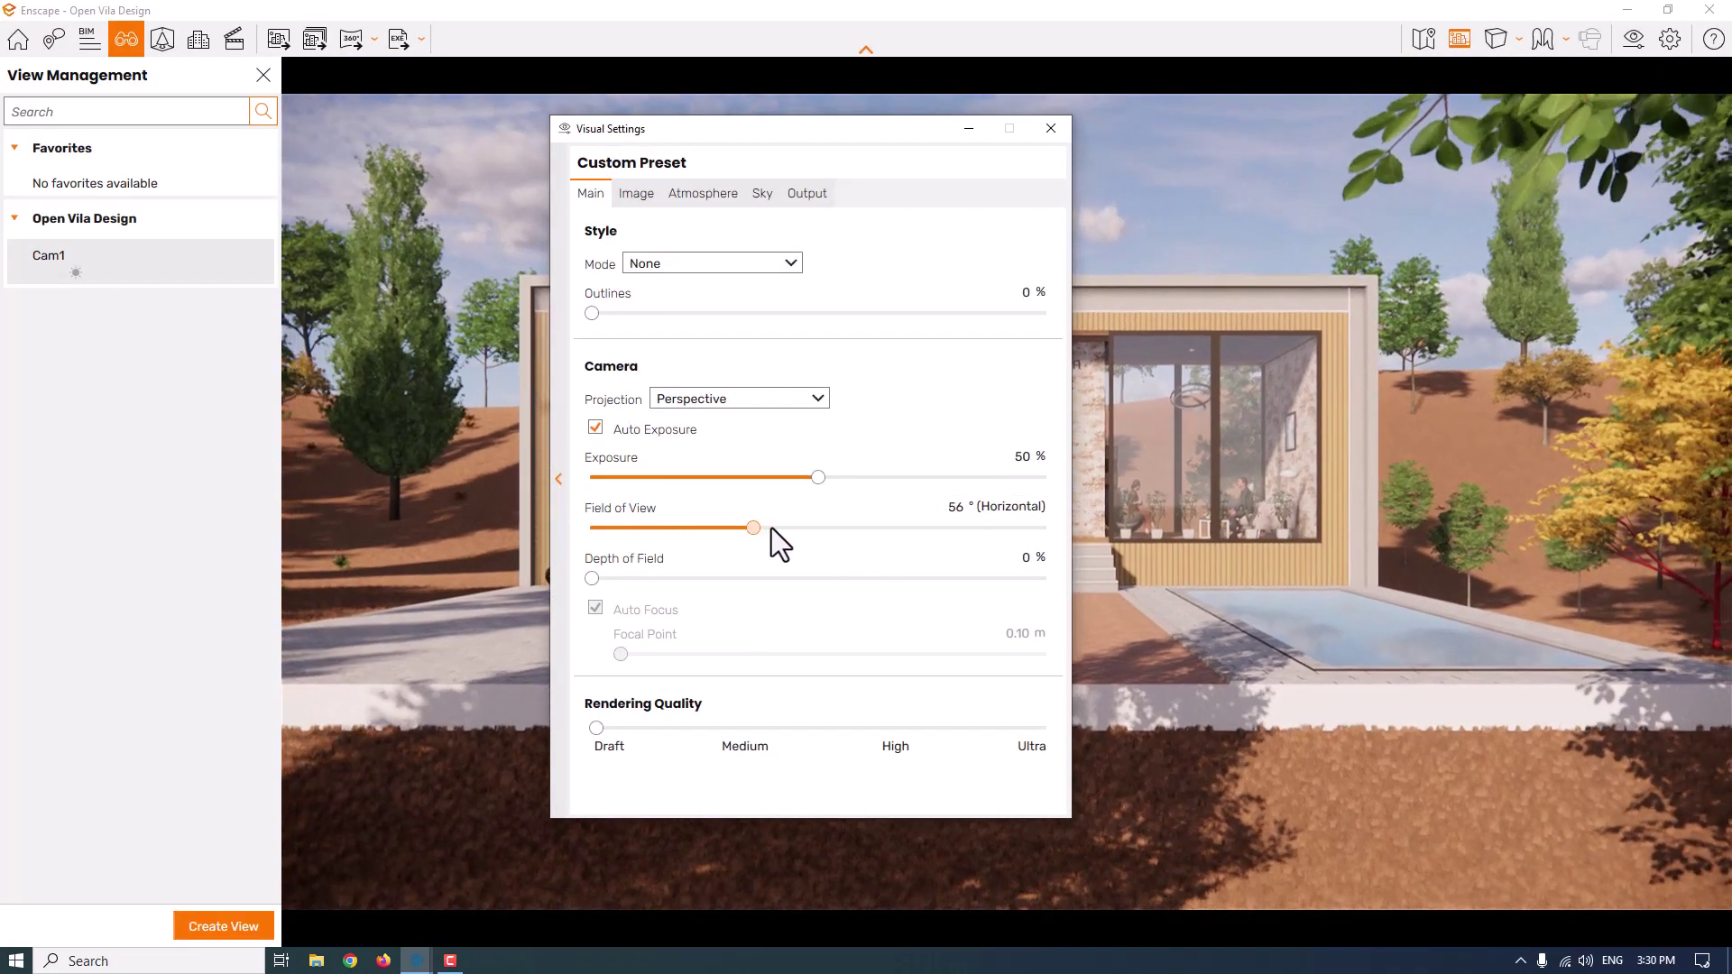
Set the horizontal field of view to 60° and close the Visual Settings
click(765, 528)
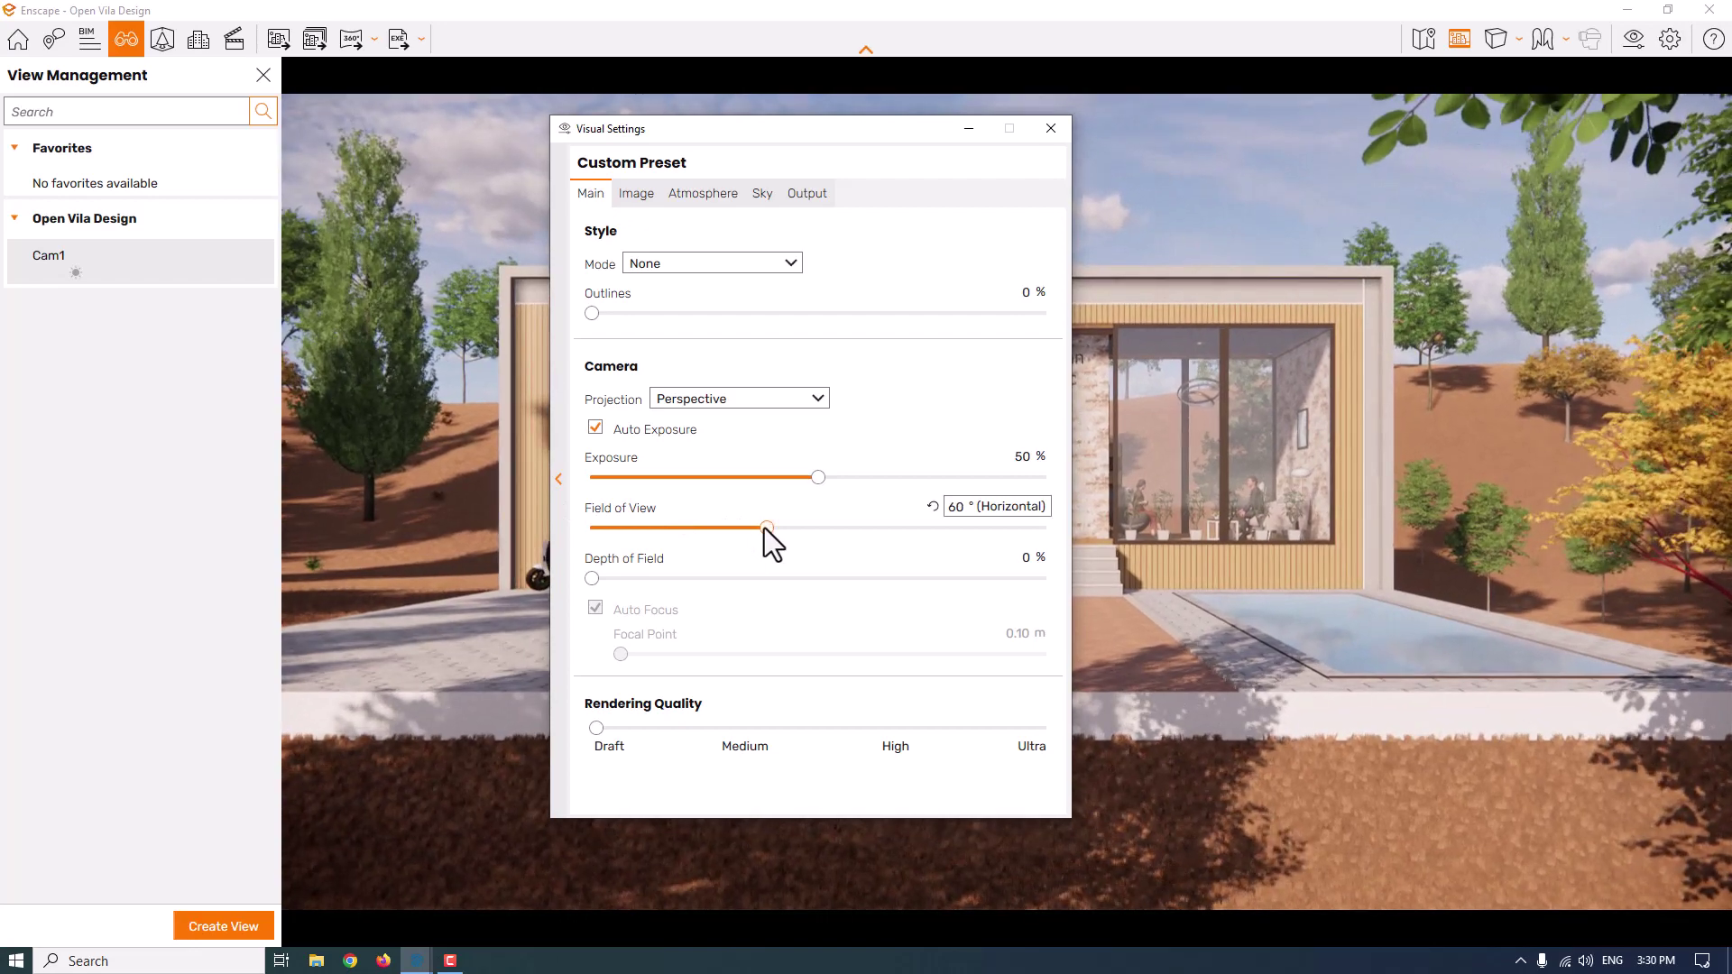
double_click(956, 506)
click(1053, 128)
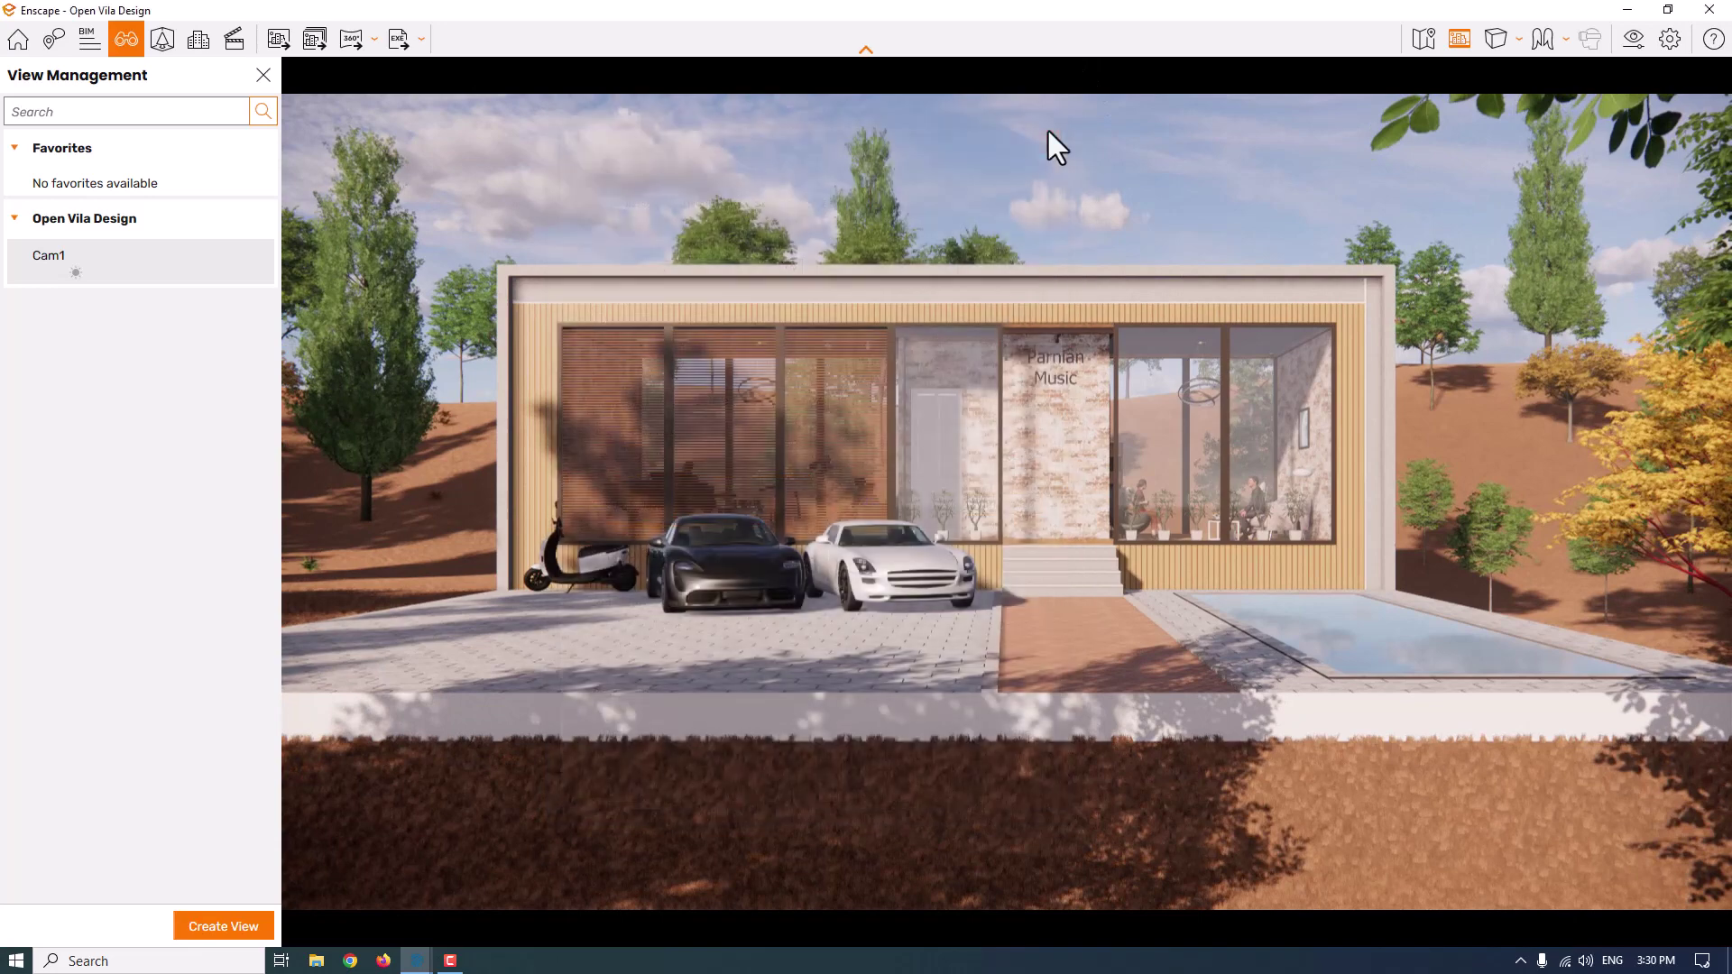
Tile the Enscape and SketchUp windows side by side, with the villa and its surrounding trees shown from above in the model
drag(901, 24, 1728, 37)
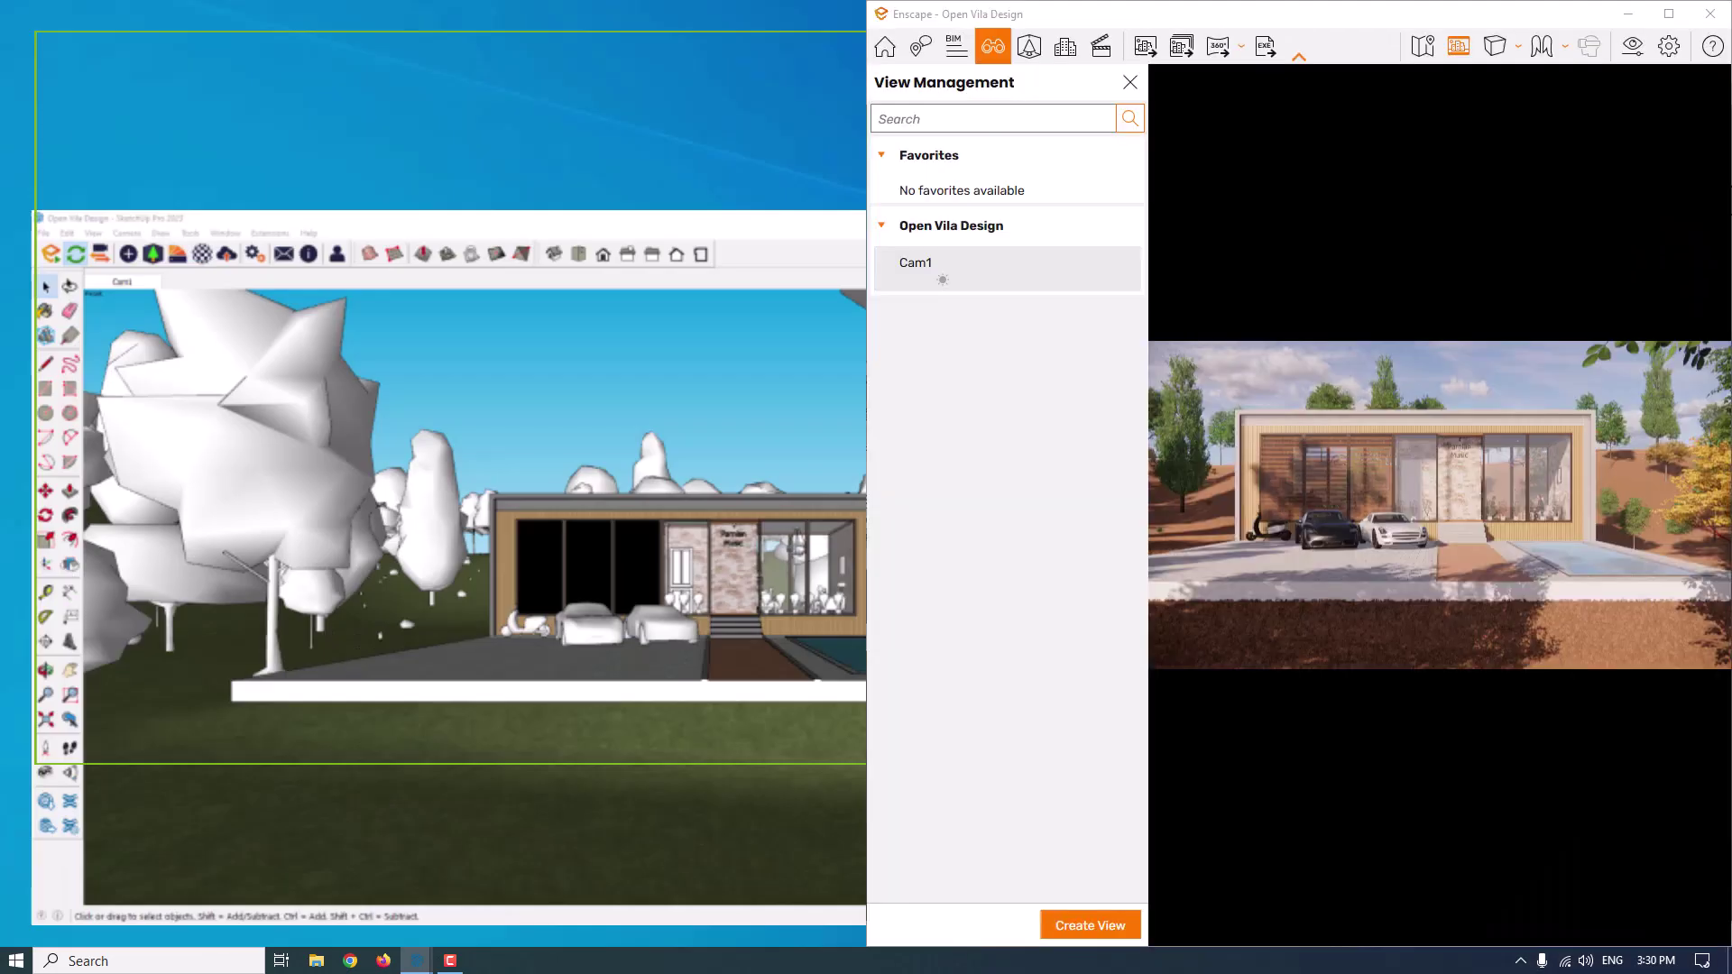
click(448, 630)
scroll(622, 352, up, 5)
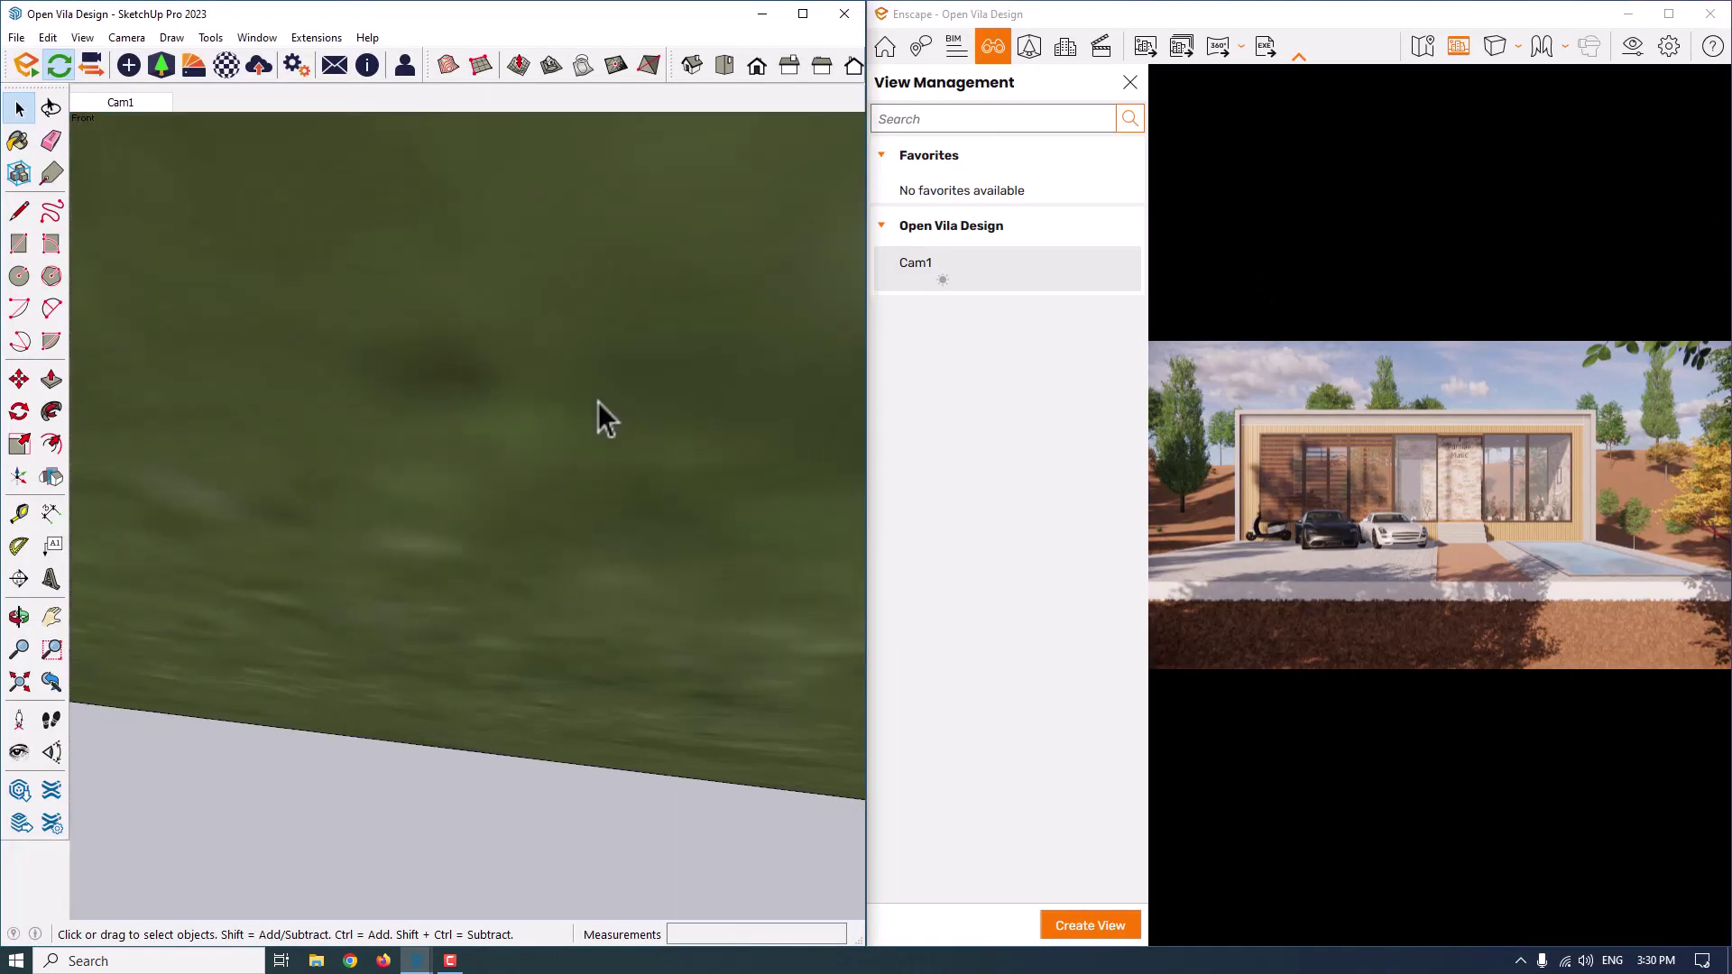
mouse_move(572, 569)
middle_down()
mouse_move(495, 874)
mouse_move(599, 577)
middle_up()
scroll(523, 356, down, 3)
scroll(522, 354, up, 5)
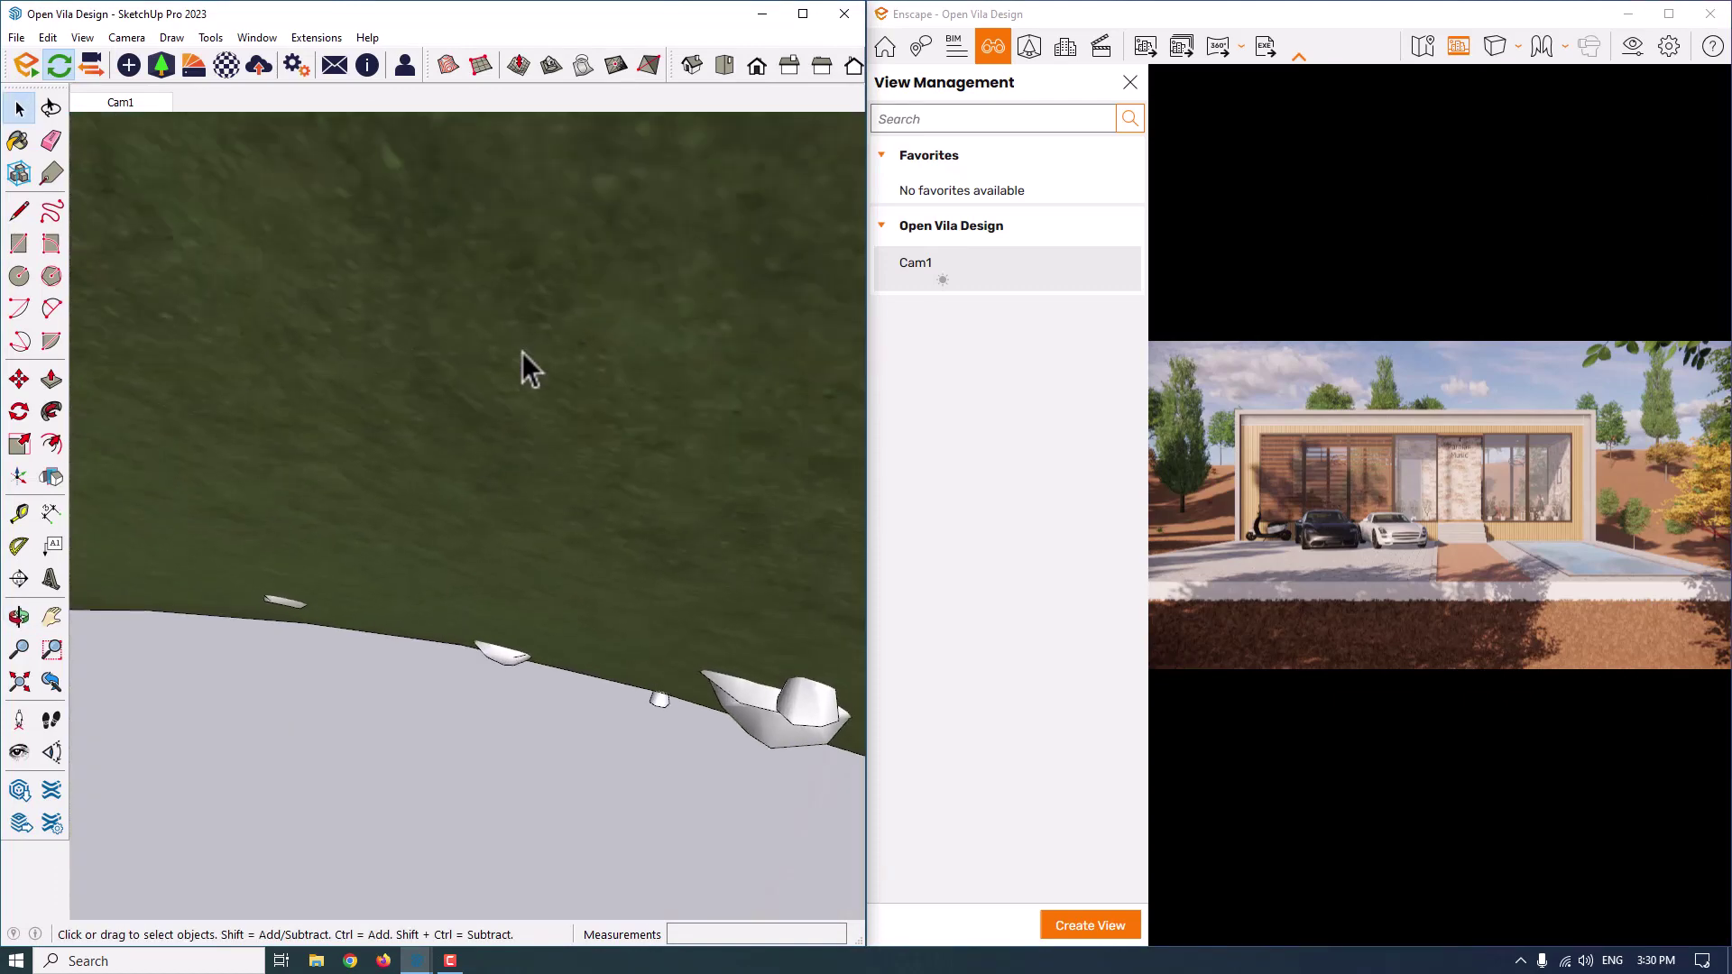
middle_drag(379, 541, 378, 518)
scroll(424, 522, down, 10)
mouse_move(526, 365)
middle_down()
mouse_move(472, 523)
mouse_move(517, 549)
middle_up()
key(space)
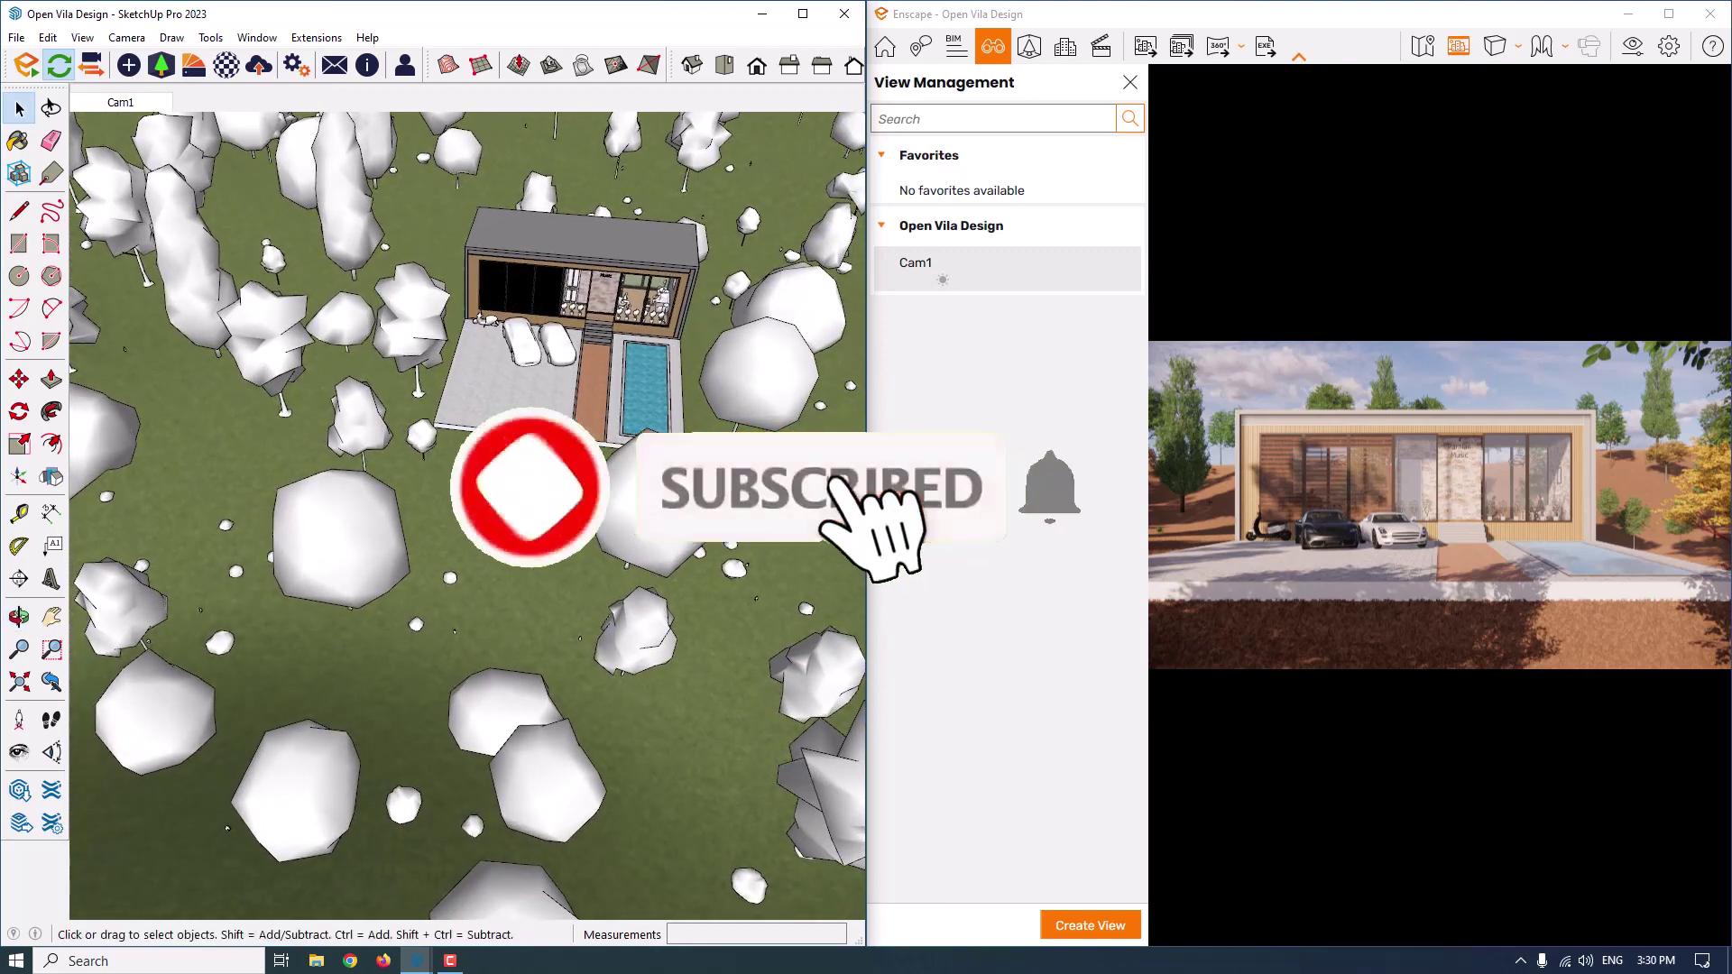
Move the large round tree beside the pool closer to the pool's edge
scroll(776, 415, up, 4)
click(776, 415)
key(m)
scroll(243, 366, down, 3)
scroll(243, 365, up, 4)
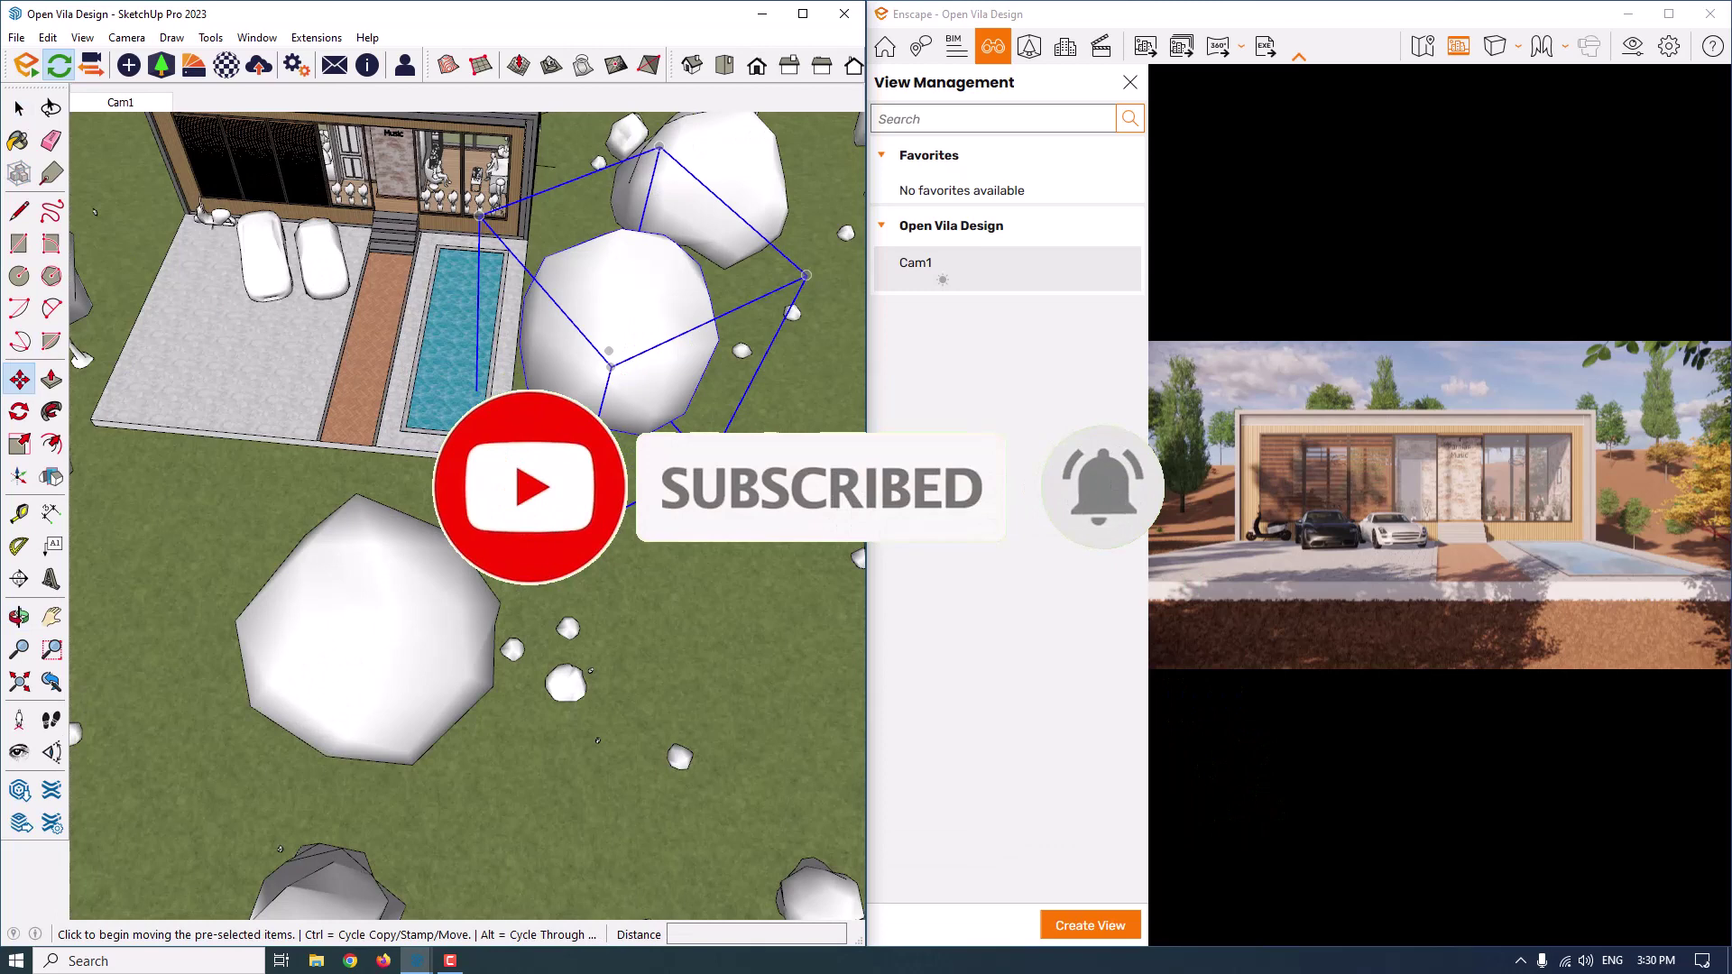
click(447, 447)
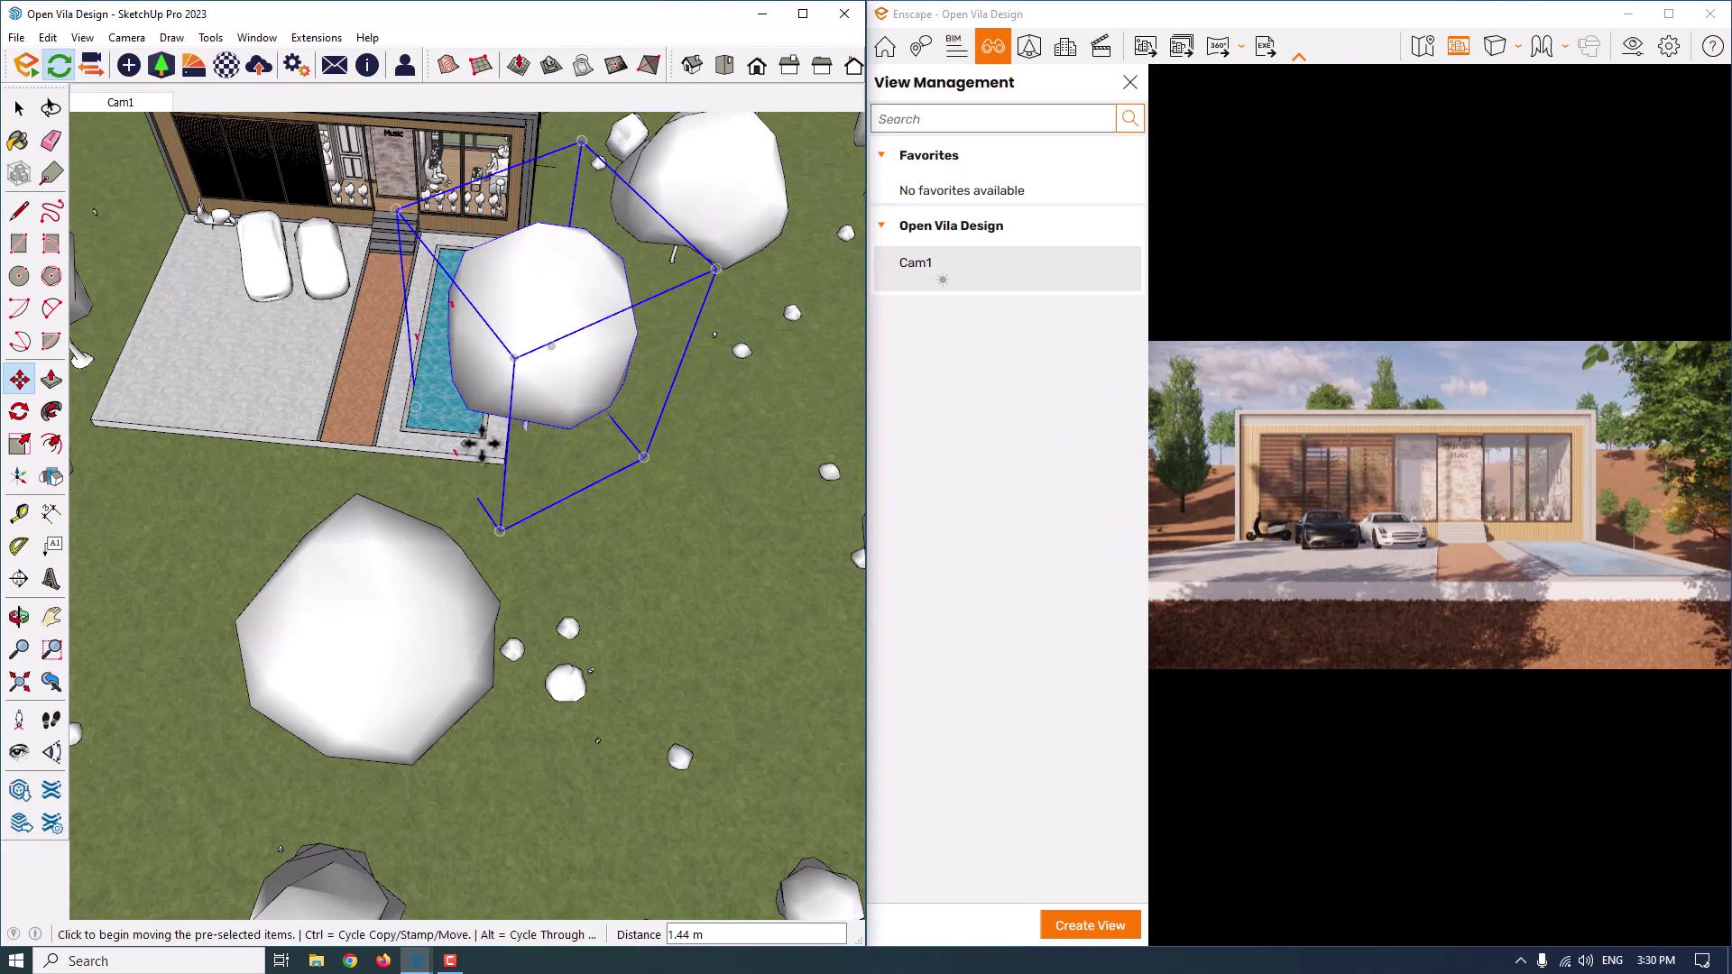
click(417, 449)
scroll(713, 469, down, 5)
key(space)
Move the tree beside the parking area sideways toward the parked cars
scroll(423, 368, up, 6)
click(422, 368)
key(m)
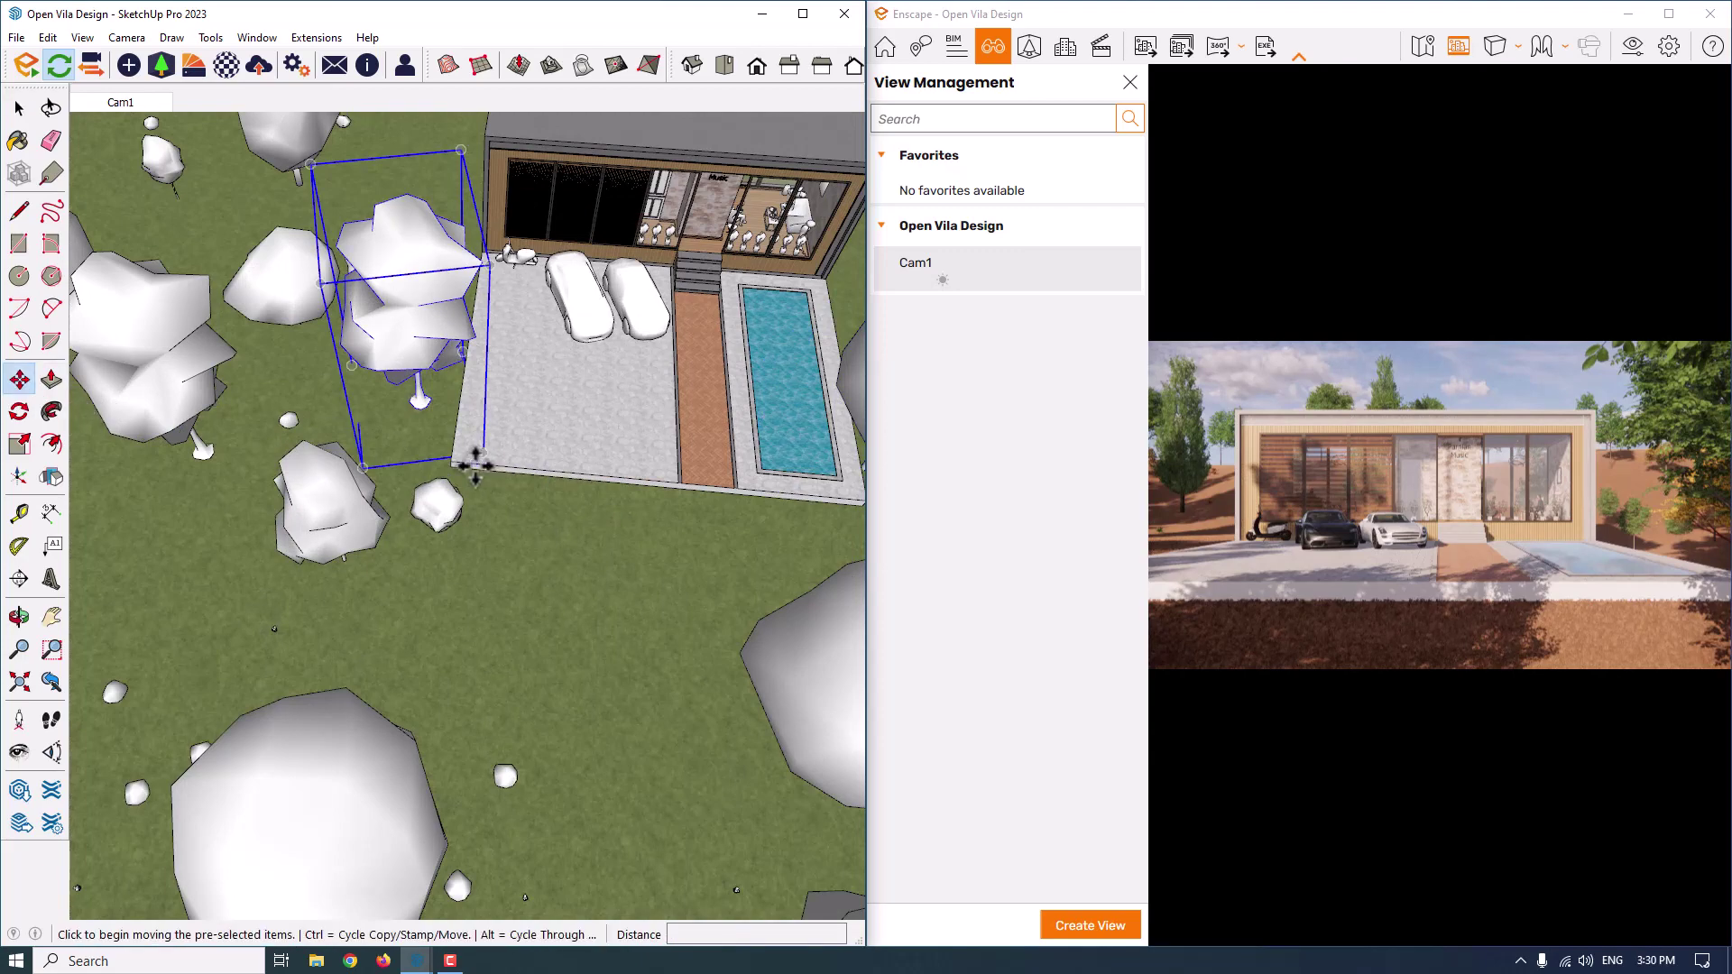
drag(475, 465, 506, 464)
click(510, 466)
scroll(653, 436, down, 4)
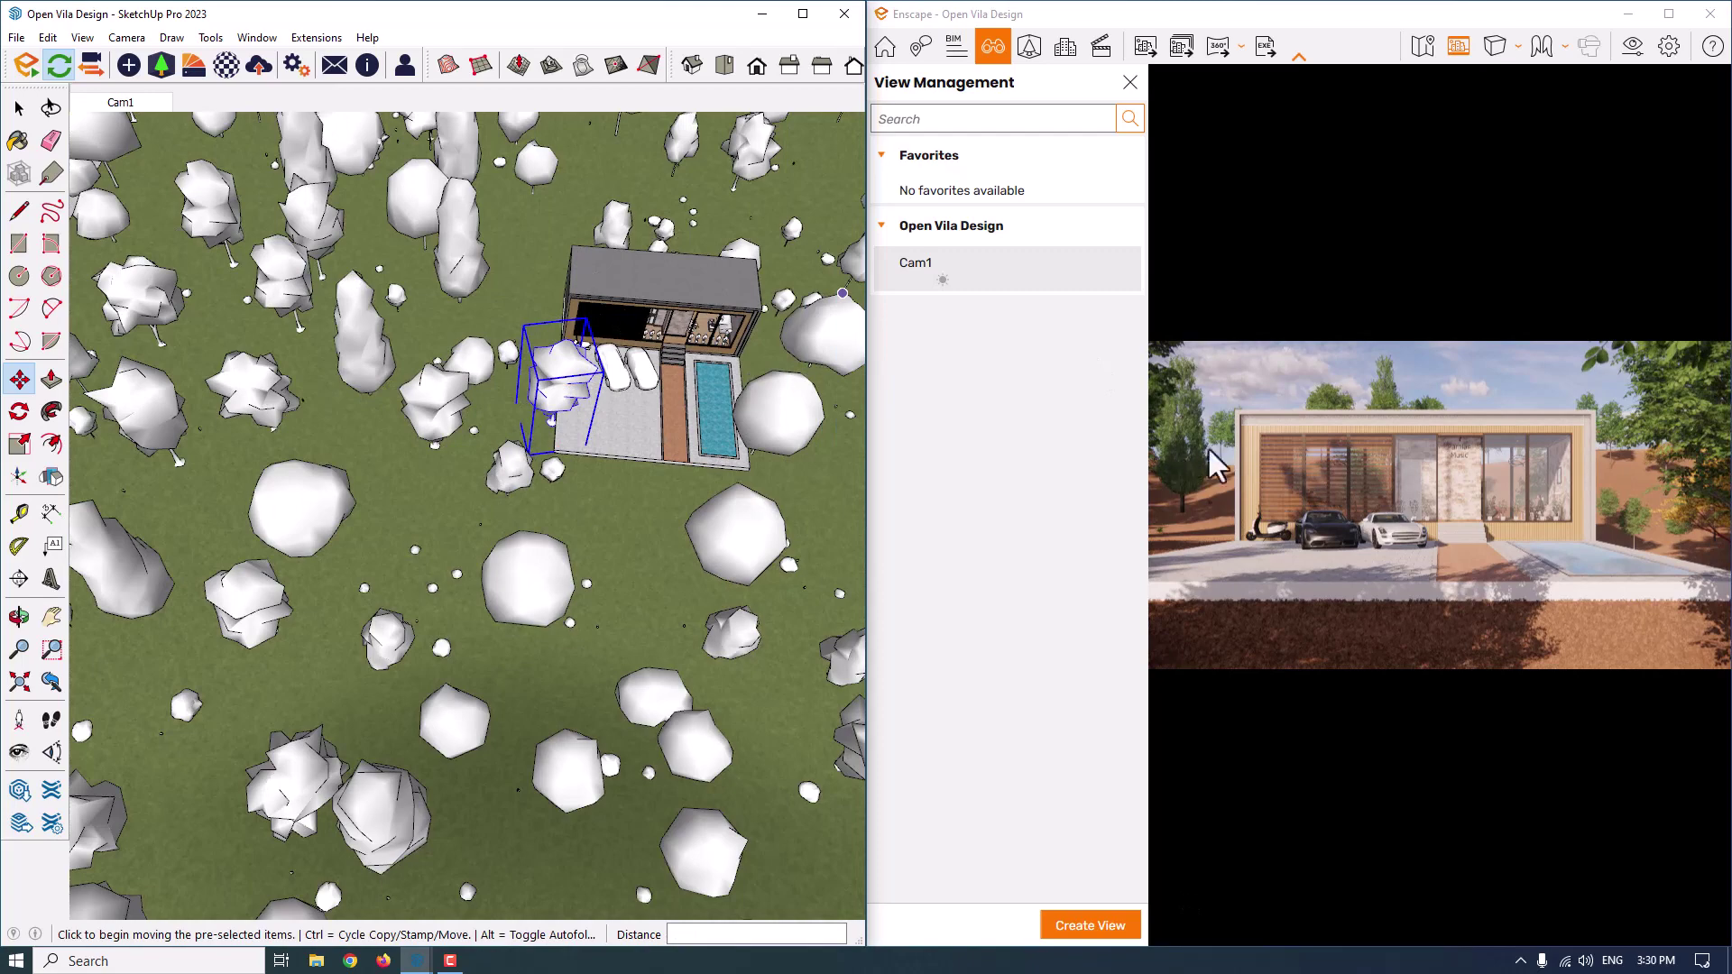
key(space)
Move the tall tree on the parking side of the villa about 6.7 m toward the building's rear corner
scroll(528, 302, down, 3)
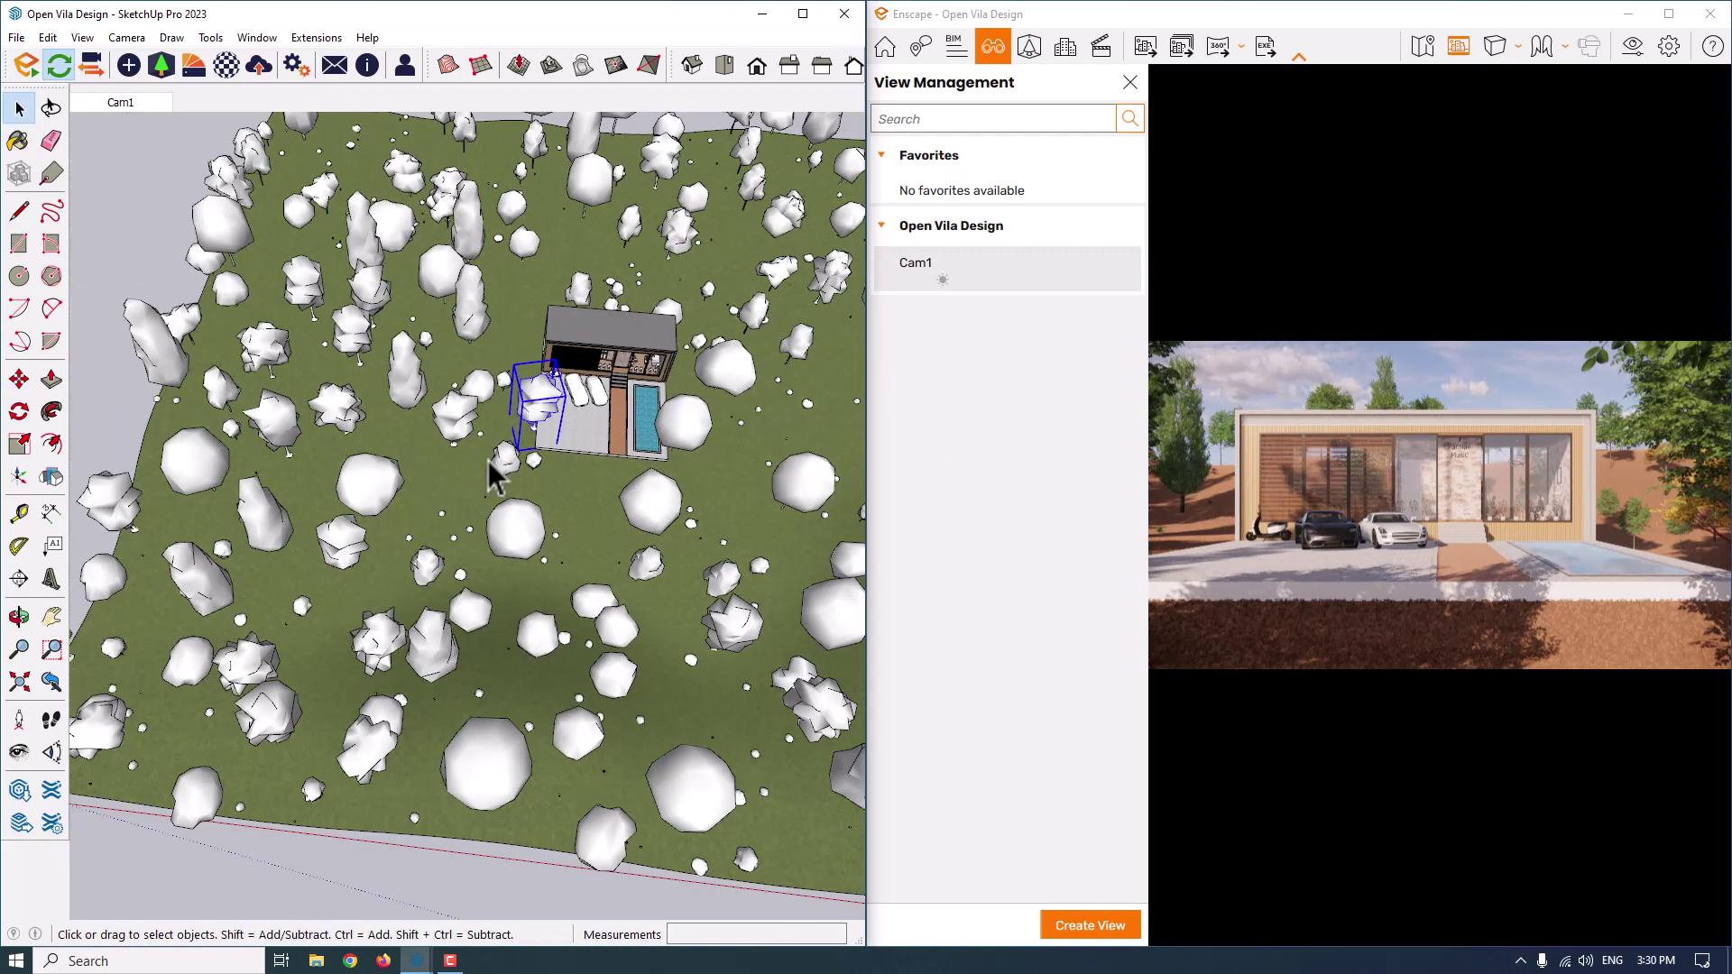
scroll(510, 293, up, 3)
scroll(452, 374, up, 3)
click(445, 376)
click(19, 379)
click(584, 668)
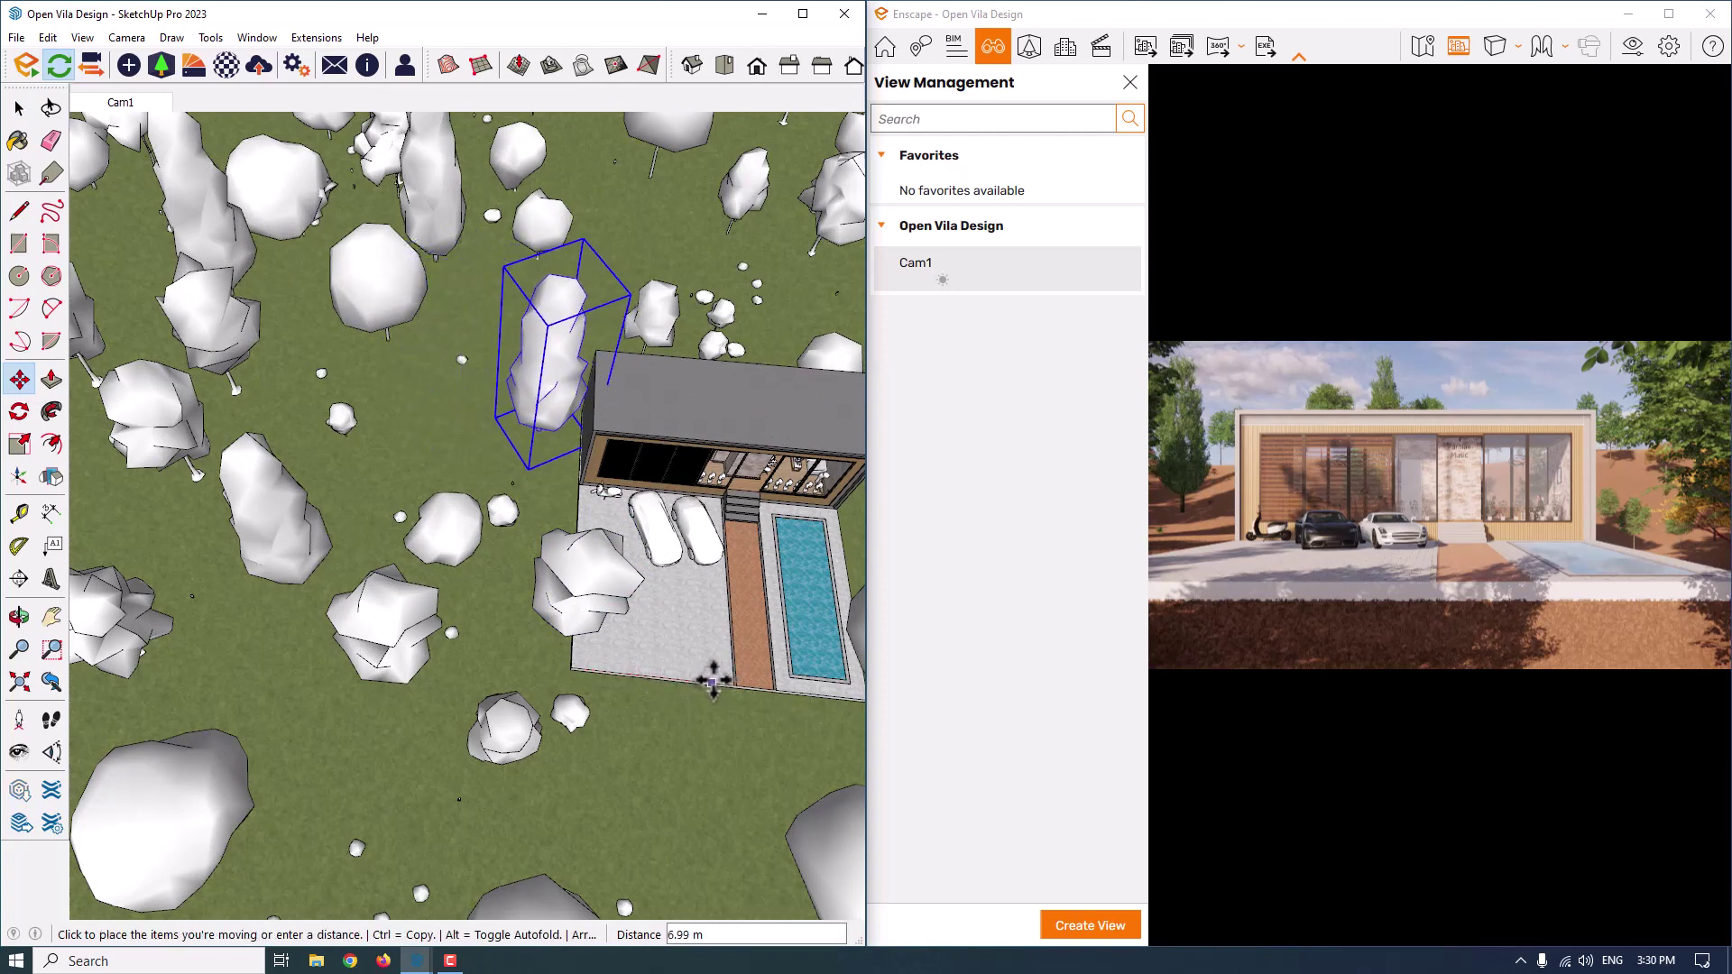
click(708, 681)
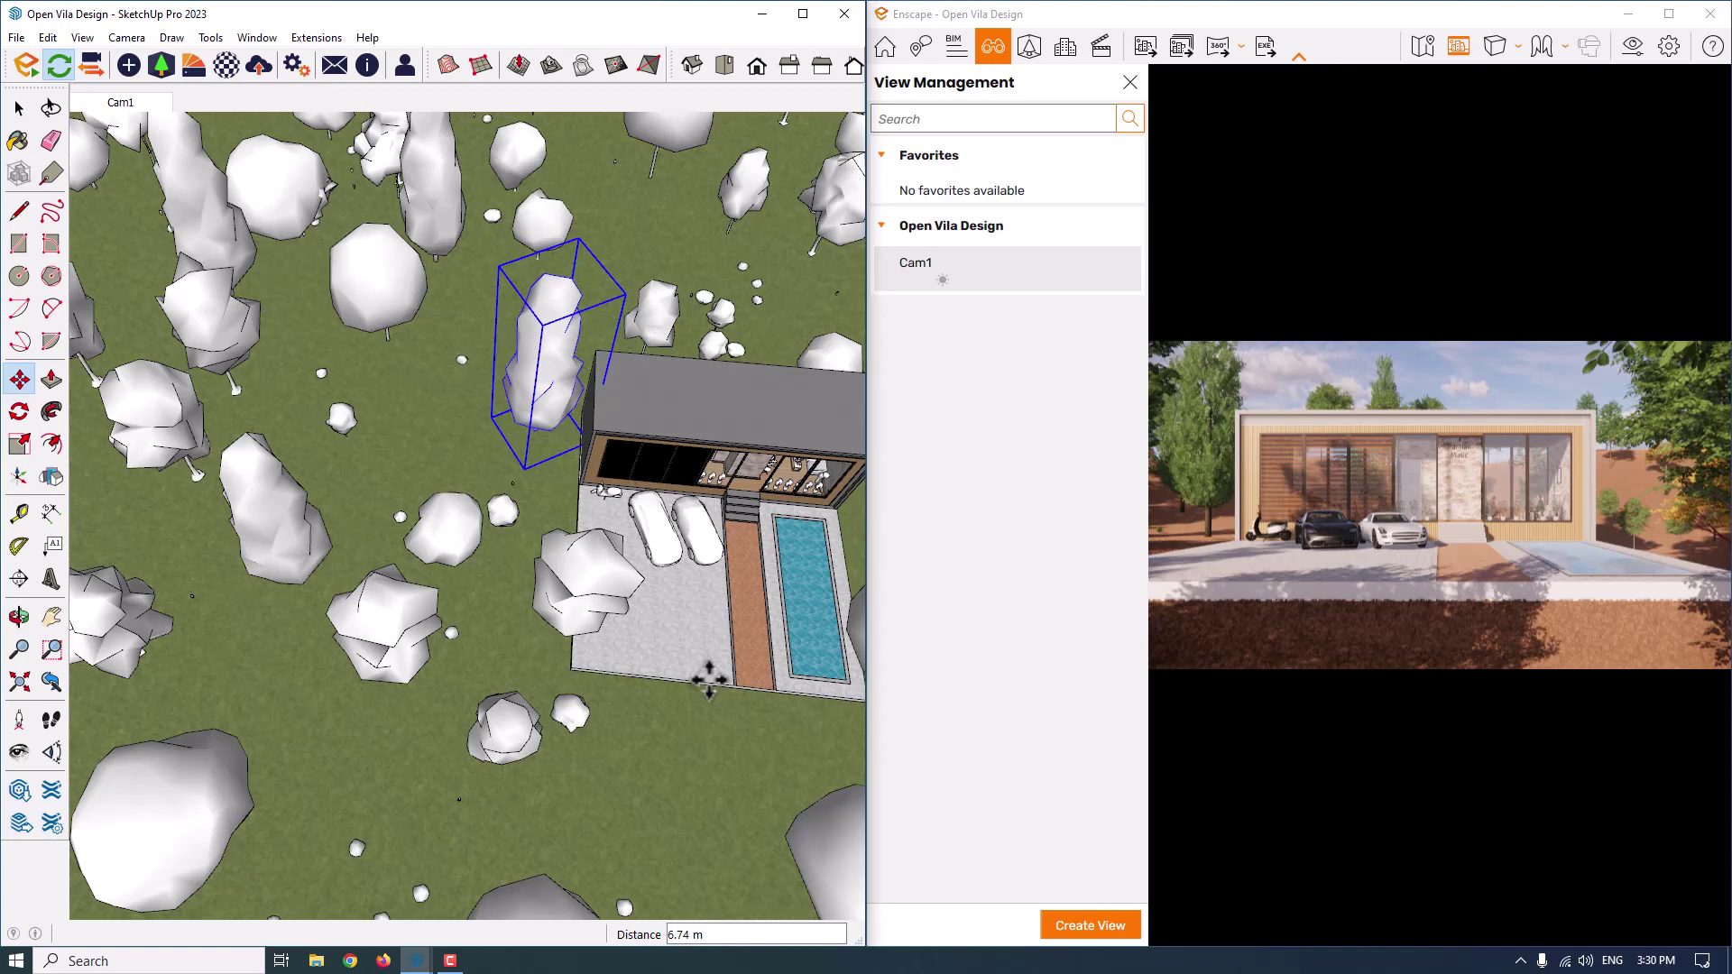
scroll(599, 650, down, 8)
scroll(640, 542, up, 2)
key(space)
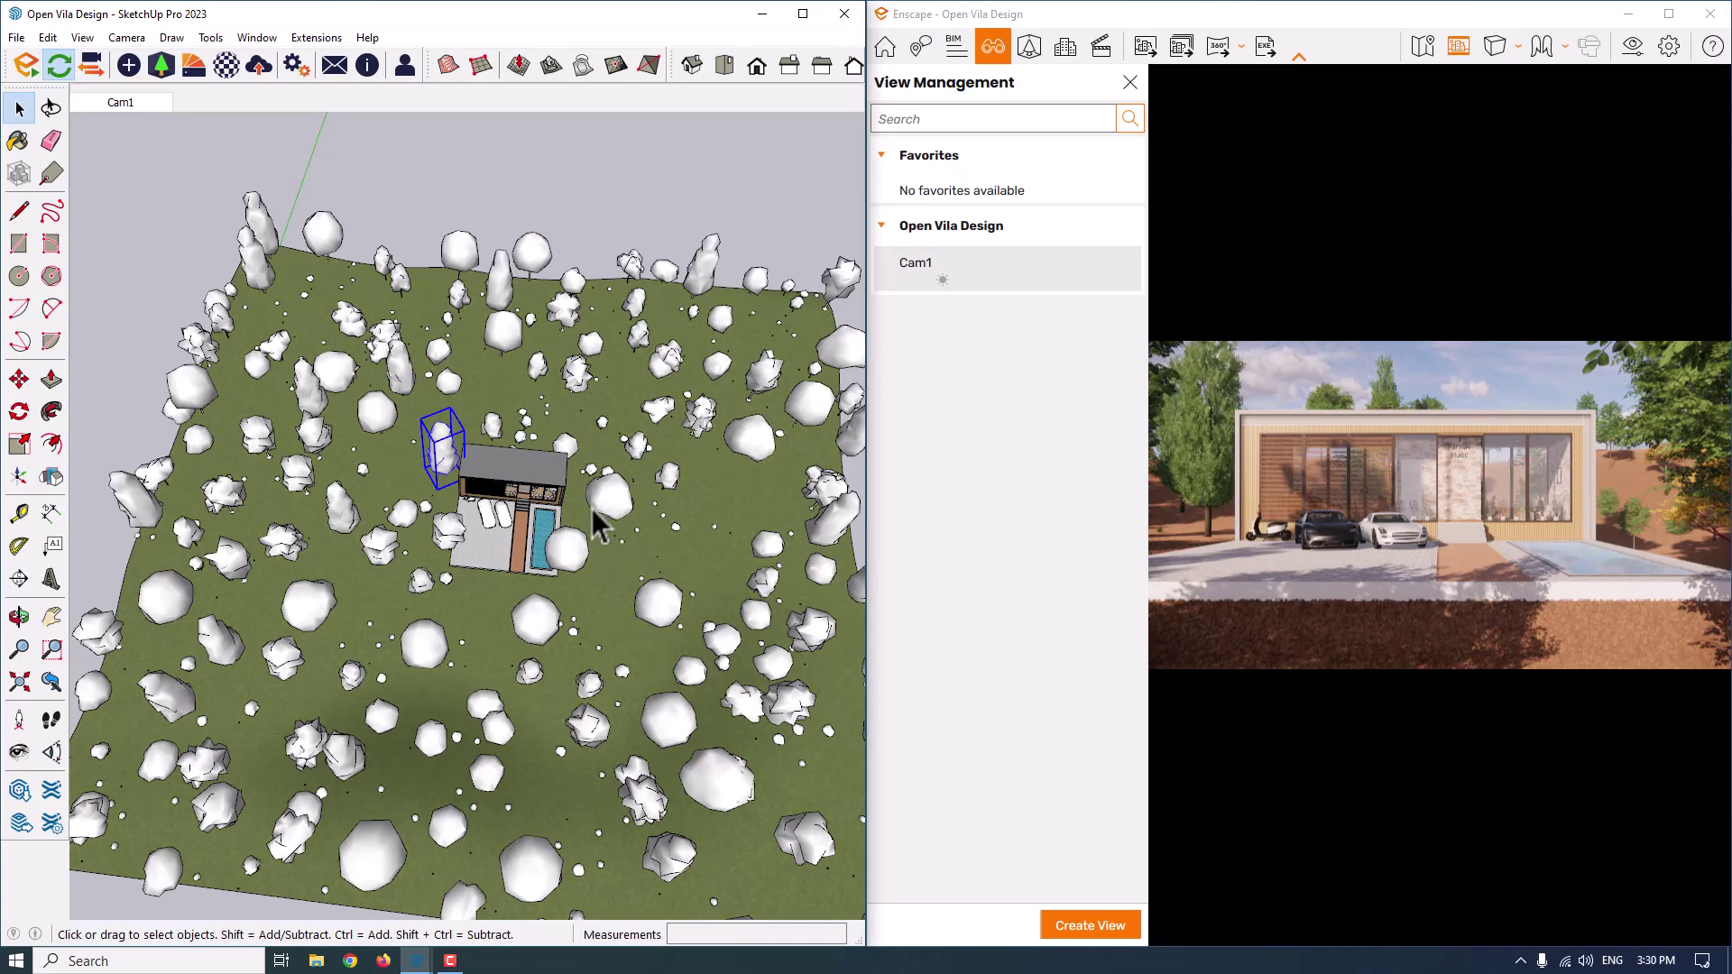
Move the autumn maple on the pool side about 3.3 m toward the villa
scroll(593, 511, up, 2)
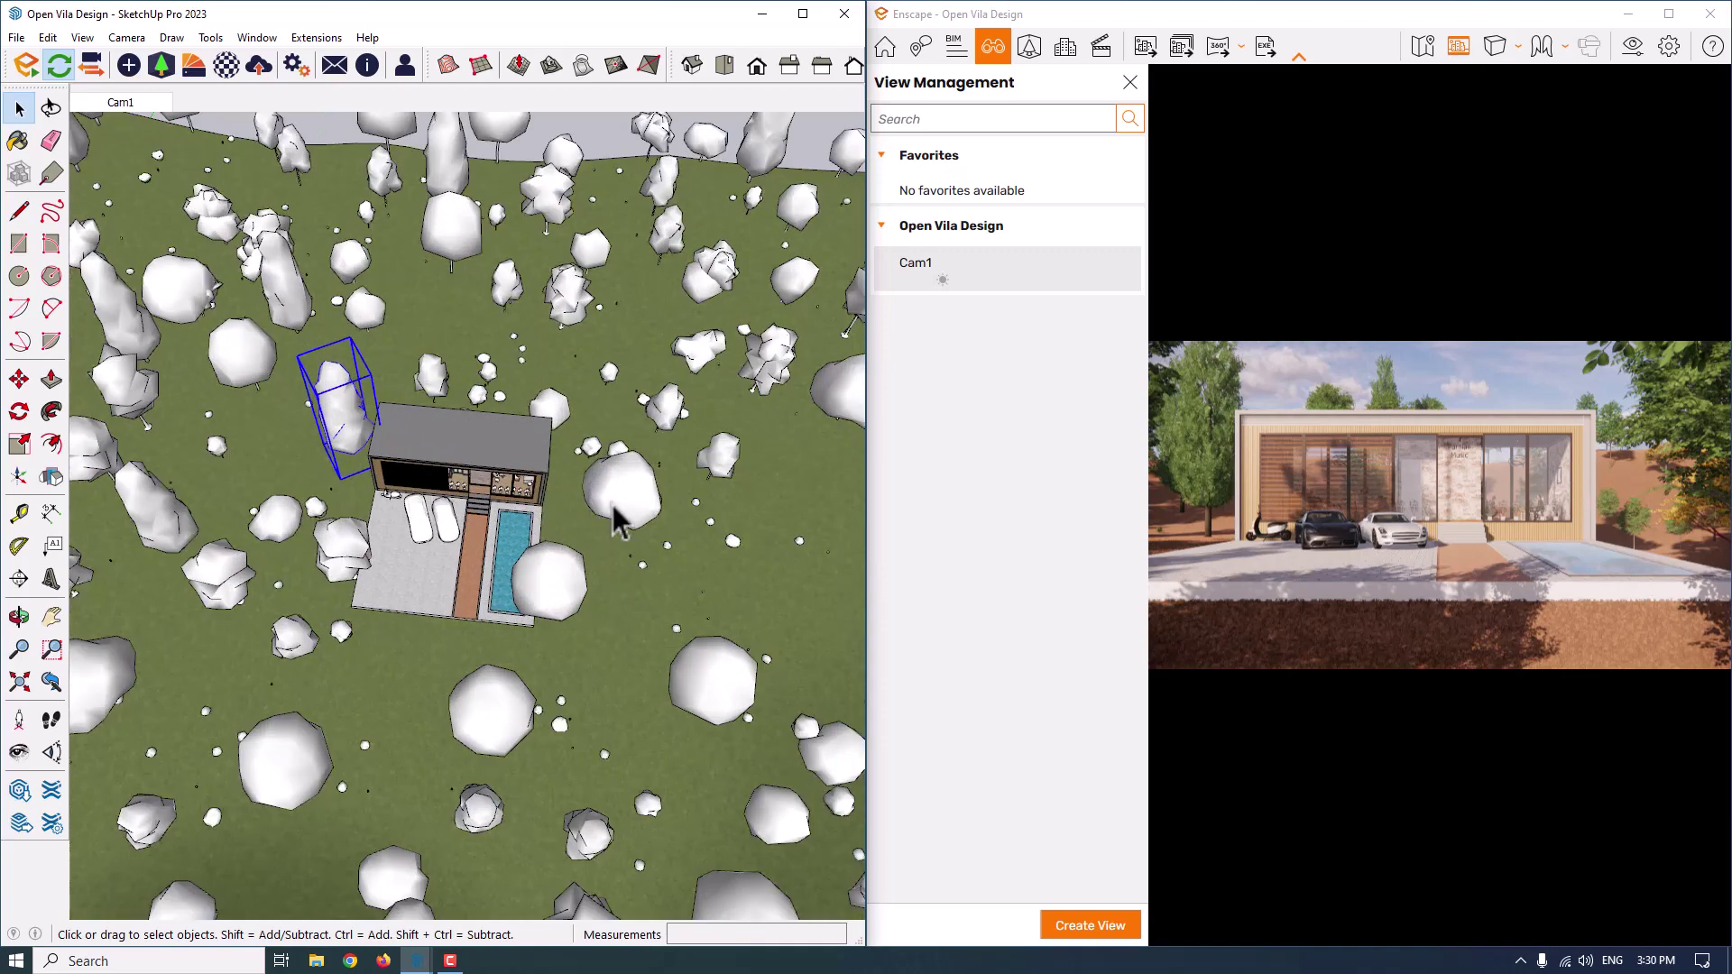
scroll(614, 520, up, 2)
mouse_move(619, 514)
middle_down()
mouse_move(928, 336)
mouse_move(585, 433)
mouse_move(414, 530)
mouse_move(226, 519)
middle_up()
click(588, 426)
click(19, 379)
scroll(426, 505, up, 1)
click(475, 433)
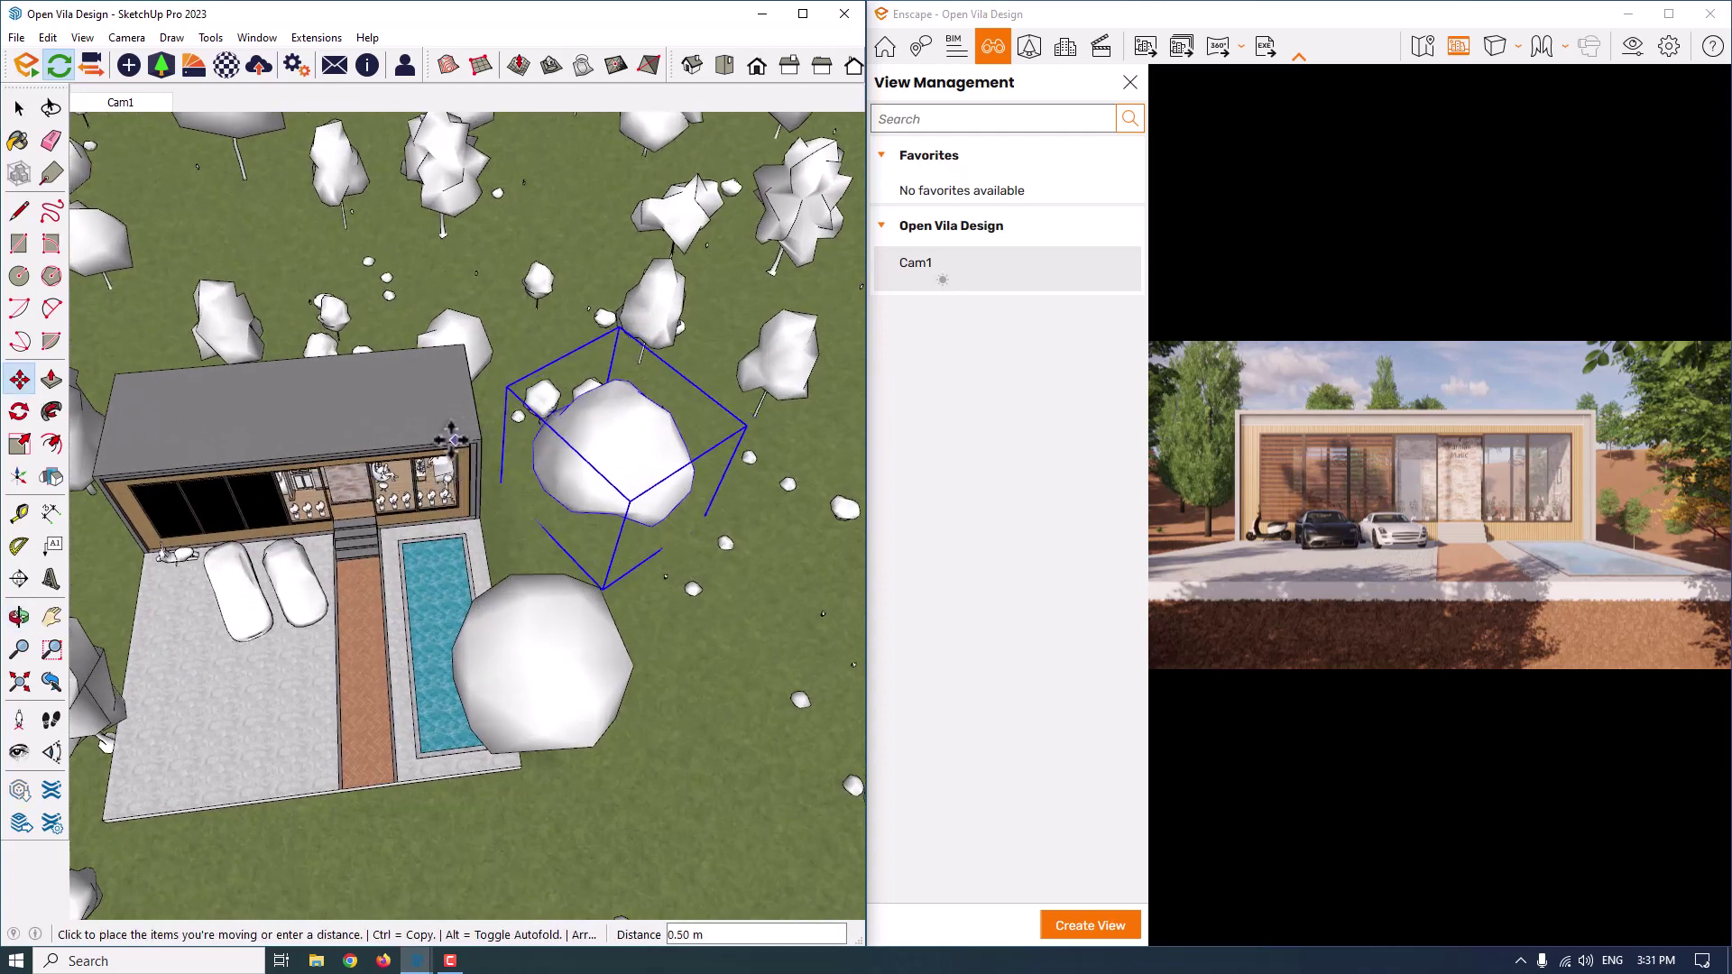
click(393, 441)
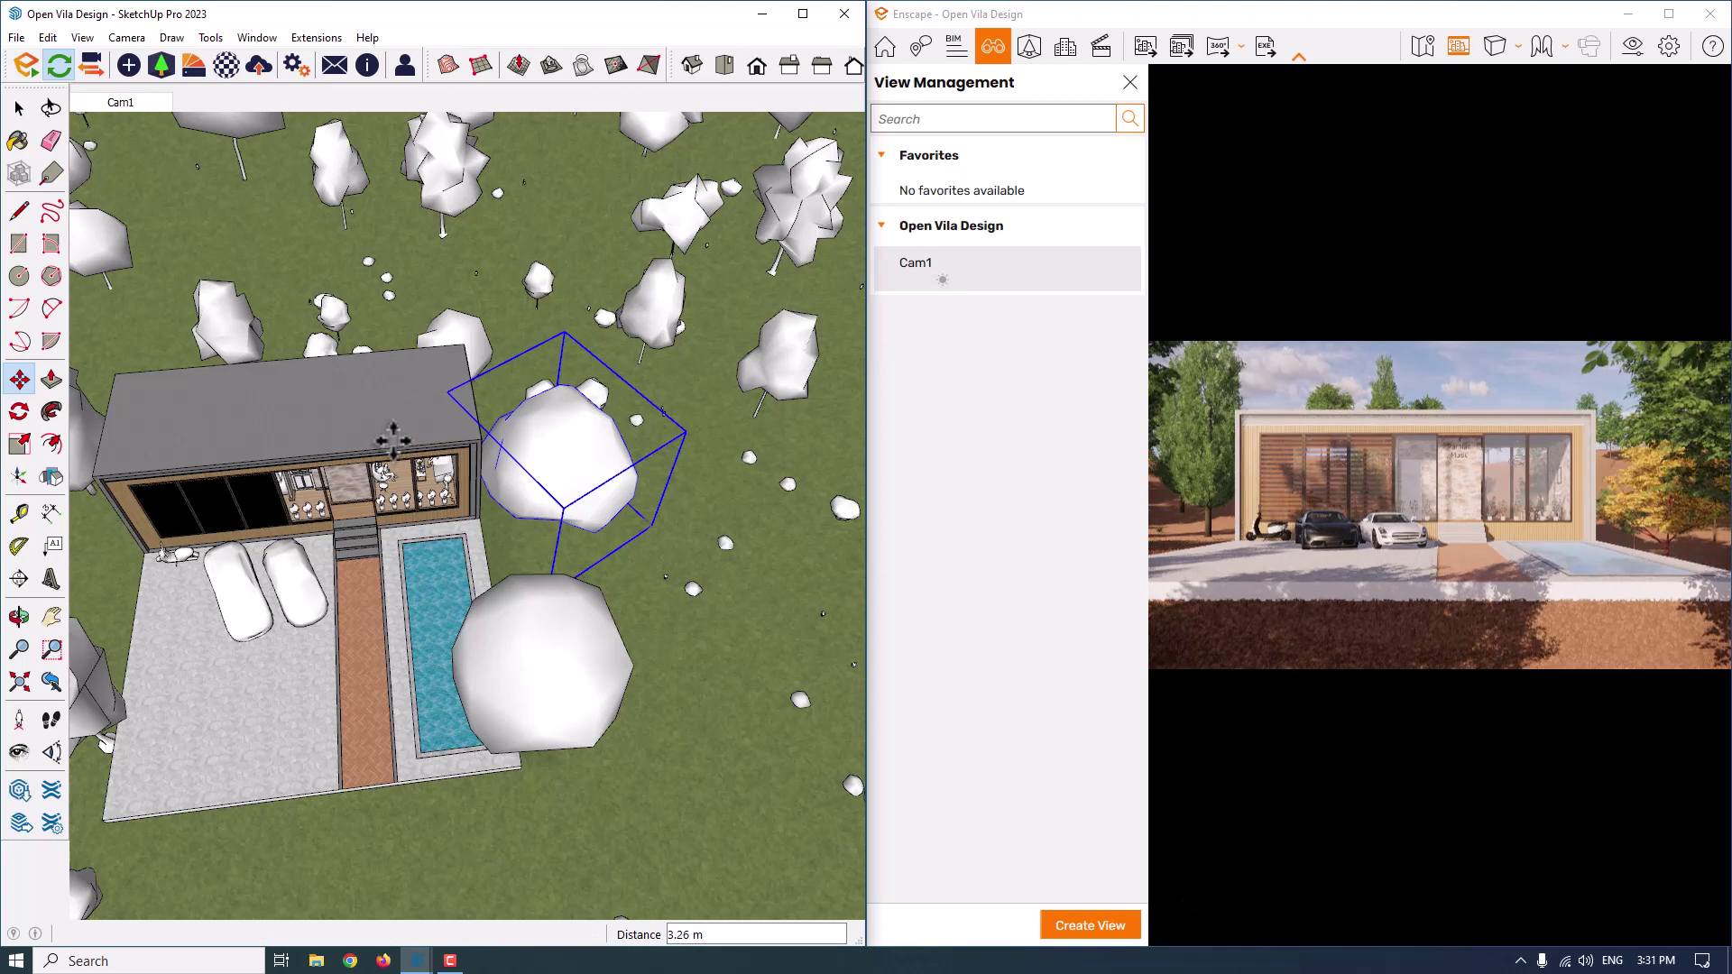
scroll(519, 503, down, 2)
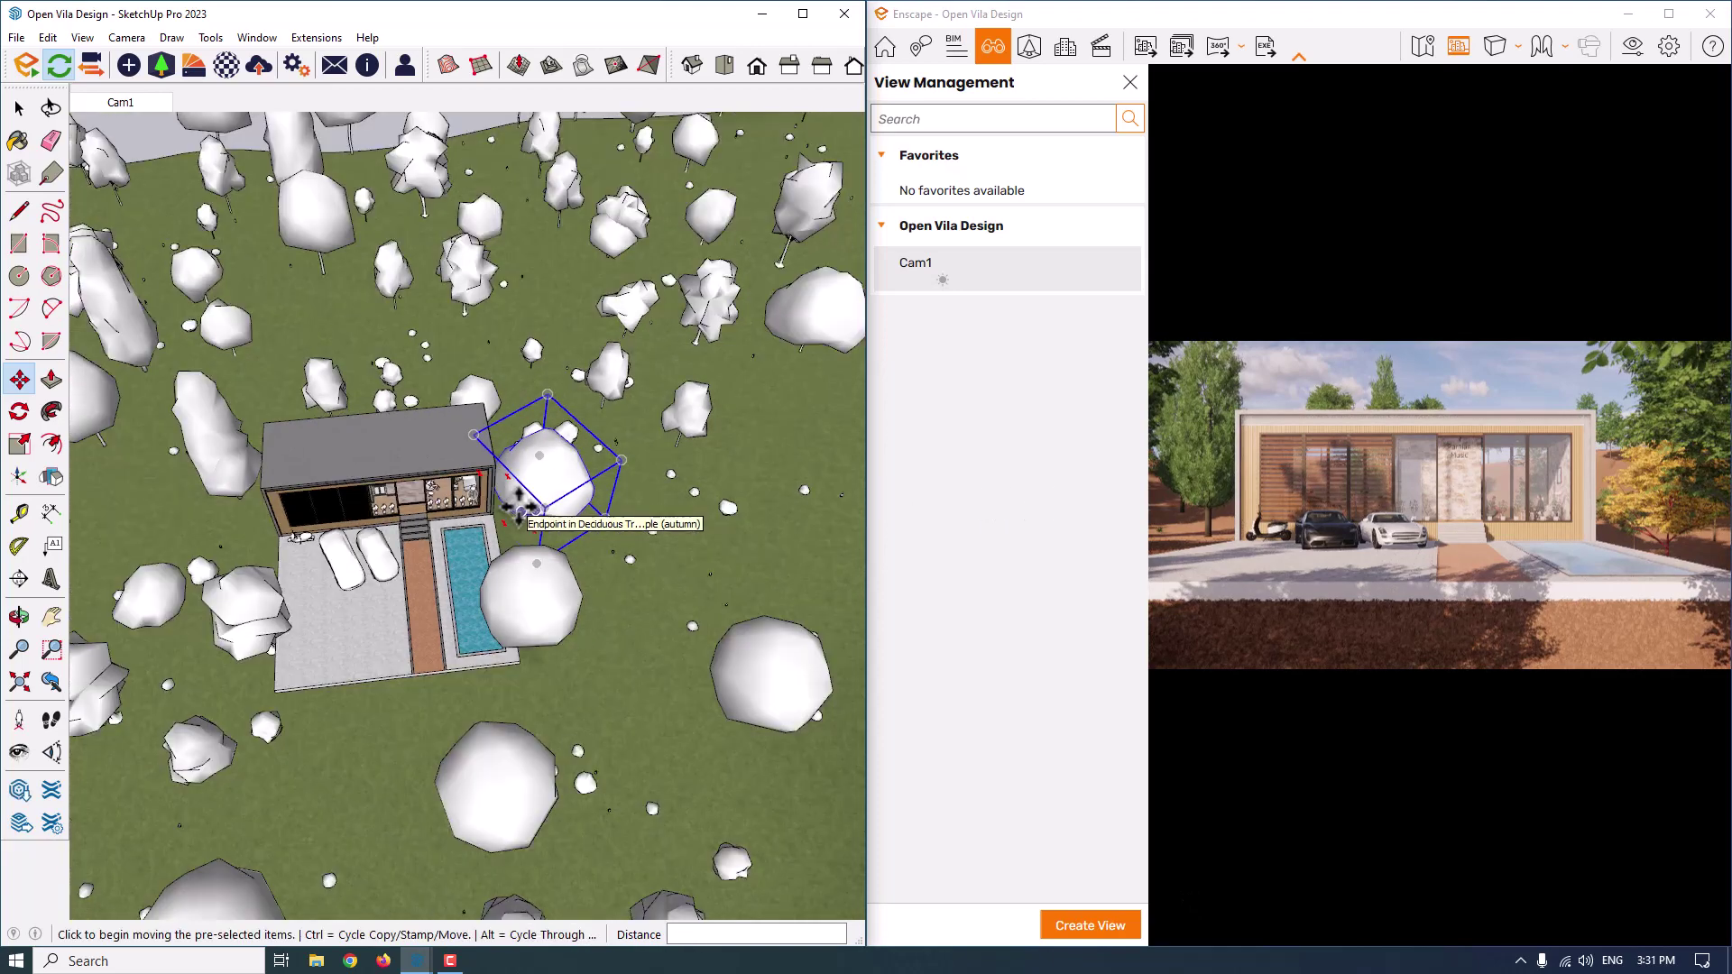
scroll(519, 503, down, 3)
middle_drag(519, 503, 487, 559)
key(space)
Maximize the Enscape render window and close the View Management pane
scroll(466, 592, up, 2)
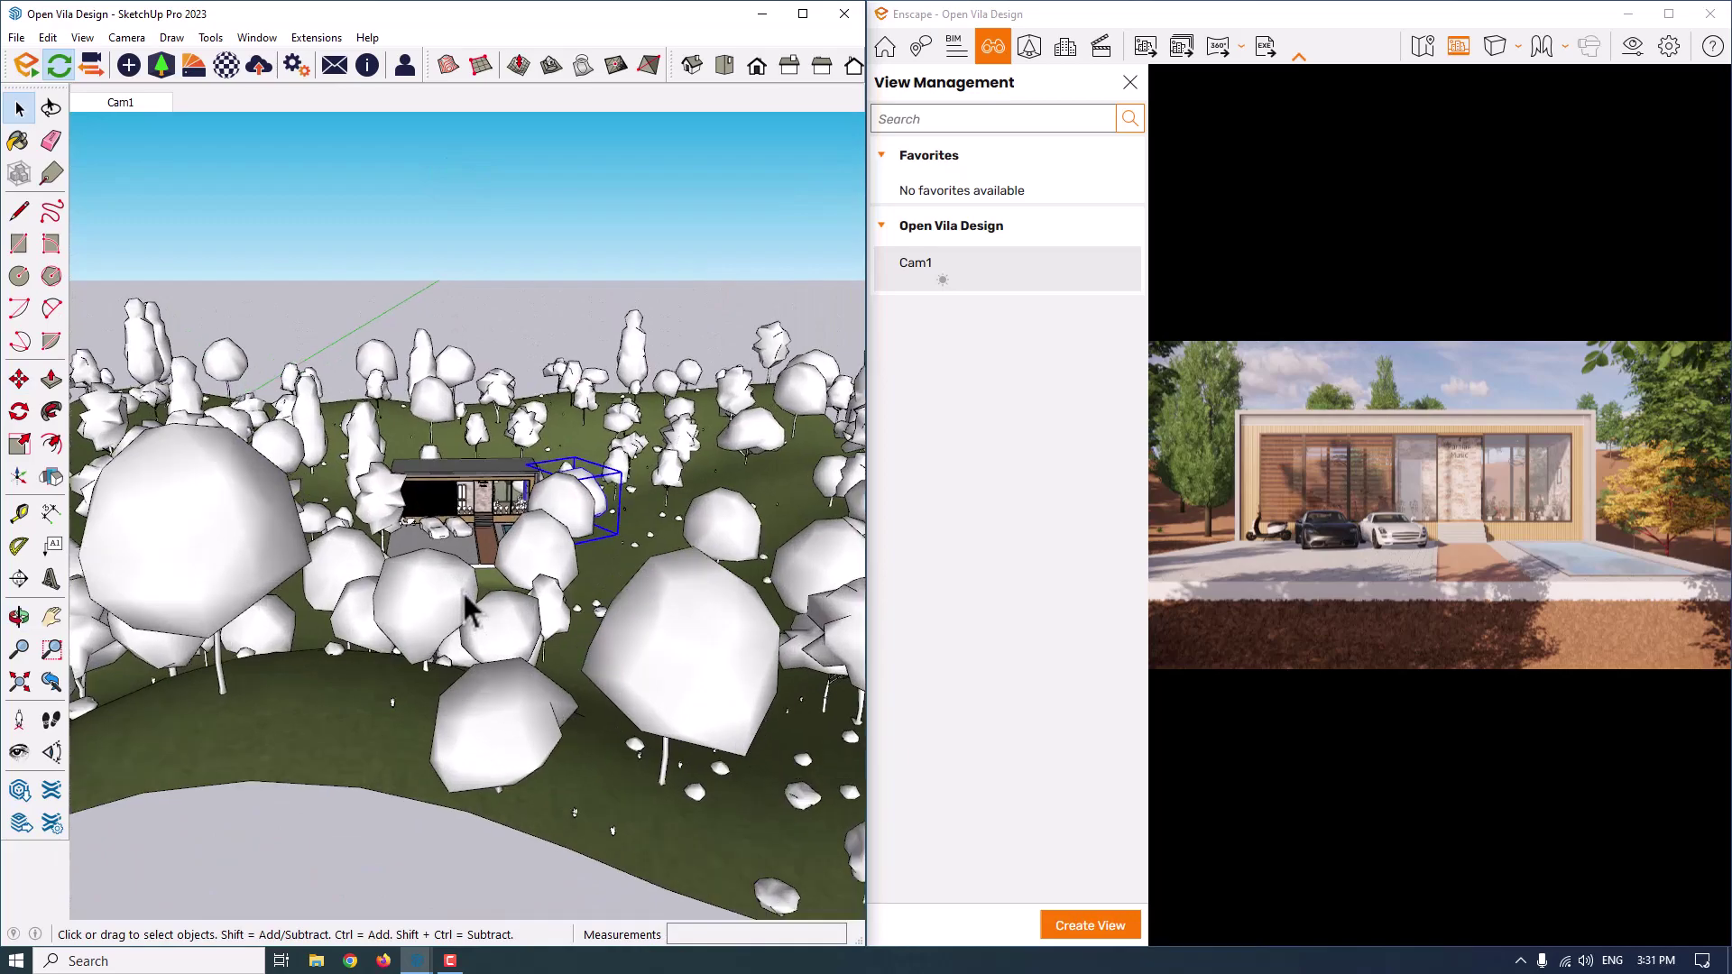
scroll(462, 588, up, 2)
click(1670, 14)
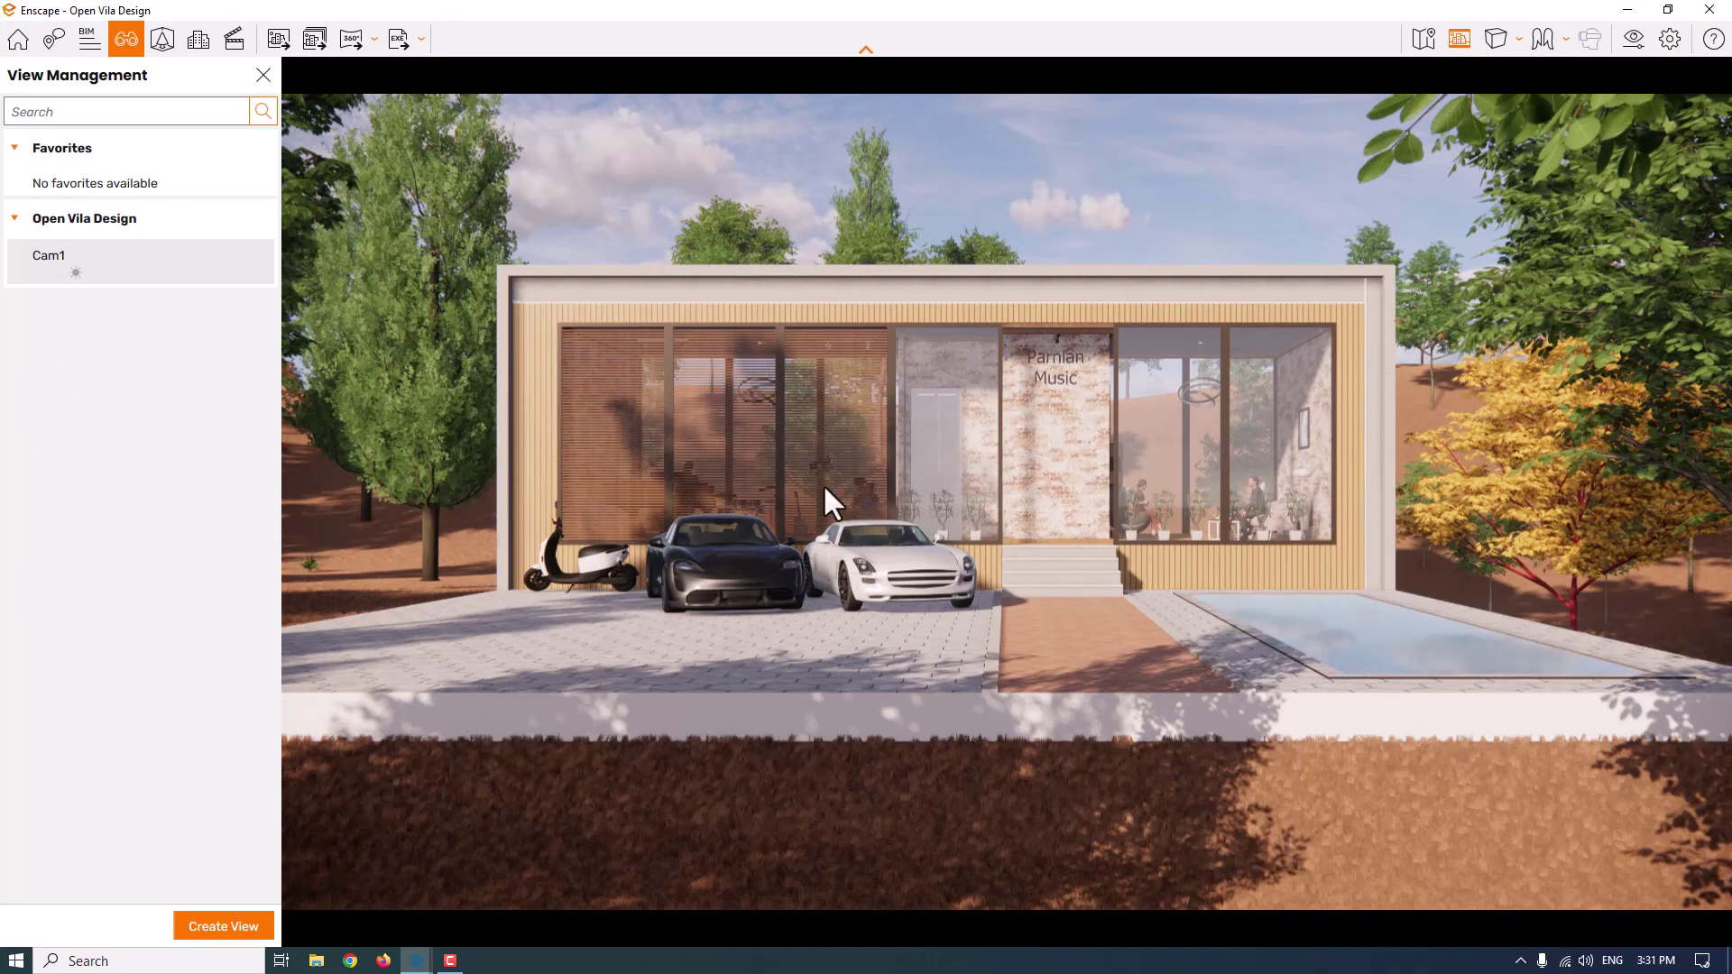
mouse_move(47, 270)
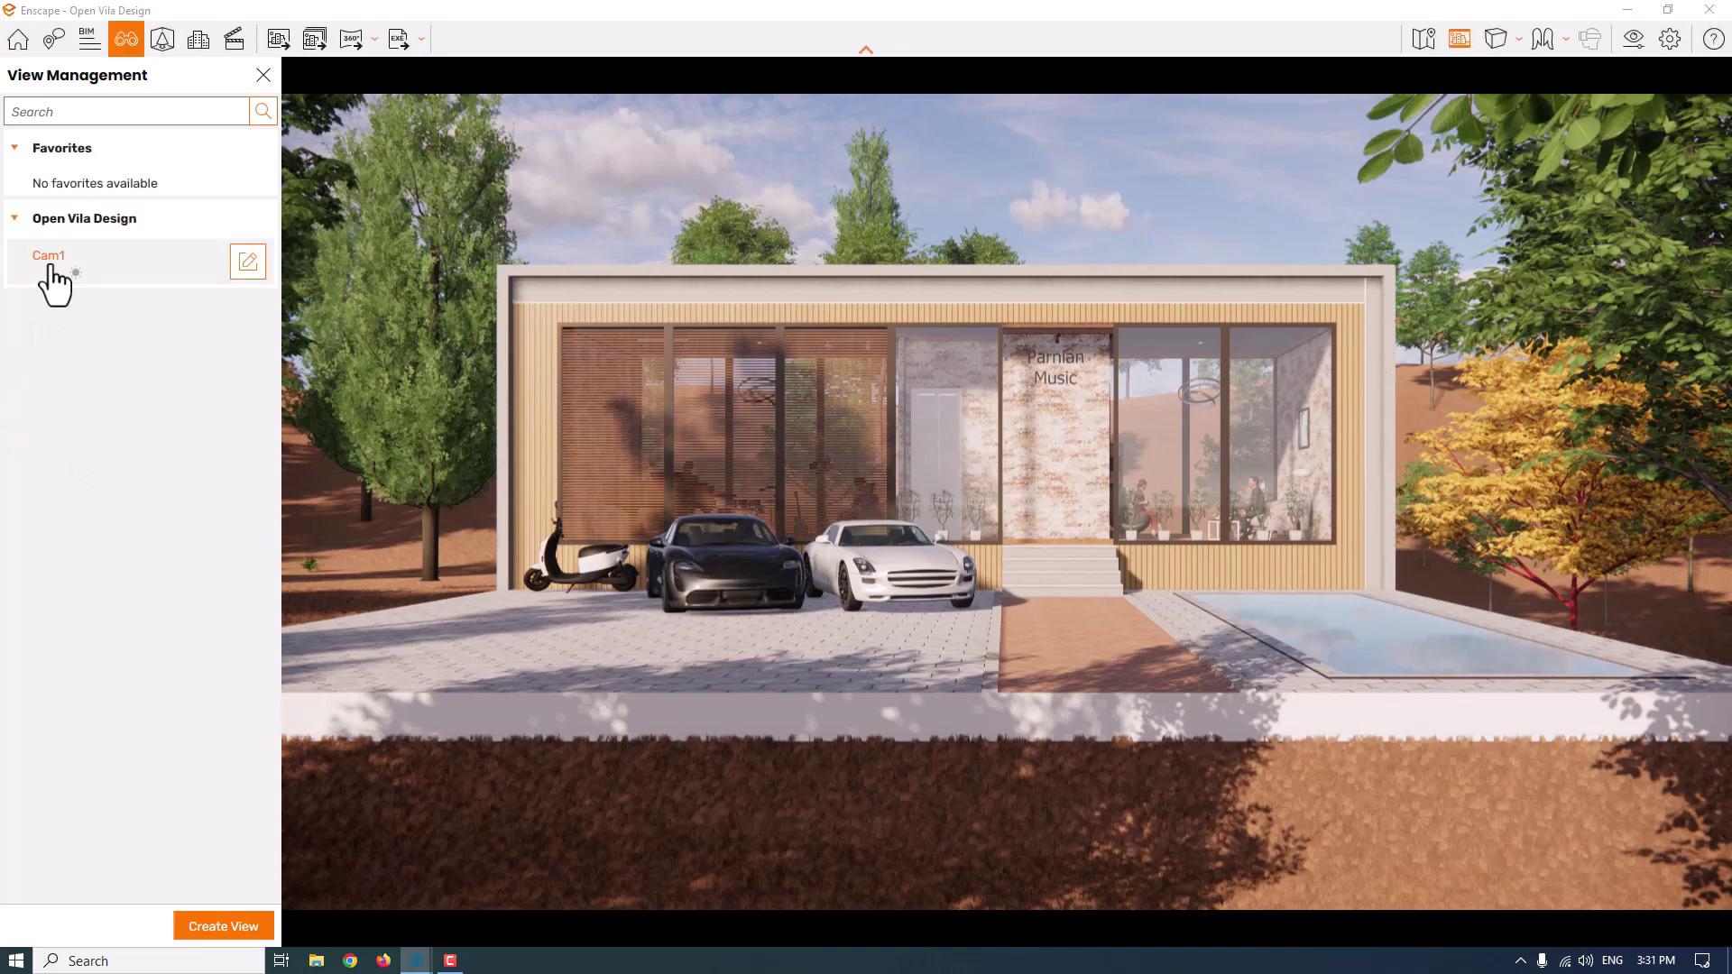
click(263, 76)
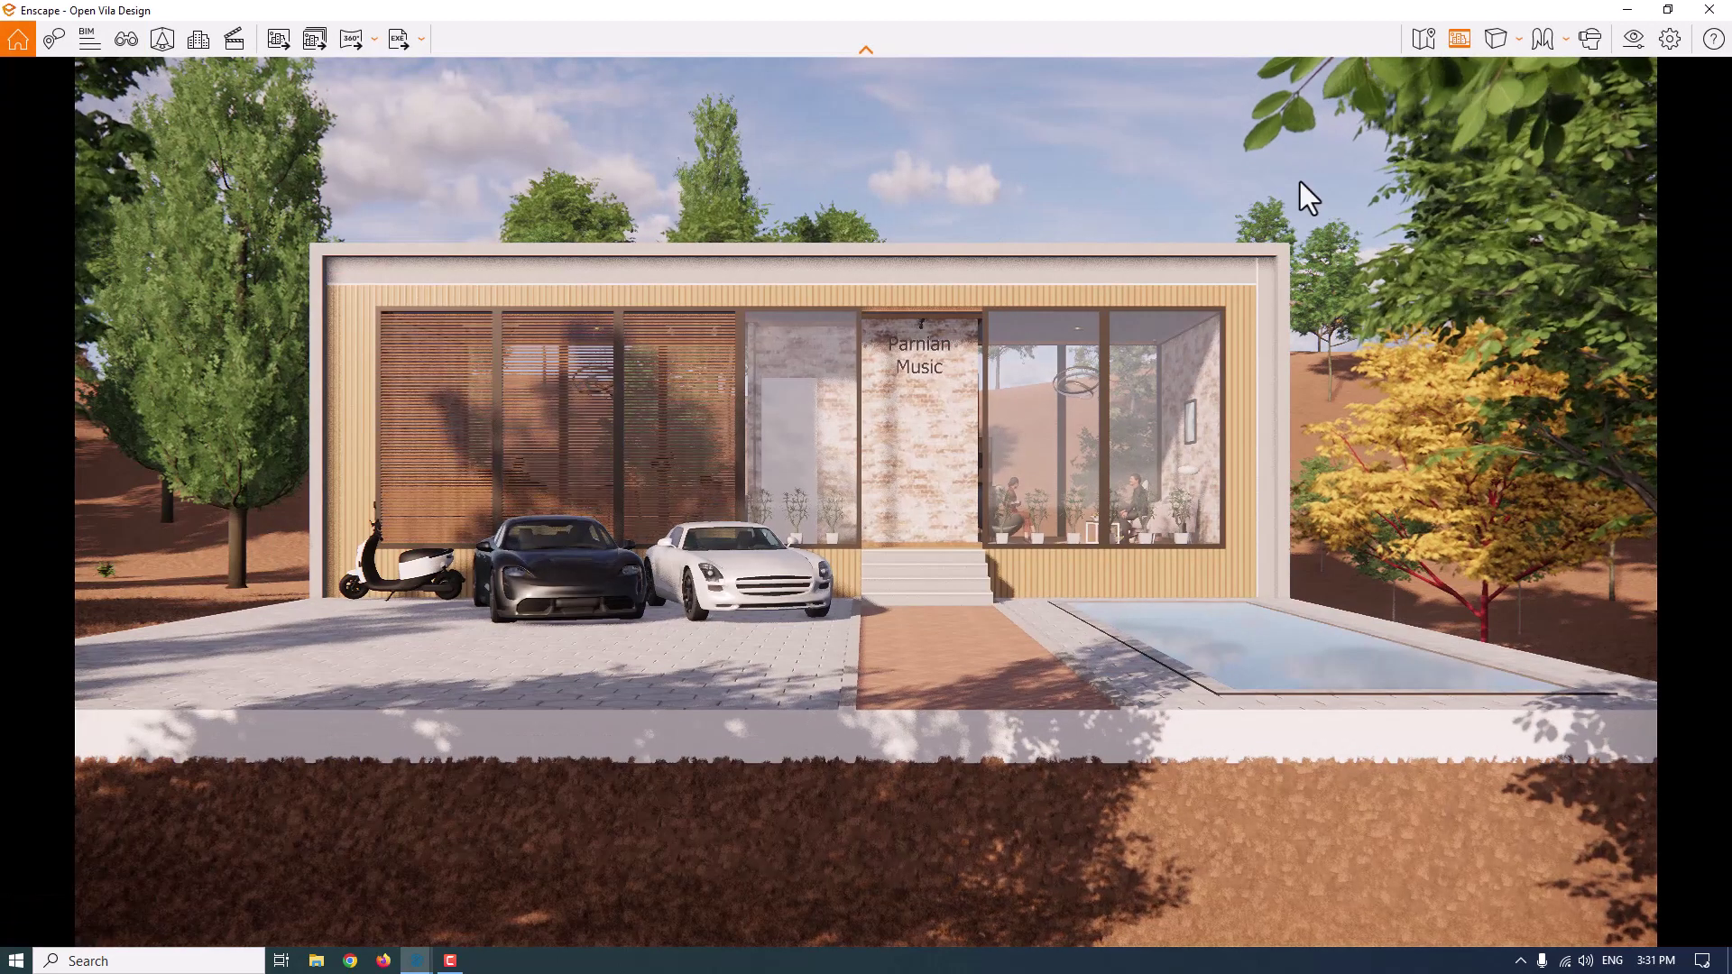
Open the visual settings and set the sky's cloud density, variety, cirrus amount and contrails all to 0
click(1629, 46)
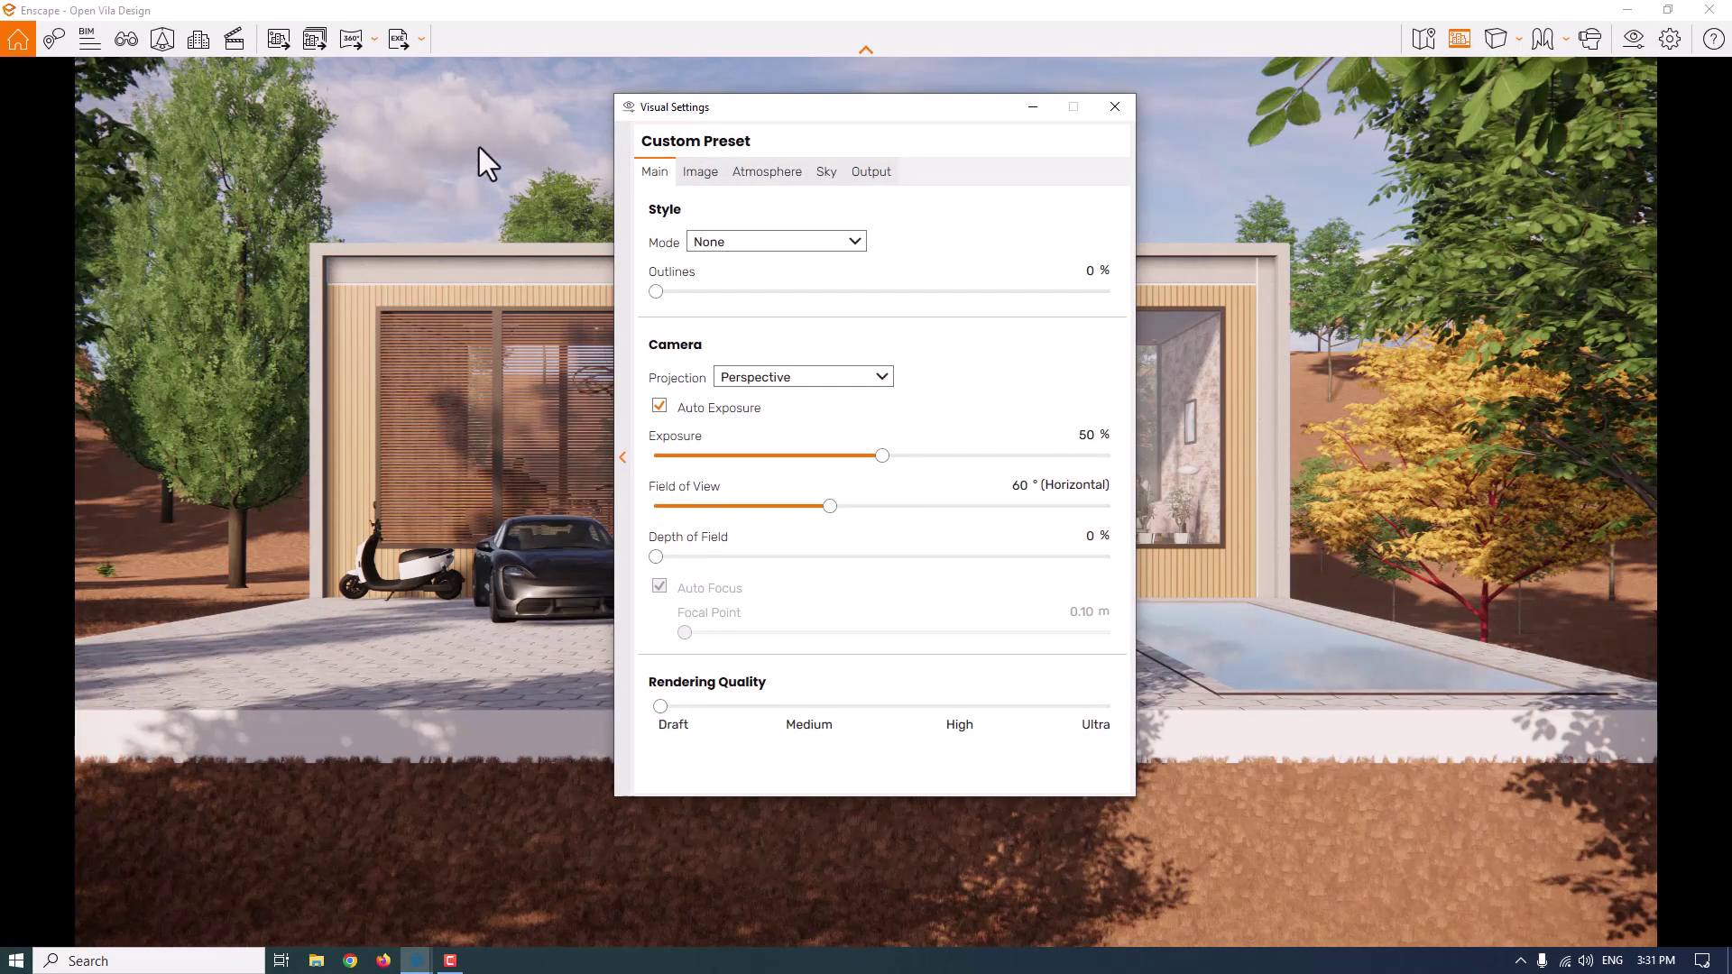
click(825, 172)
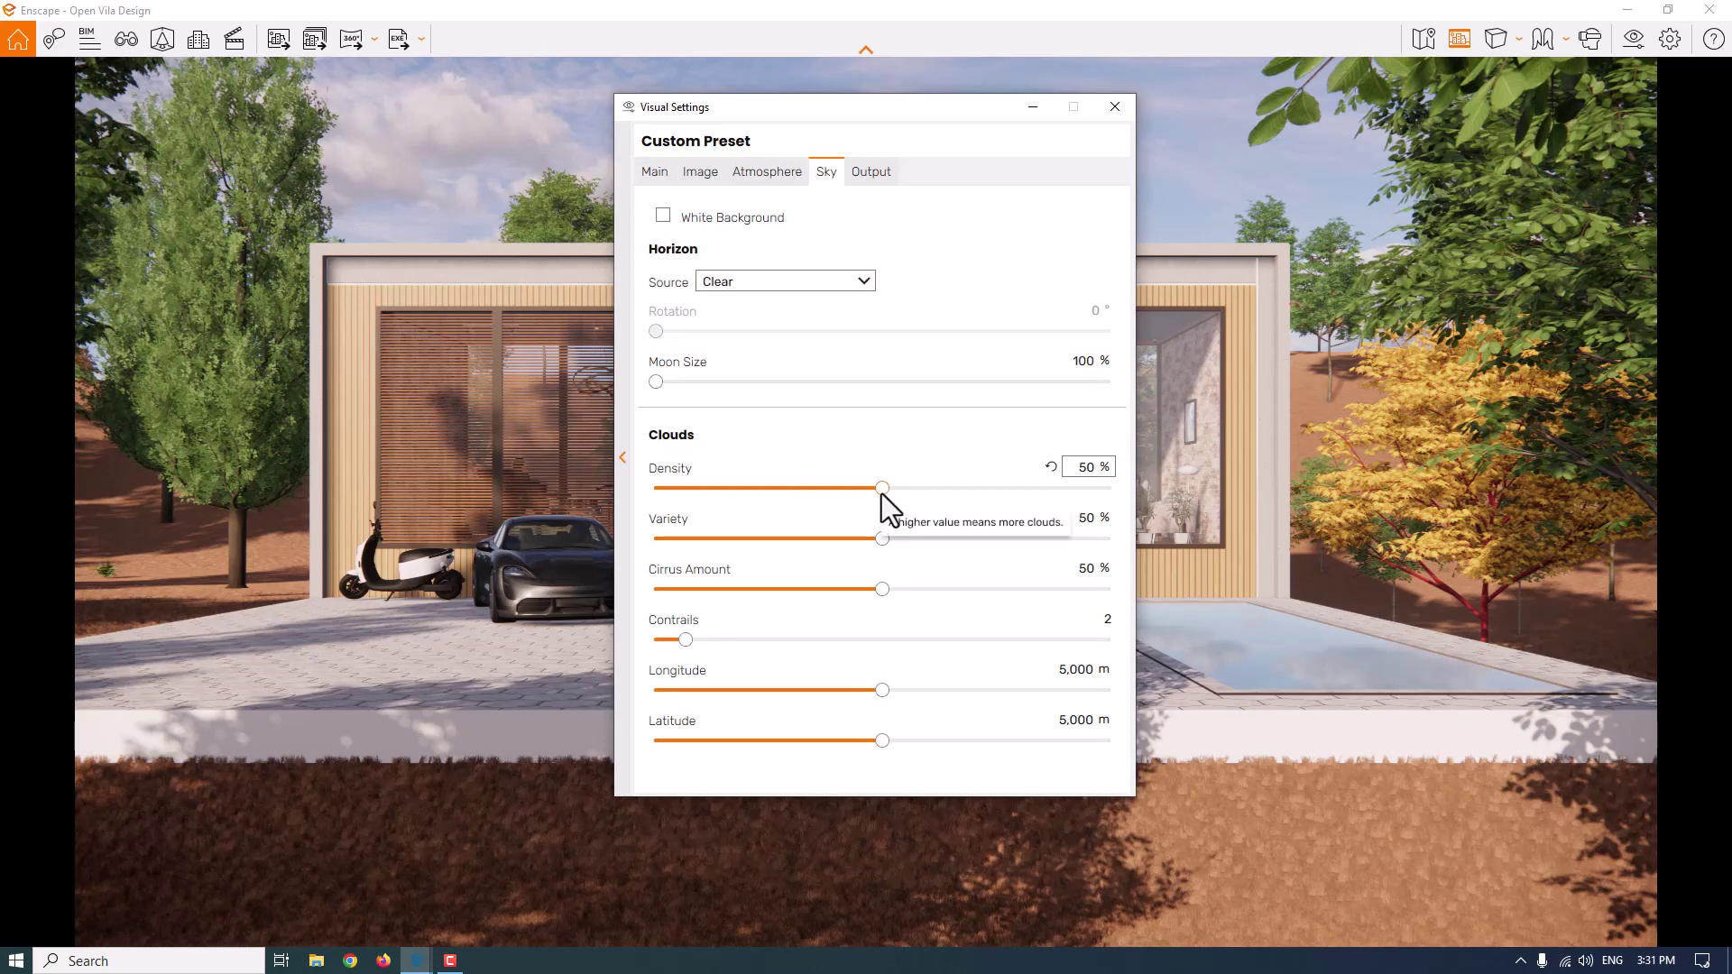
drag(883, 539, 402, 546)
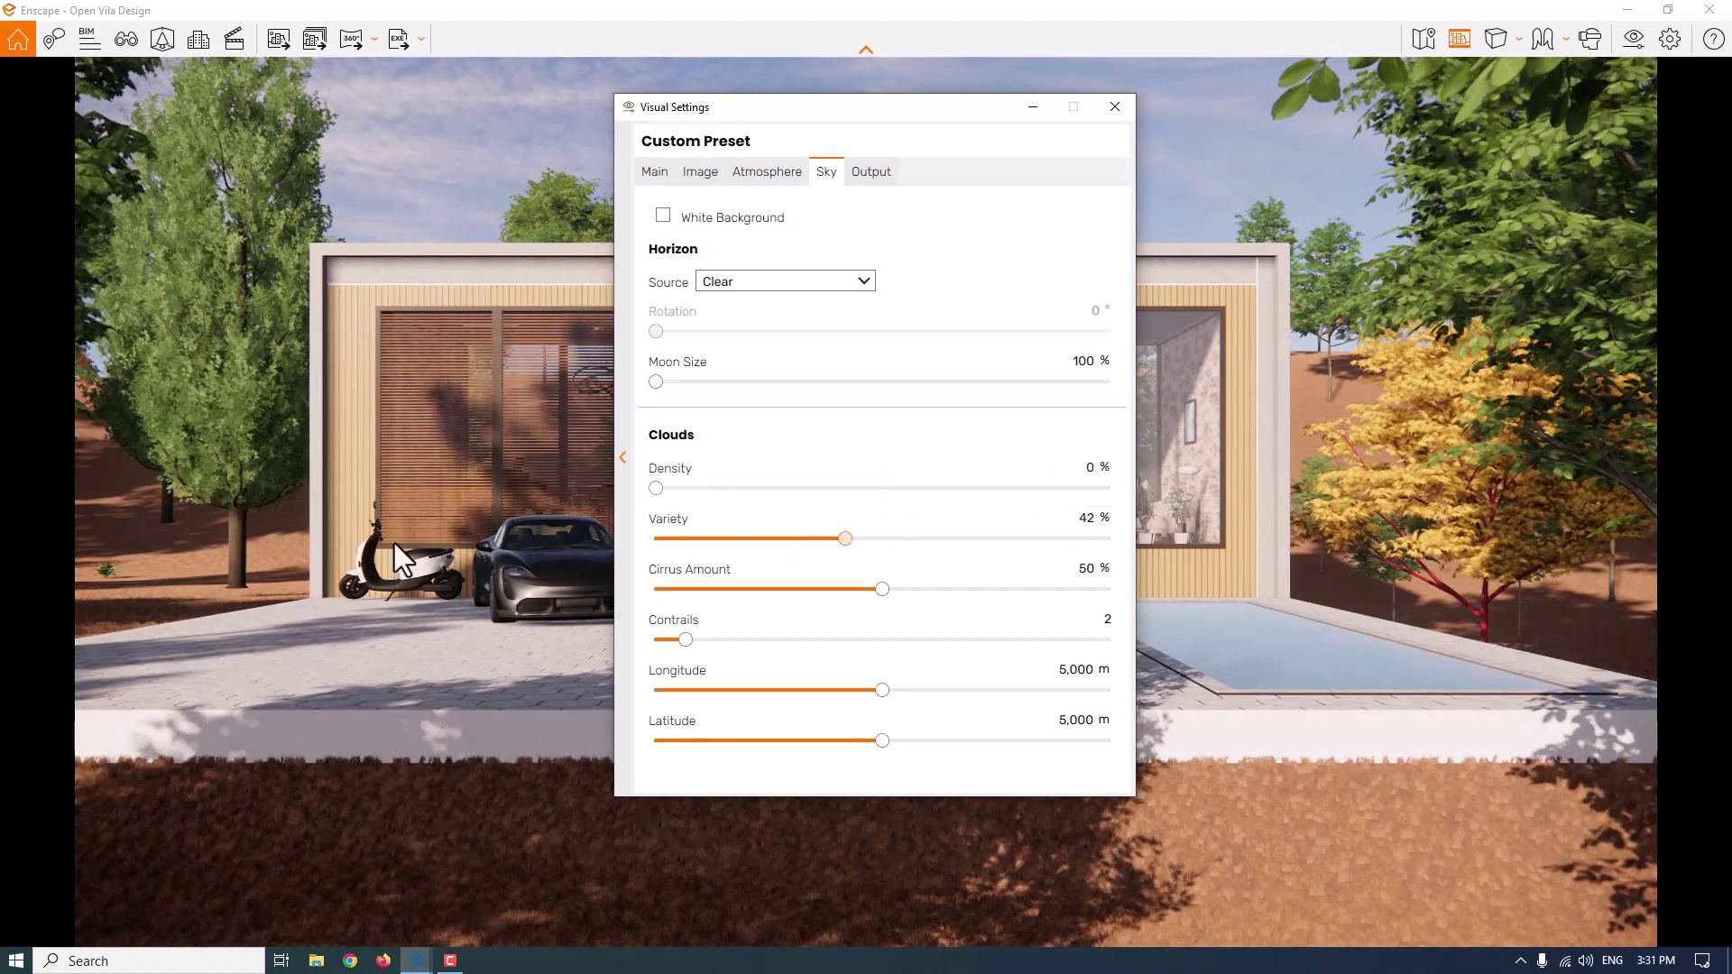
drag(882, 589, 476, 599)
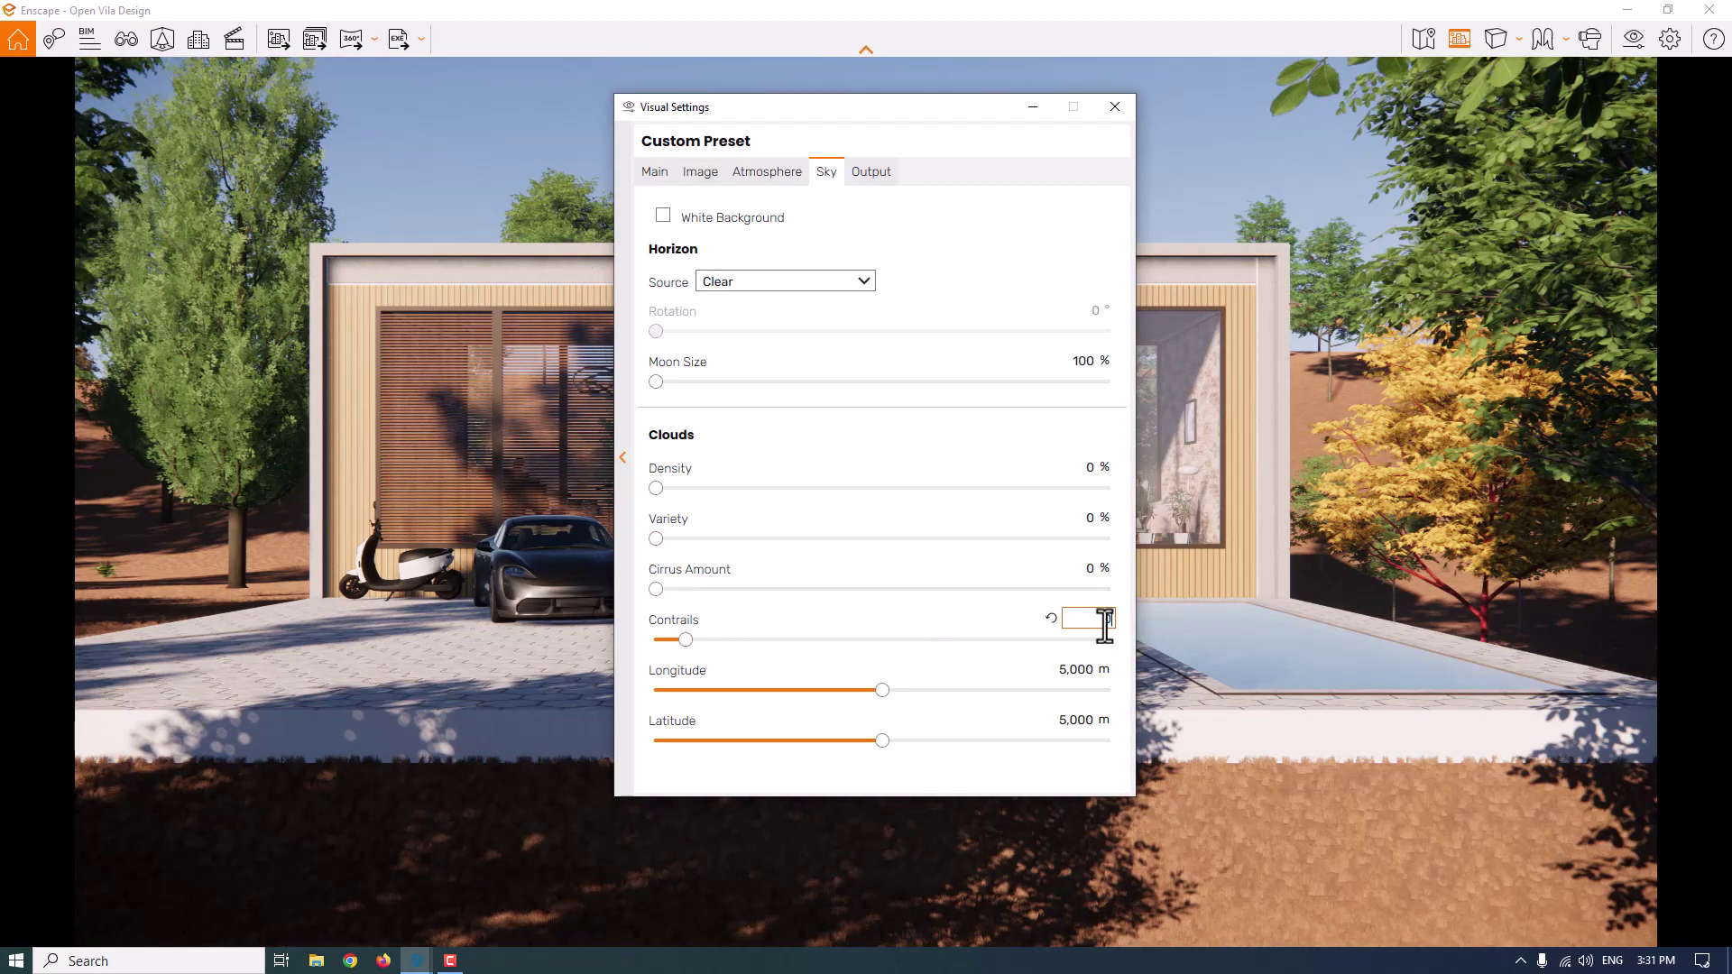
text(0)
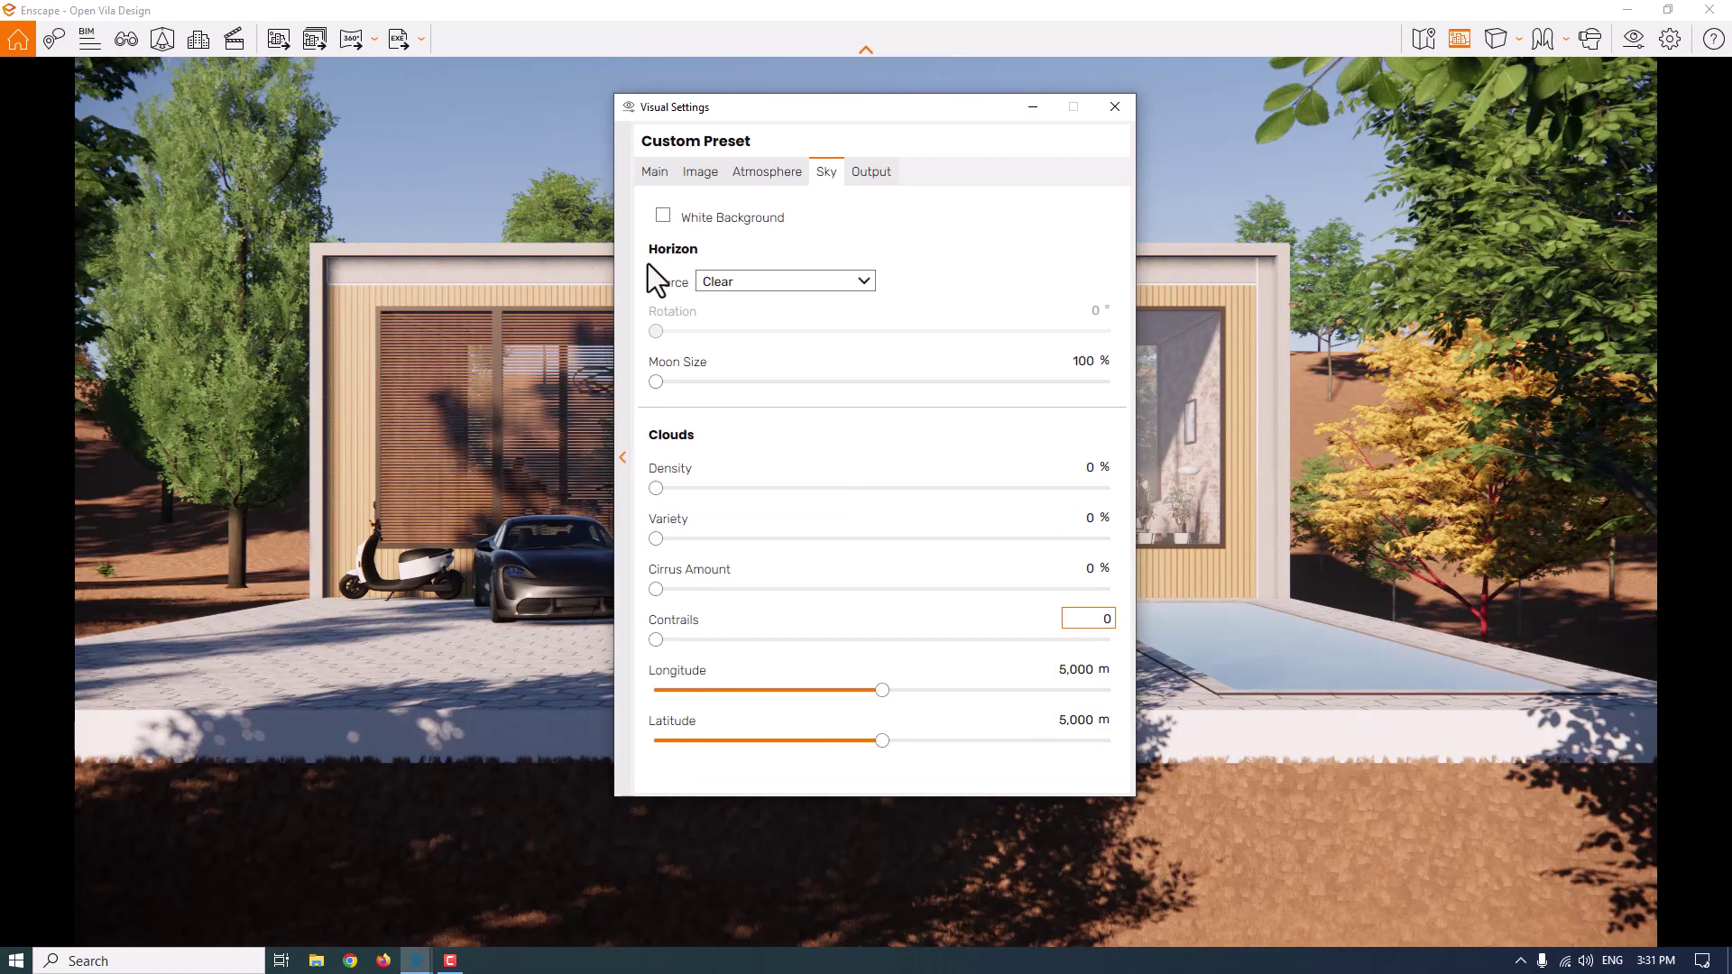
Set the fog intensity in the atmosphere settings to 0%
click(763, 173)
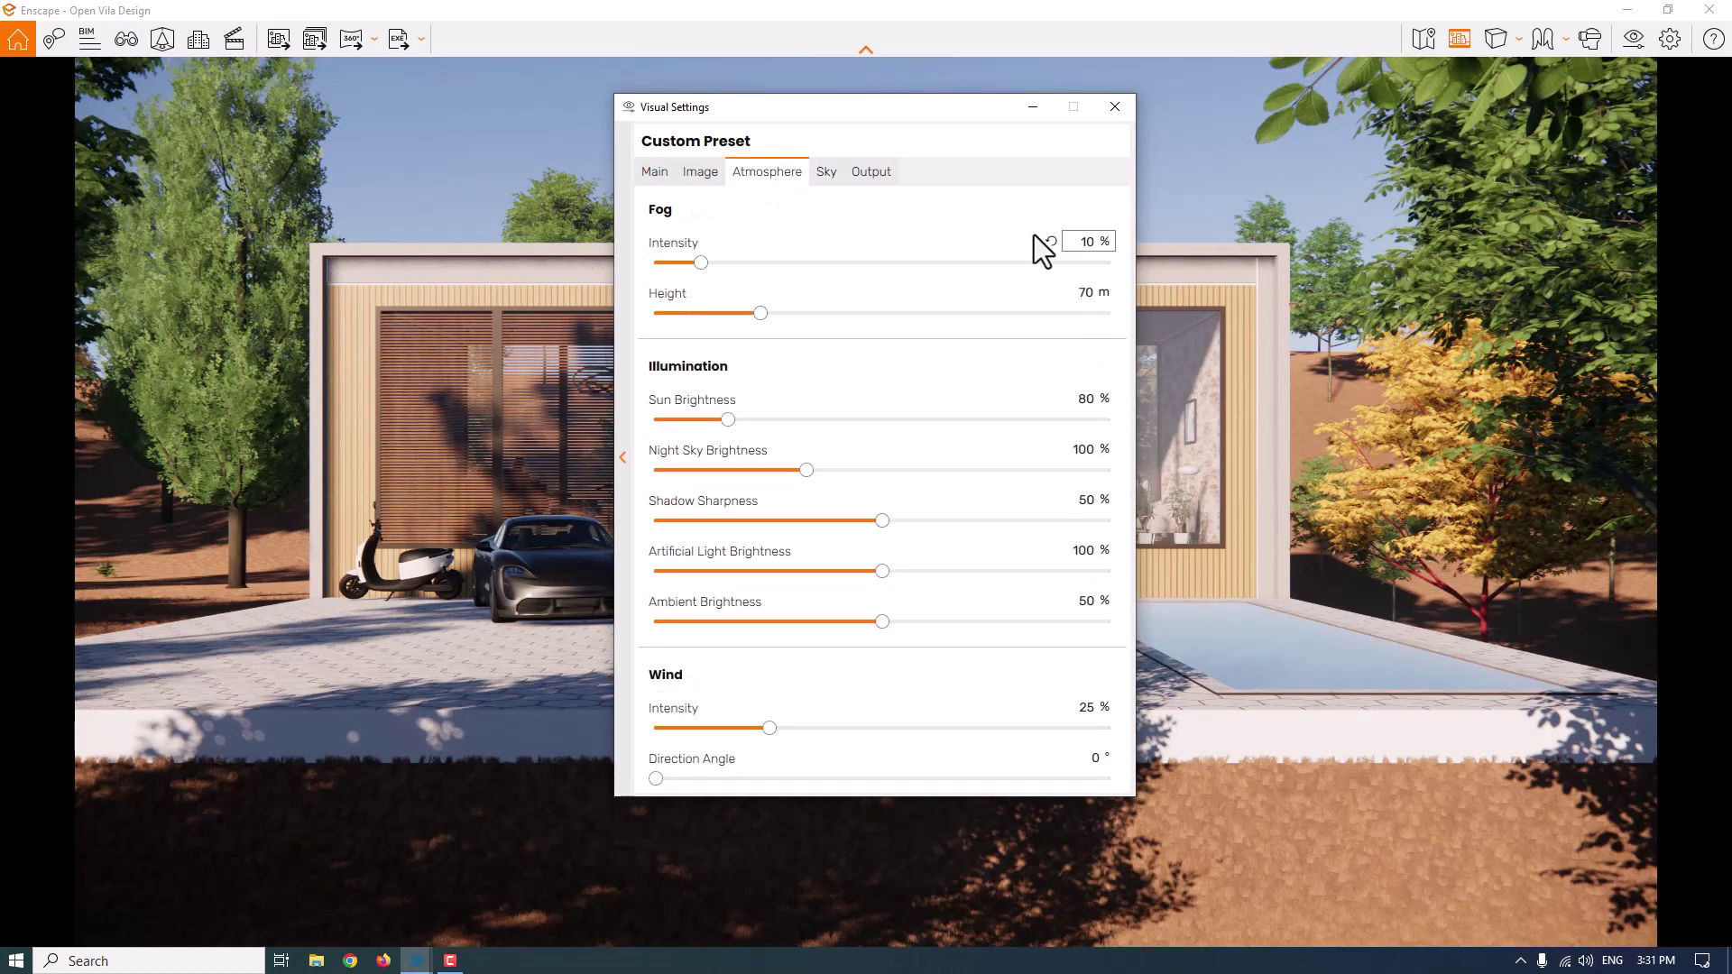
double_click(1087, 244)
text(0)
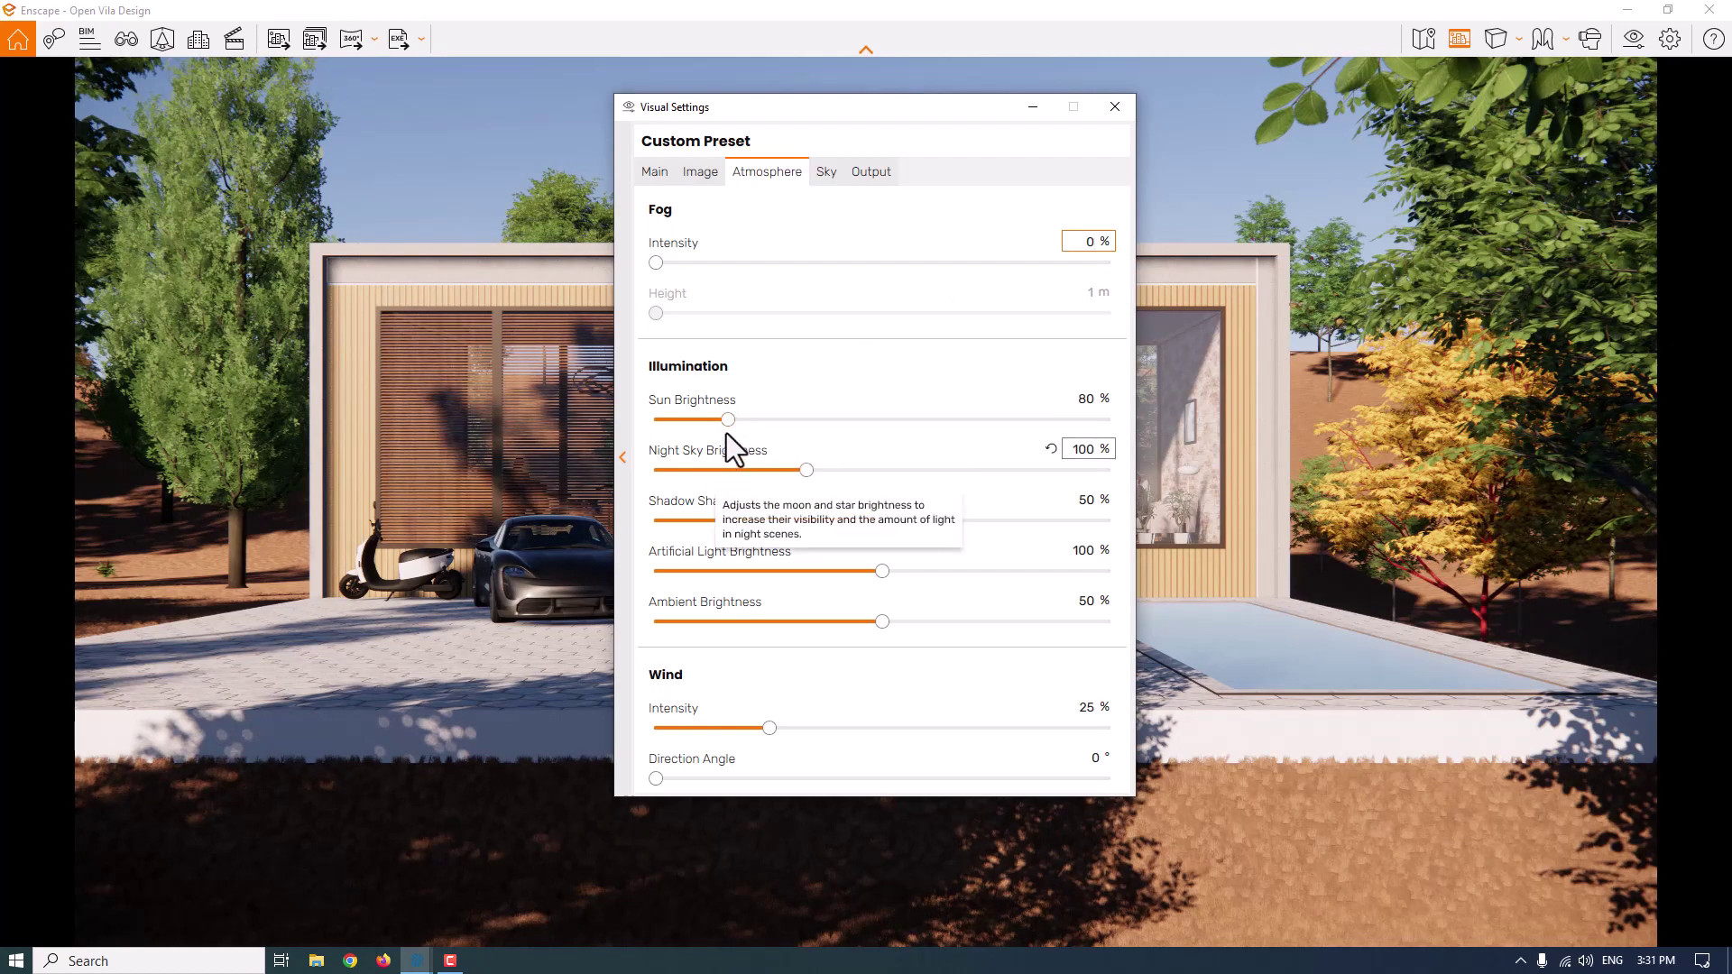
Move the Visual Settings window off the villa's facade and enable Auto Contrast in the image corrections
click(701, 173)
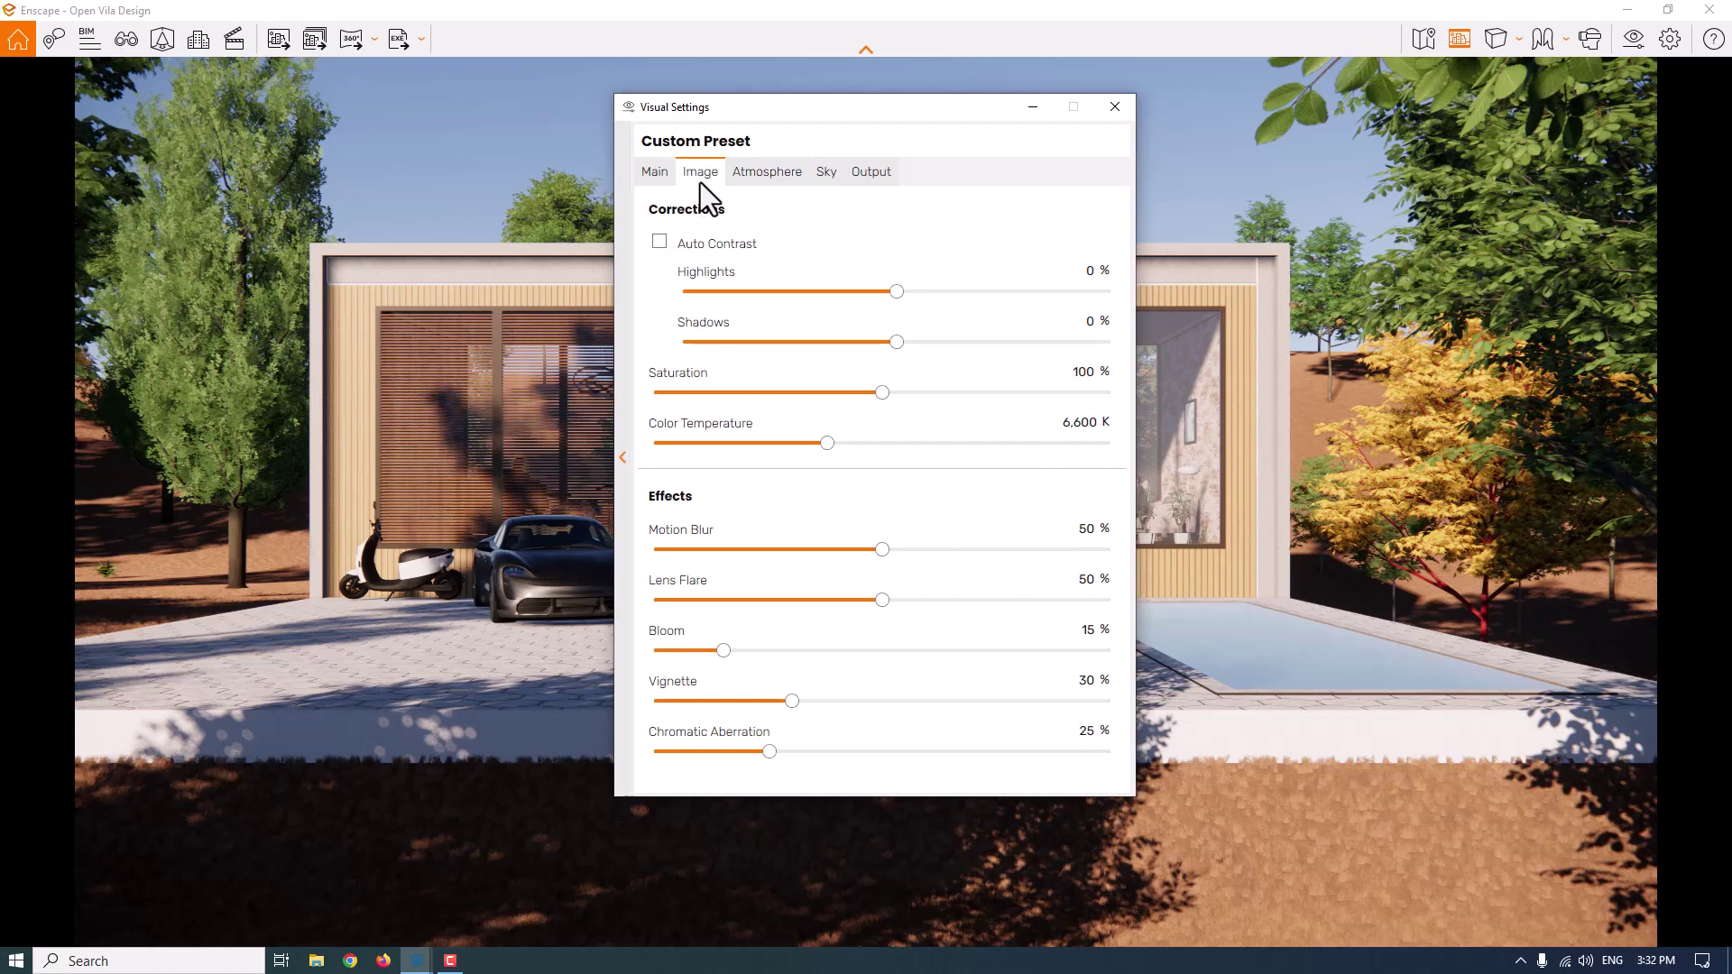
drag(871, 117, 1442, 60)
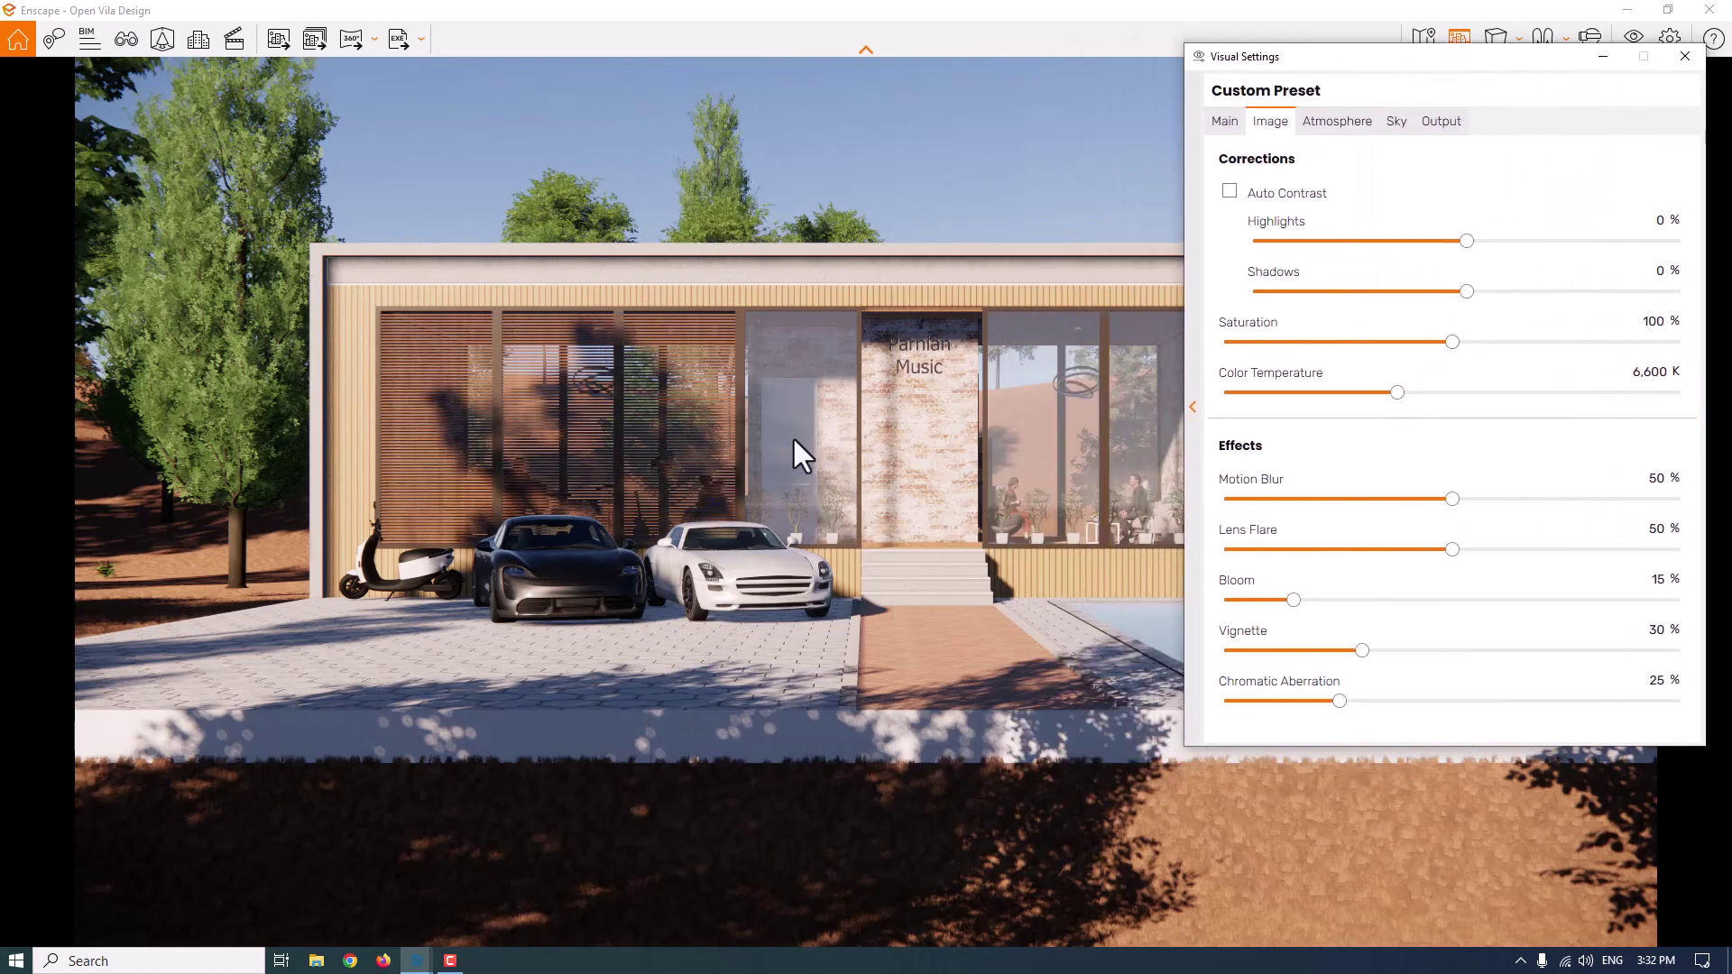
click(1229, 192)
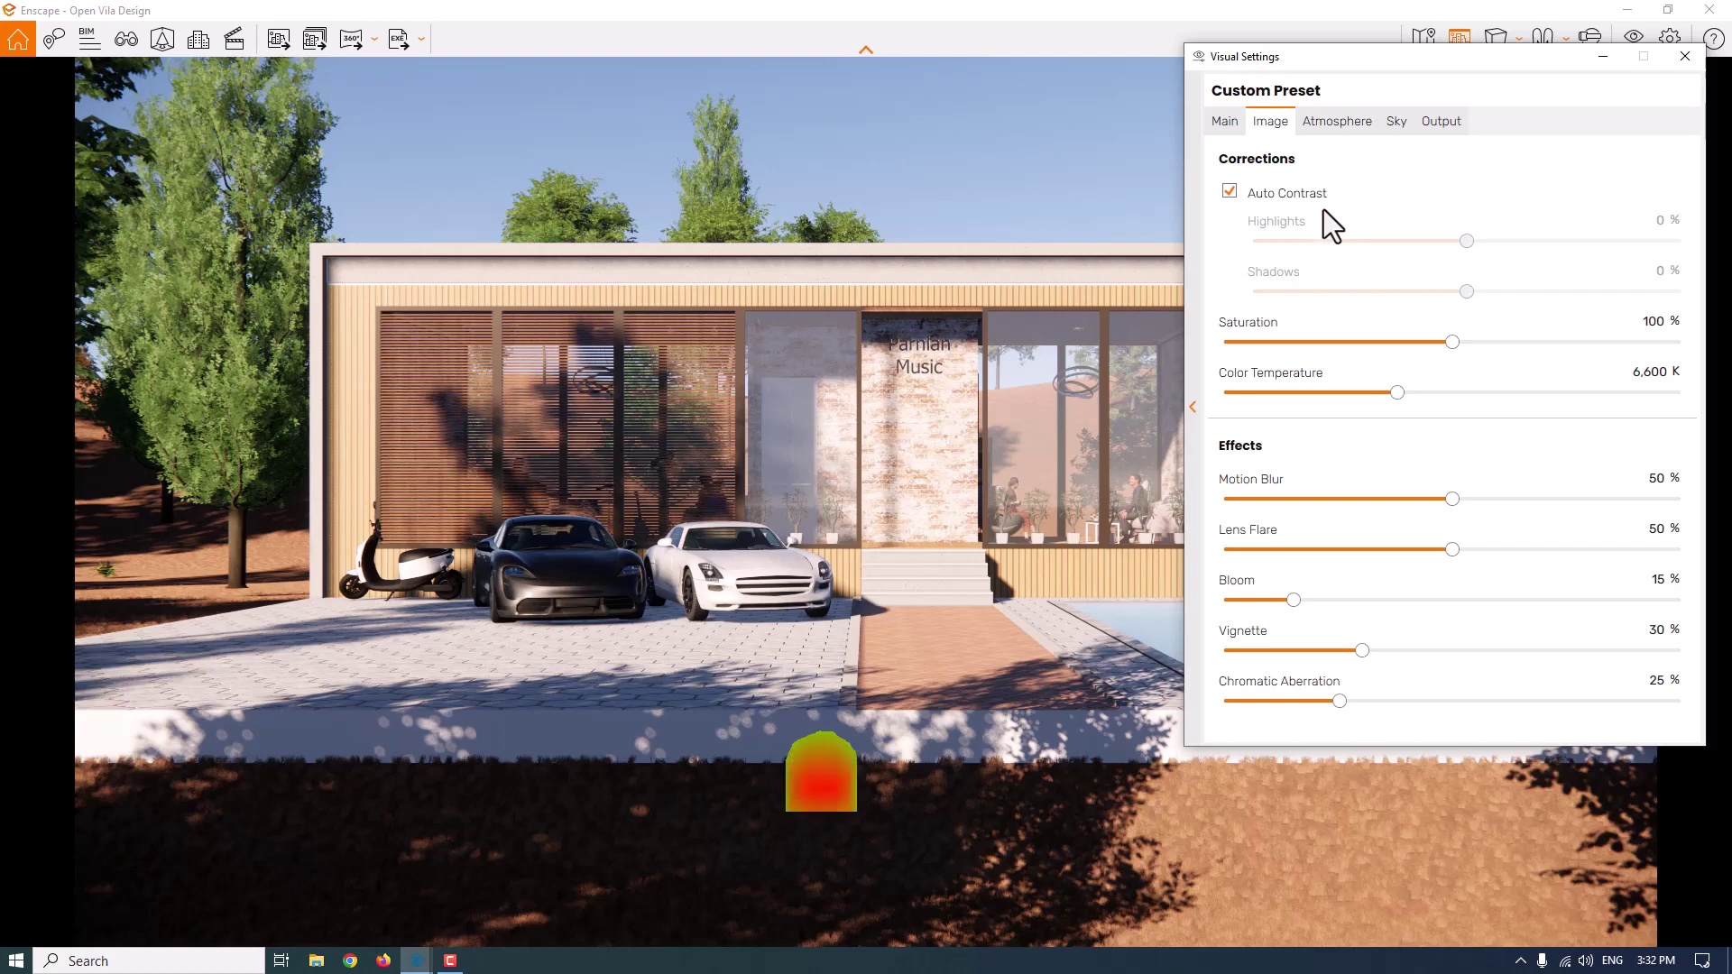
click(1230, 190)
mouse_move(1467, 291)
mouse_down()
mouse_move(1295, 299)
mouse_move(1441, 293)
mouse_move(1419, 312)
mouse_move(1480, 293)
mouse_up()
click(1232, 191)
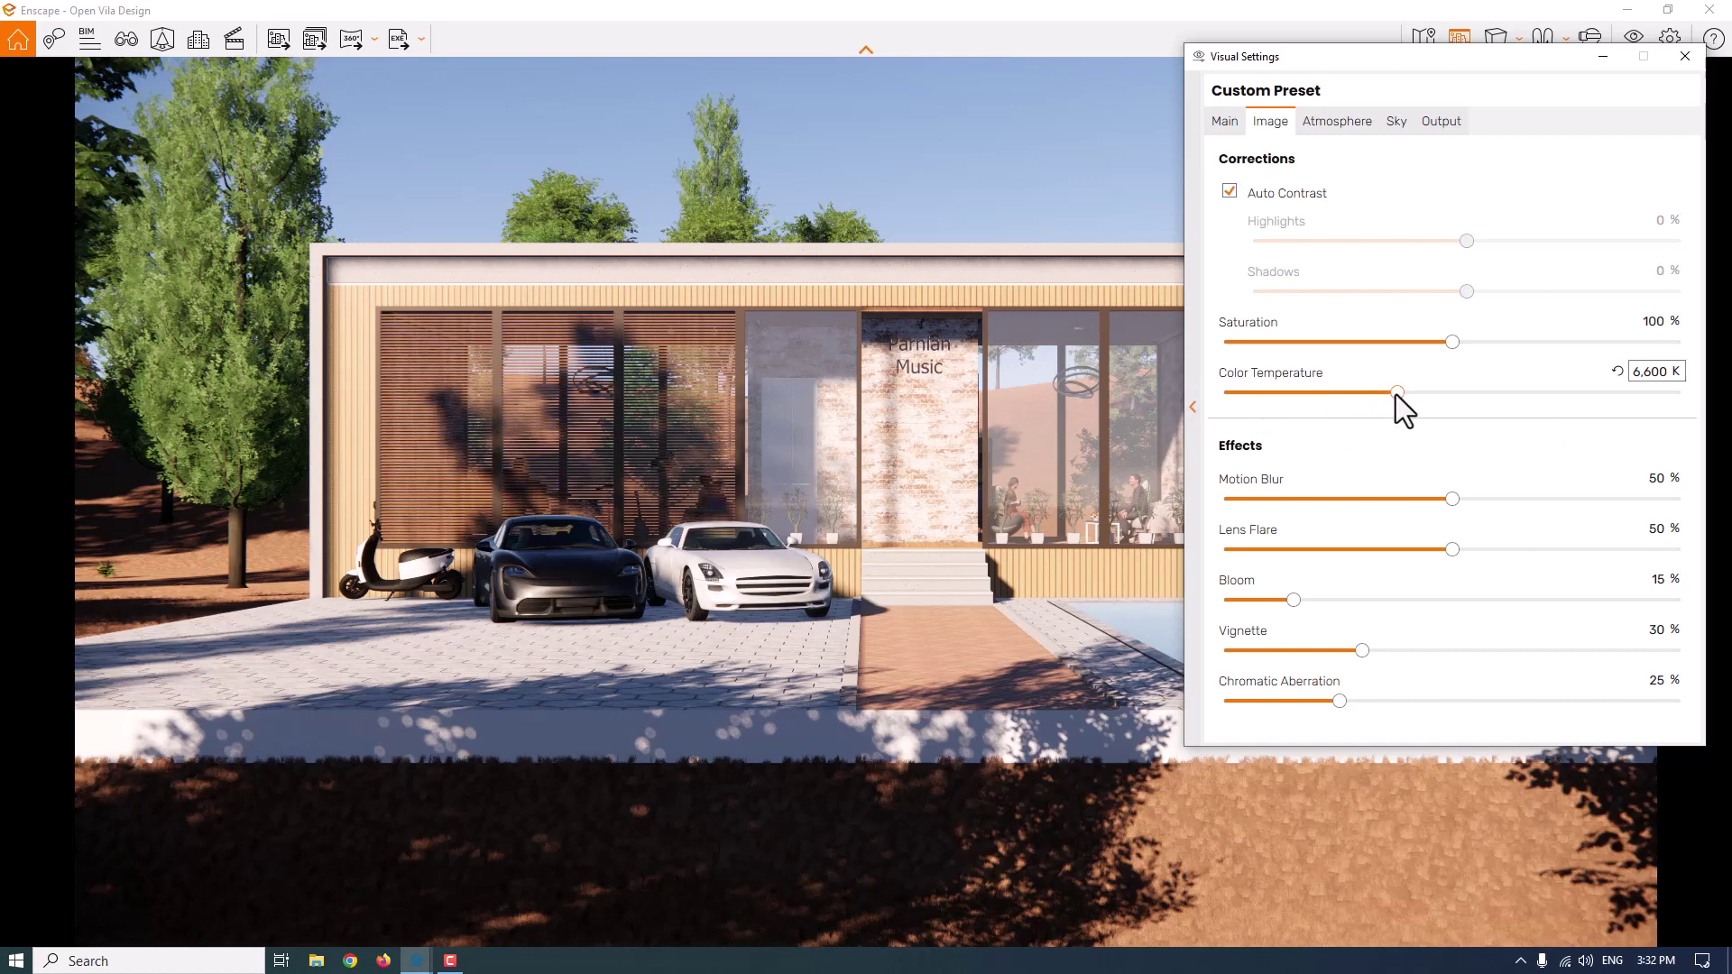
Try warmer and cooler color temperatures on the render and set the value to 7,500 K
drag(1395, 393, 1296, 393)
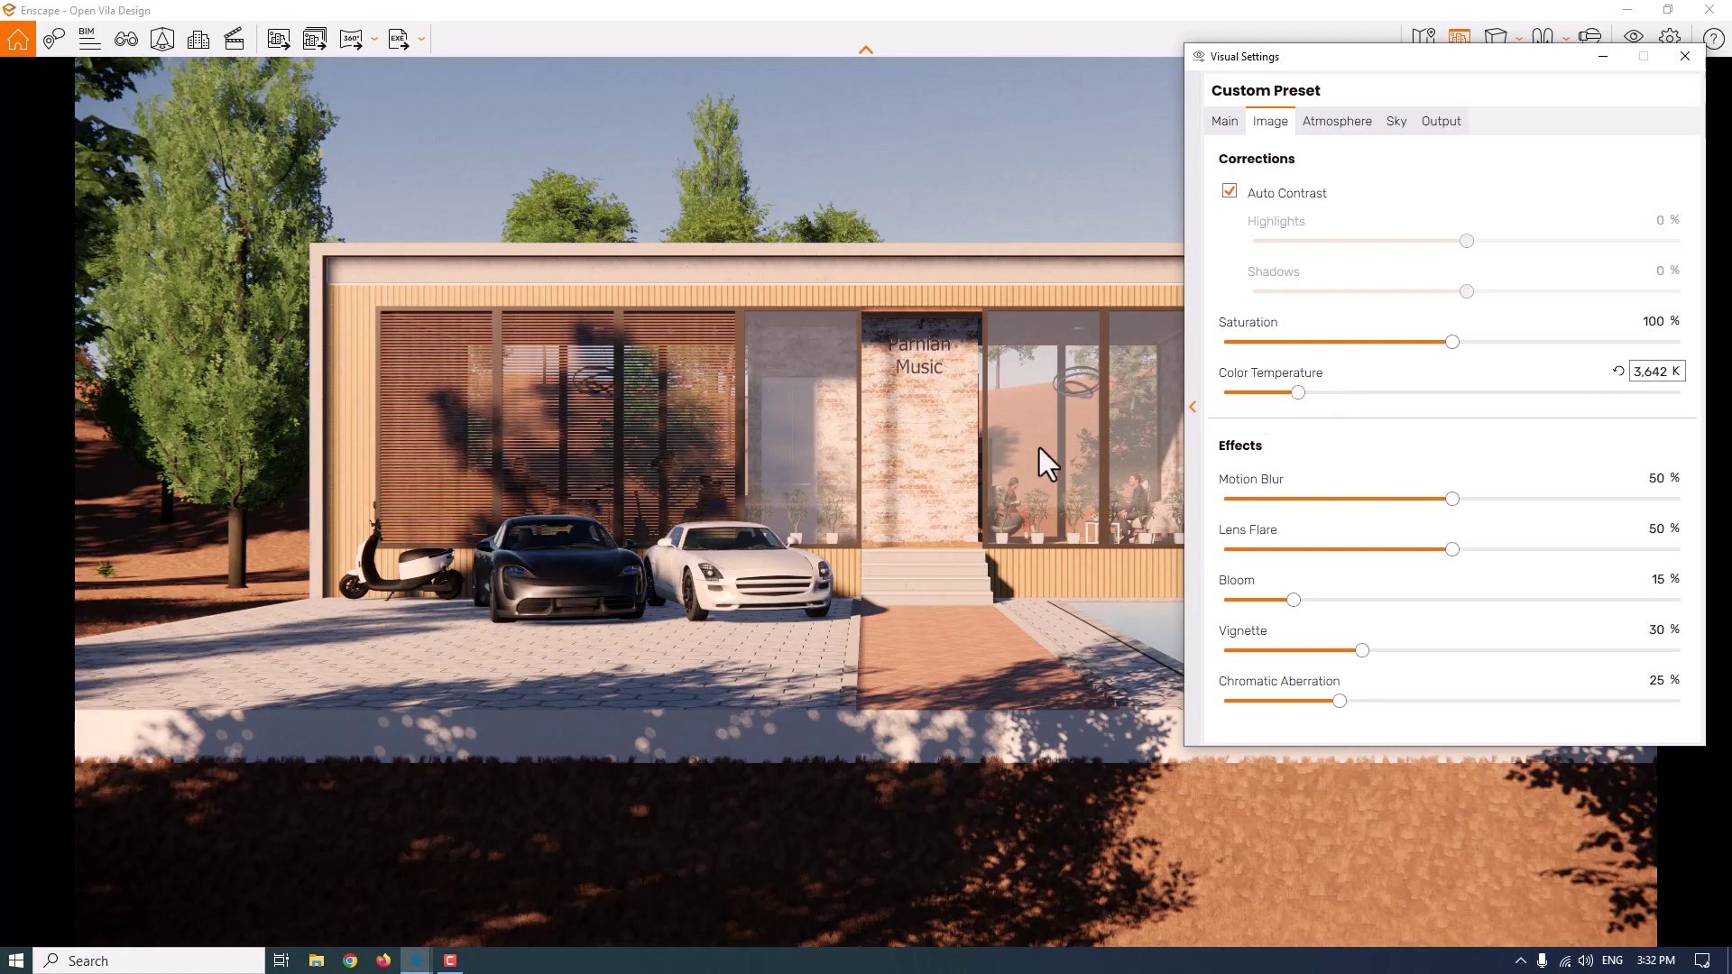
drag(1297, 393, 1459, 392)
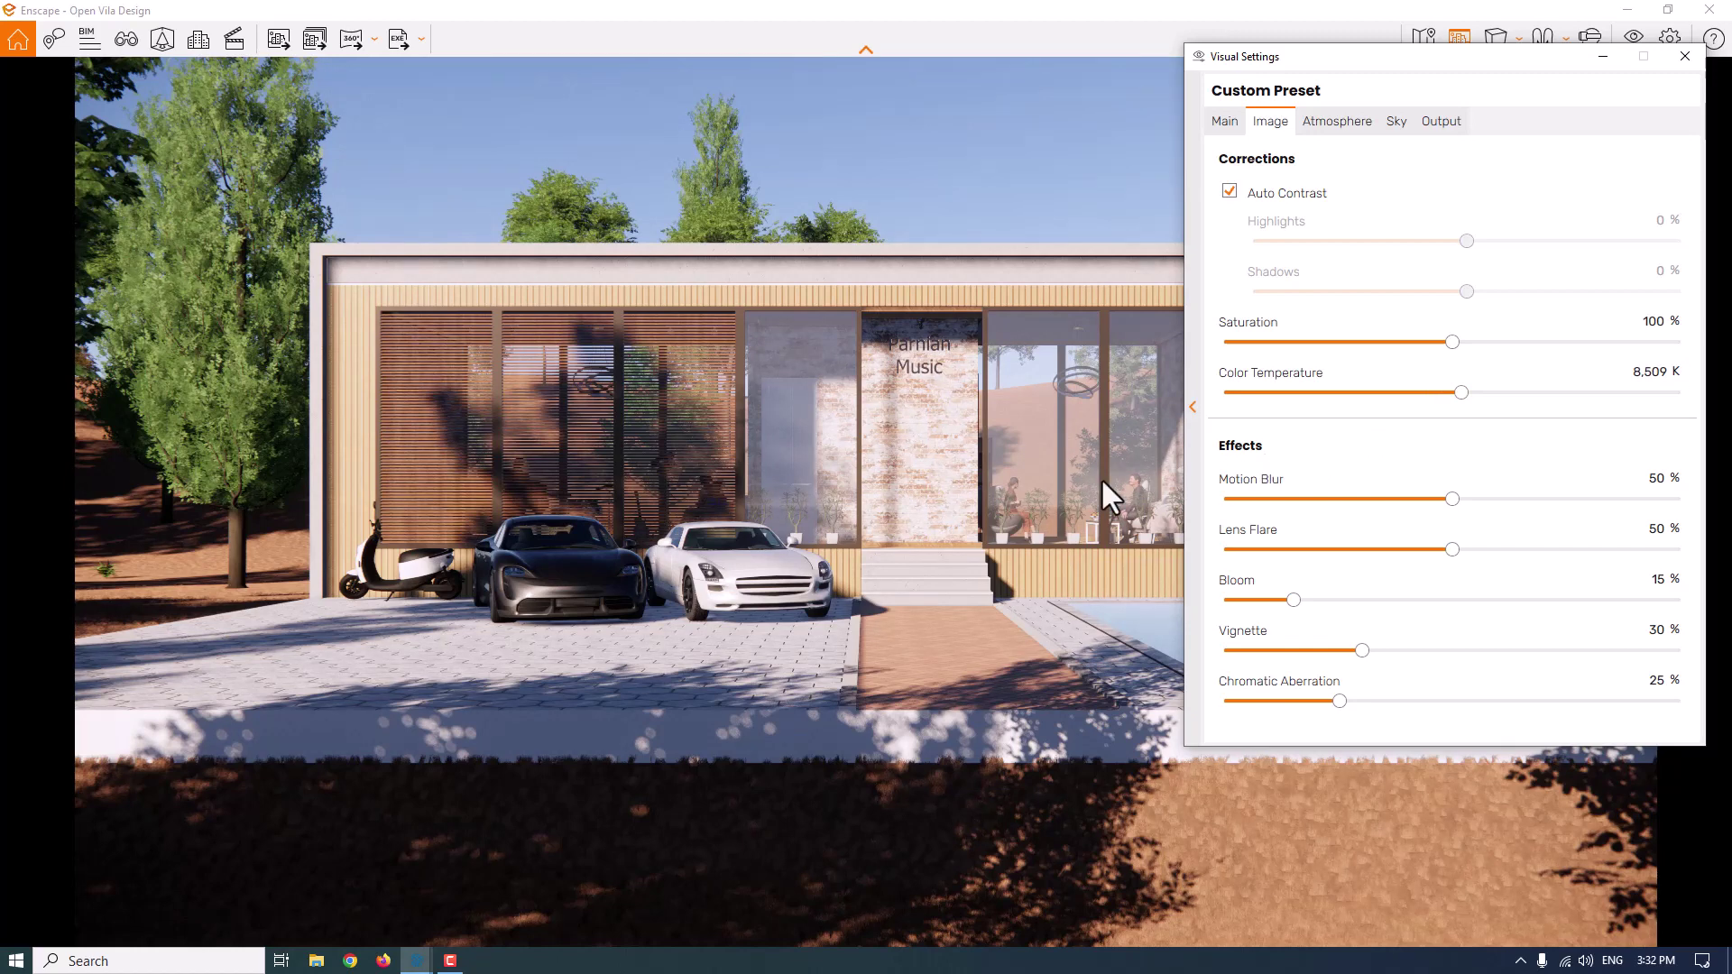
click(1637, 369)
text(7)
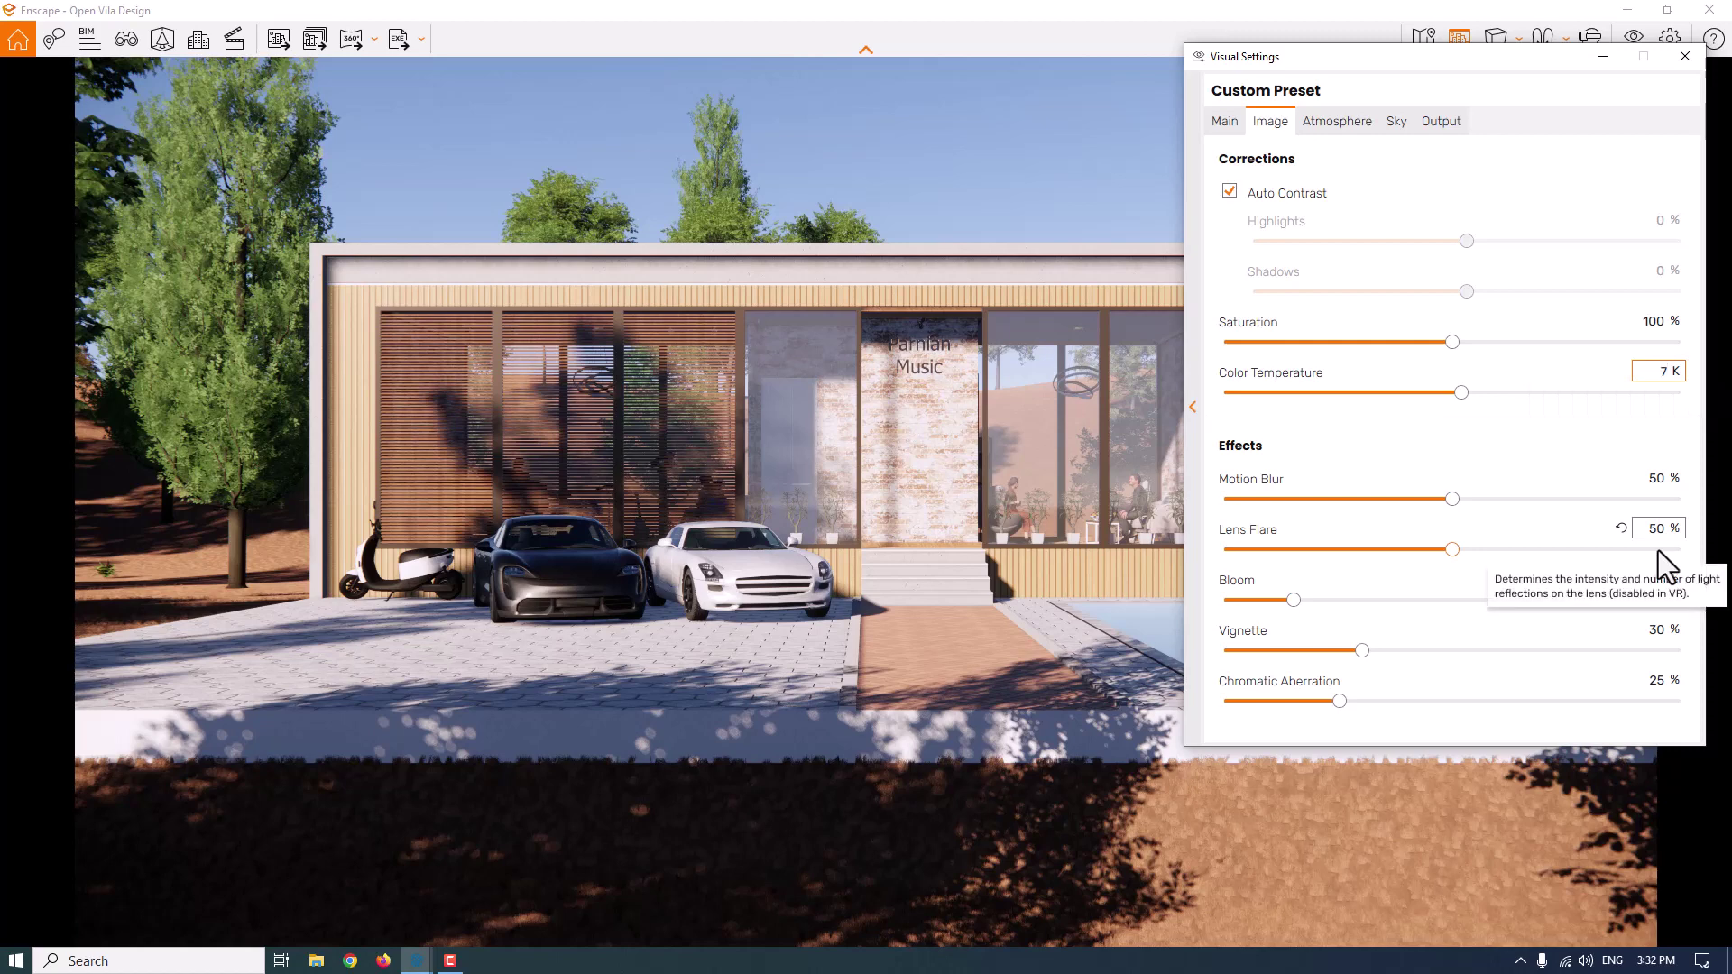
text(500)
key(Return)
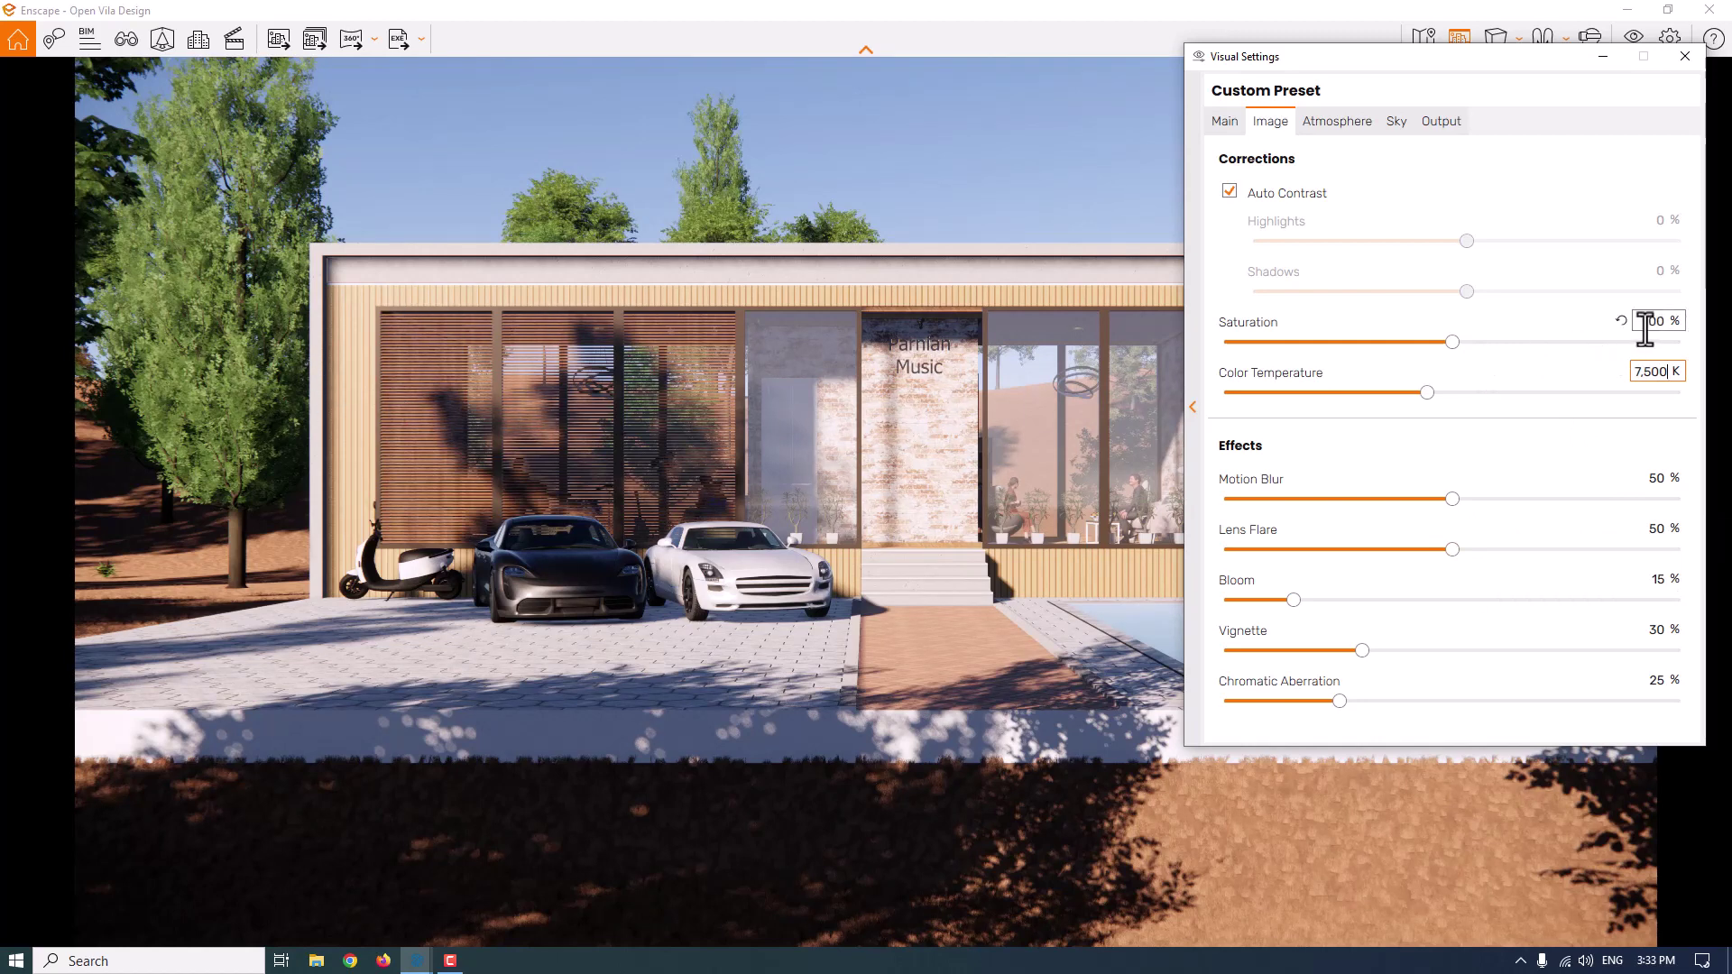
Set the image saturation to 104% and the motion blur effect to 0%
drag(1453, 343, 1490, 341)
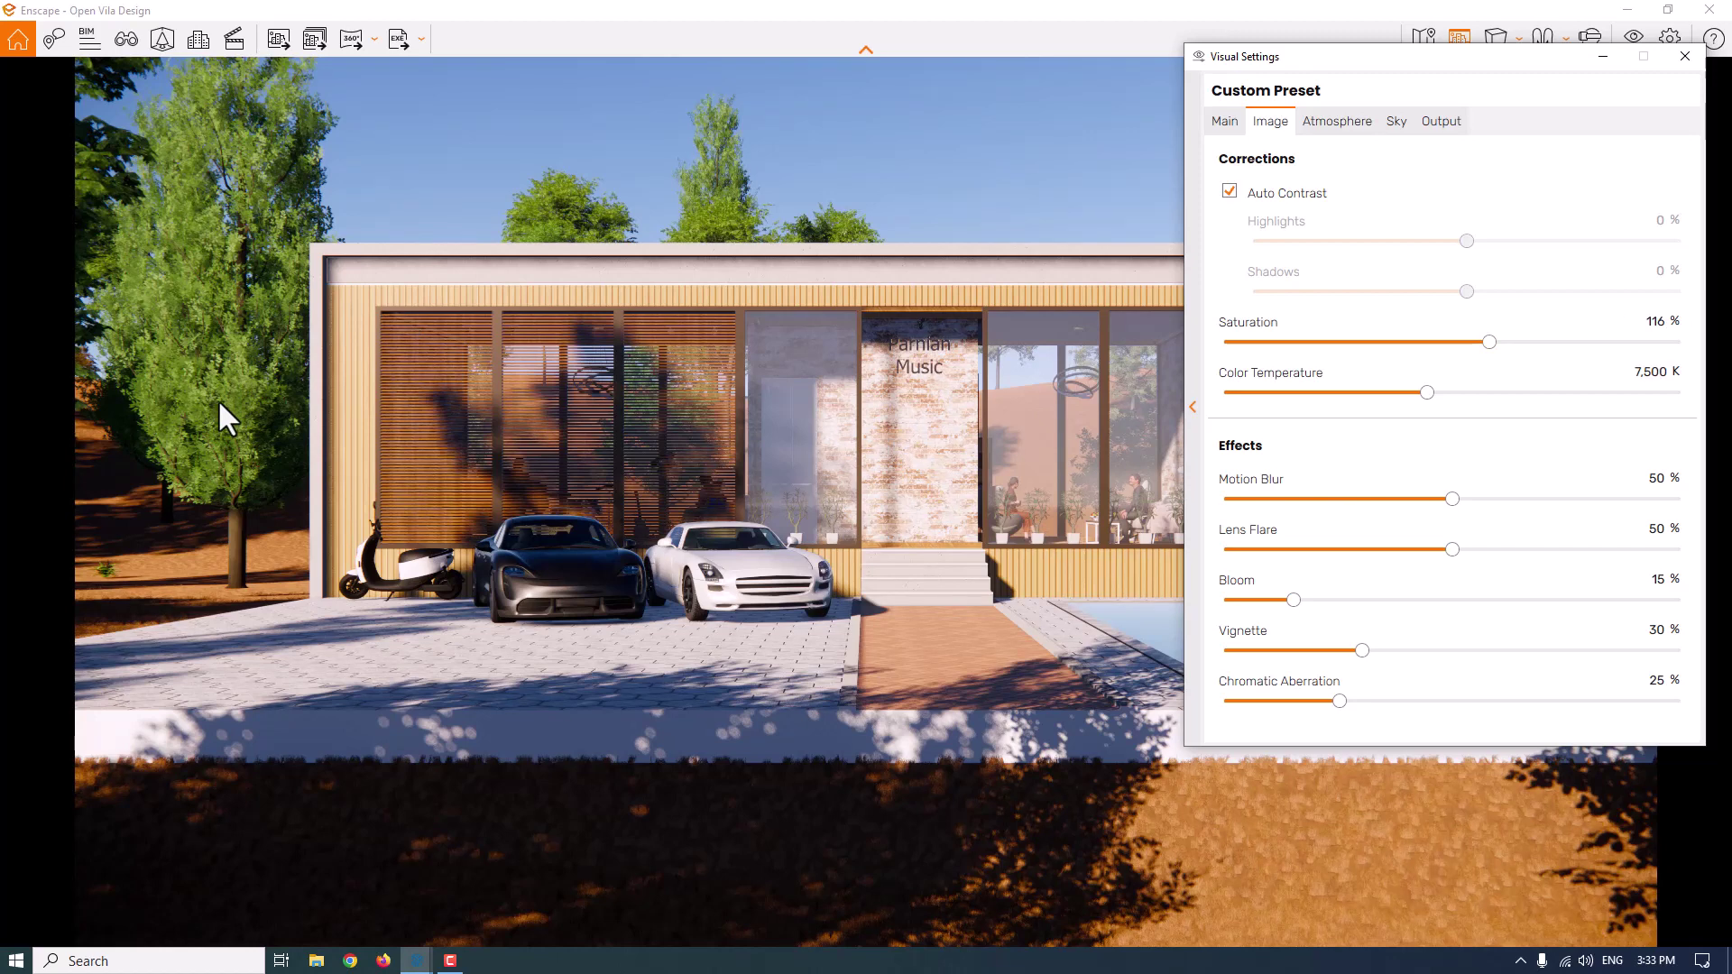
click(1652, 321)
text(114)
key(Return)
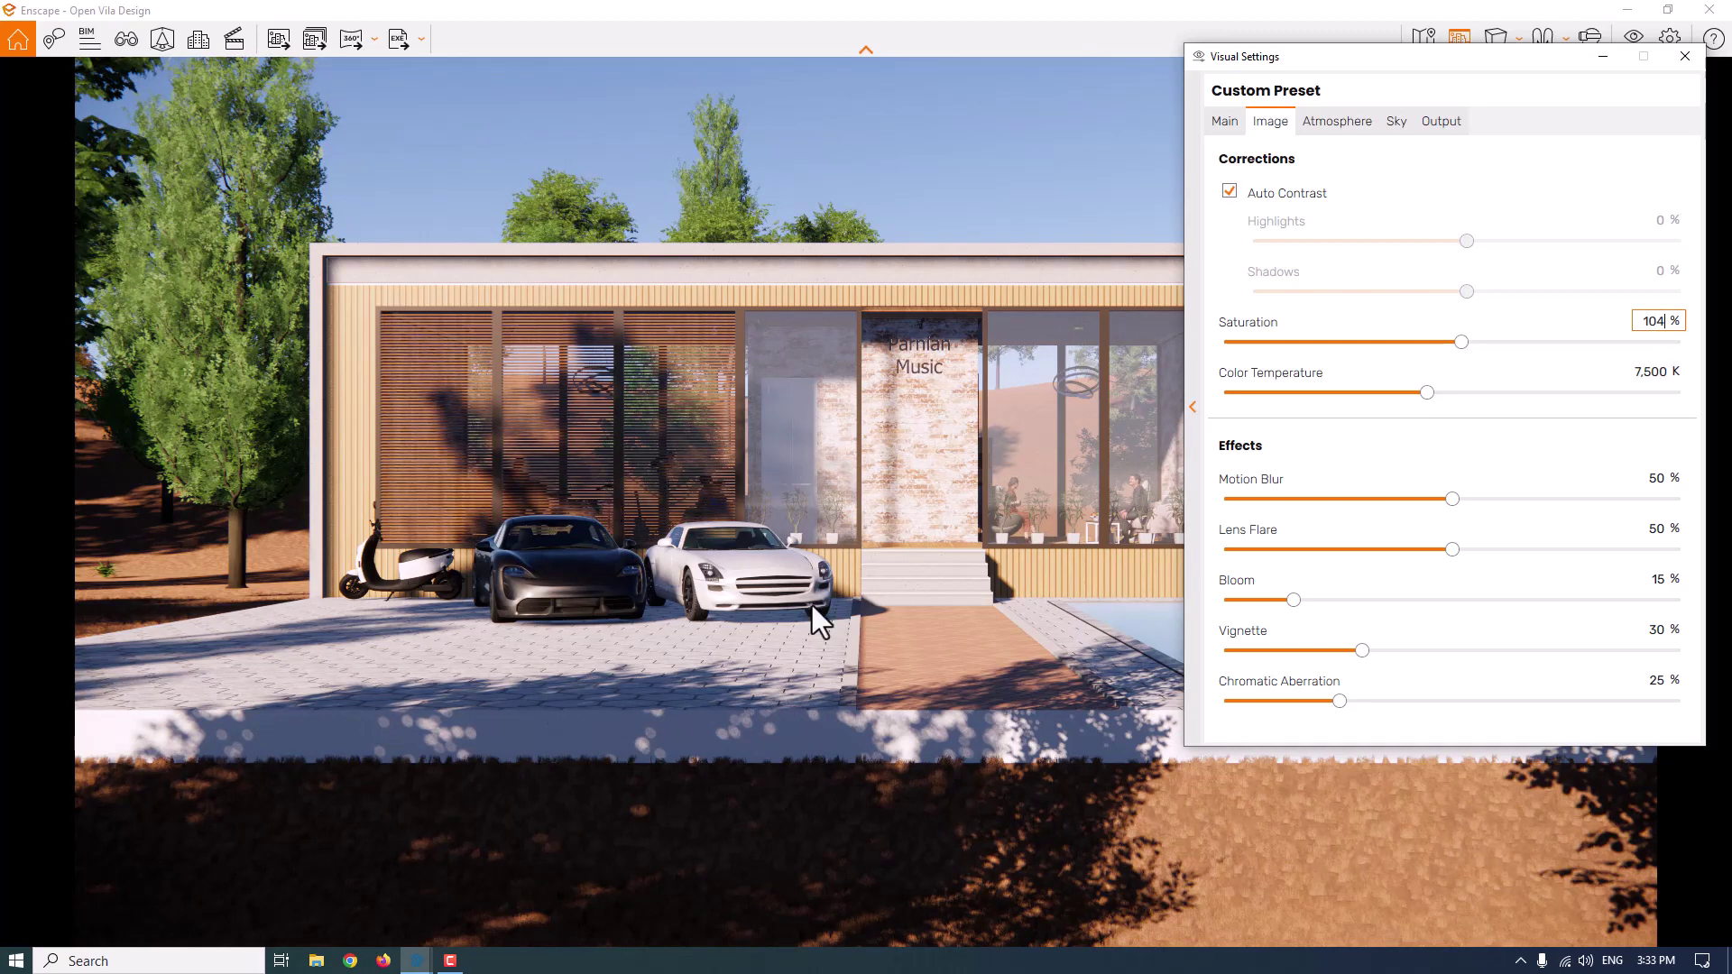
double_click(1655, 477)
text(0)
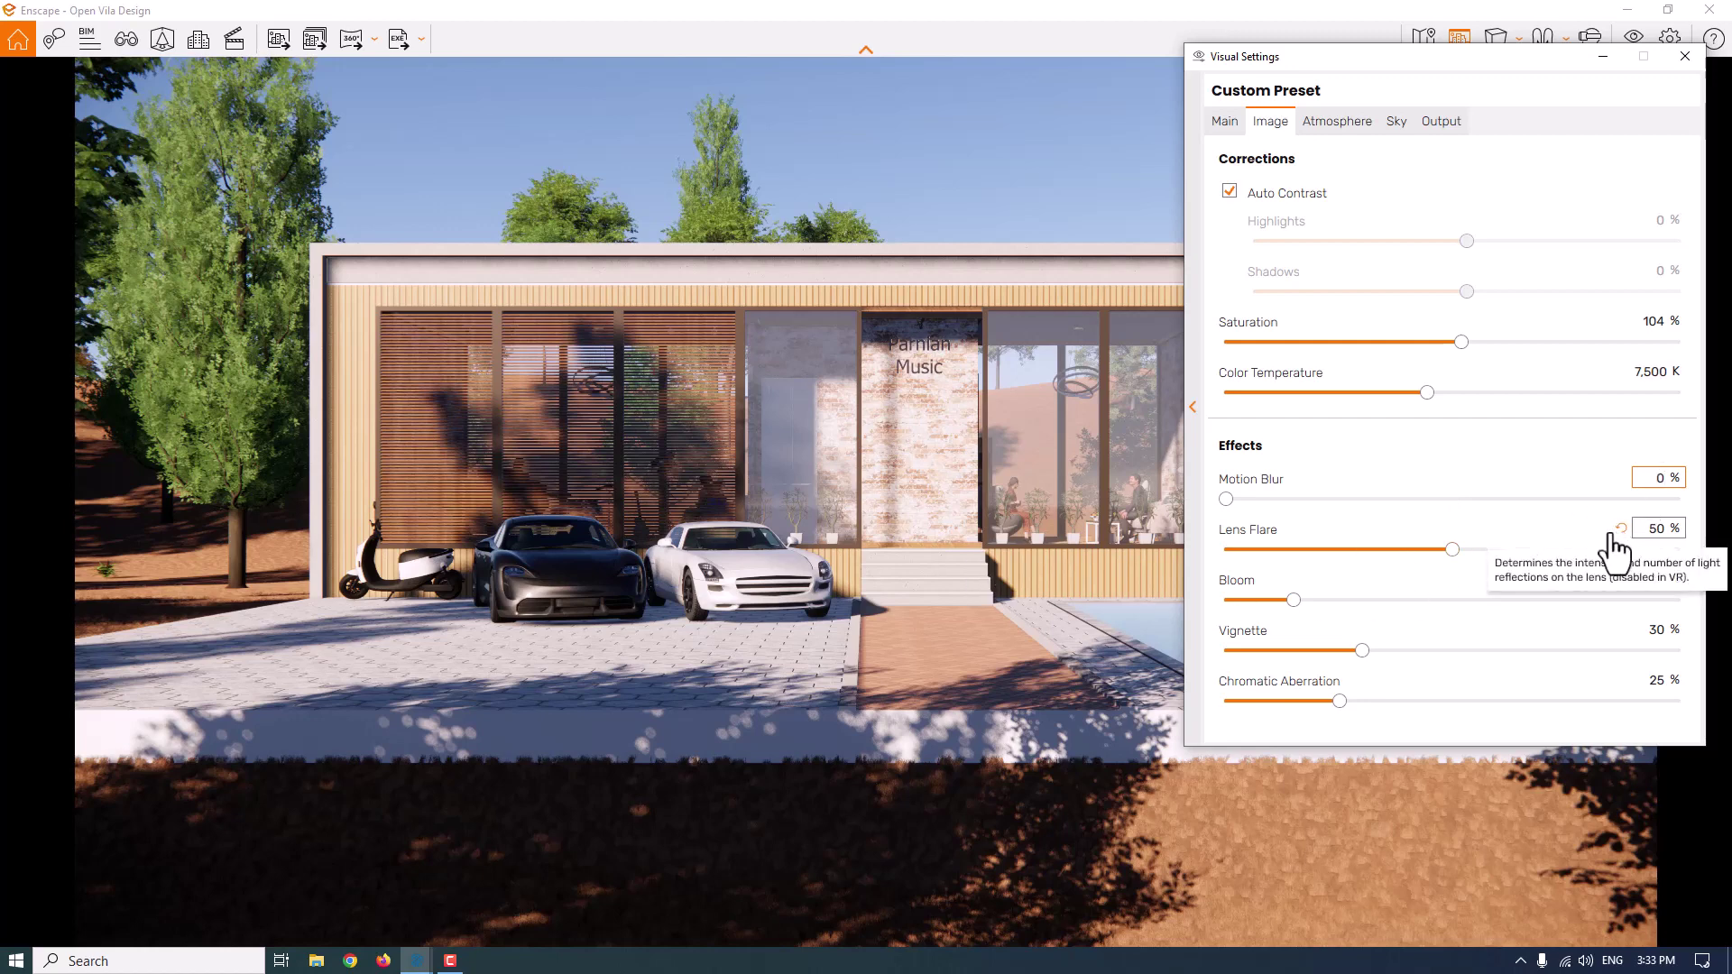
Shift the time of day until the sun stands above the villa and try the lens flare at 100%
click(766, 437)
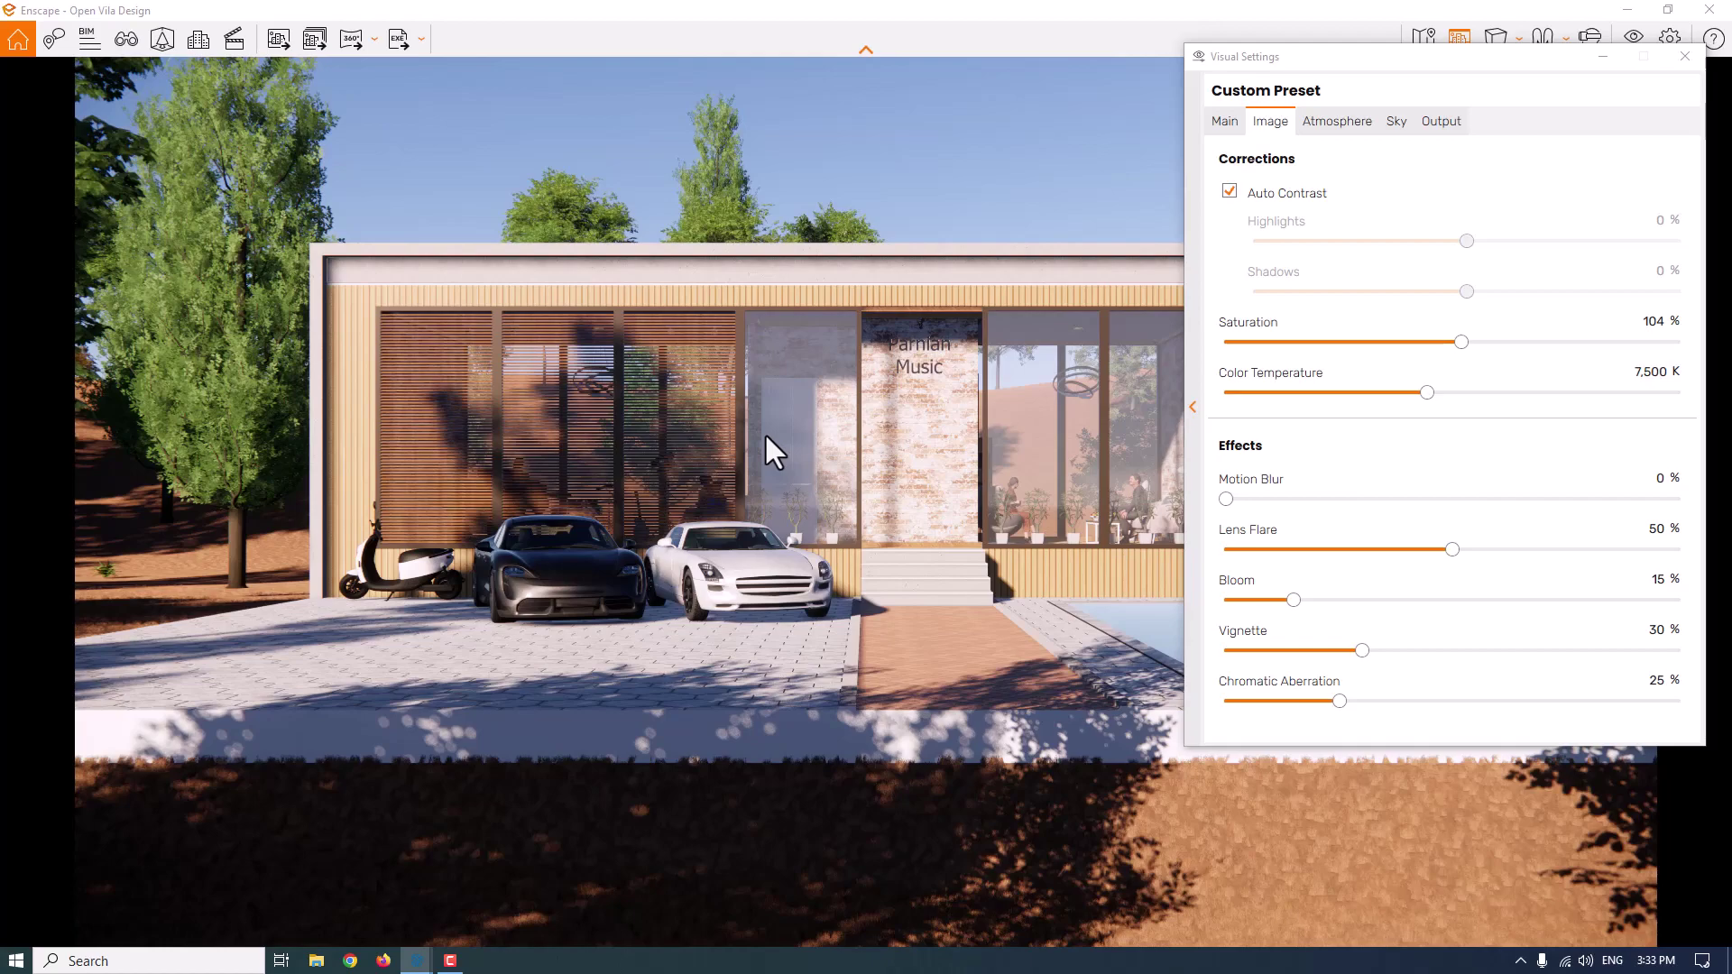
key(u)
key(u)
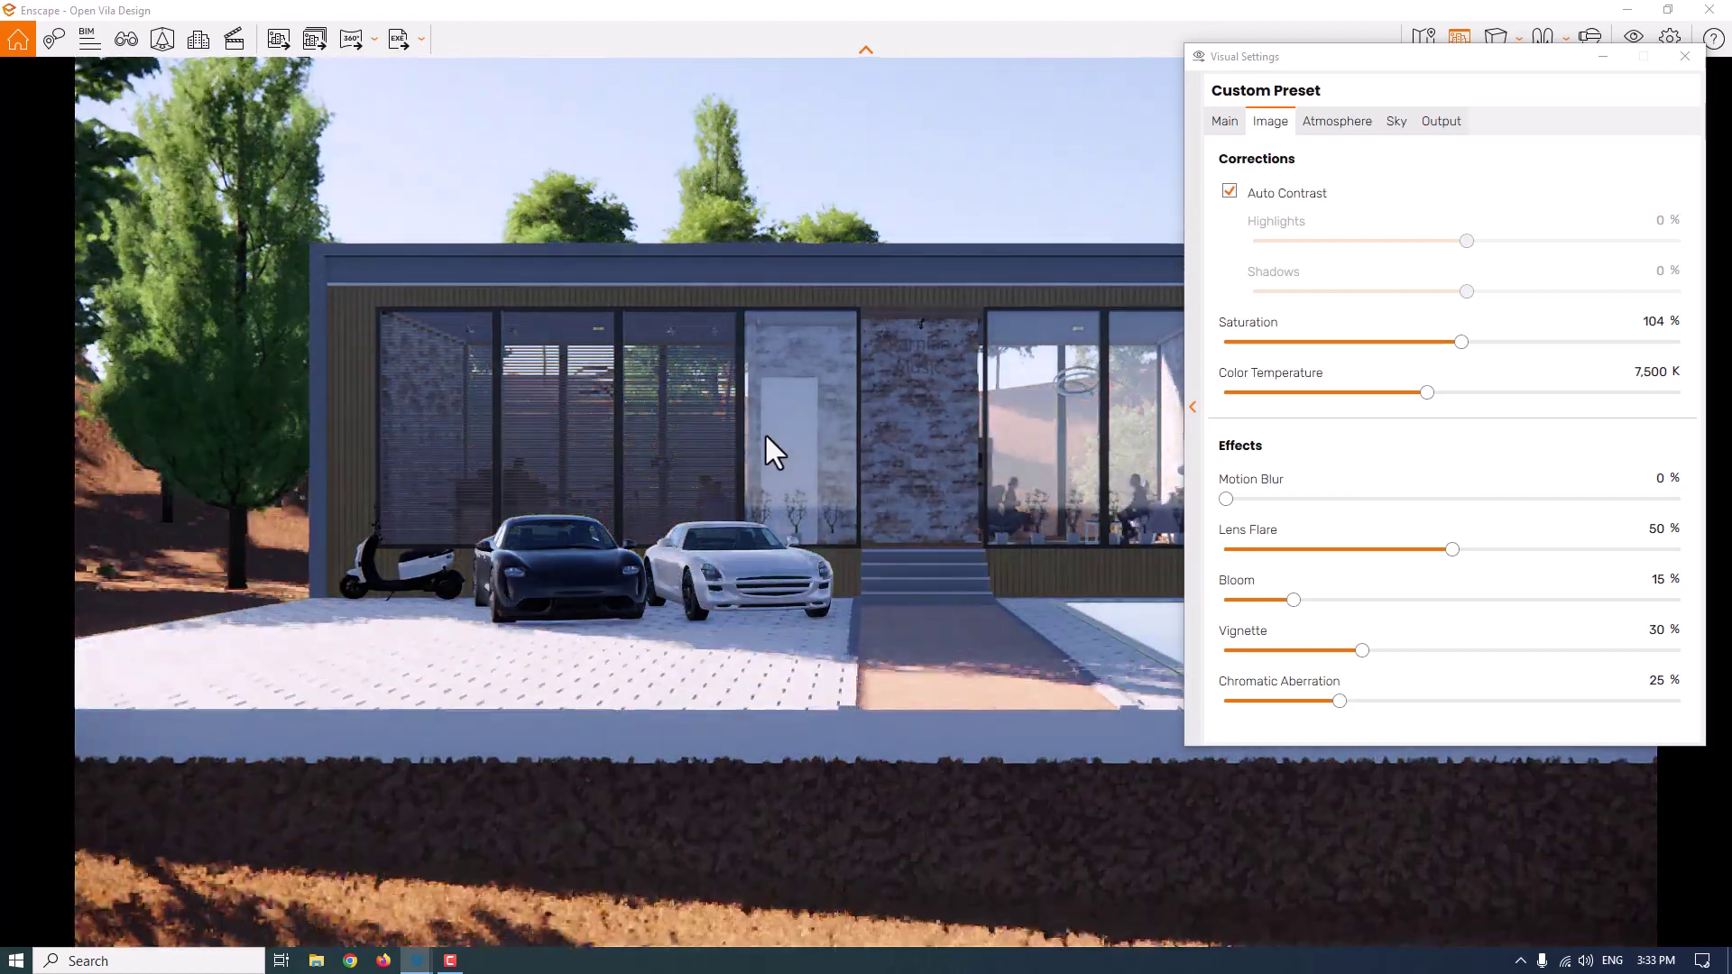
key(u)
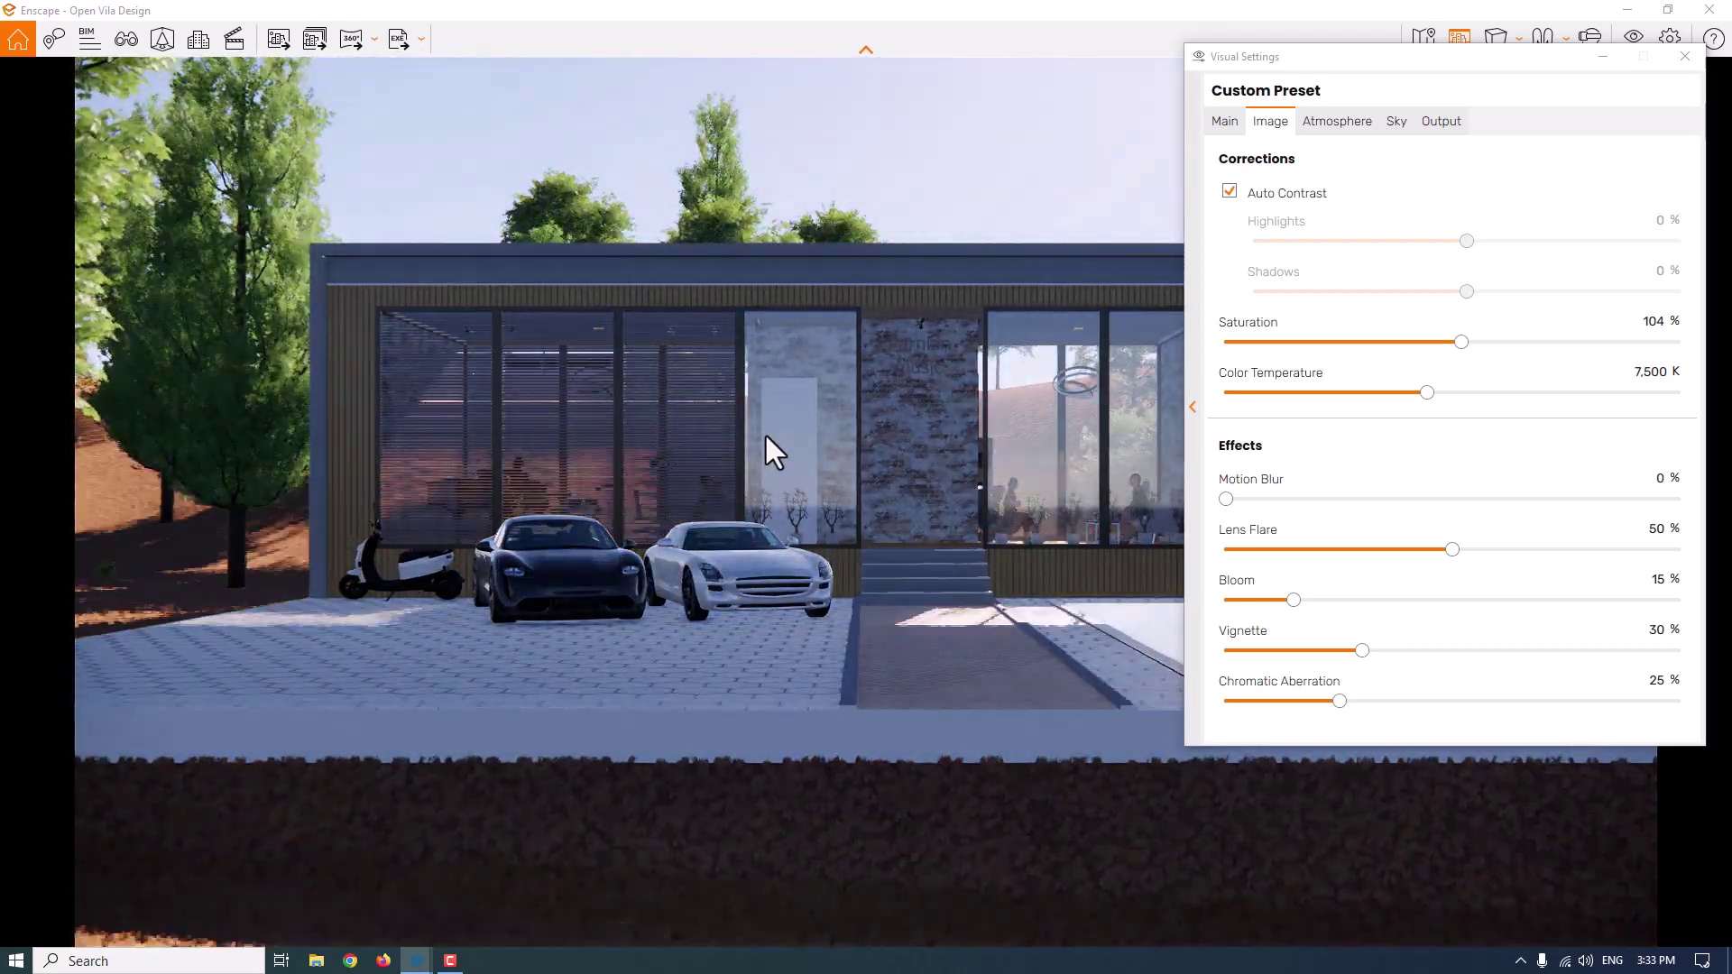
key(u)
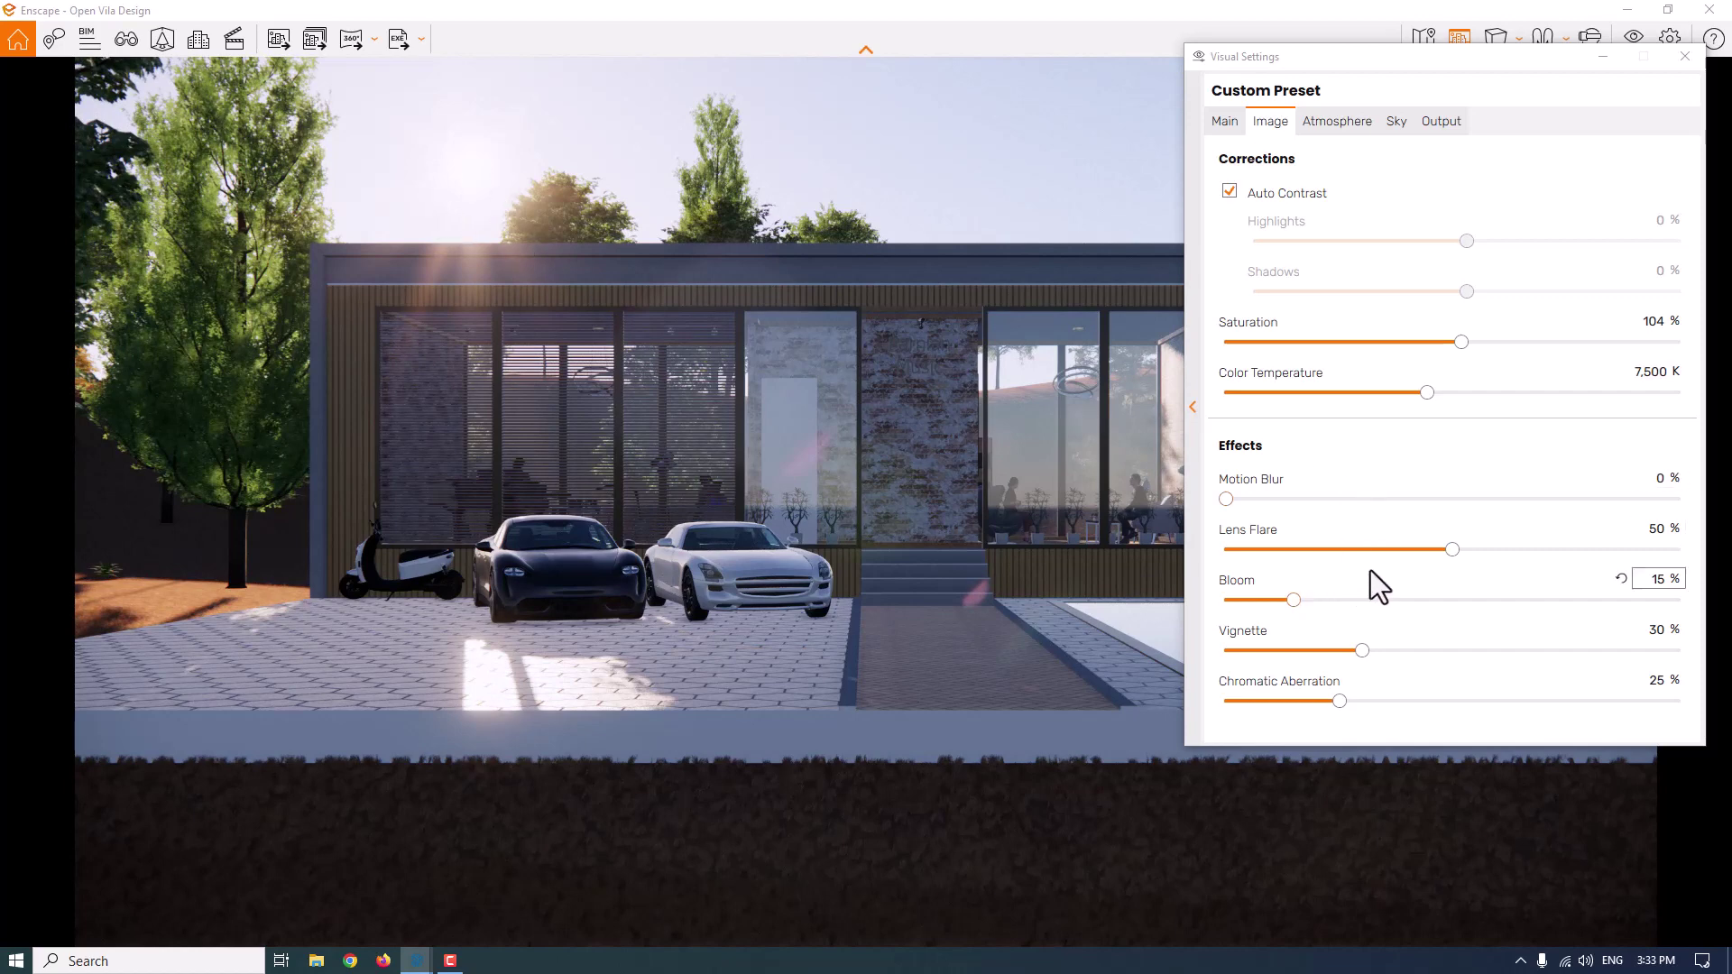
click(1459, 549)
click(1679, 550)
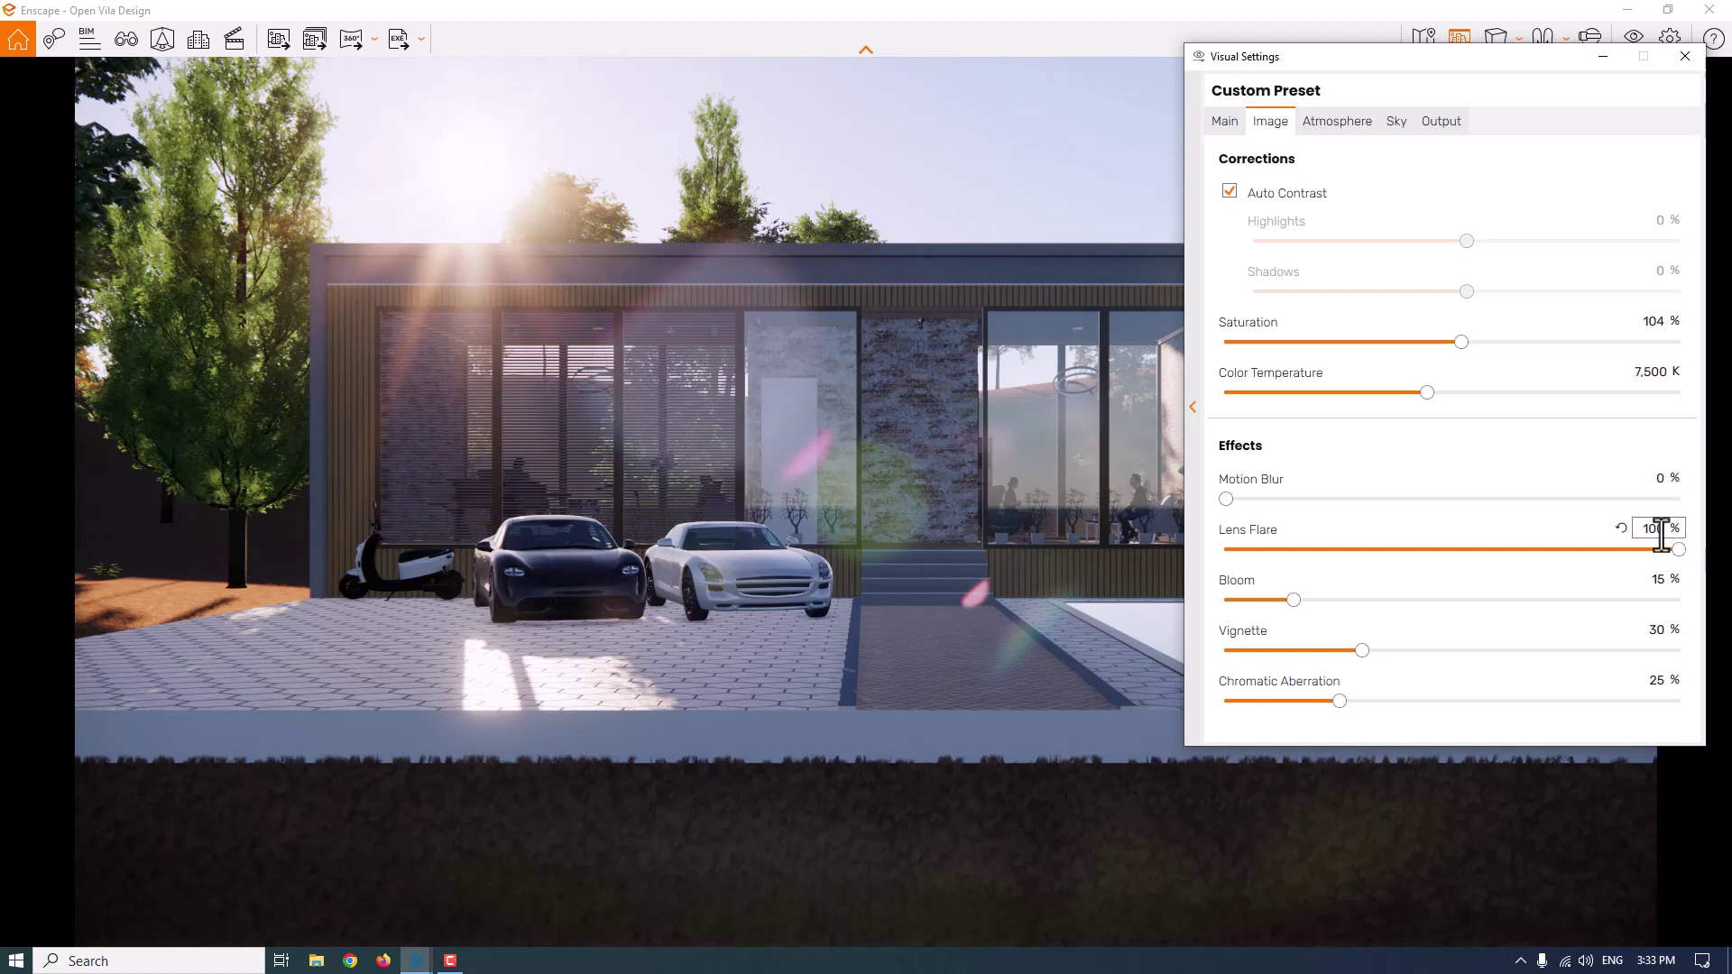
Restore the saved Cam1 view with its original sun position and close the View Management pane
click(906, 475)
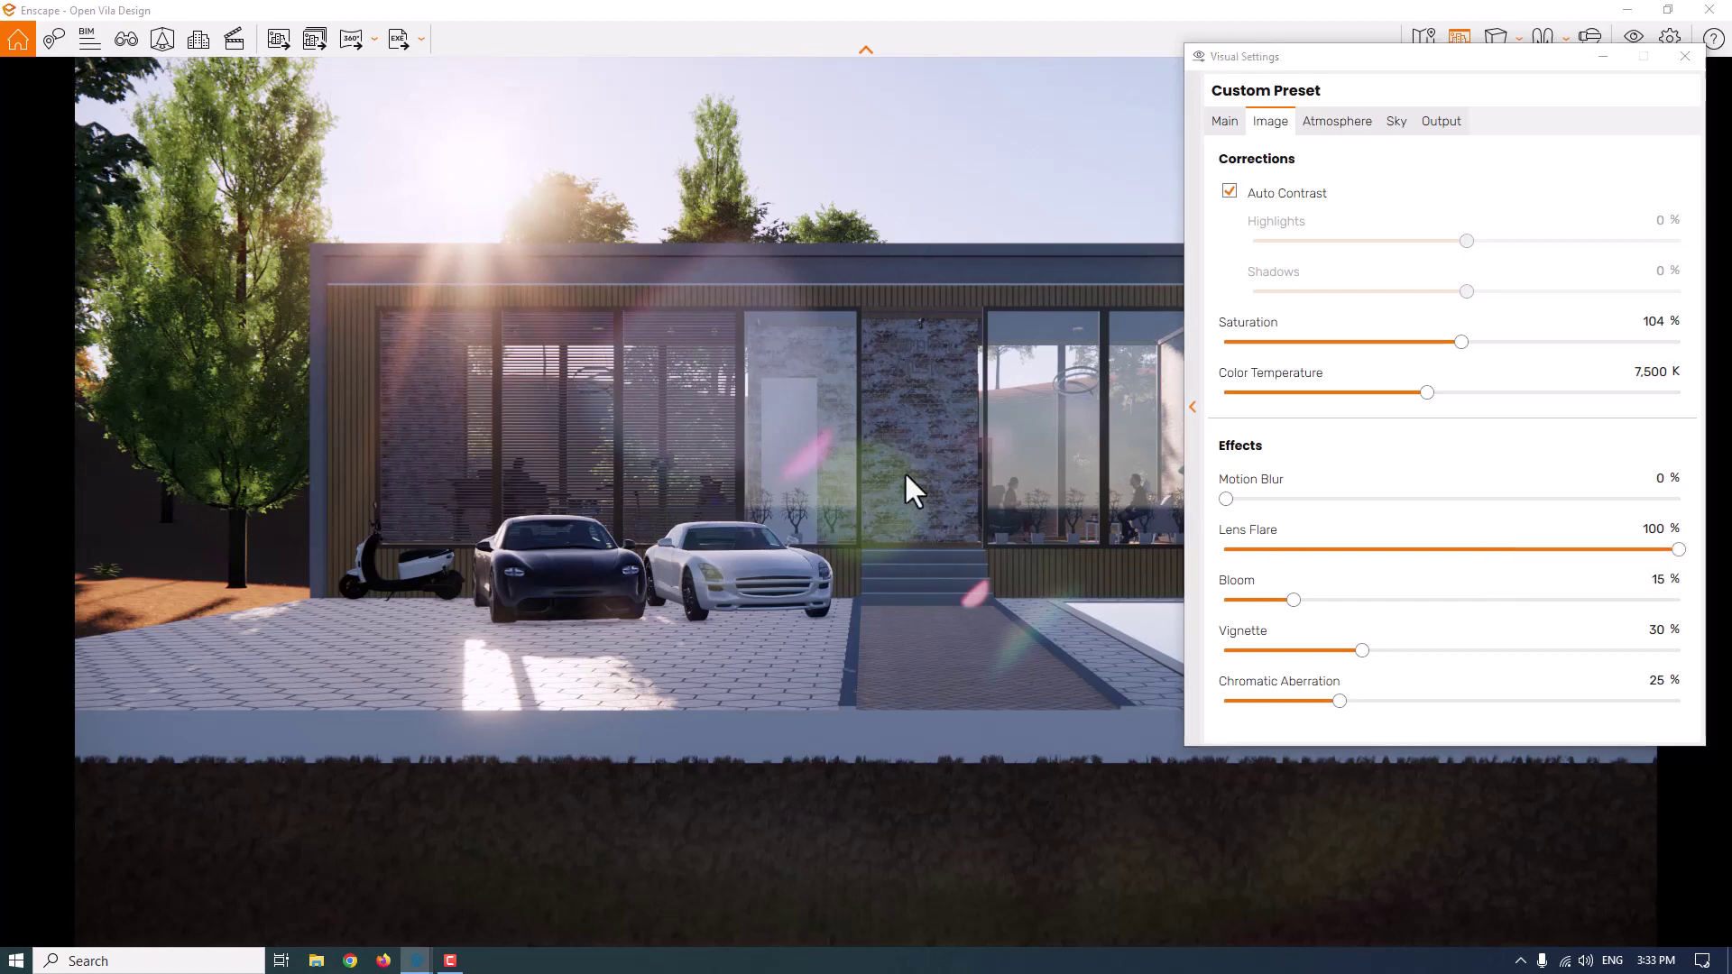
key(v)
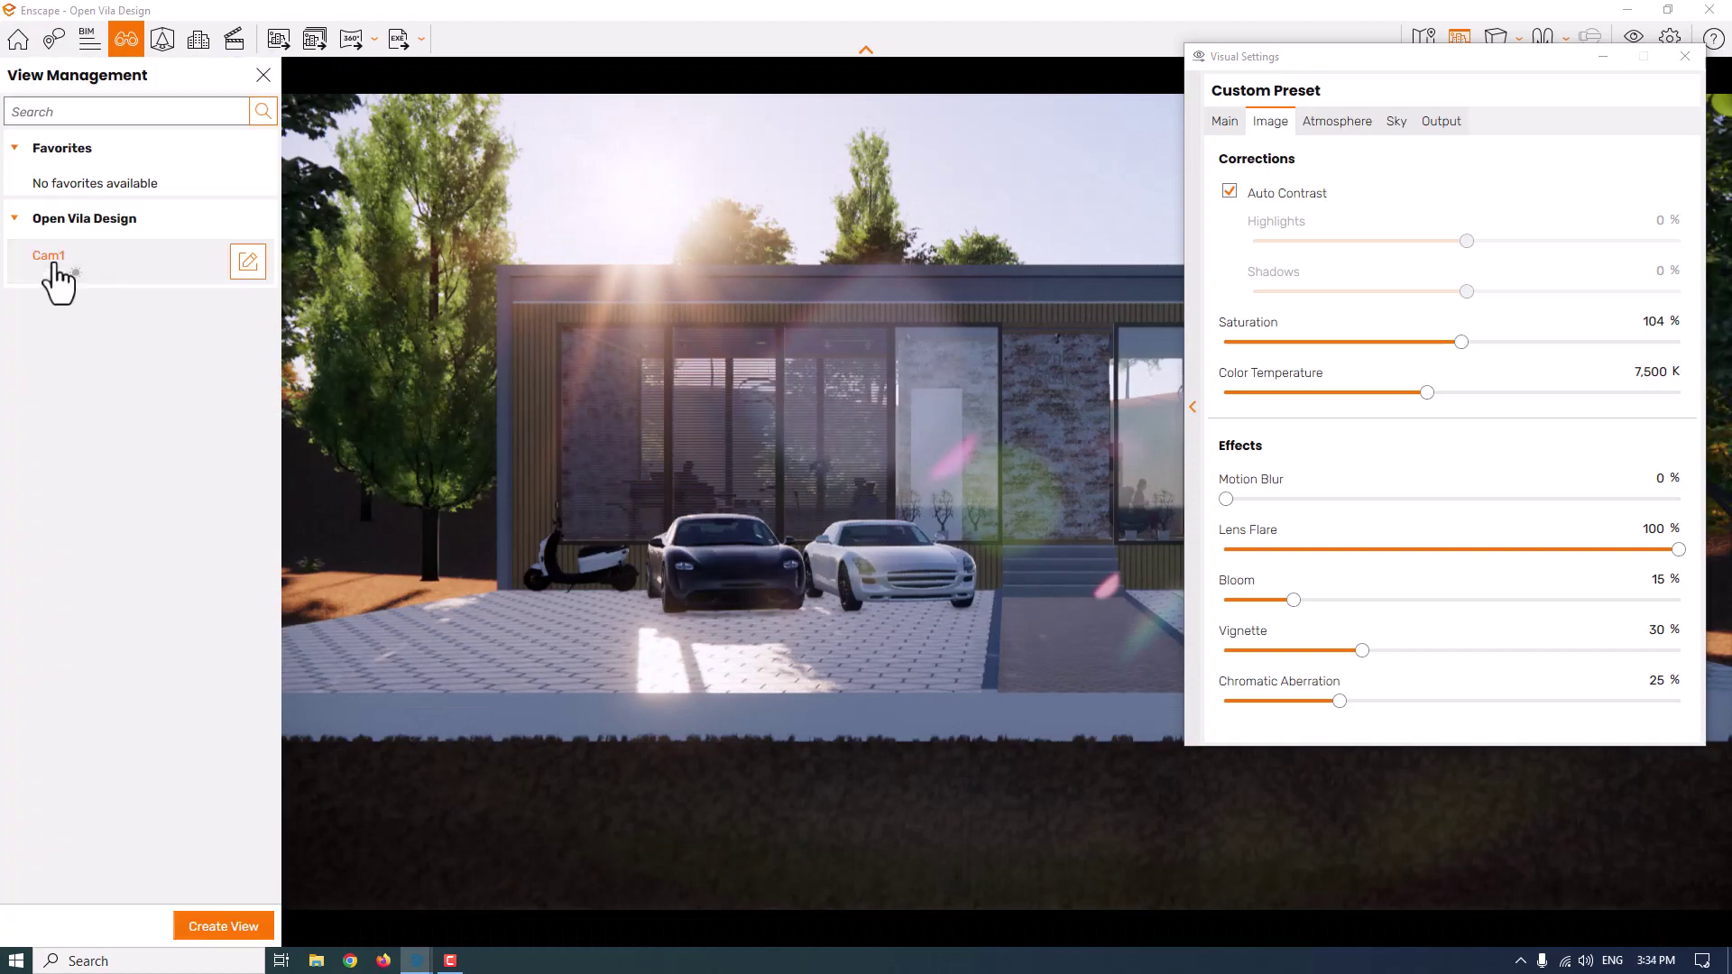
click(51, 264)
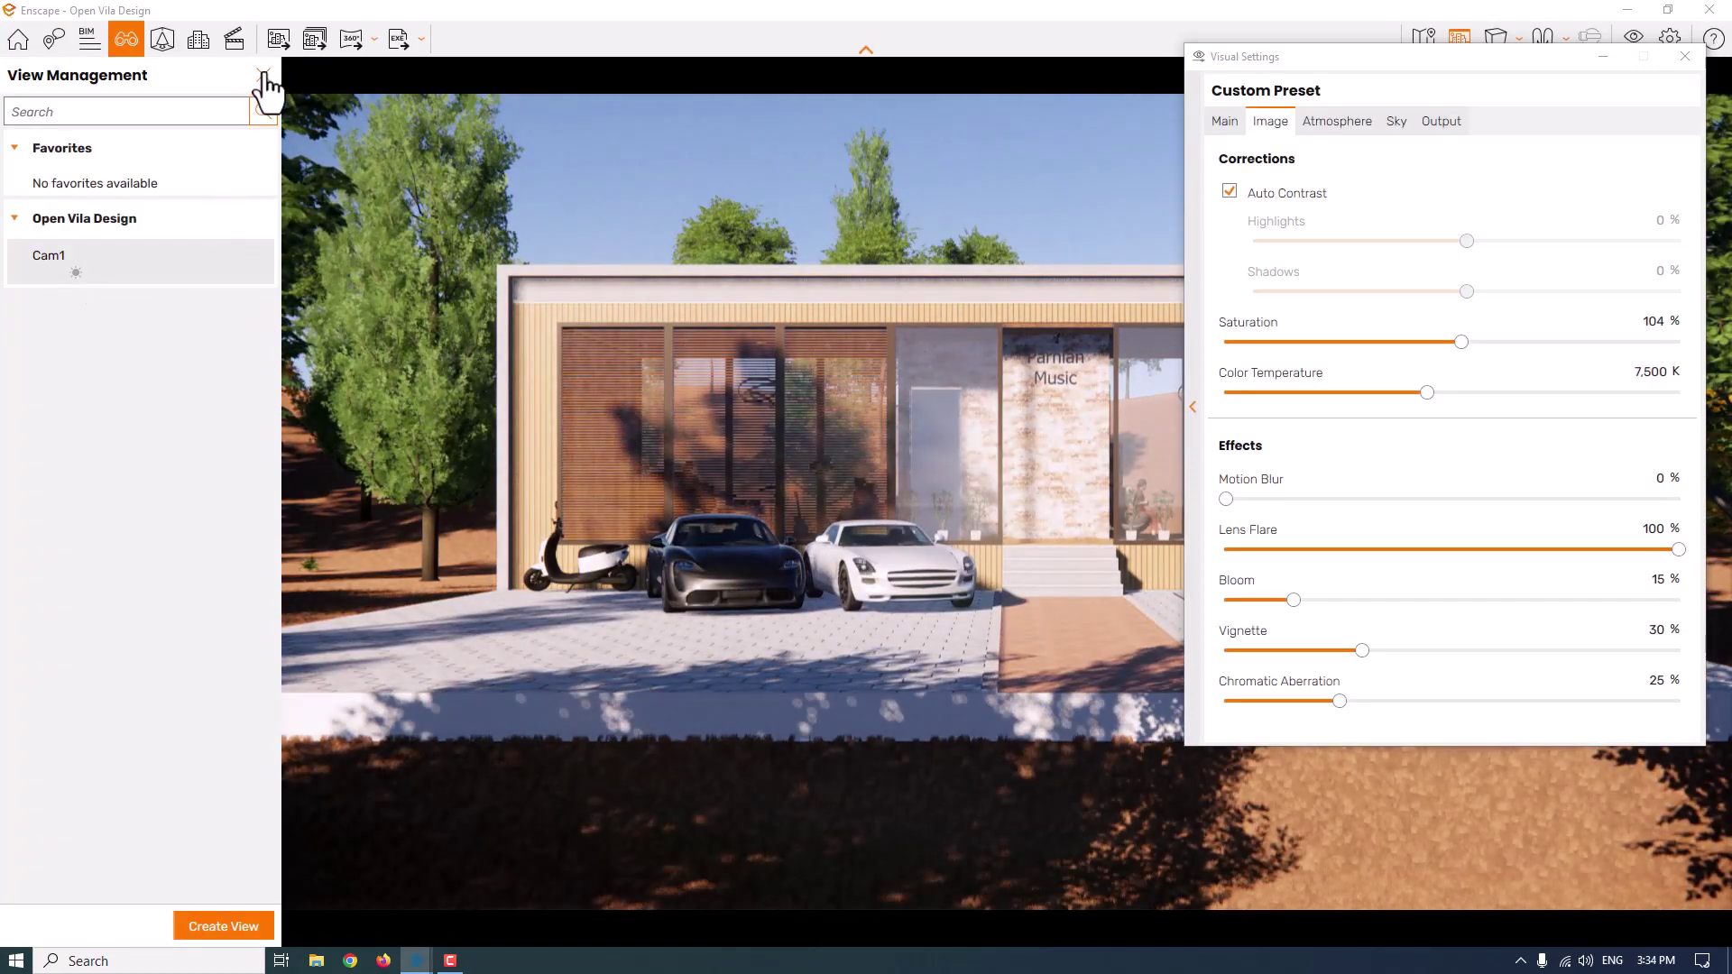
click(263, 74)
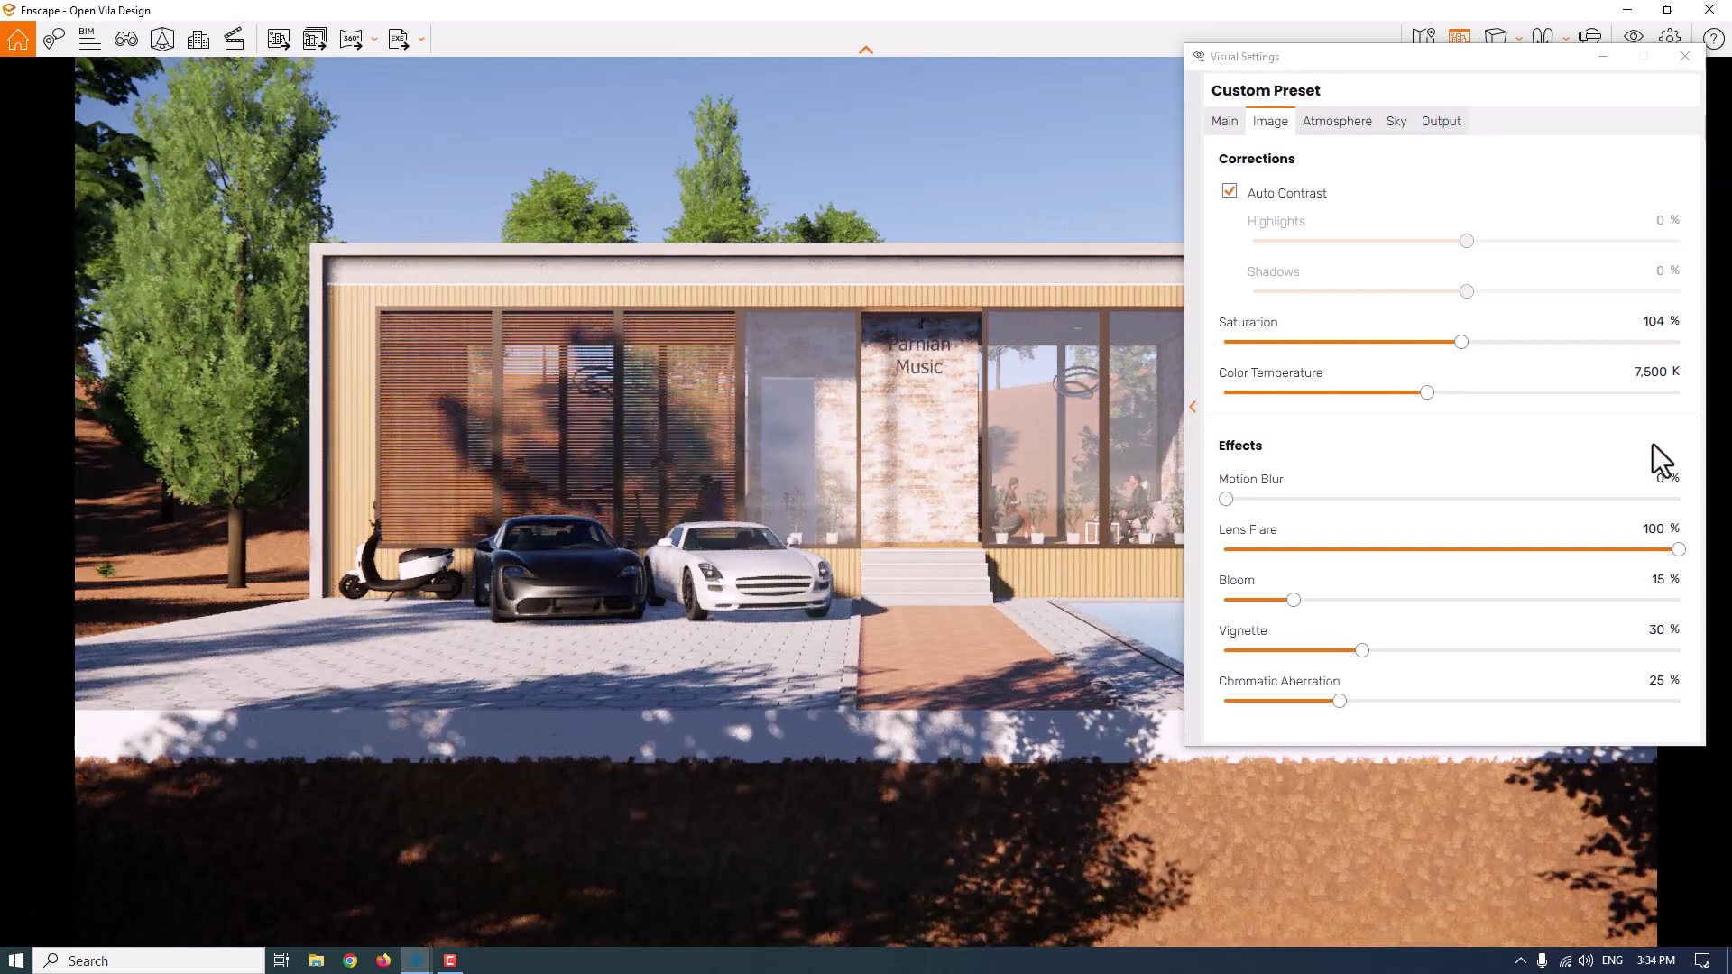
Set the lens flare to 36% and the bloom to 0%
click(1648, 527)
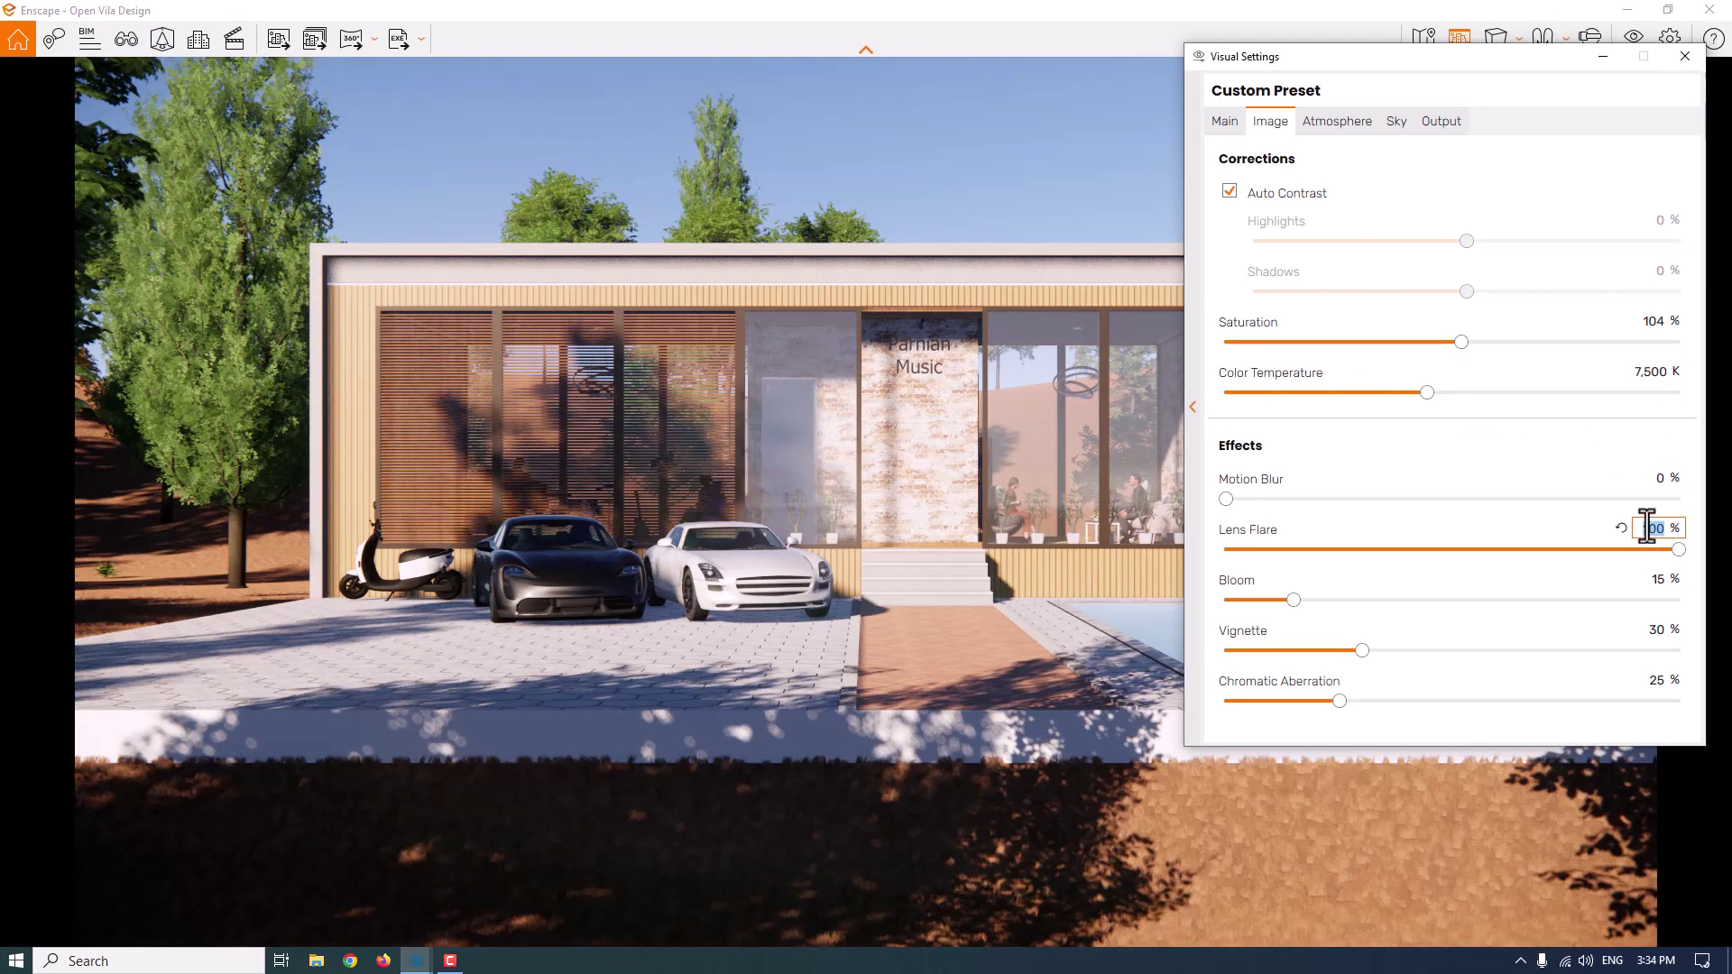
text(36)
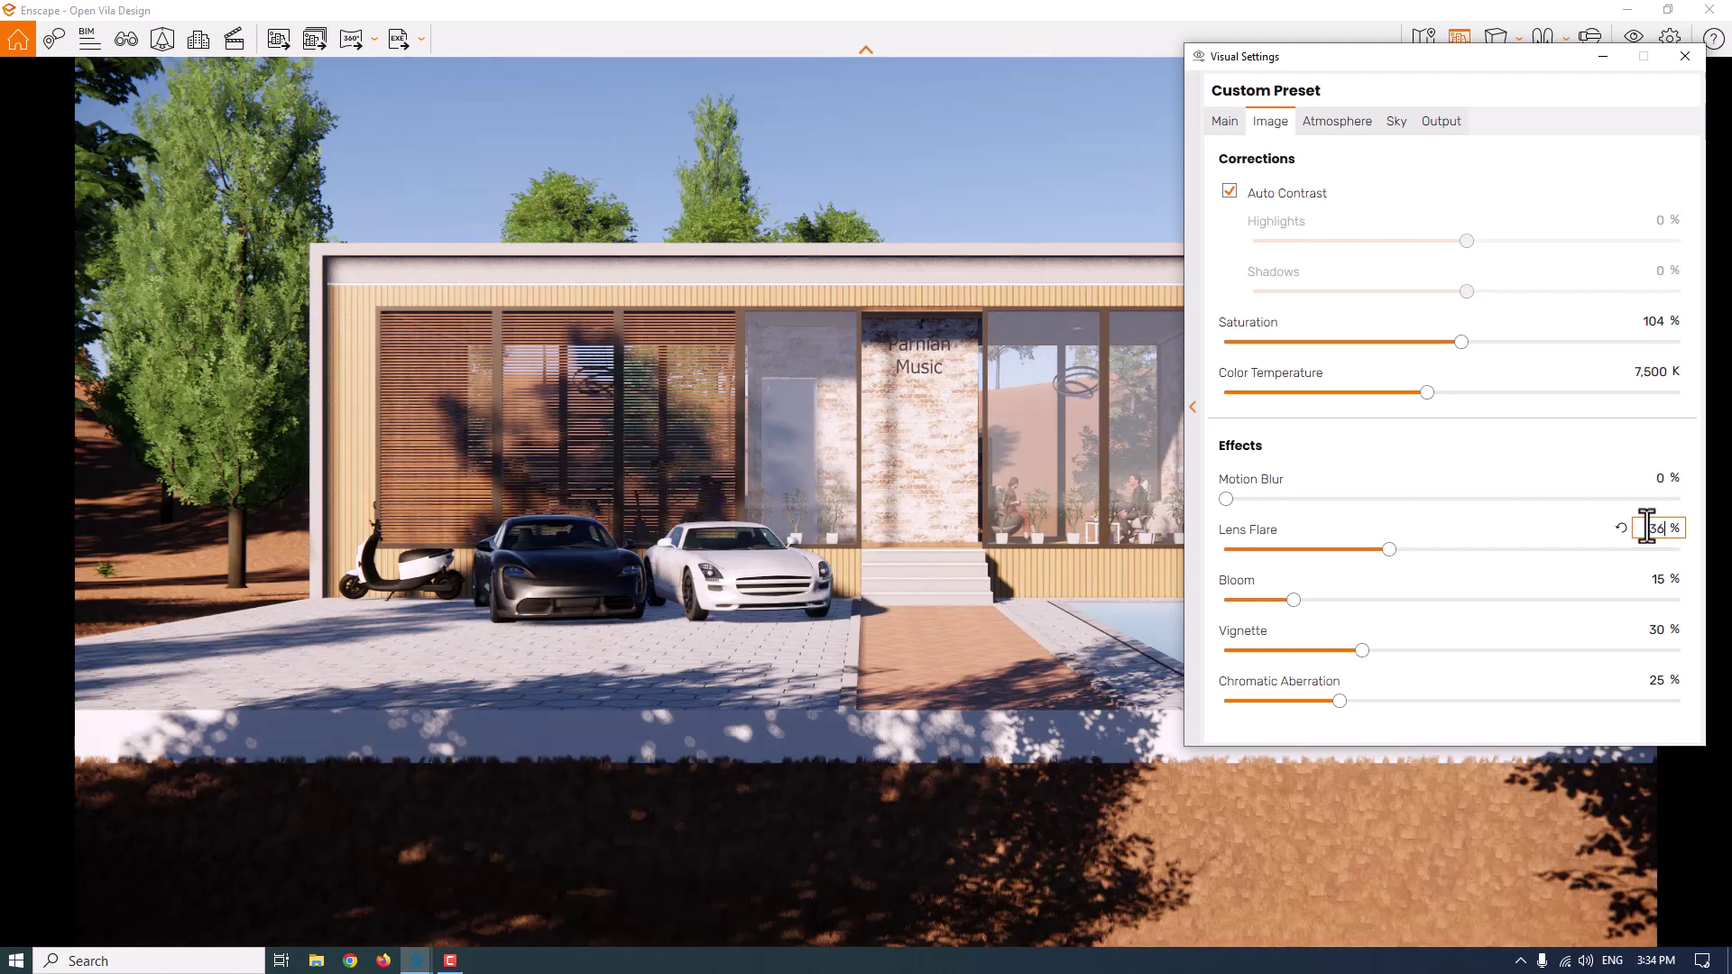
click(1656, 579)
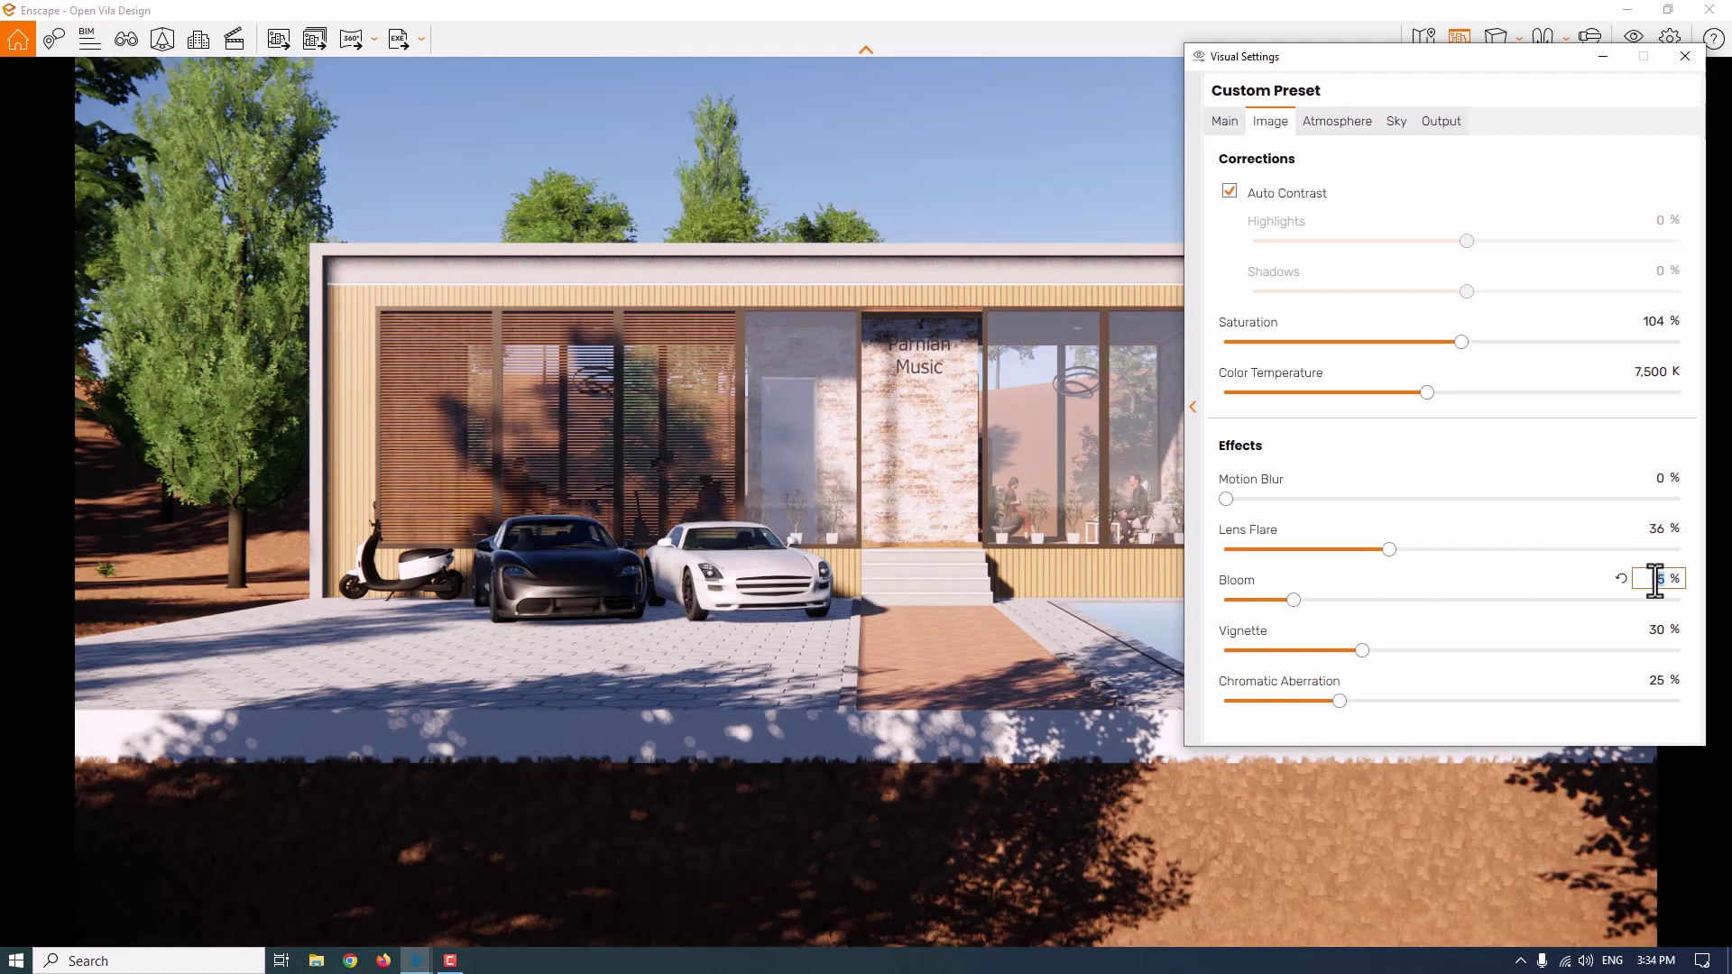
text(0)
Set the vignette to 16% and the chromatic aberration to 0%
click(1649, 629)
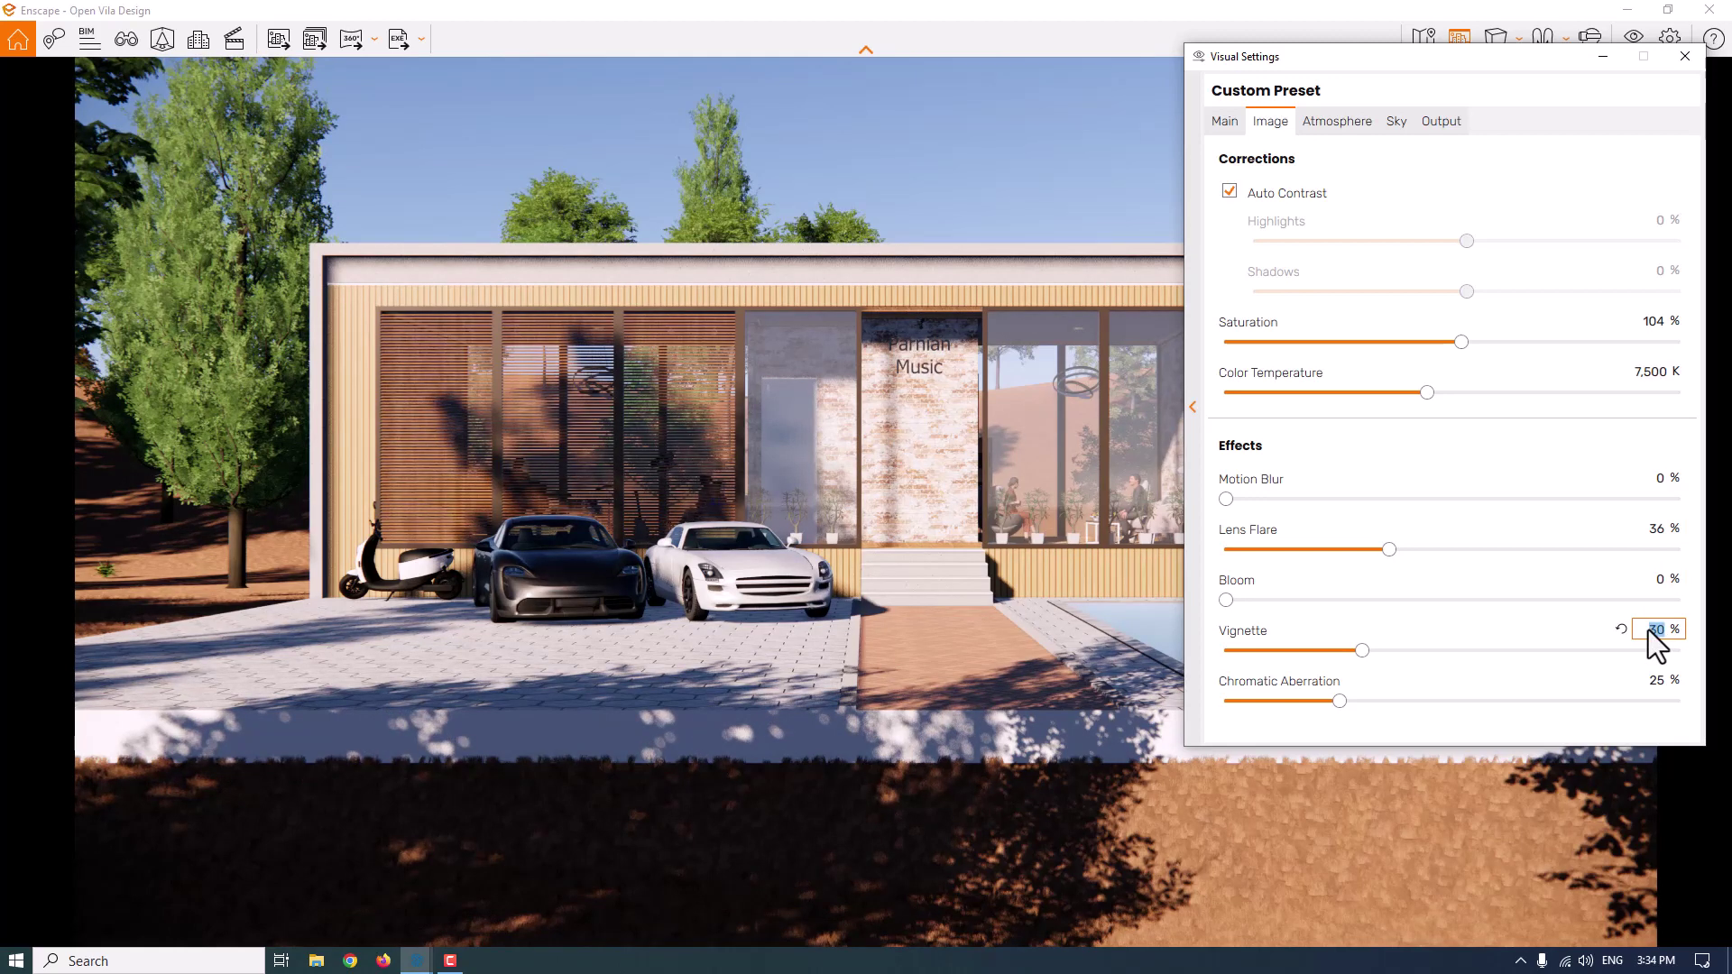
text(16)
click(1653, 681)
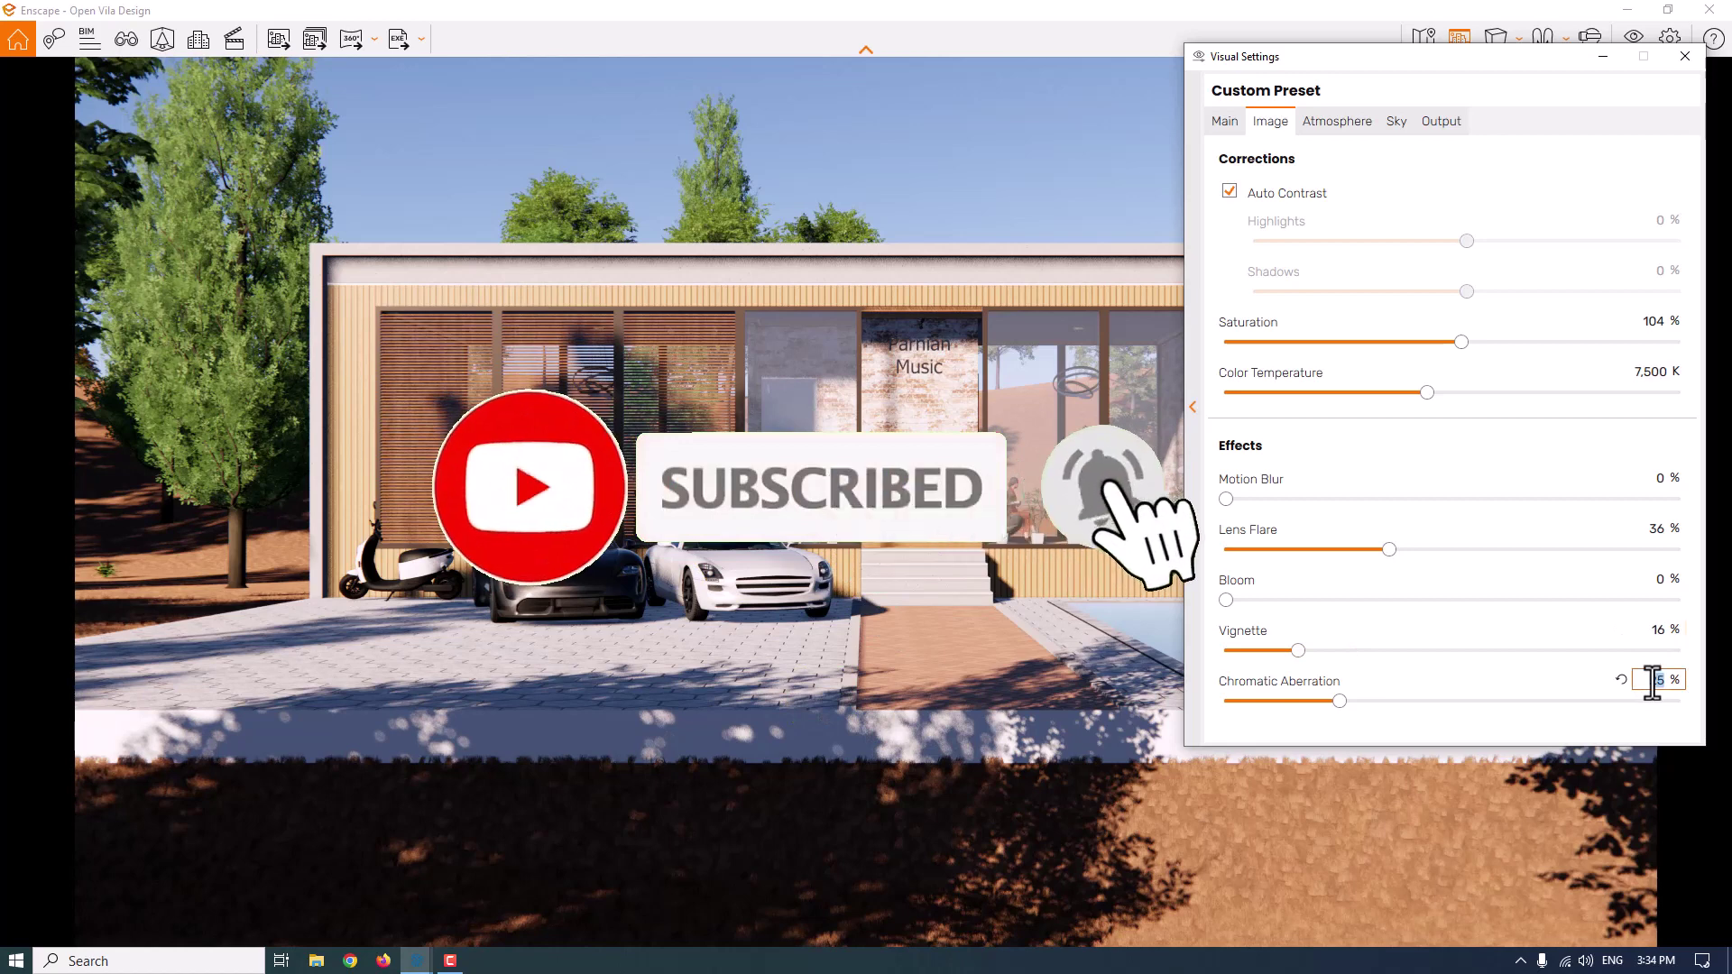
text(0)
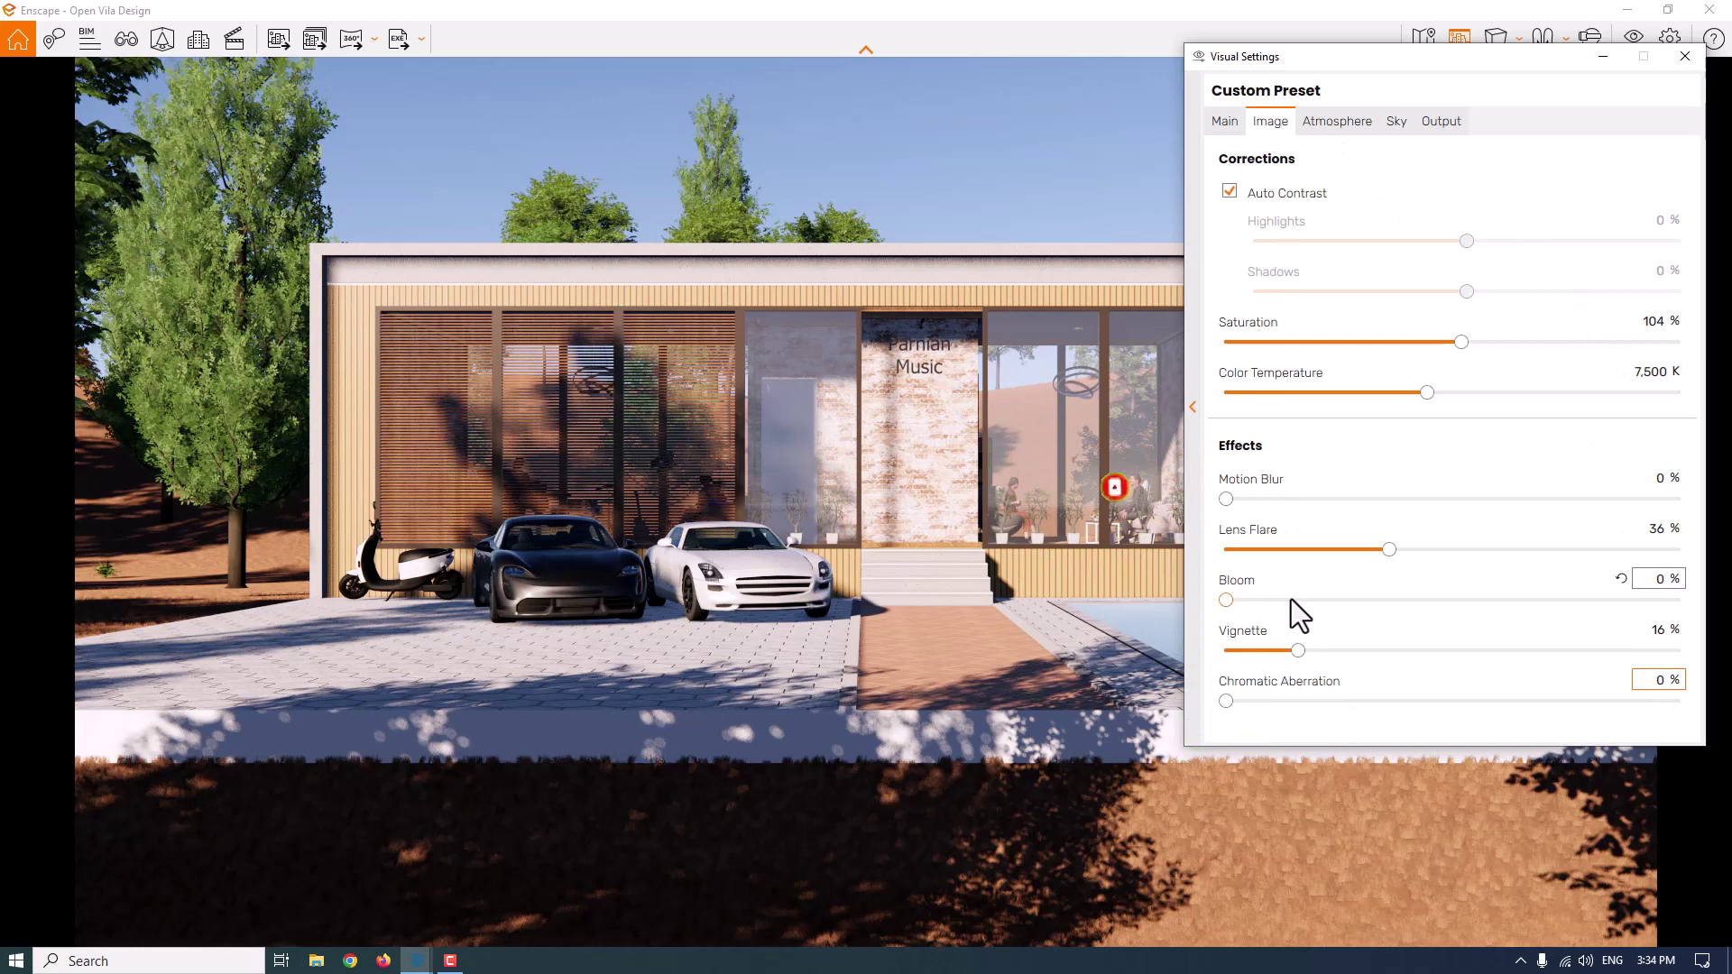
Set the camera exposure to 56%
click(1237, 117)
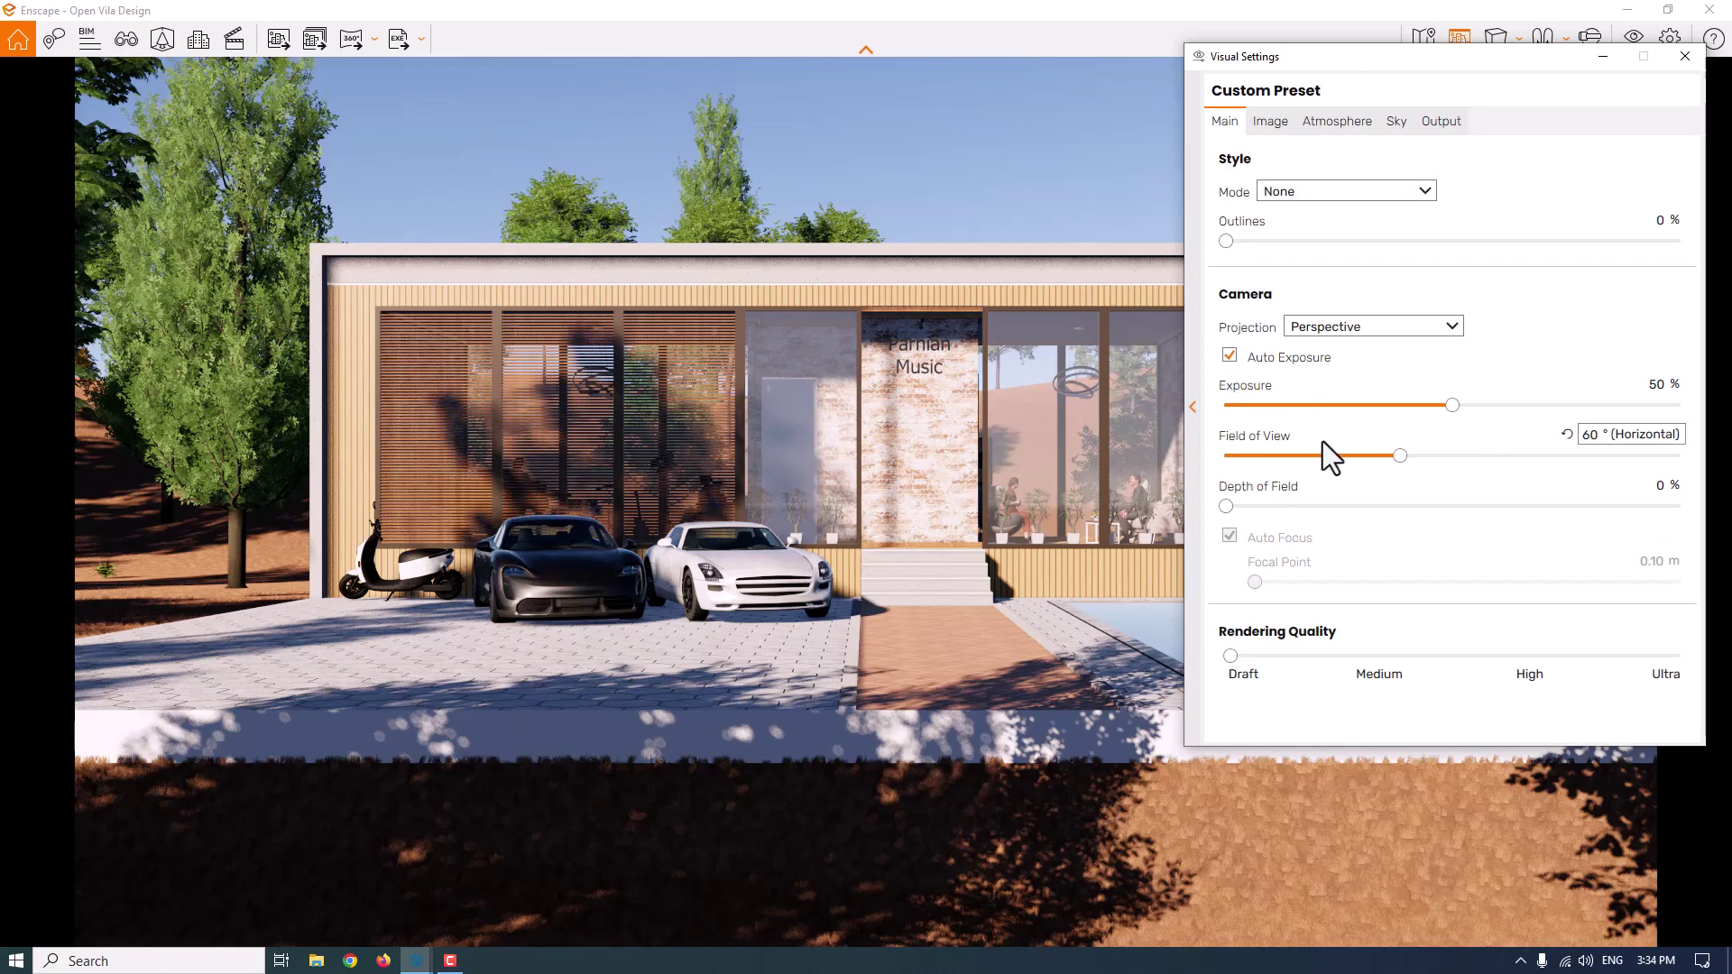
drag(1451, 406, 1498, 402)
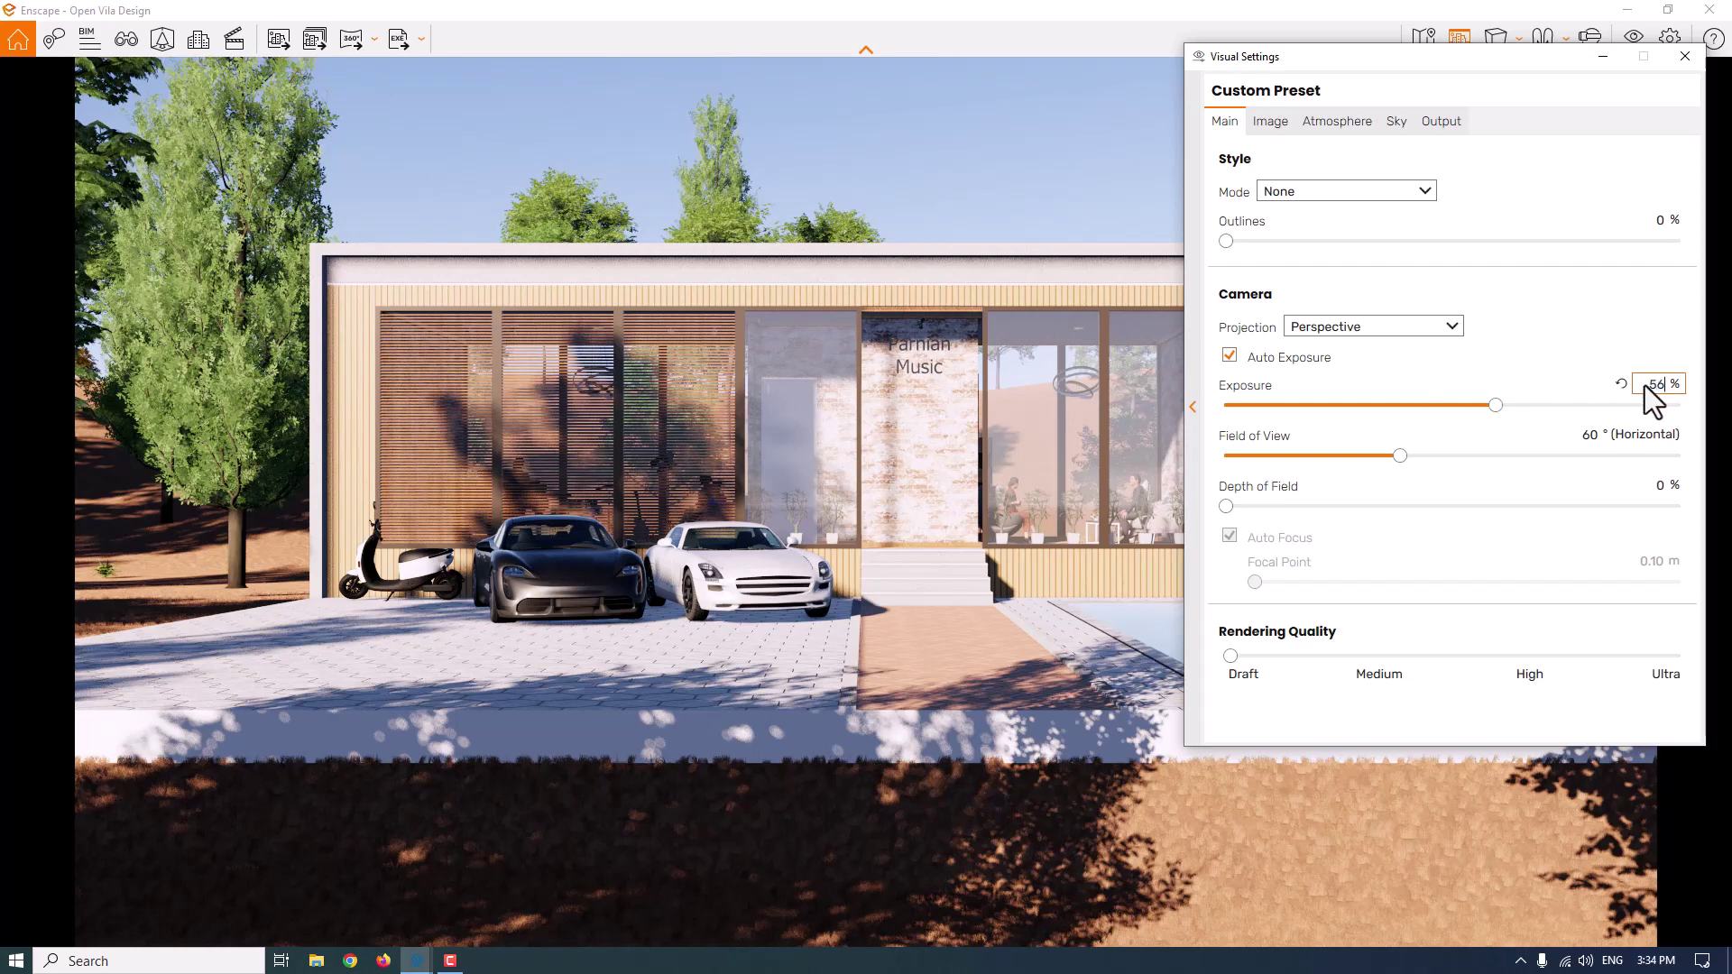
key(Return)
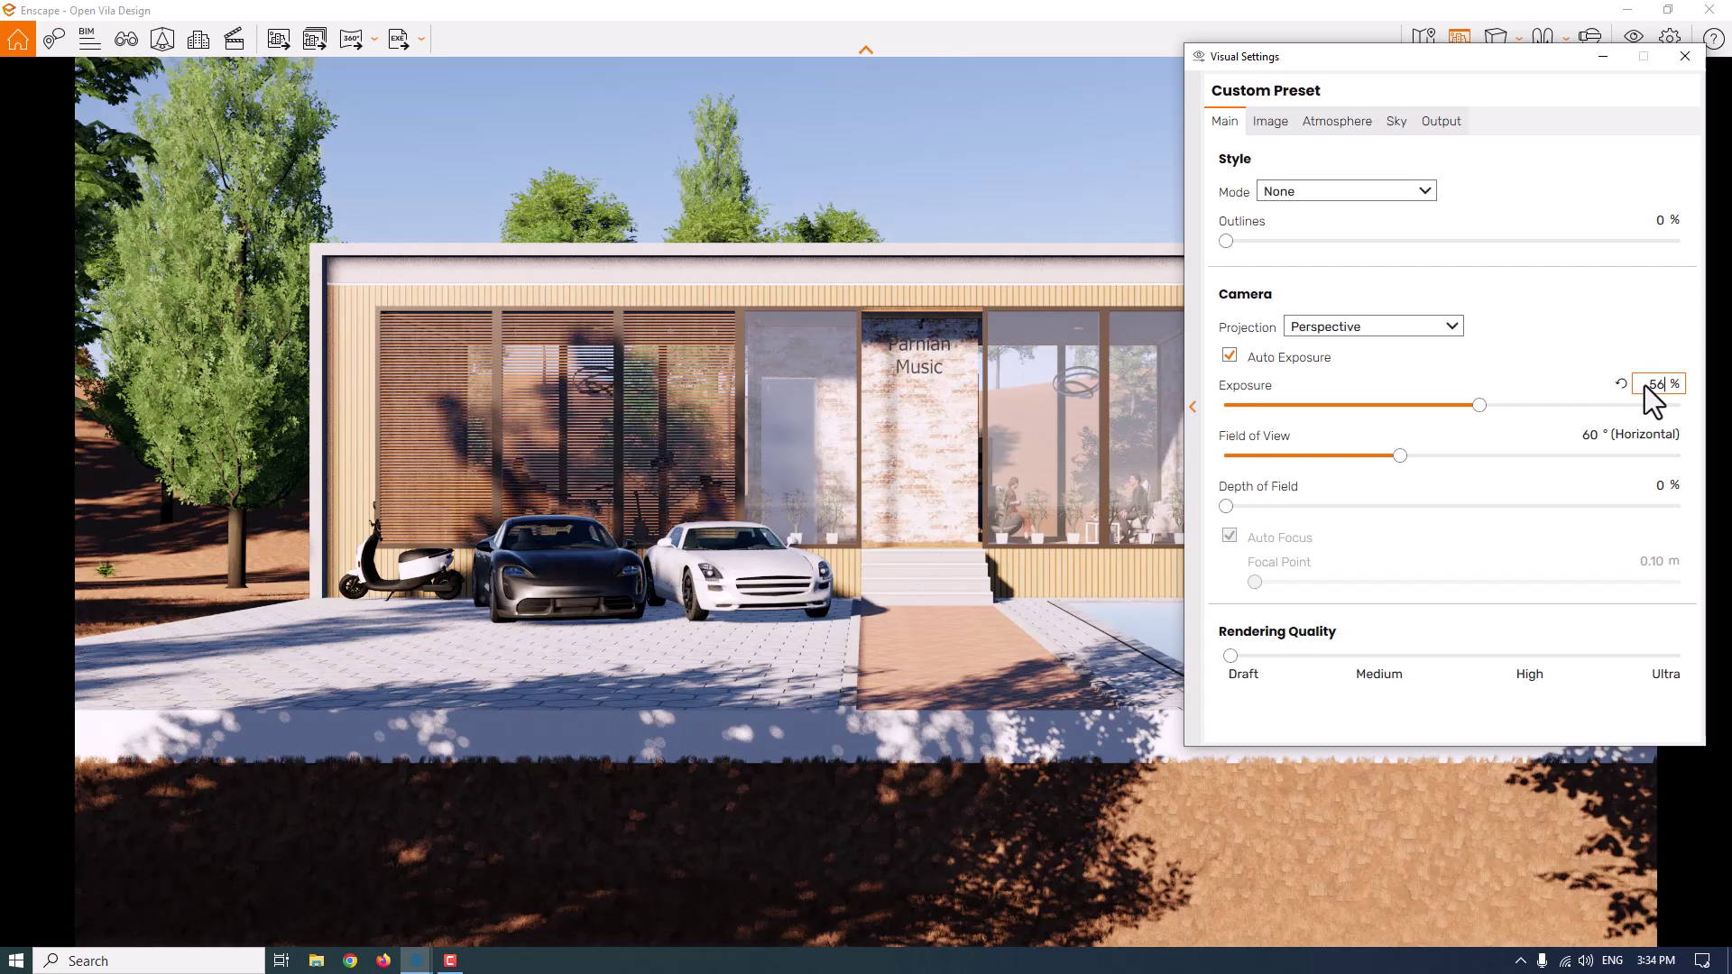
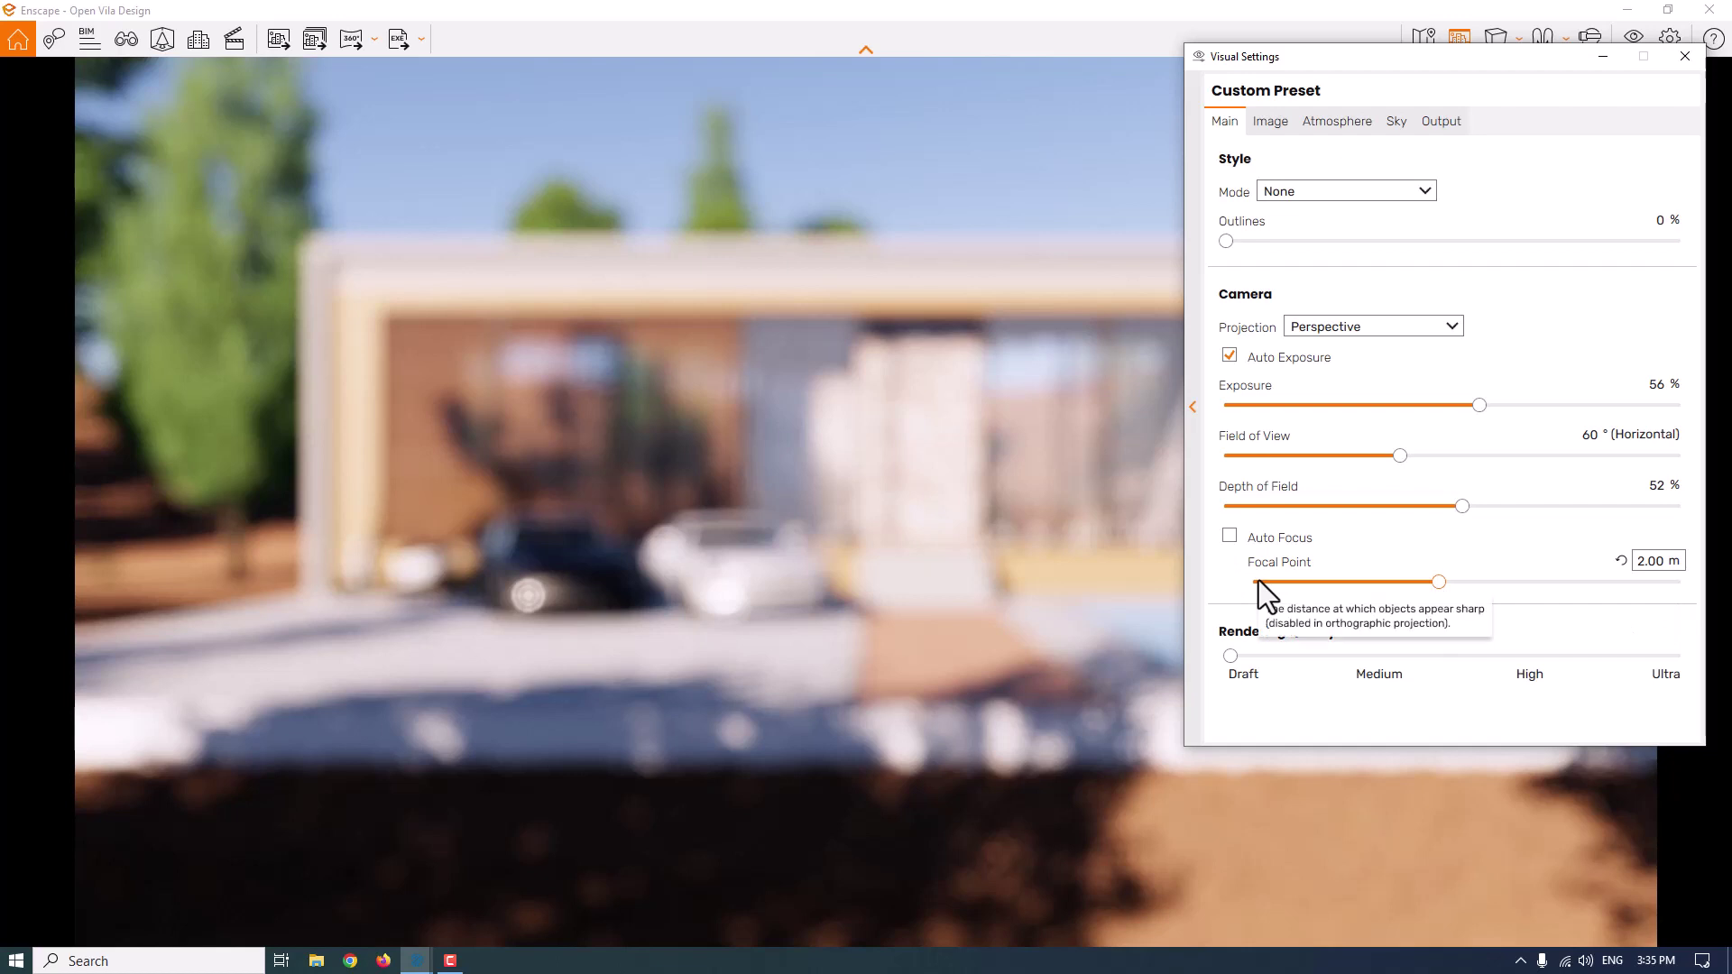
Try manual focal point distances ranging from 0.23 m to about 22.6 m
click(1437, 582)
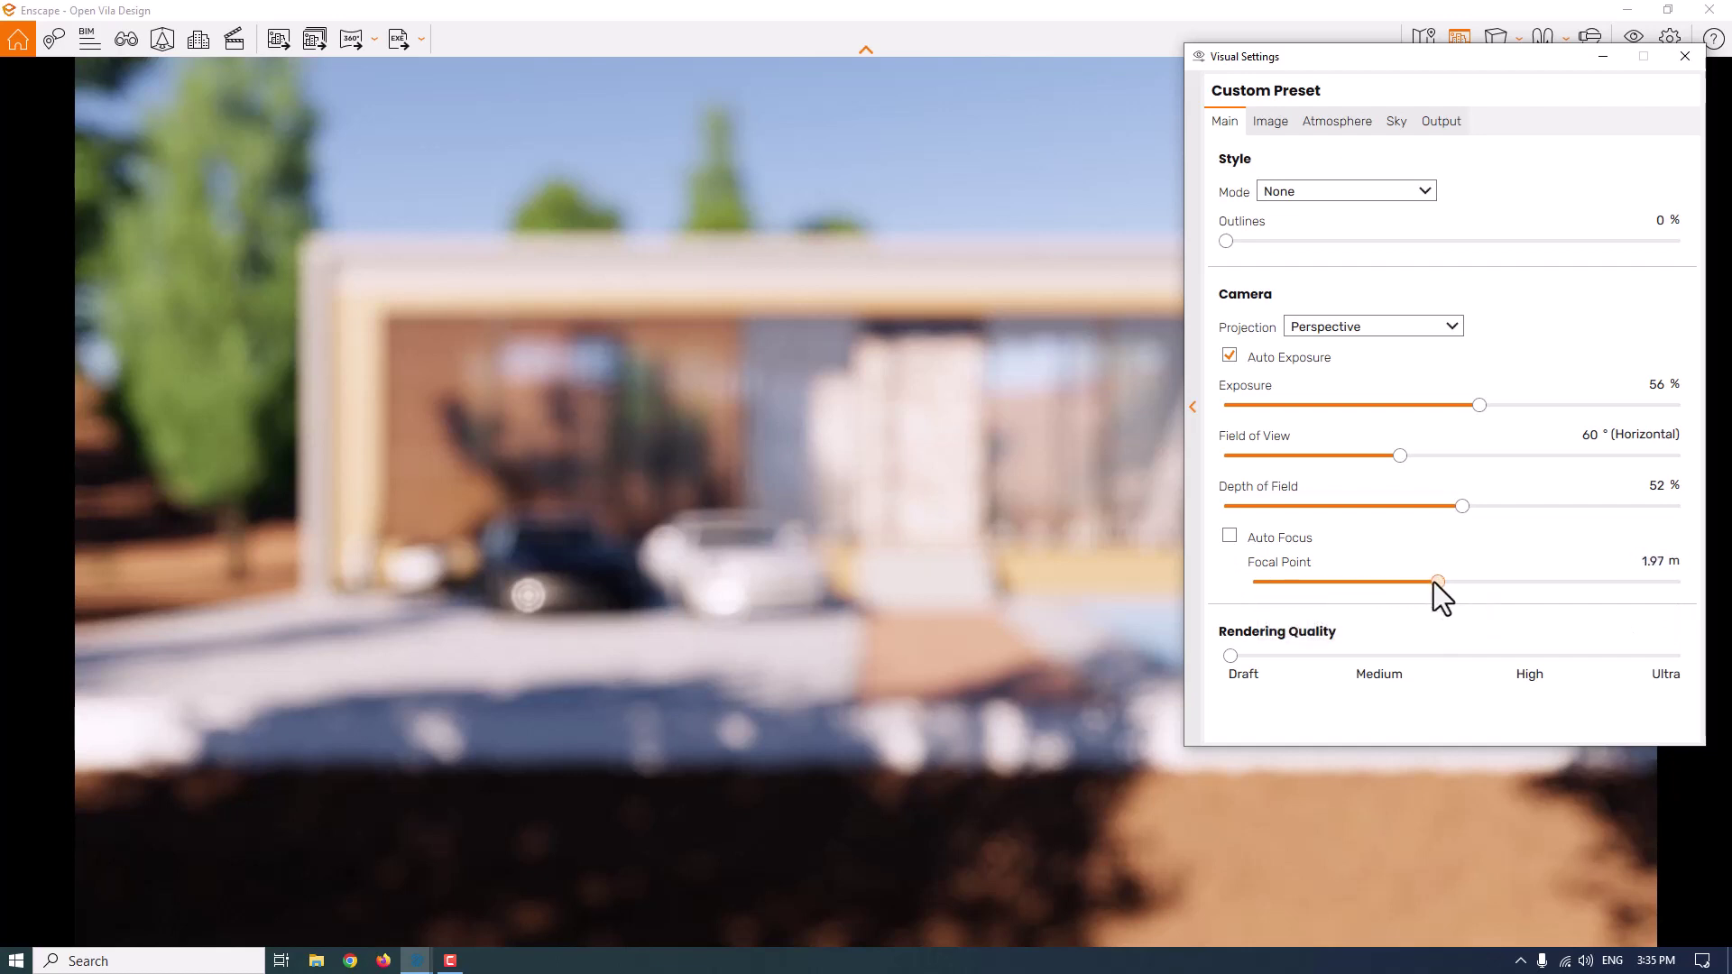
click(1305, 582)
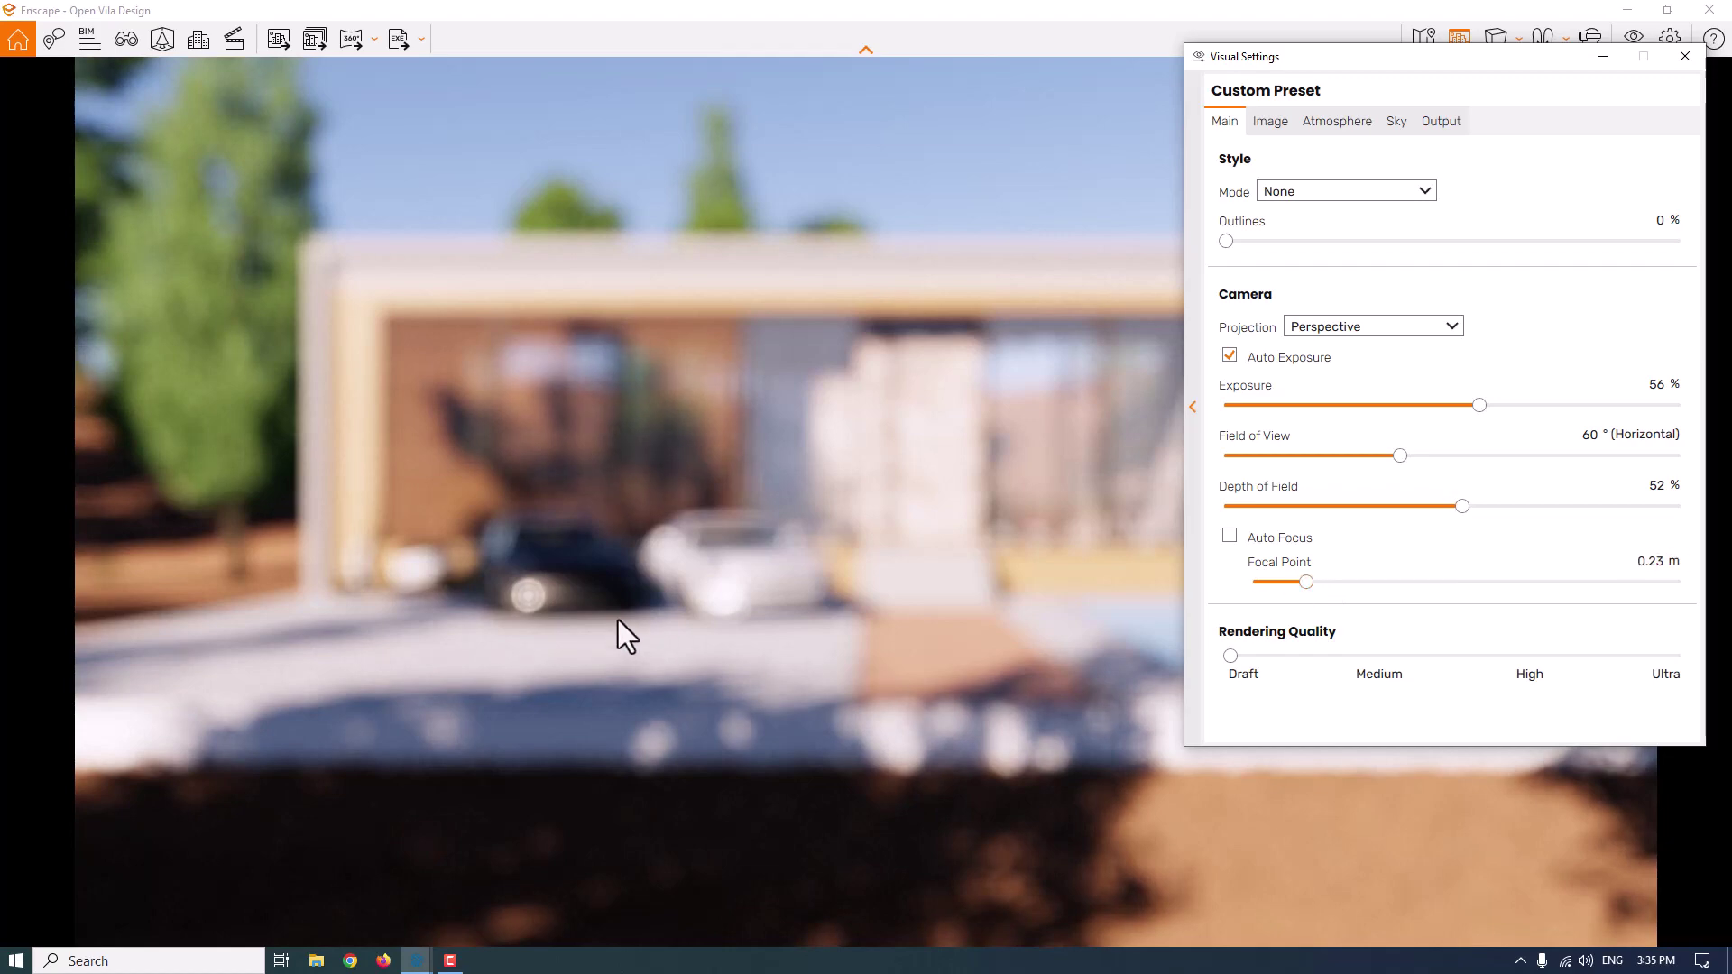
click(1308, 582)
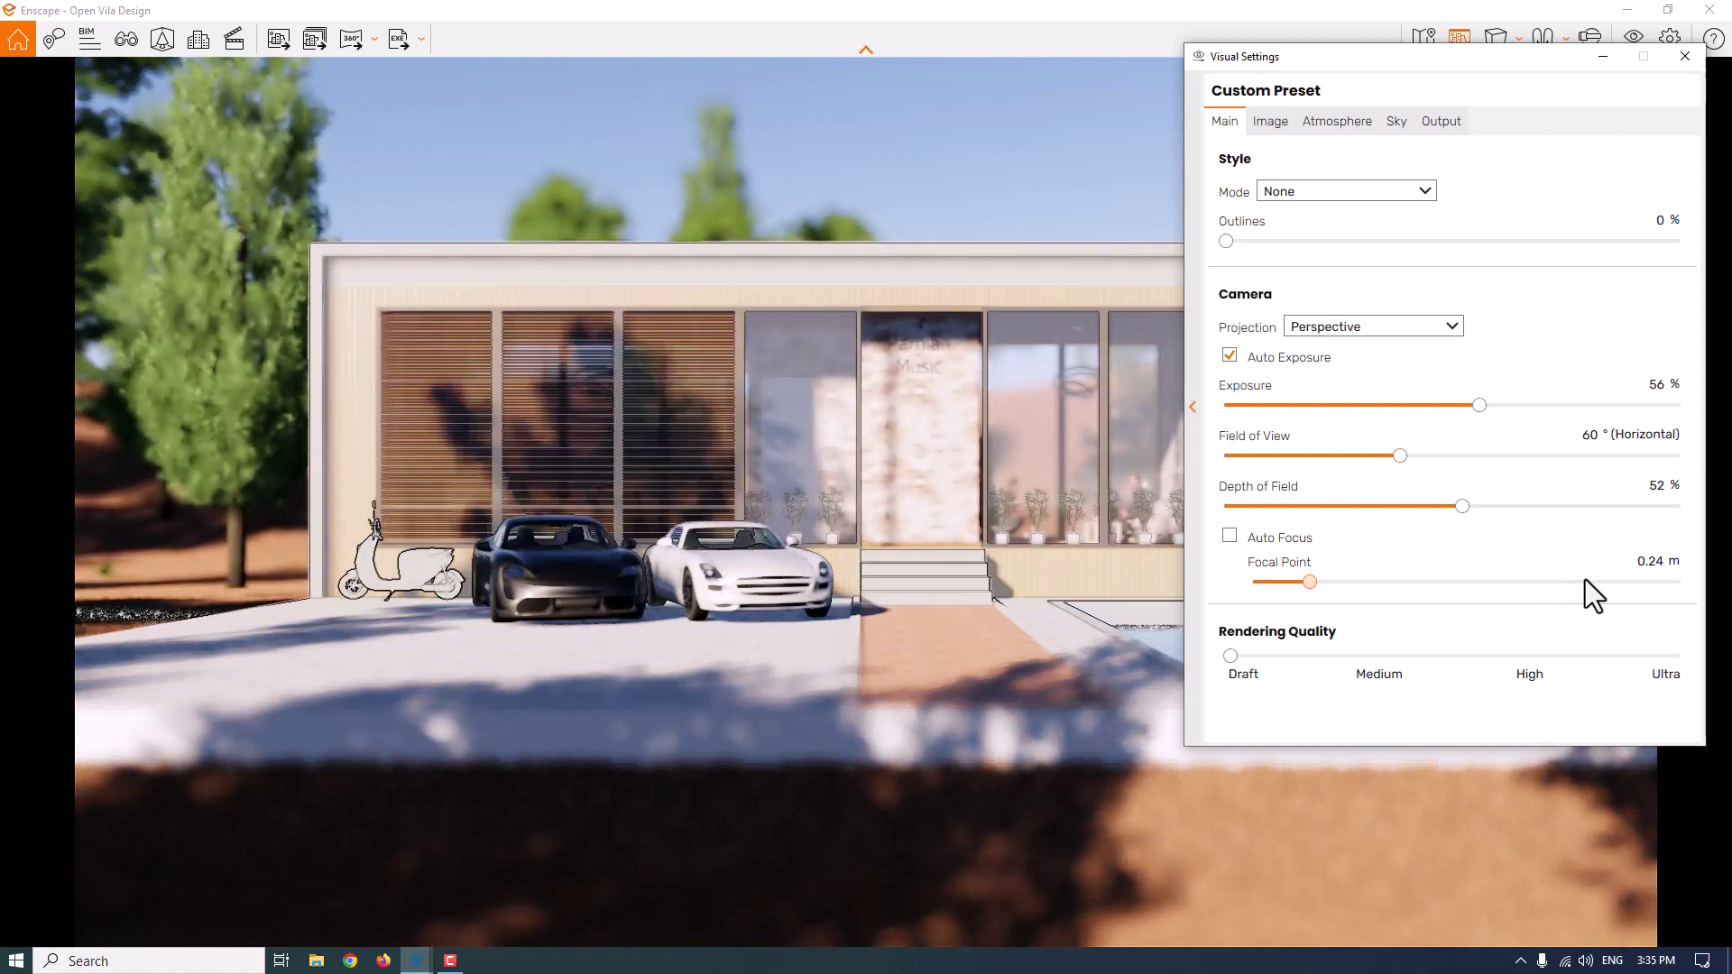
click(1586, 581)
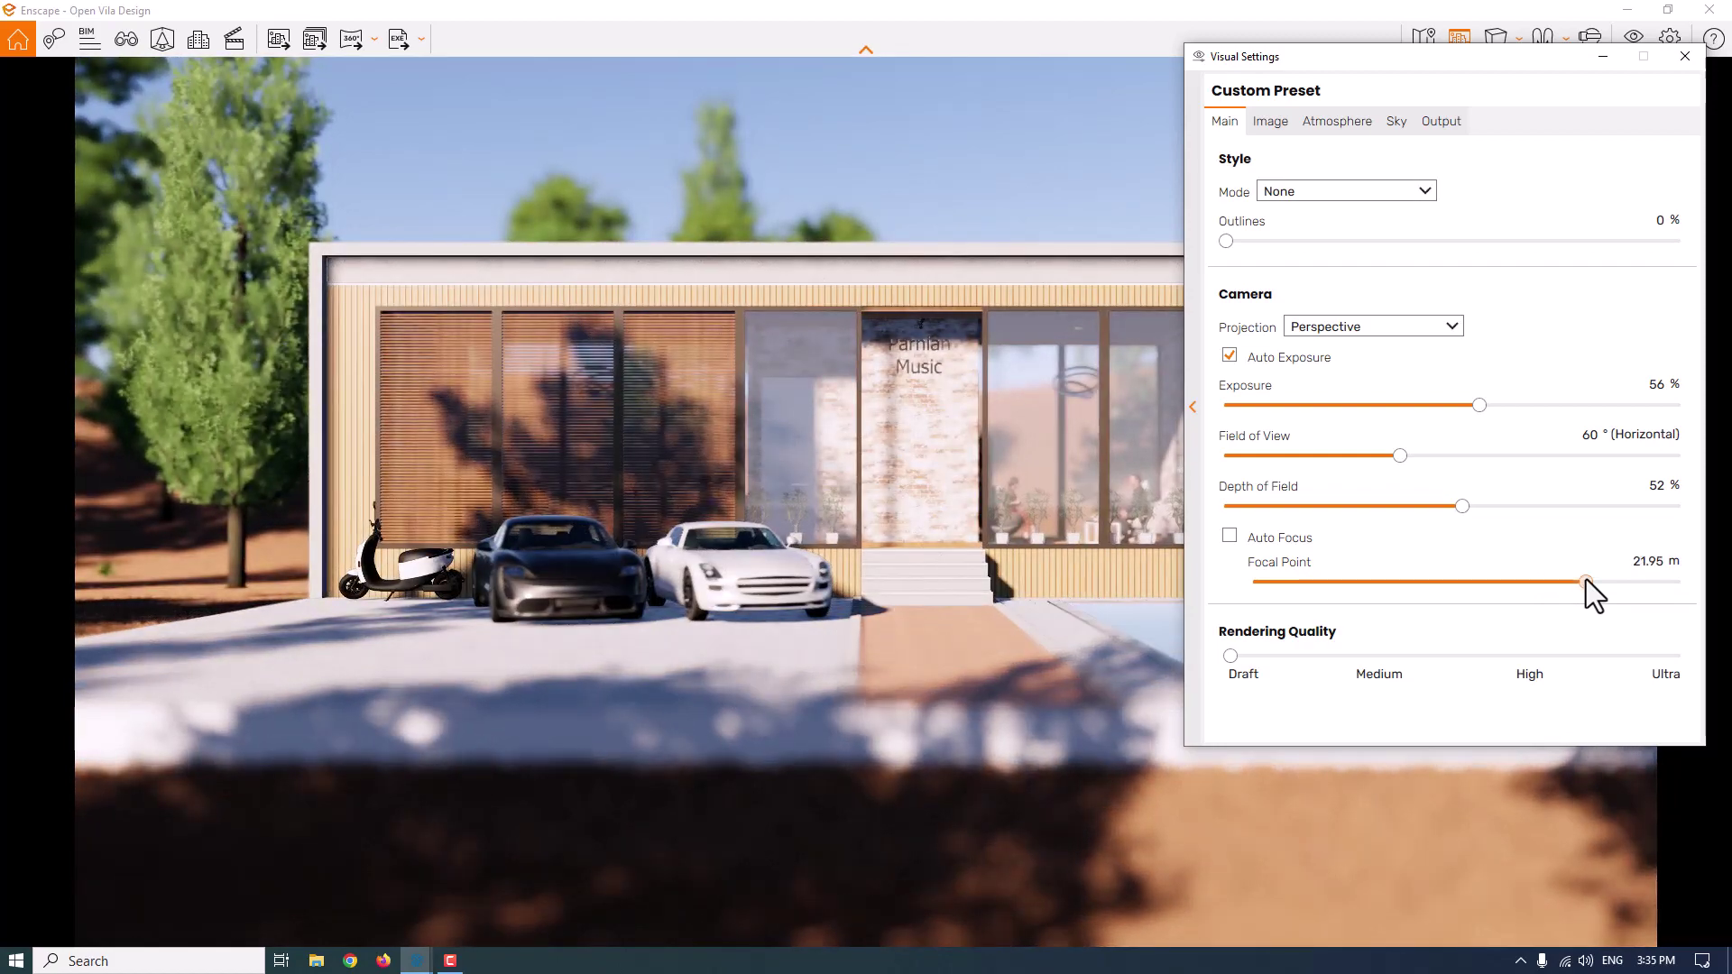
drag(1586, 581, 1588, 581)
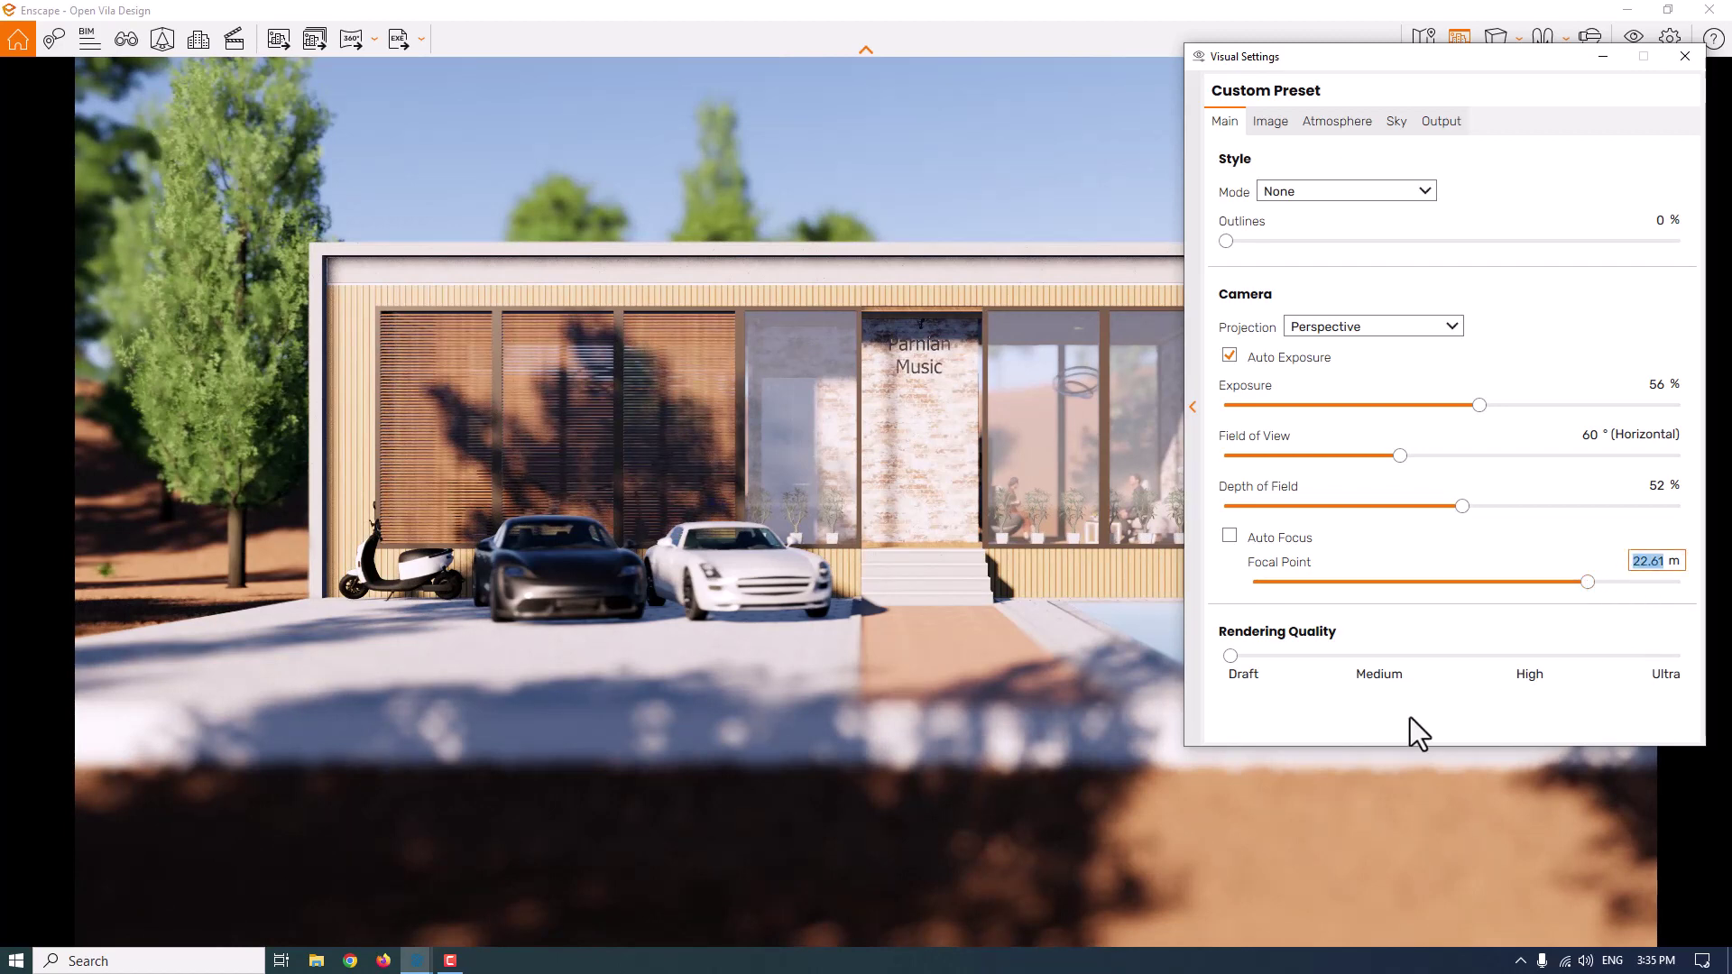
key(End)
key(BackSpace)
text(2)
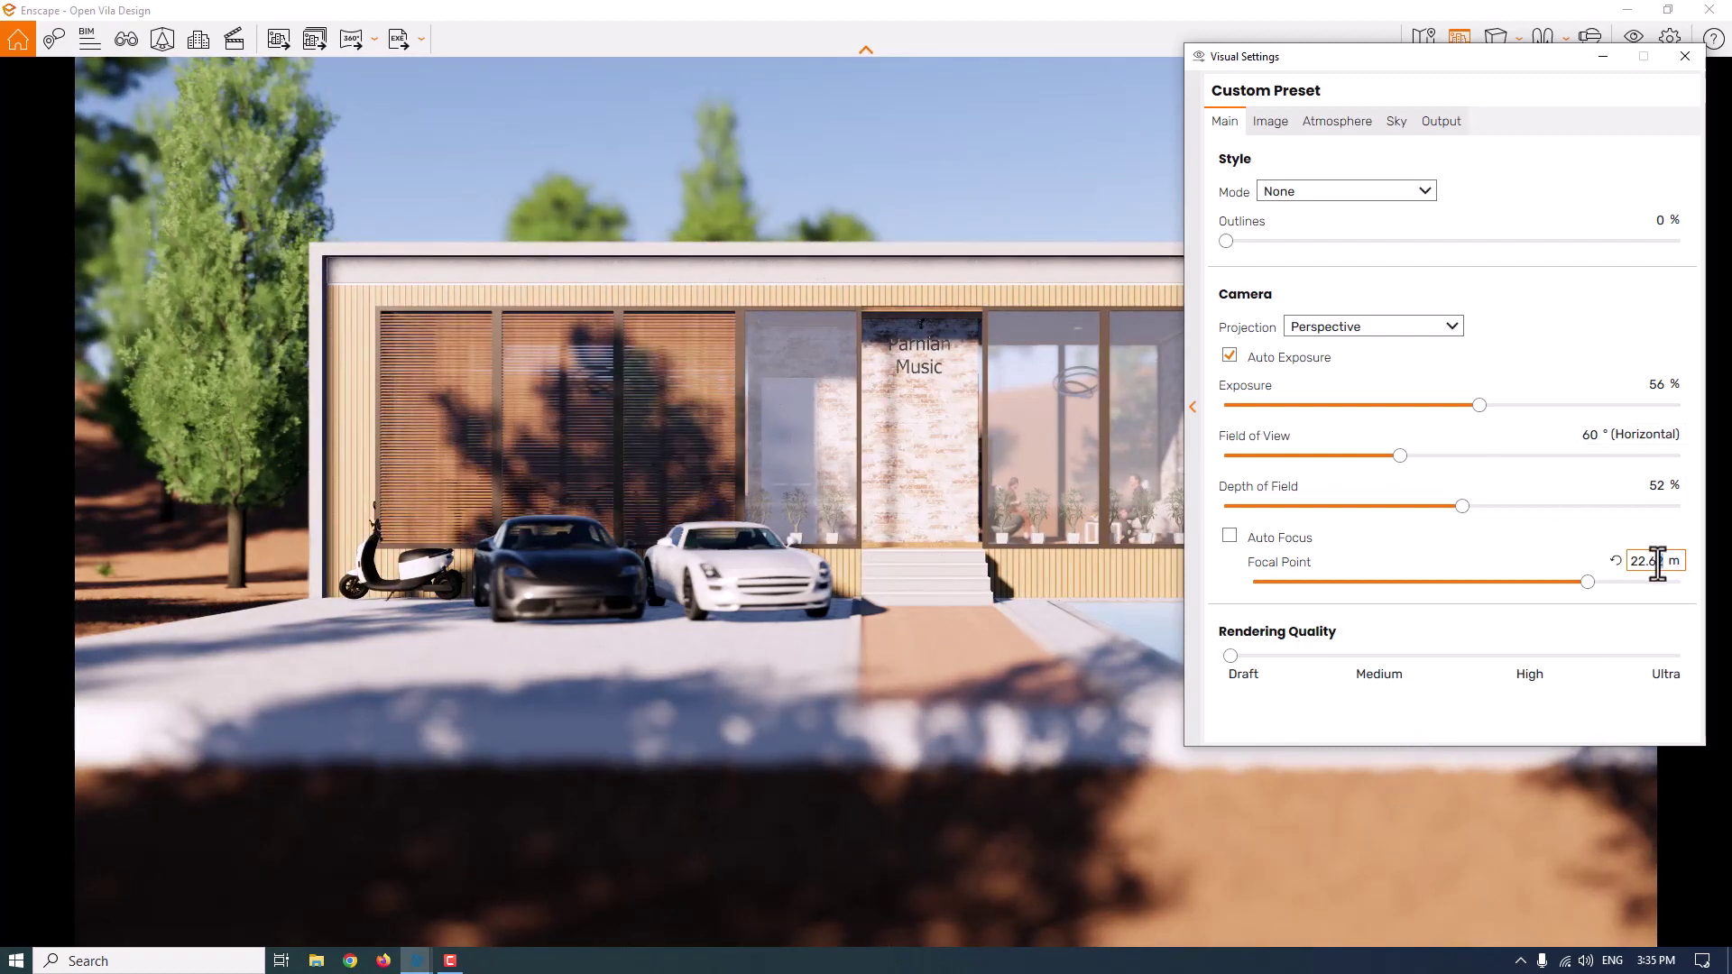
key(BackSpace)
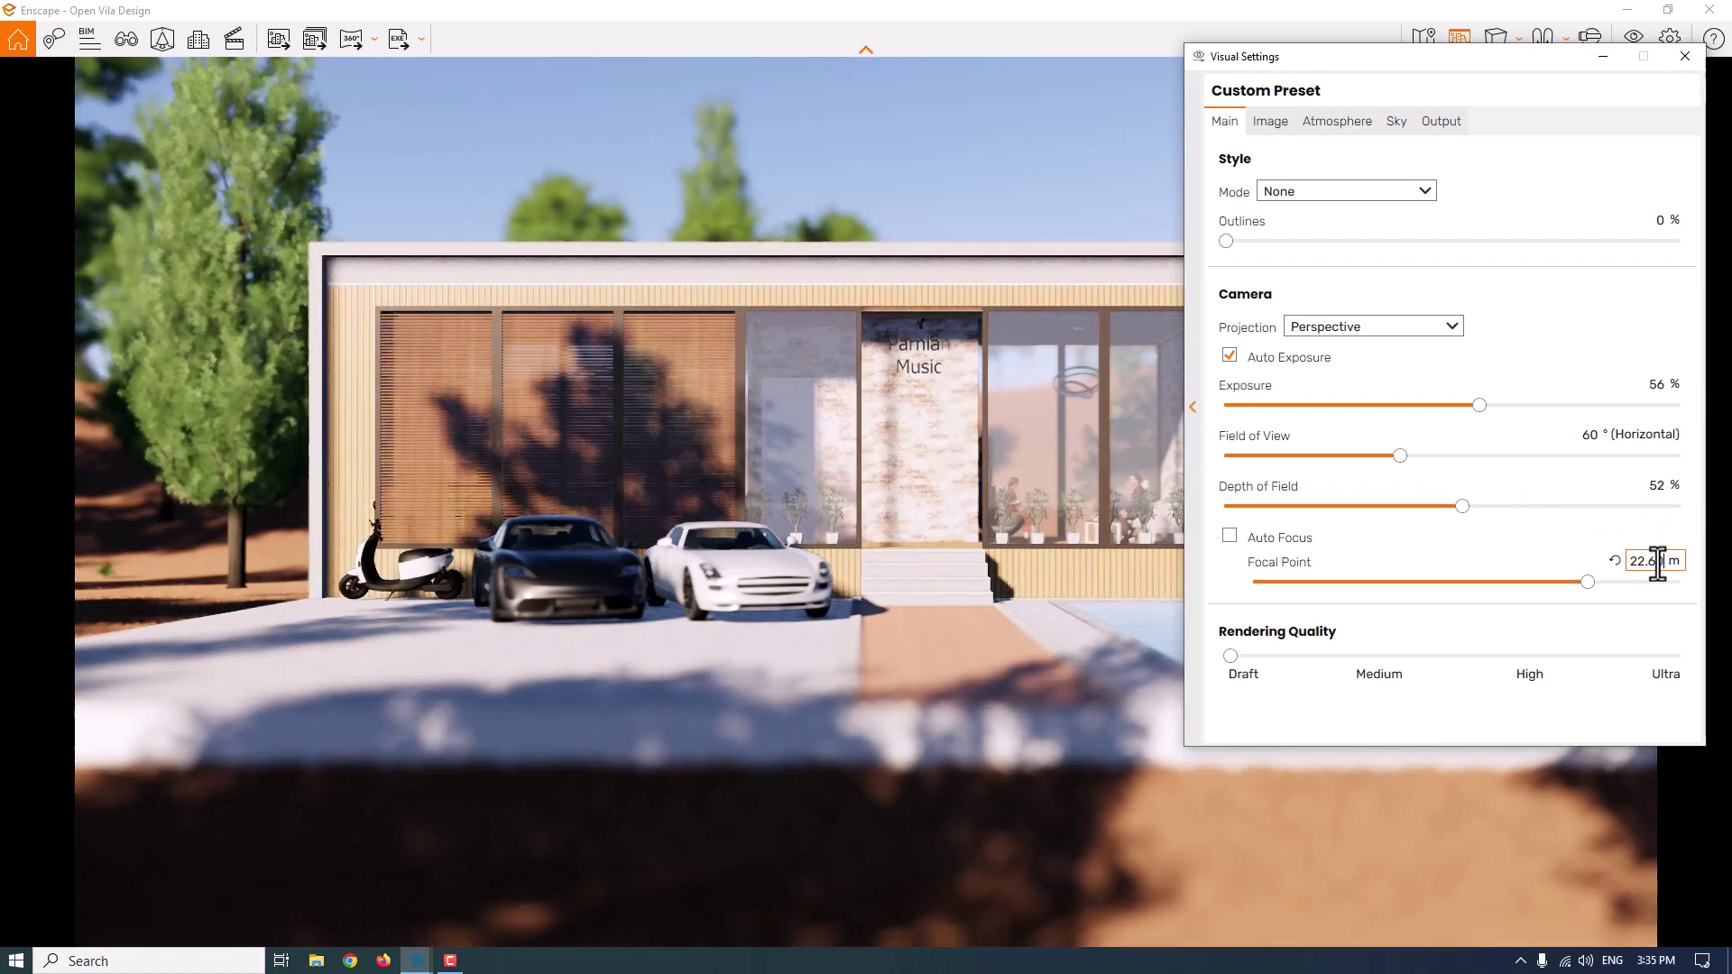
text(0)
Set the camera's focal point to 22.30 m
click(1593, 584)
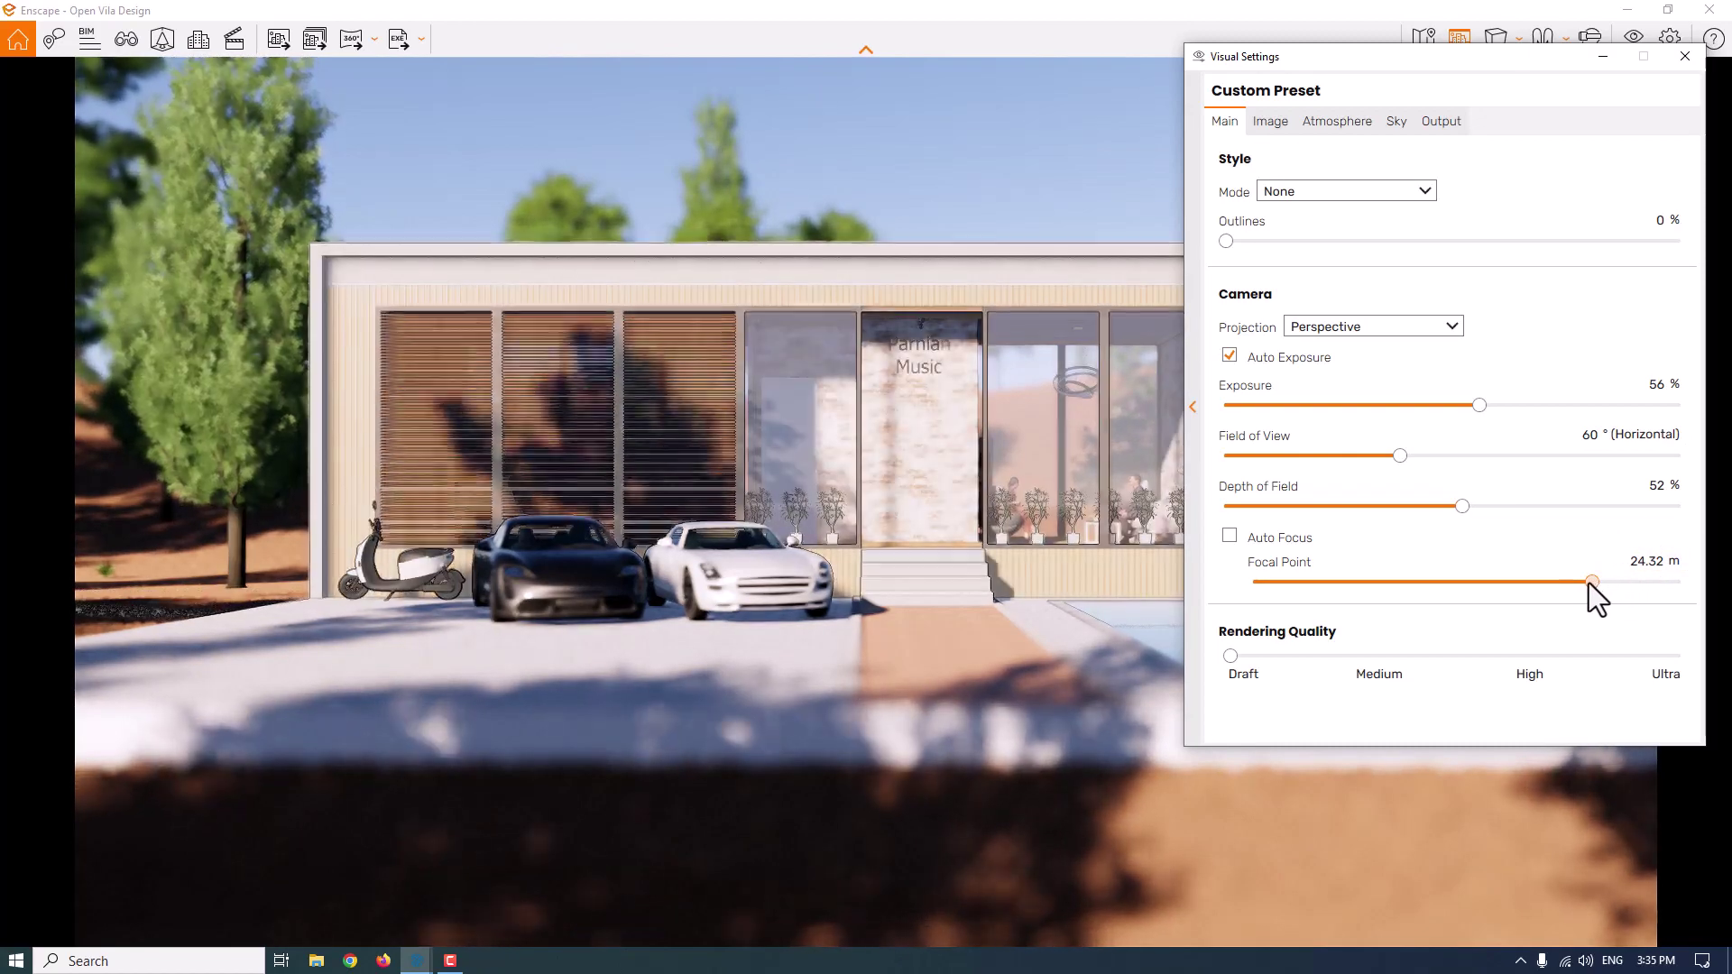
drag(1591, 583, 1585, 584)
double_click(1648, 561)
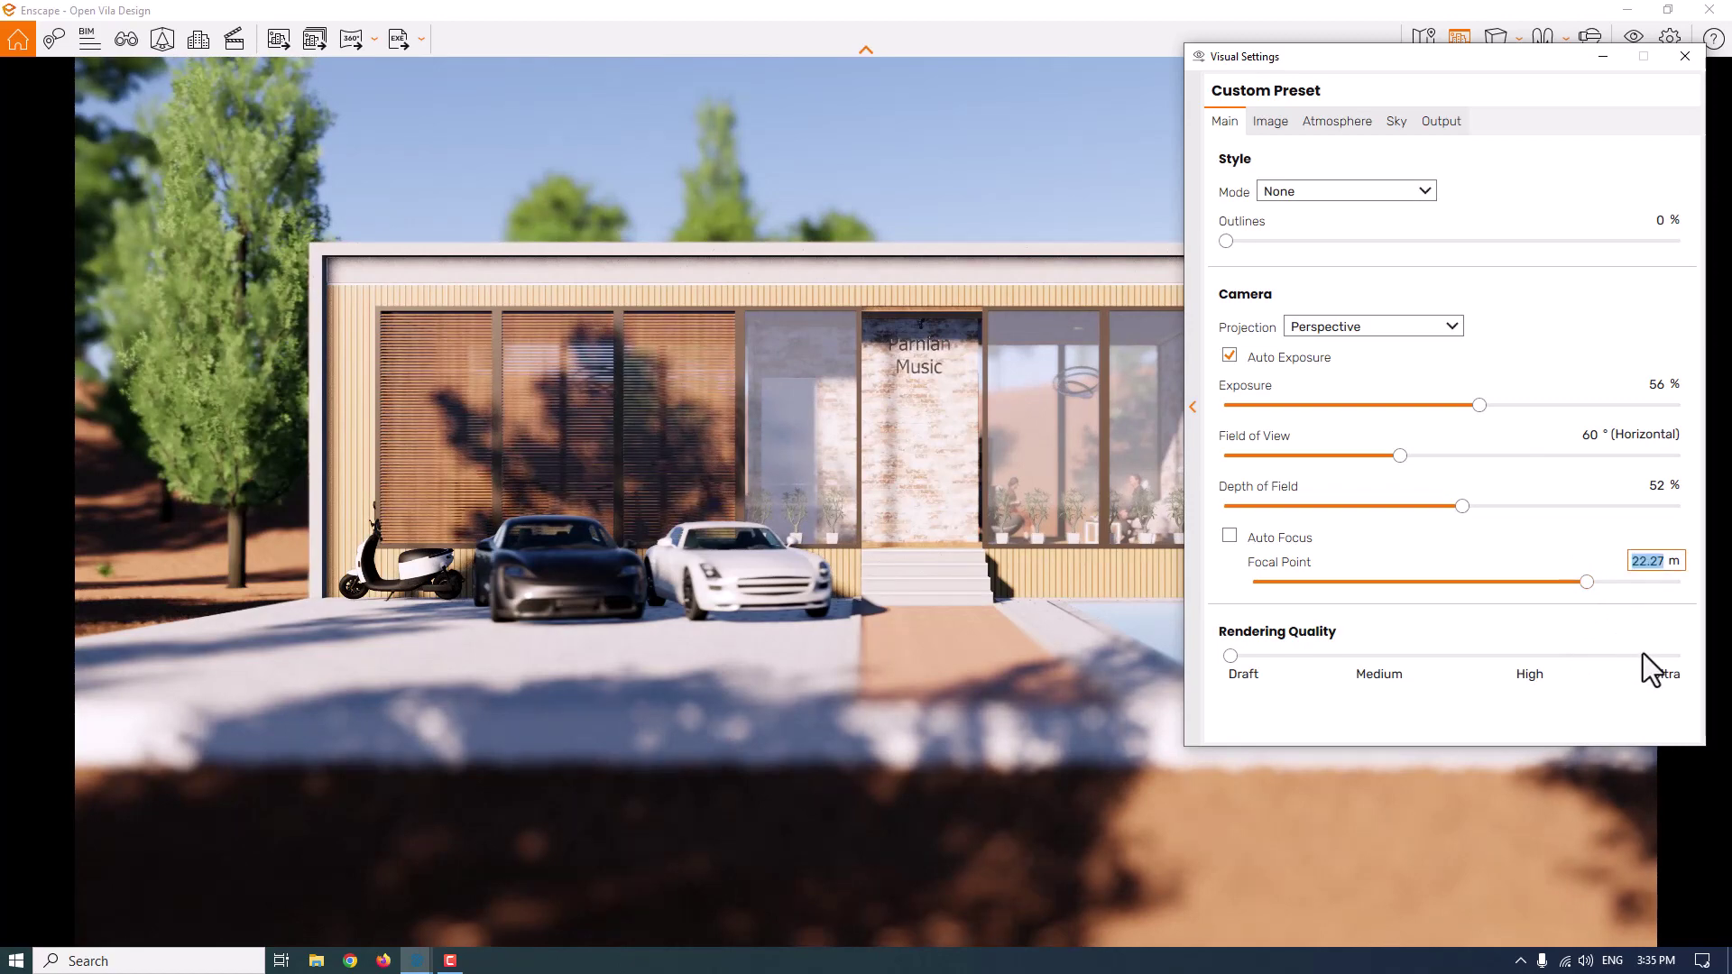
text(22.30)
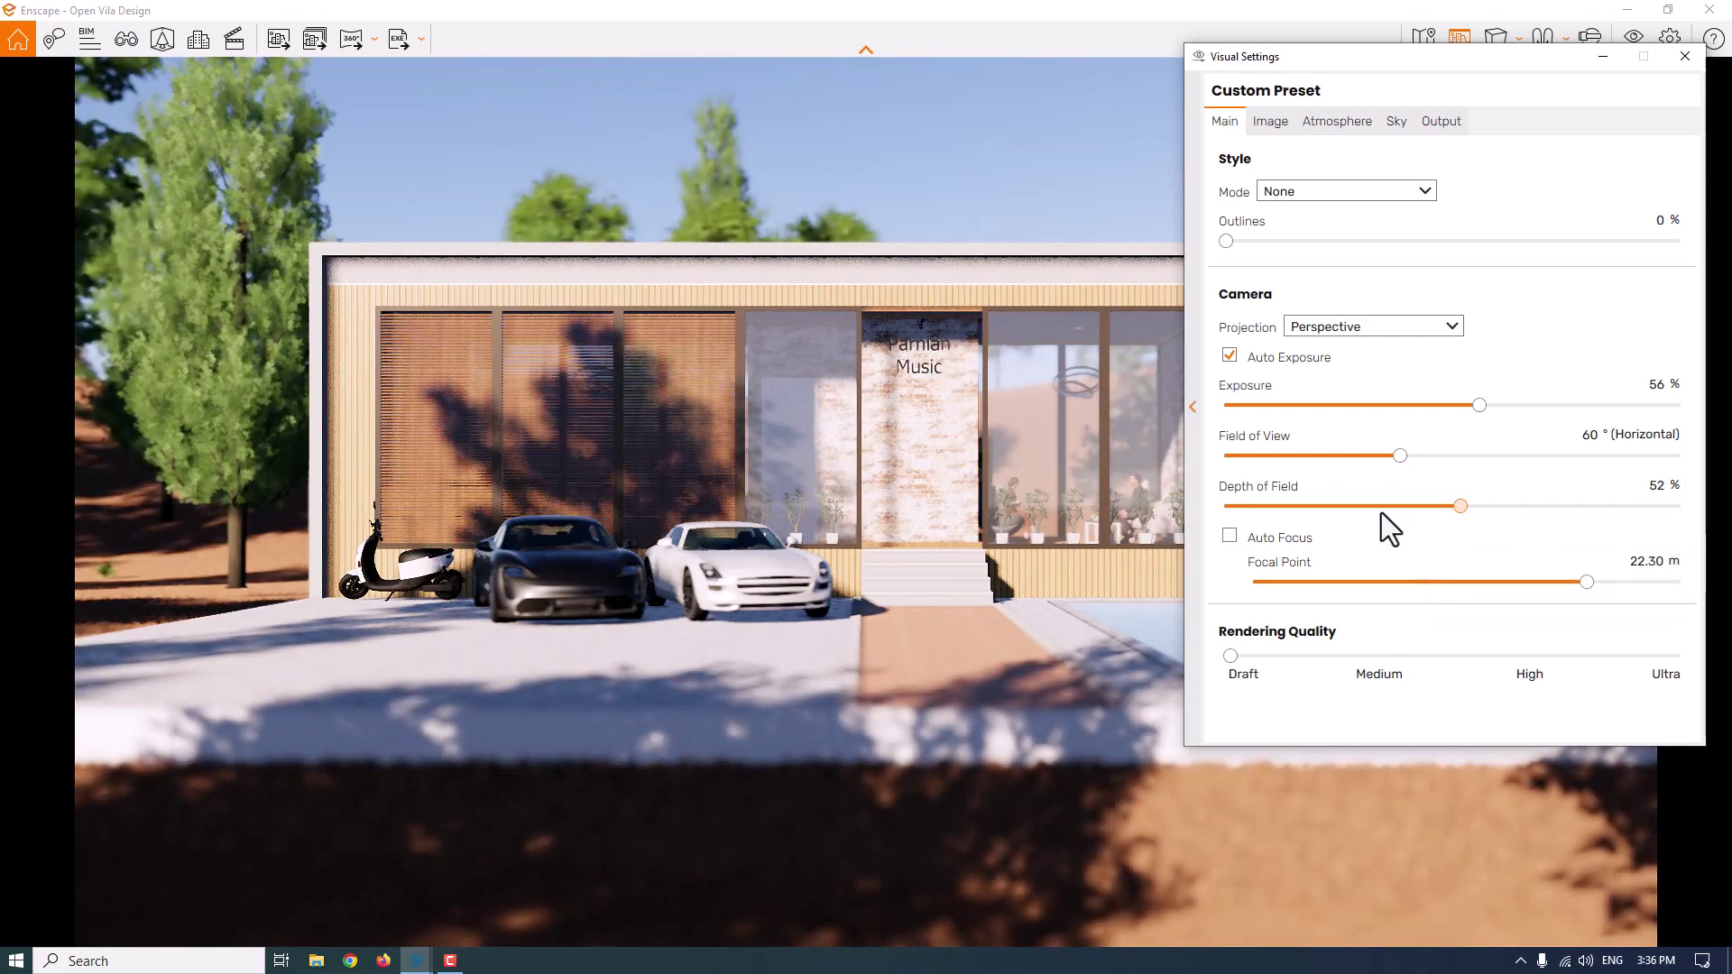
Set the depth of field to 36% and re-enter the focal point as 22.30 m
drag(1405, 511, 1437, 506)
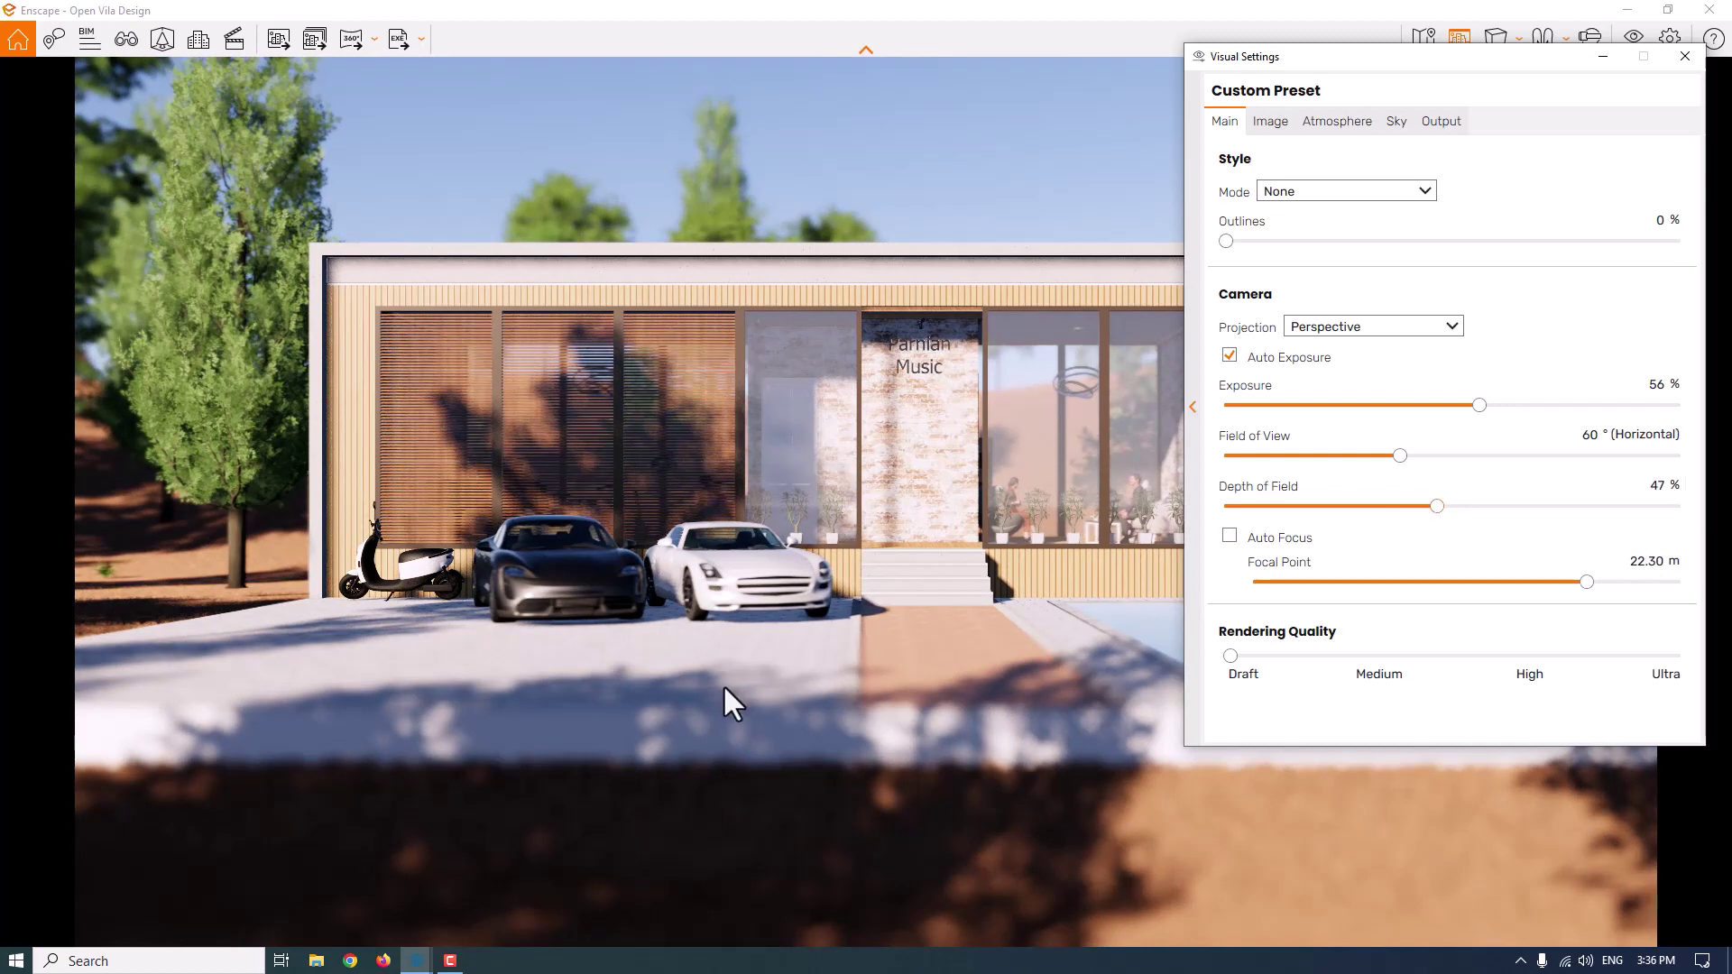
double_click(1658, 485)
text(36)
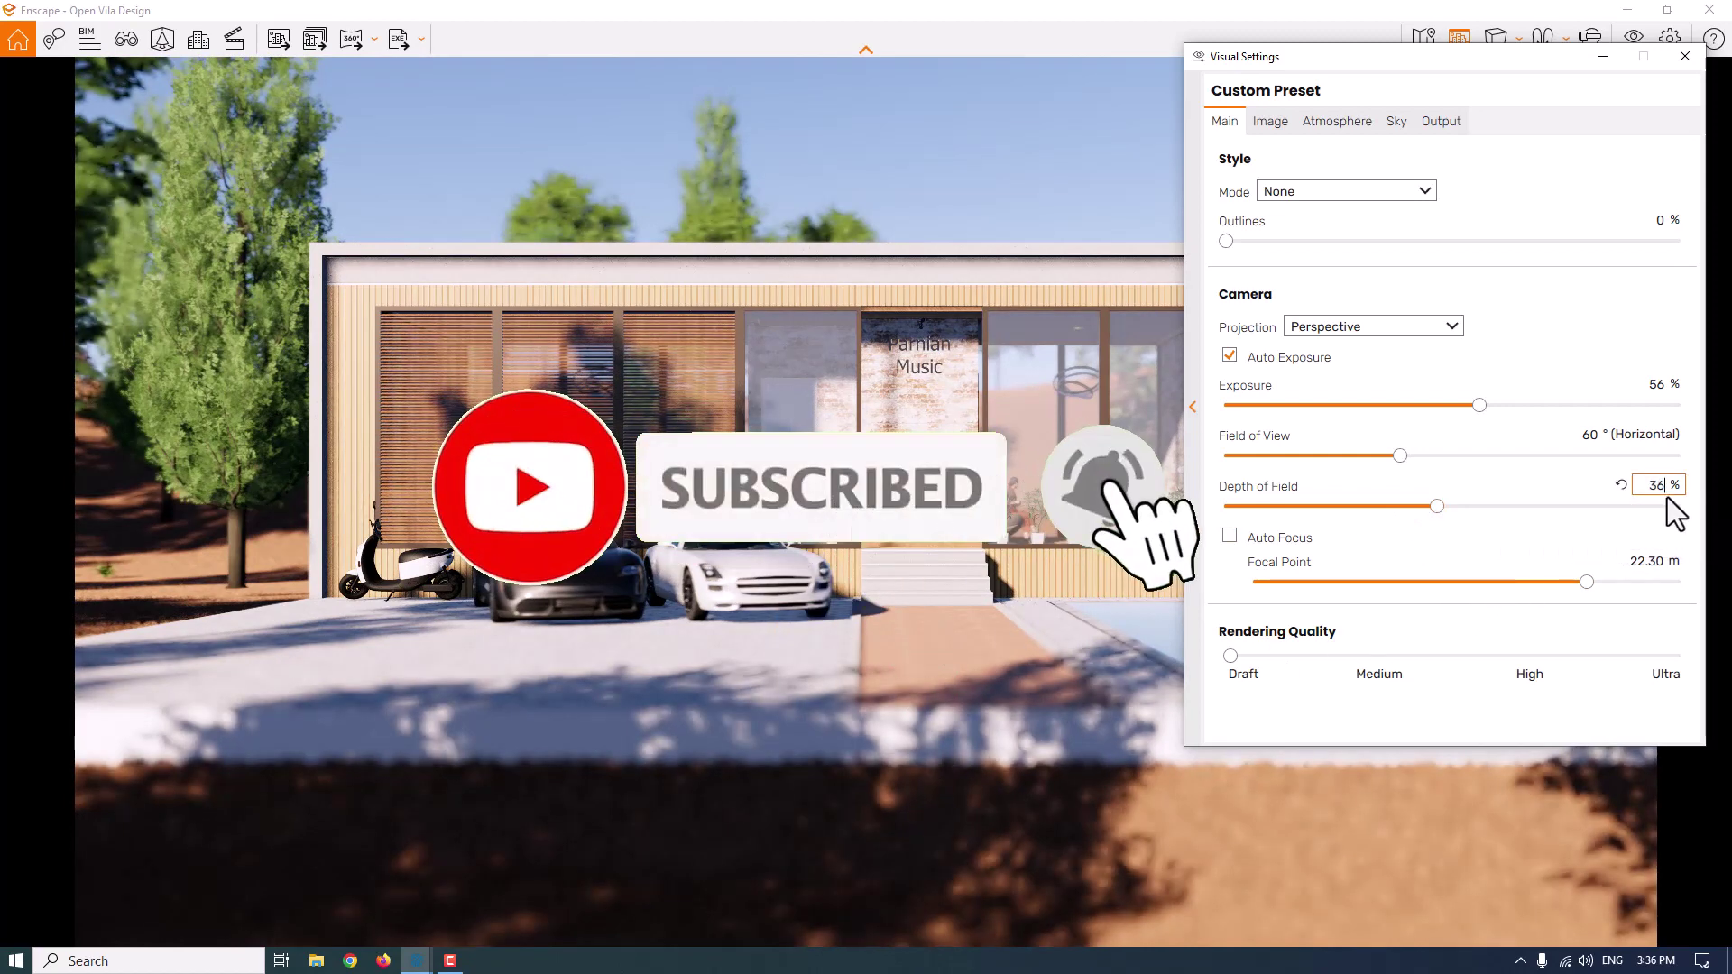
key(Return)
click(1585, 582)
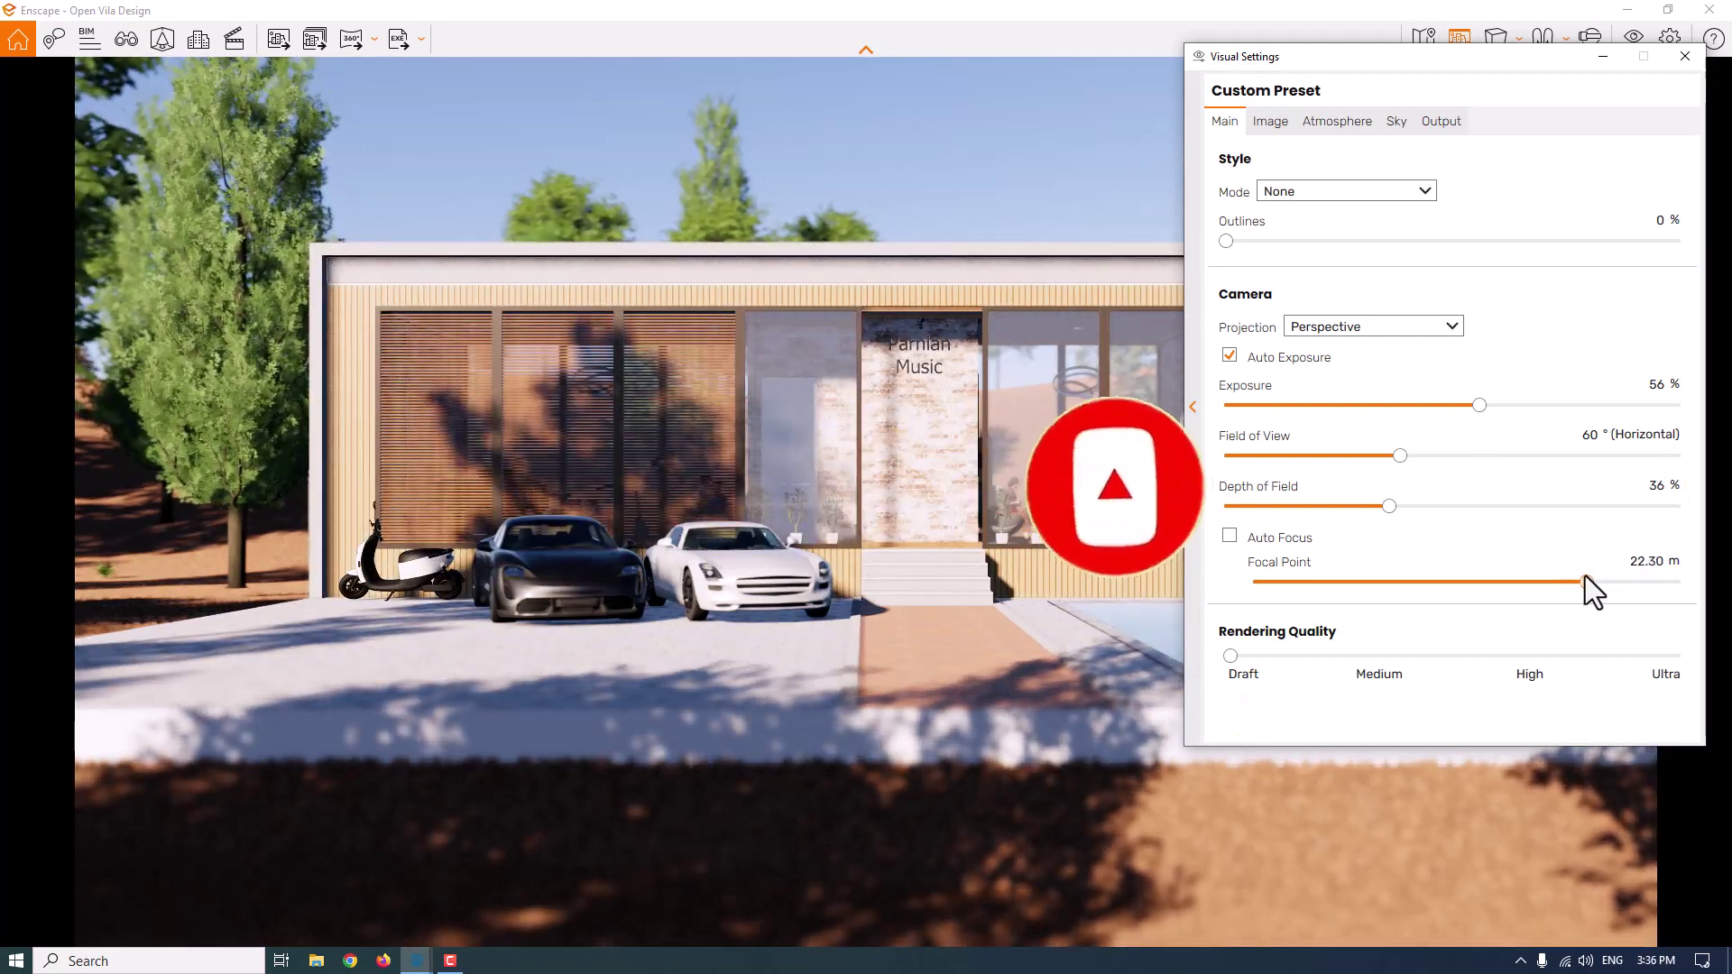
click(1586, 582)
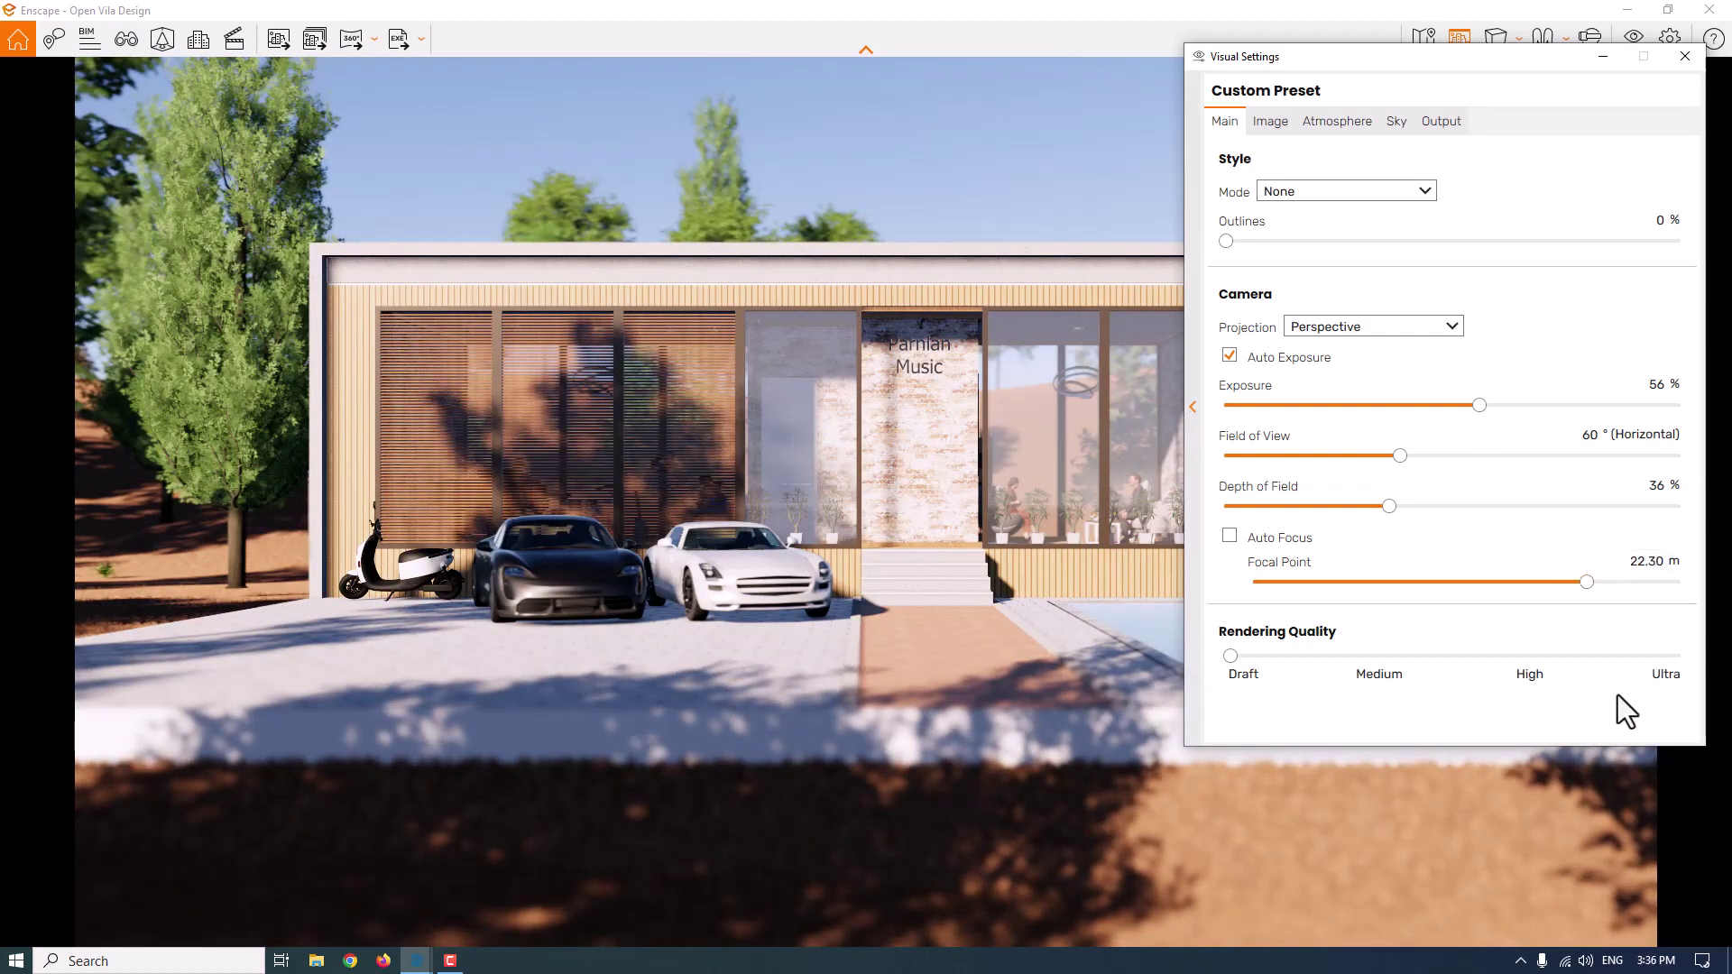
double_click(1644, 560)
text(22.30)
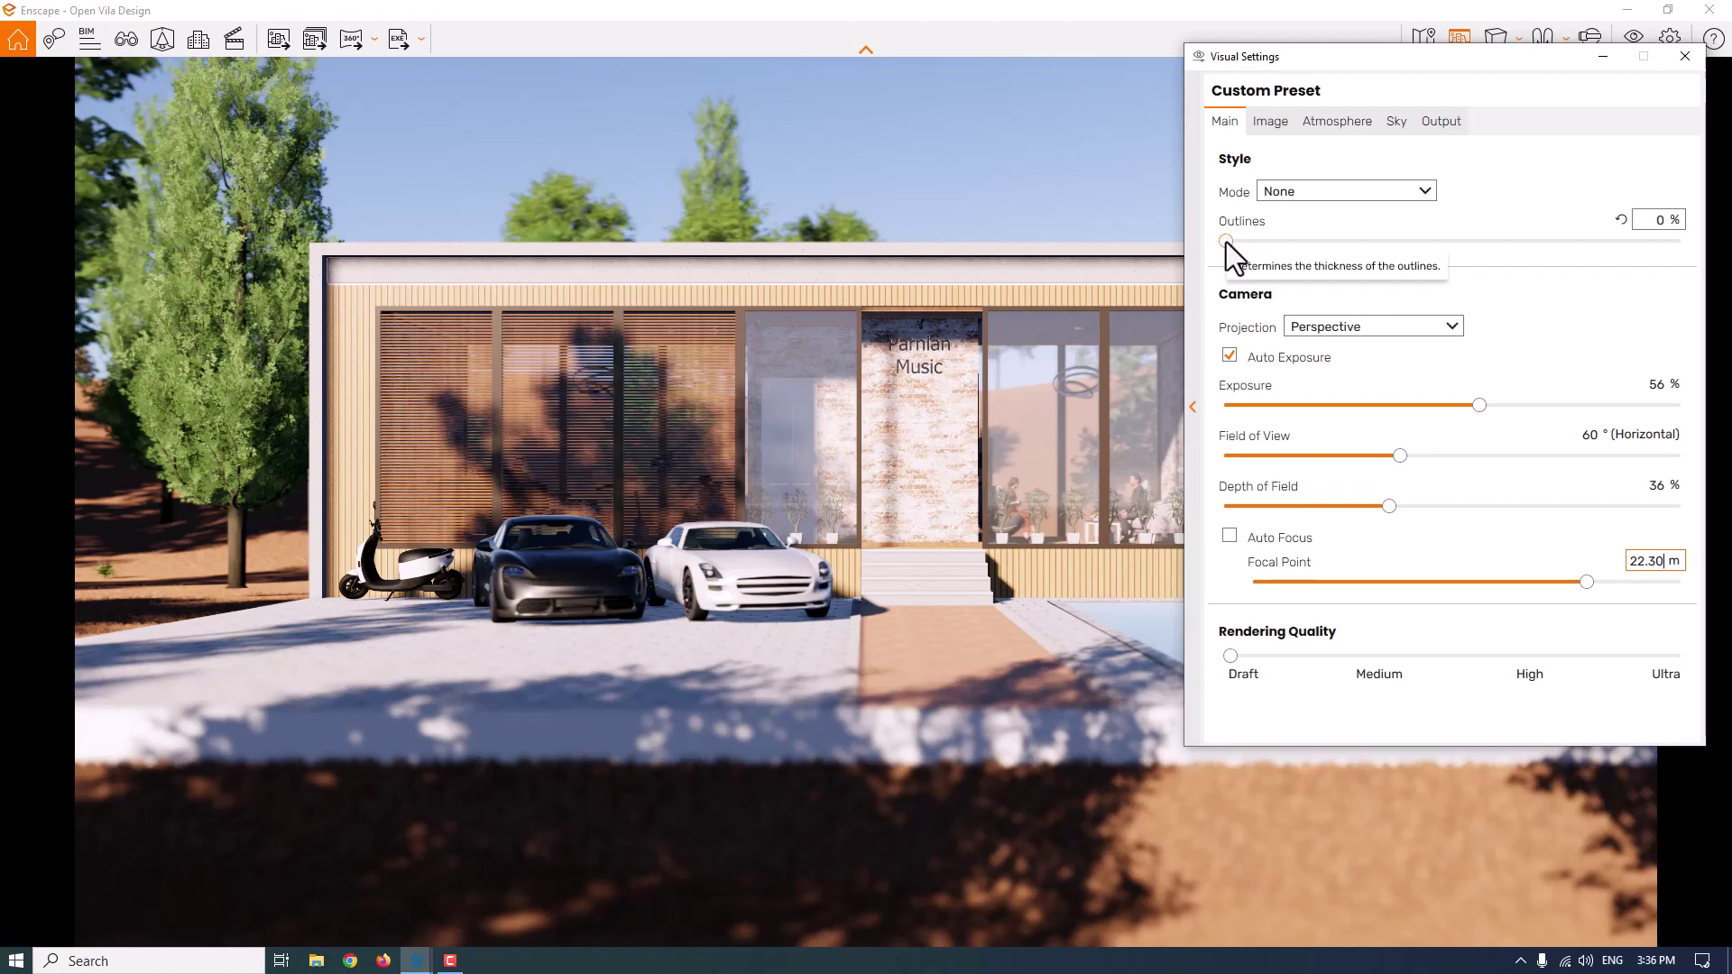
Try the outlines at 65% and 31%, and reset them to 0%
drag(1226, 241, 1519, 240)
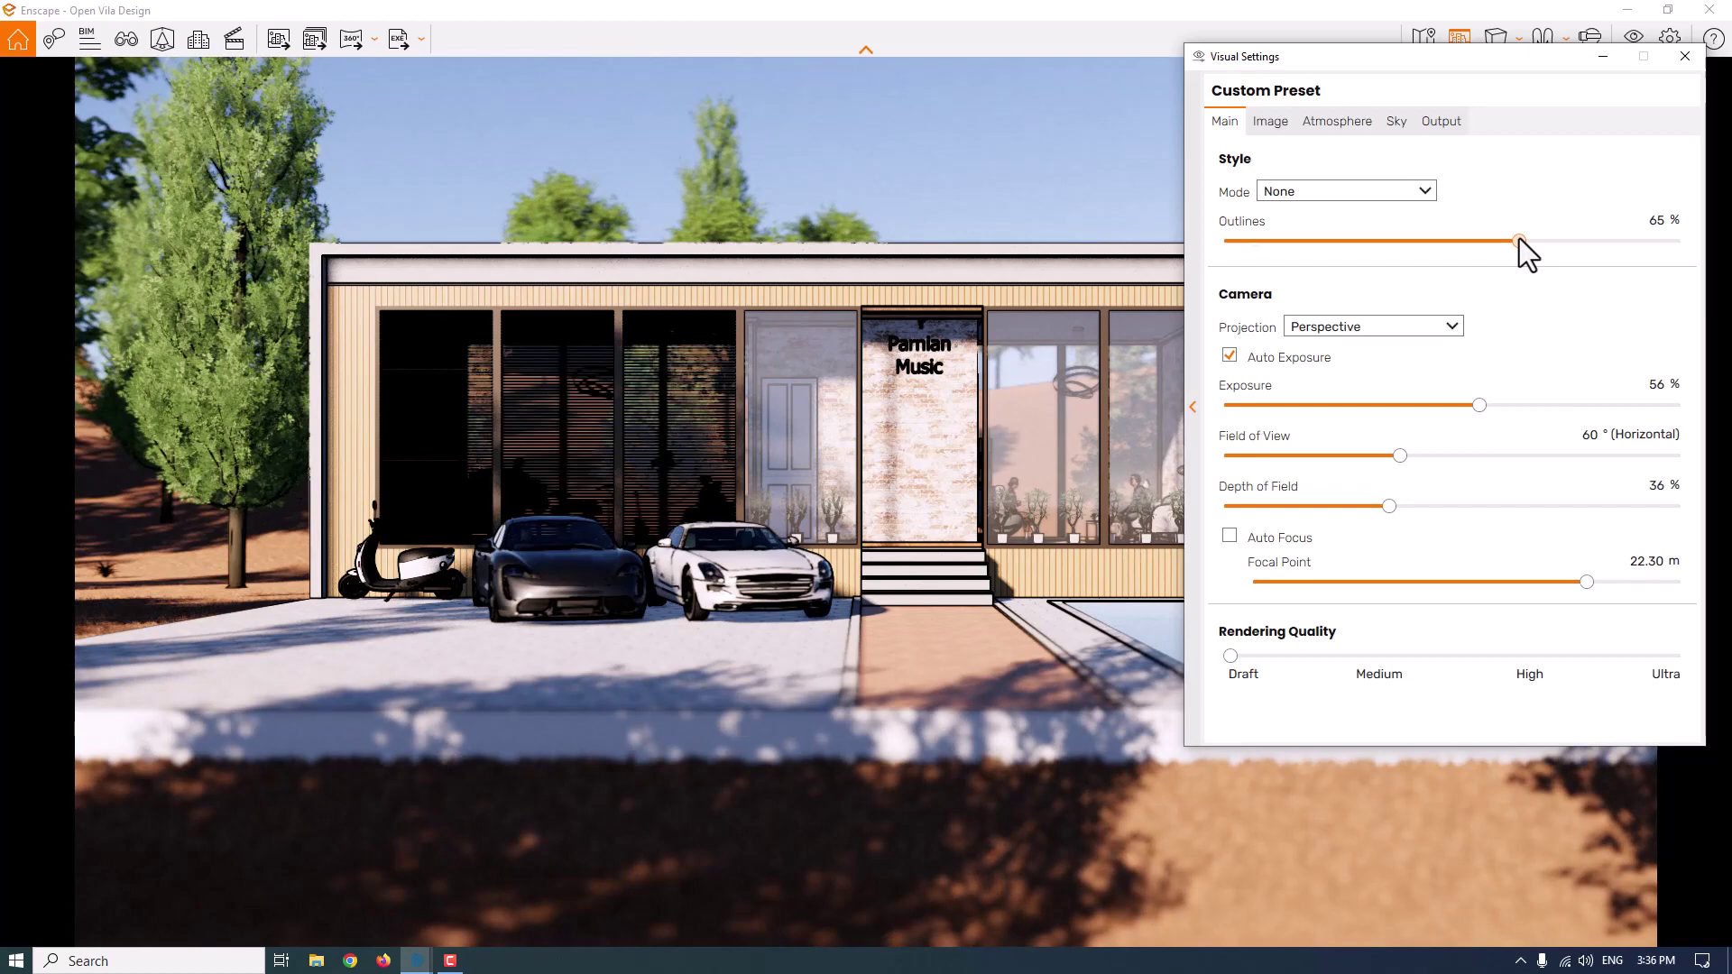
drag(1520, 240, 1515, 240)
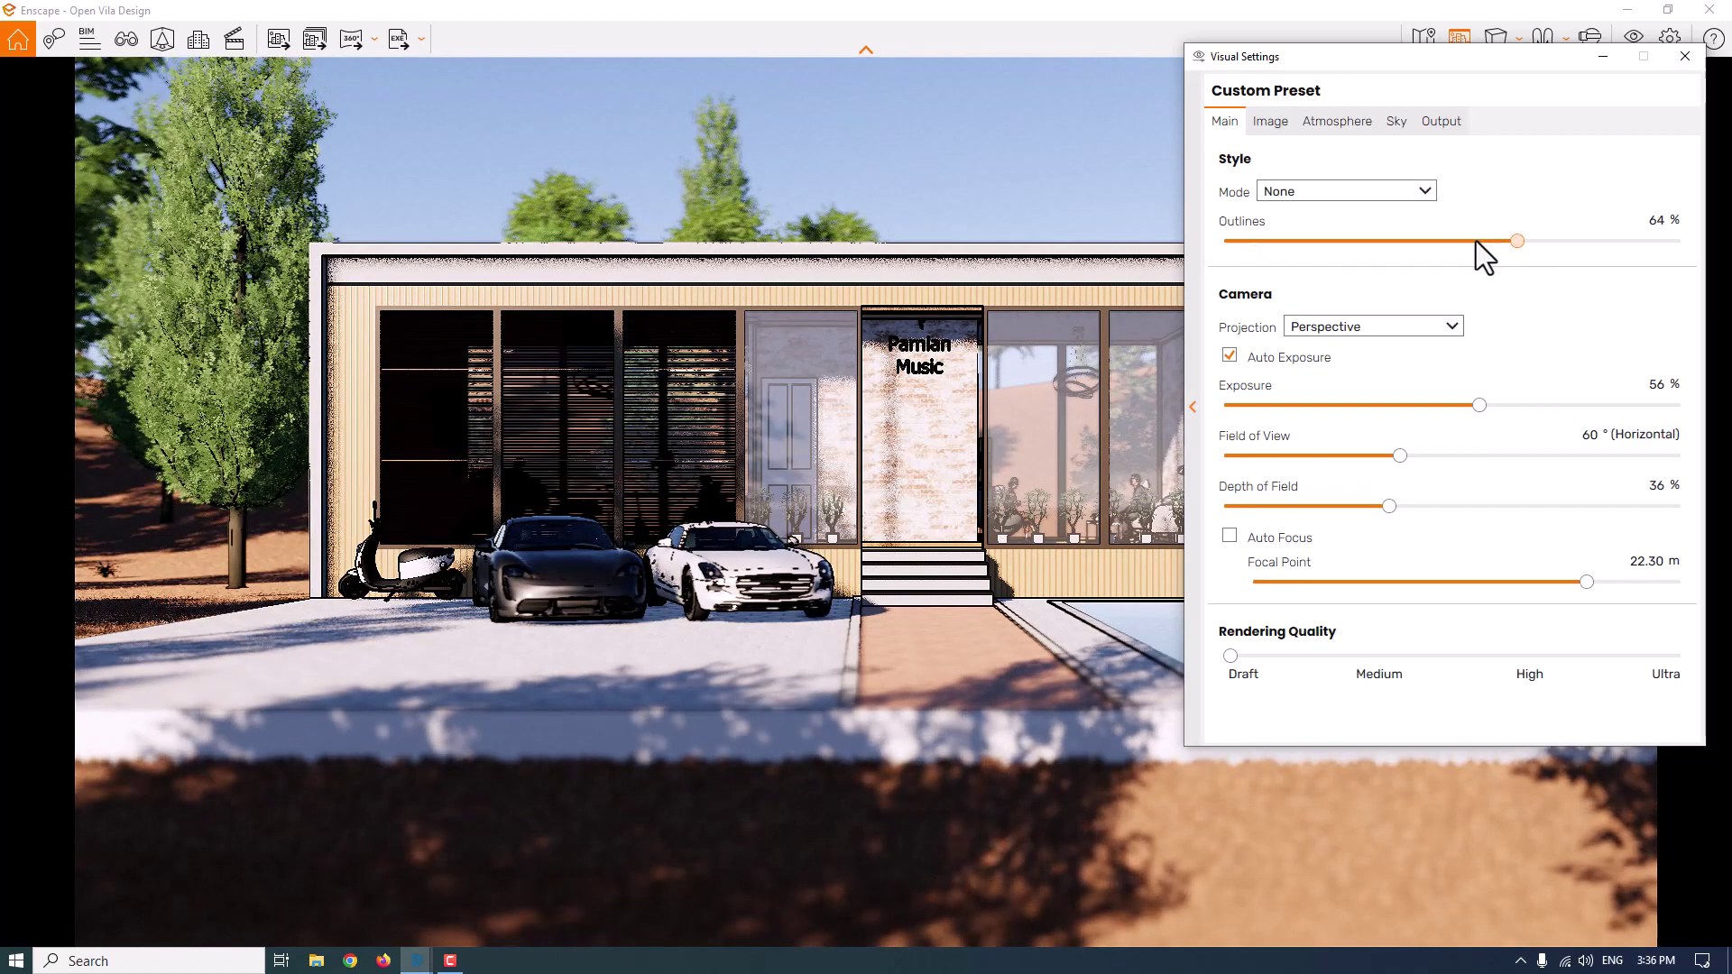
drag(1389, 243, 1367, 249)
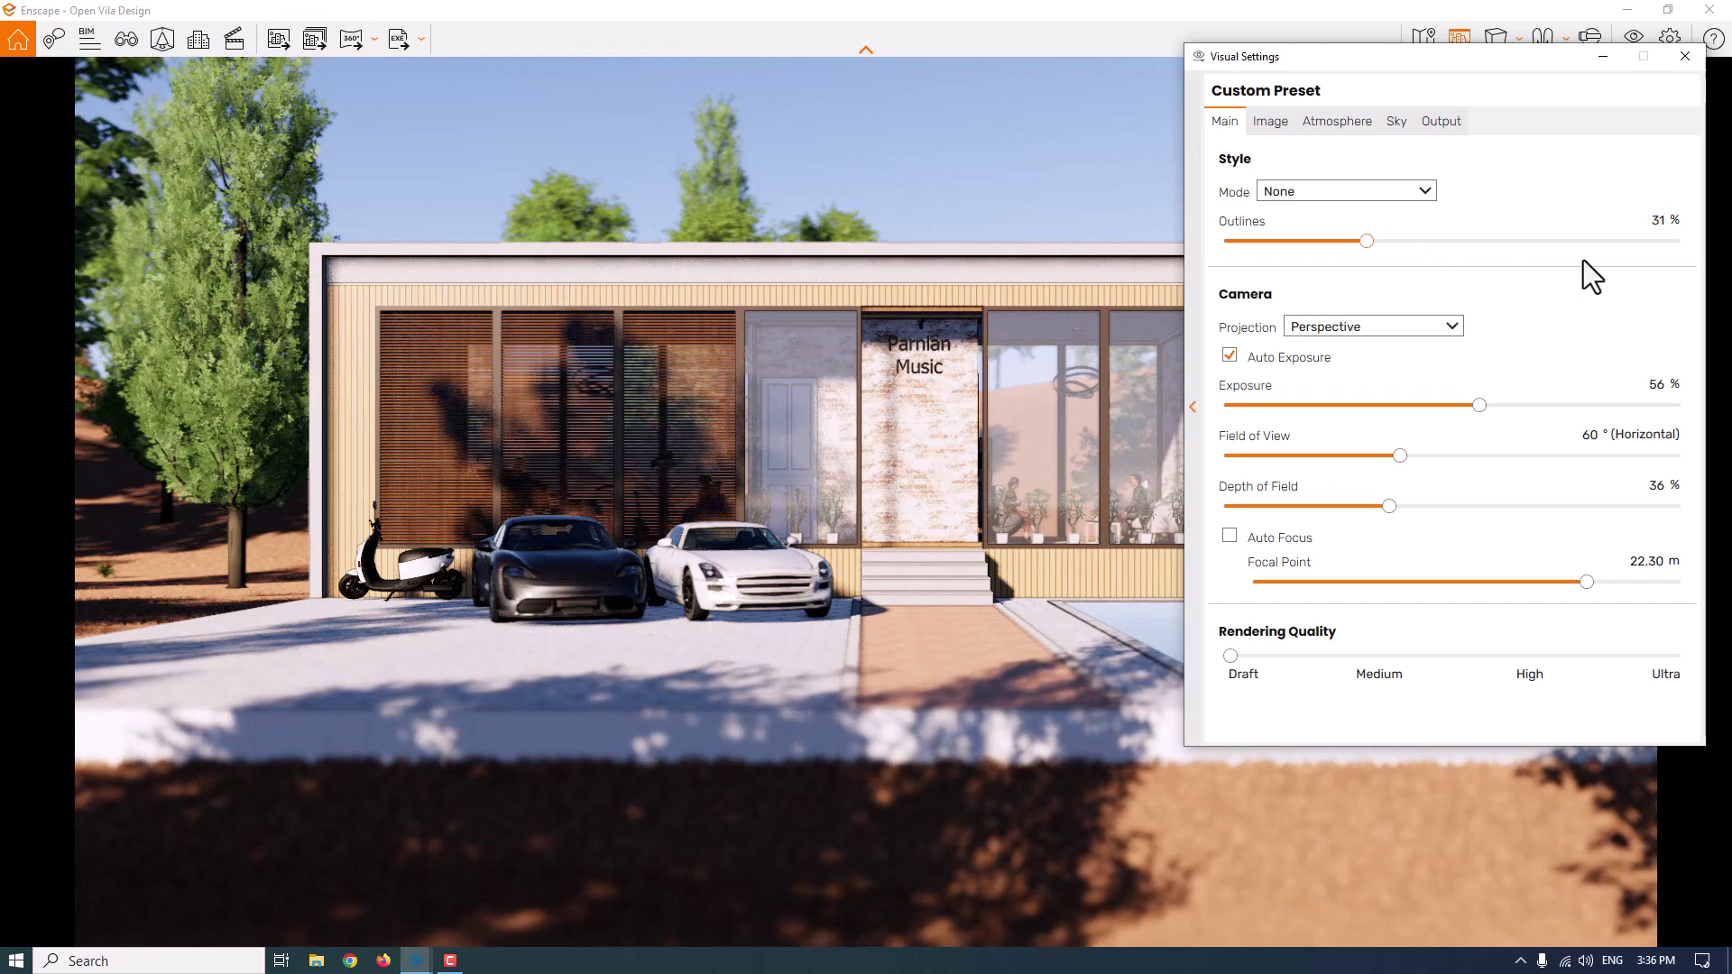
double_click(1656, 219)
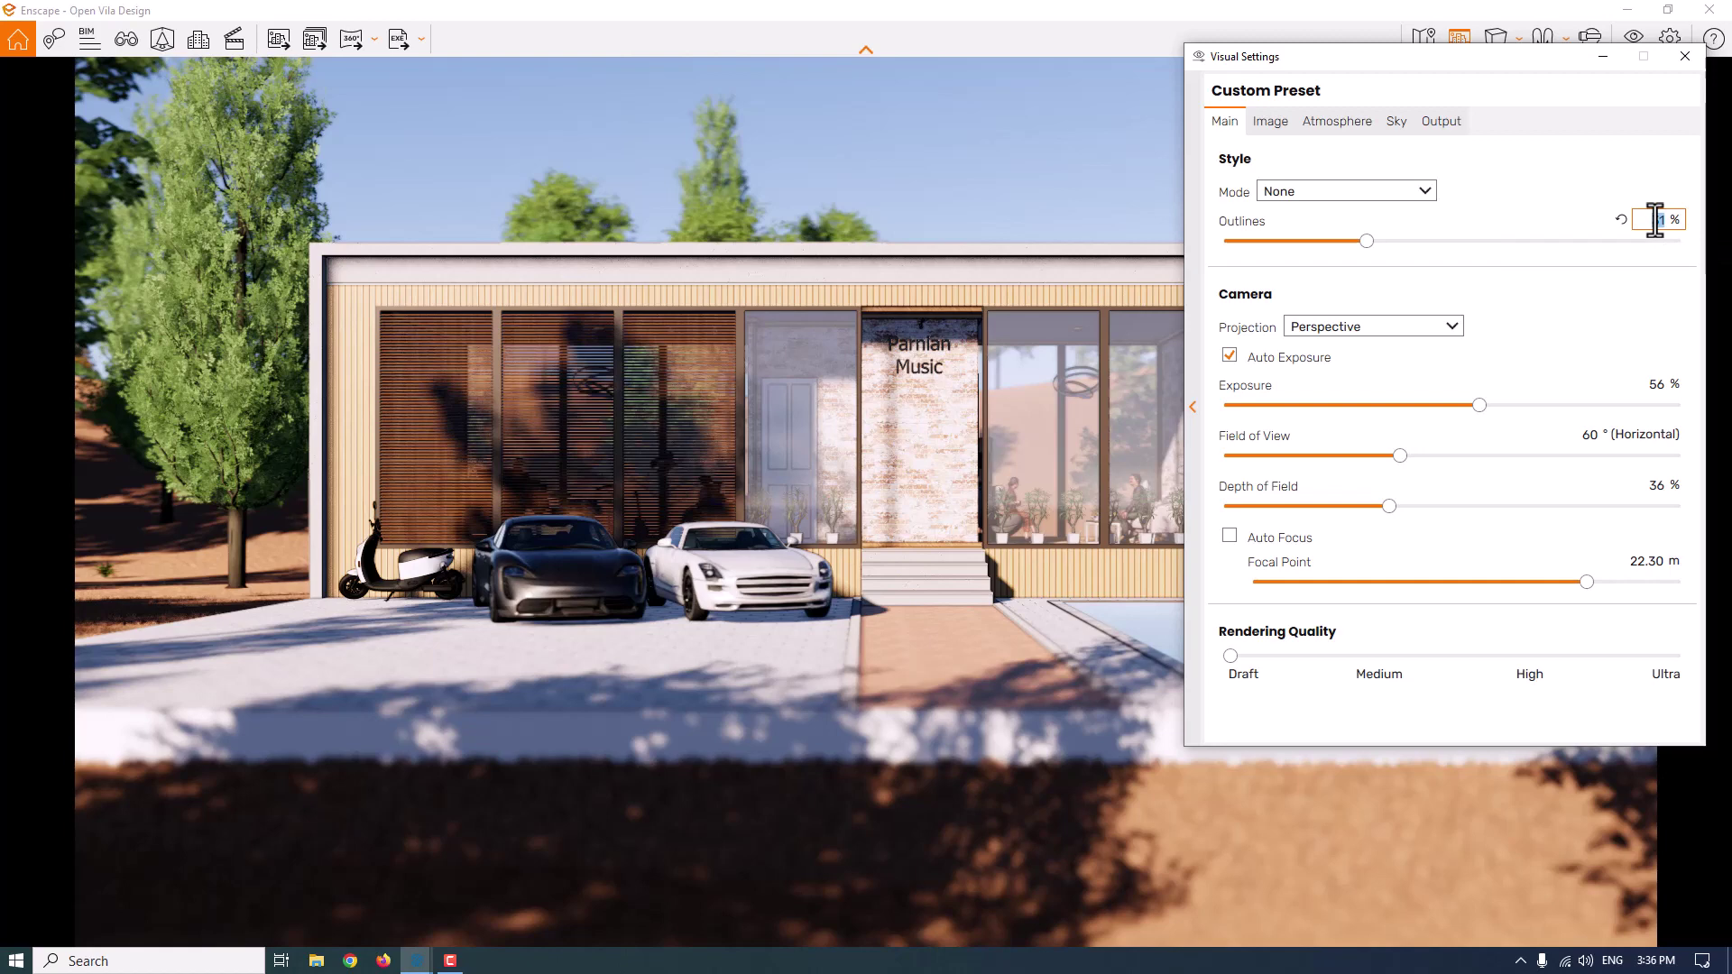
text(0)
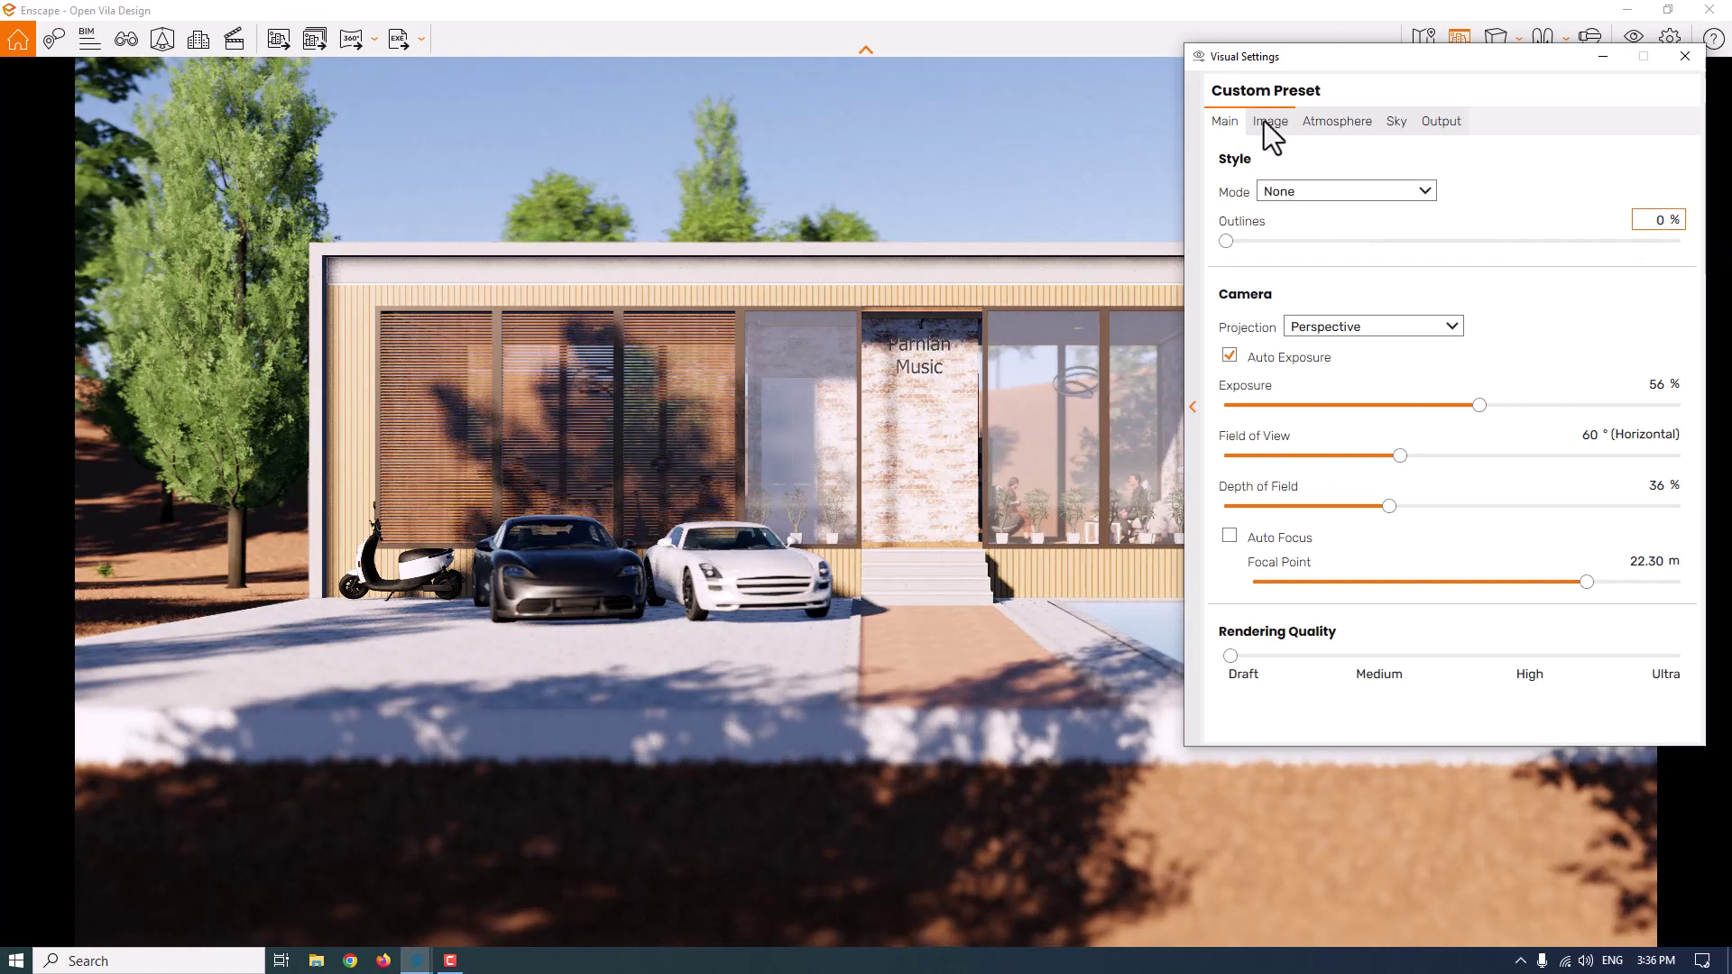
Move the Visual Settings window clear of the scene and set the atmosphere's shadow sharpness to 86%
click(1342, 120)
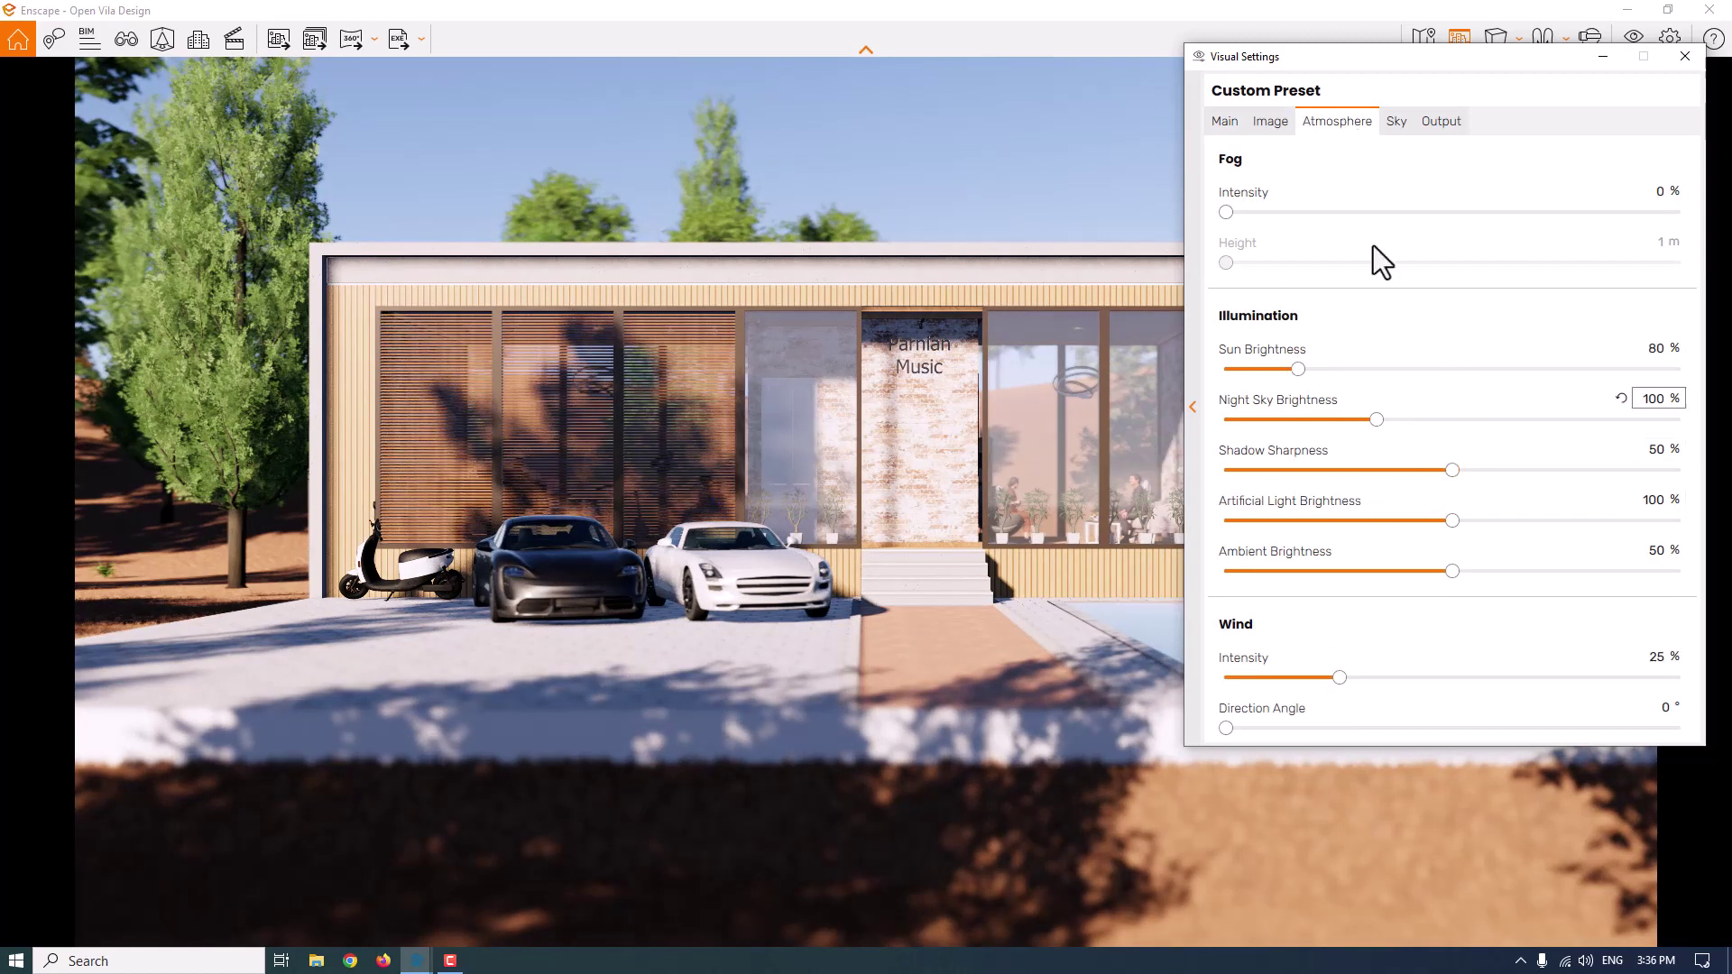
drag(1377, 67, 1387, 42)
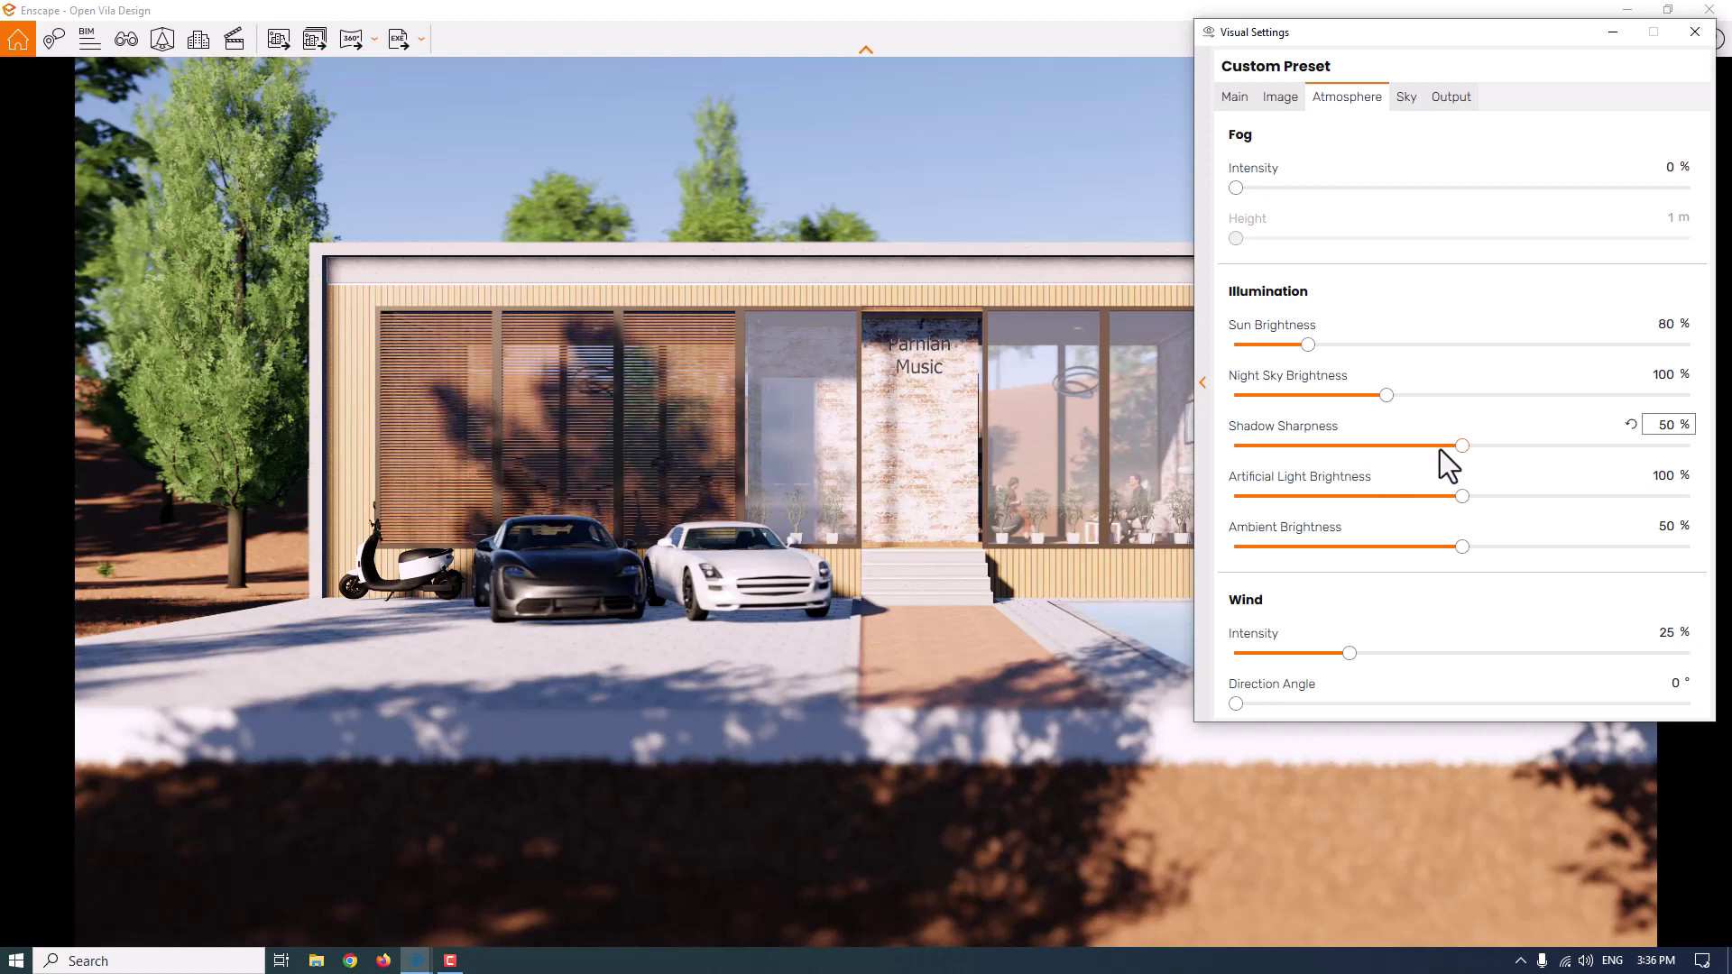
drag(1482, 448, 1691, 447)
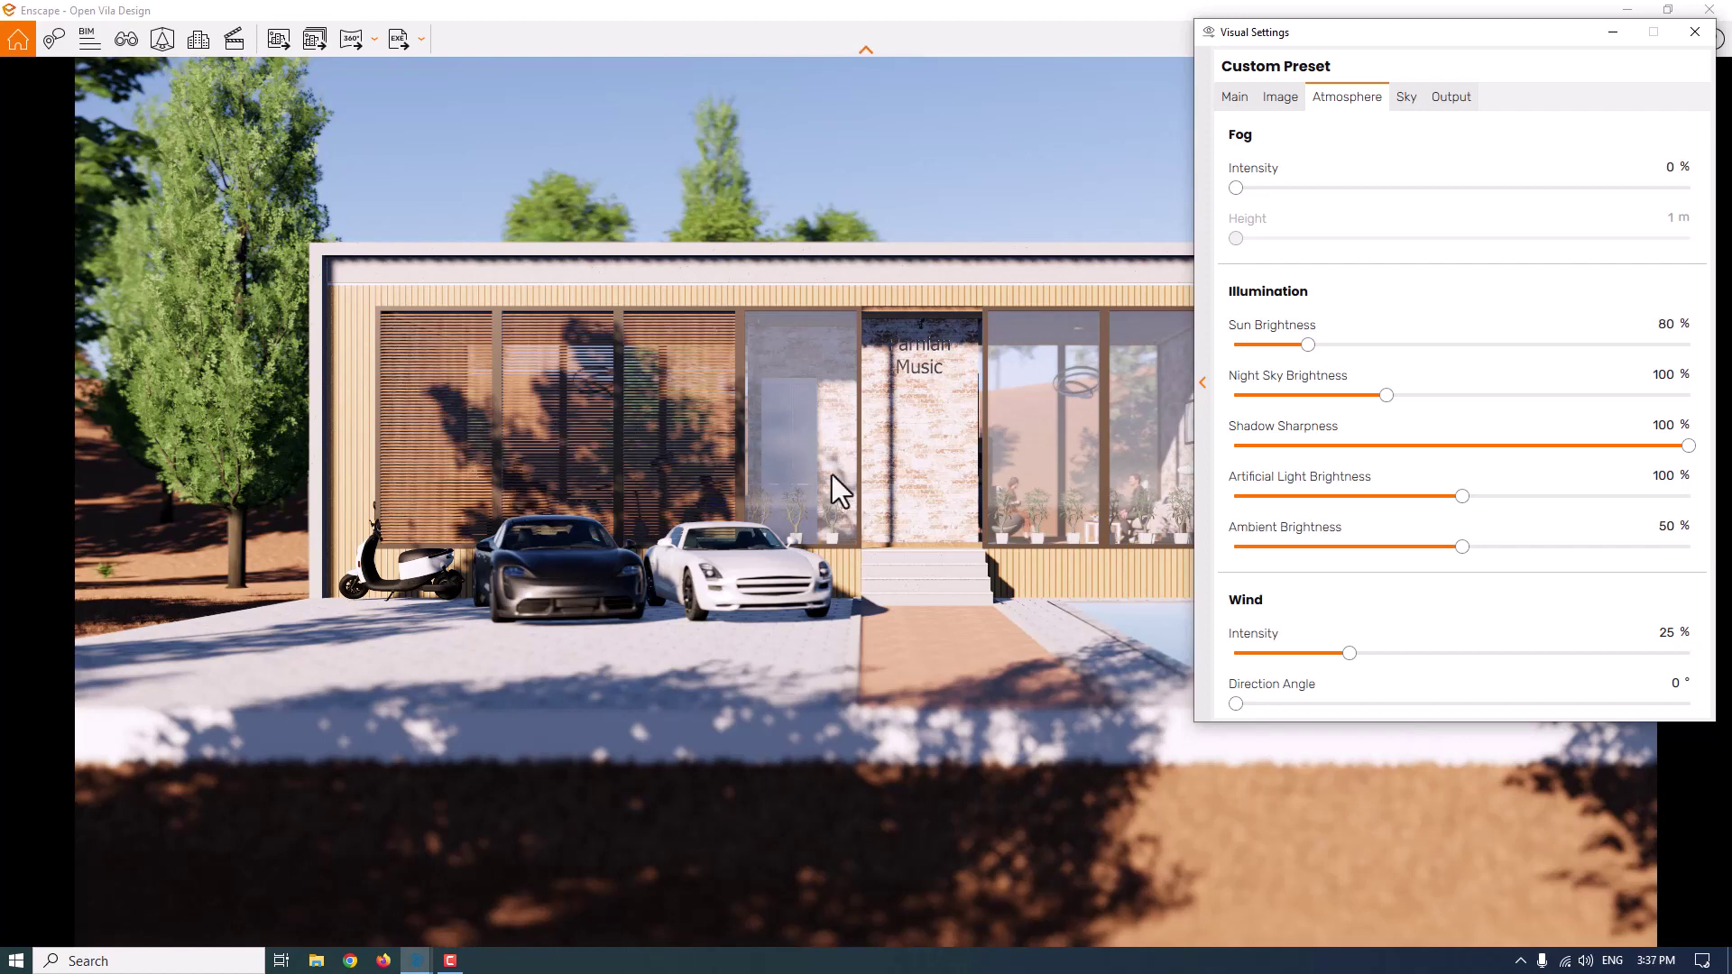
double_click(1661, 425)
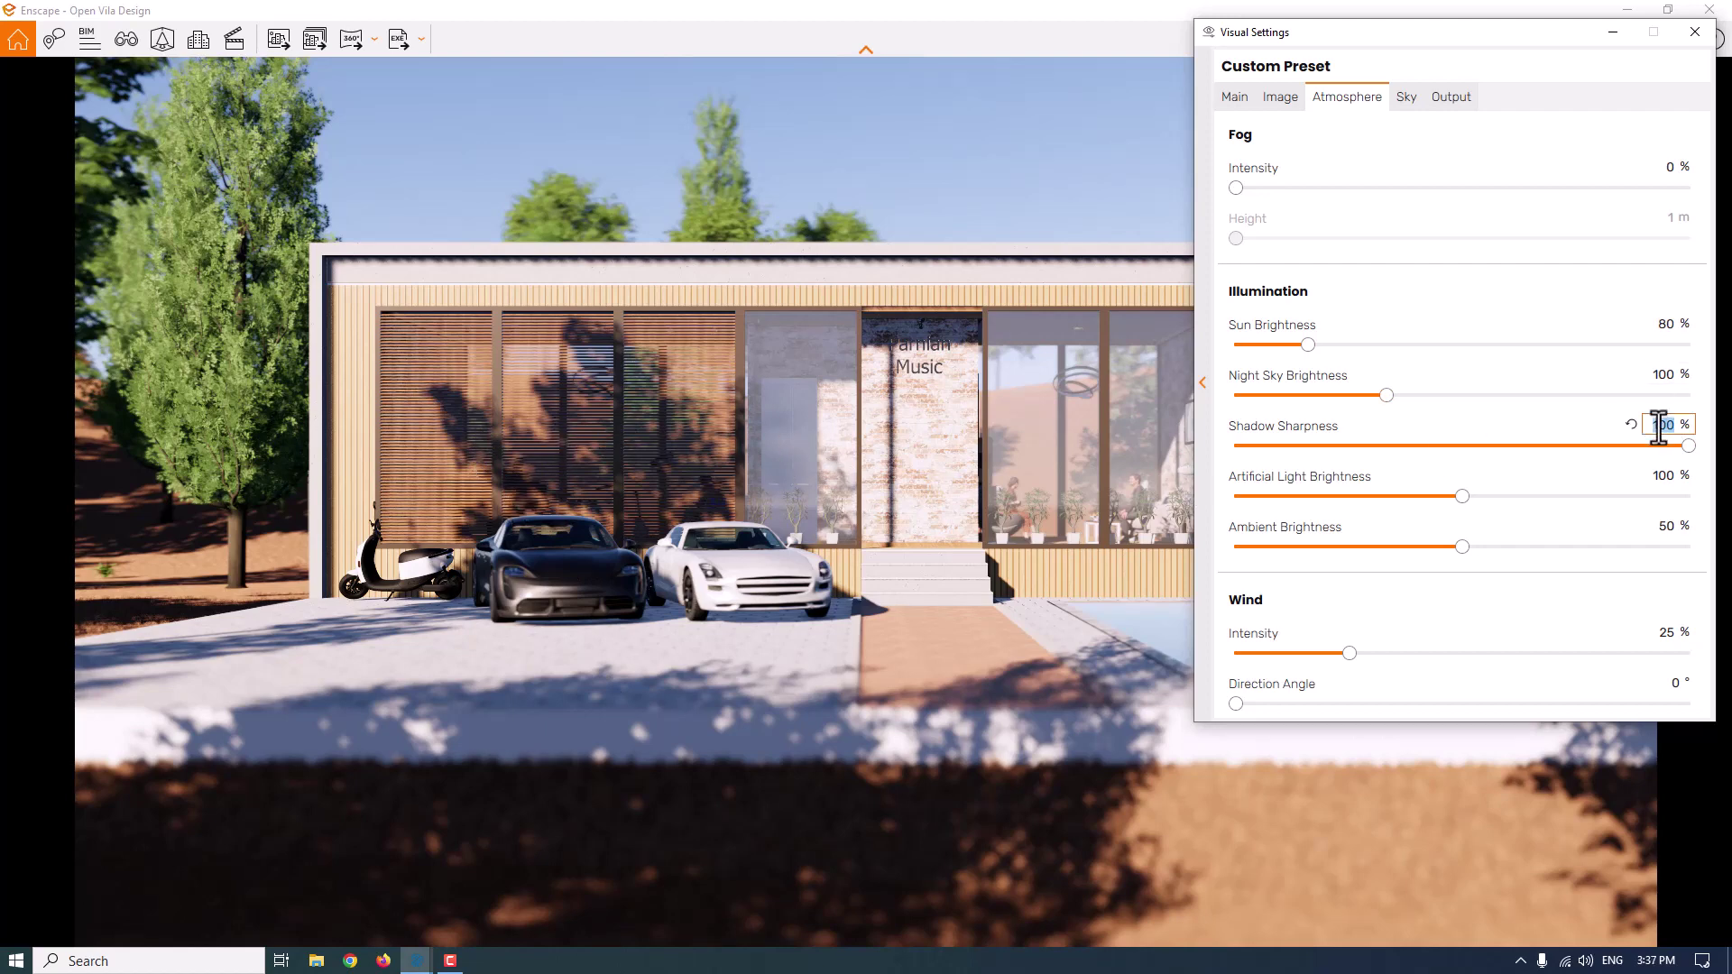
text(86)
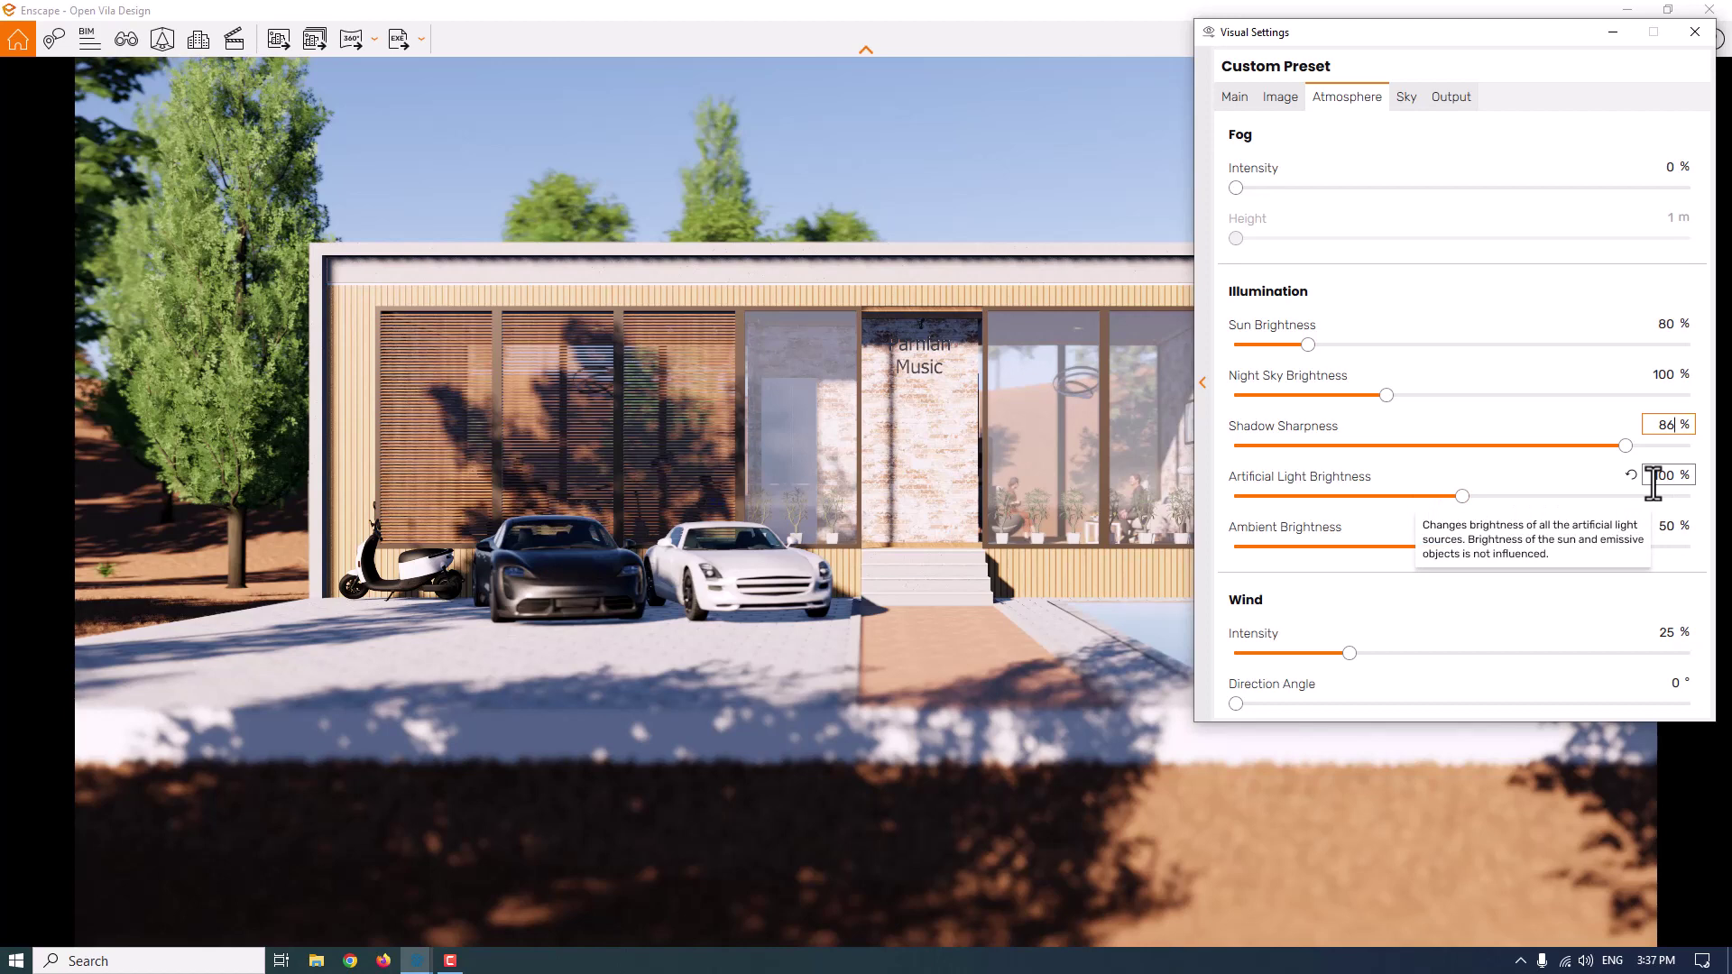
Set the sun brightness to 70% and, after trying 66%, the ambient brightness to 54%
click(1657, 326)
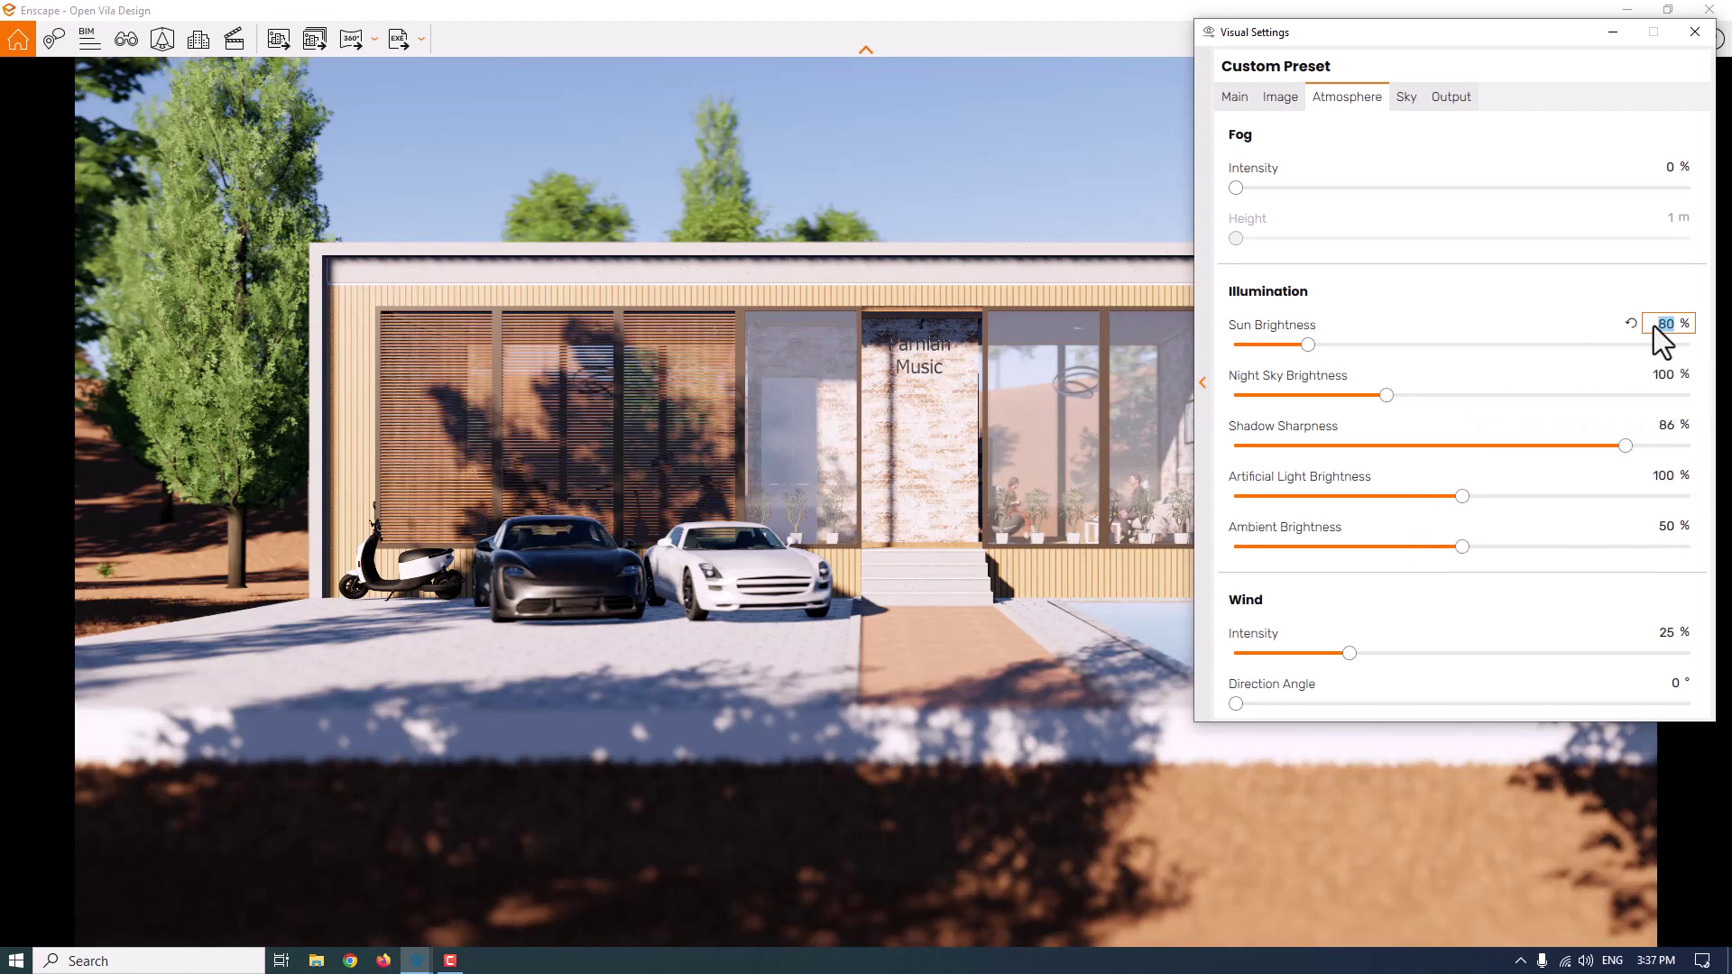
text(70)
key(Return)
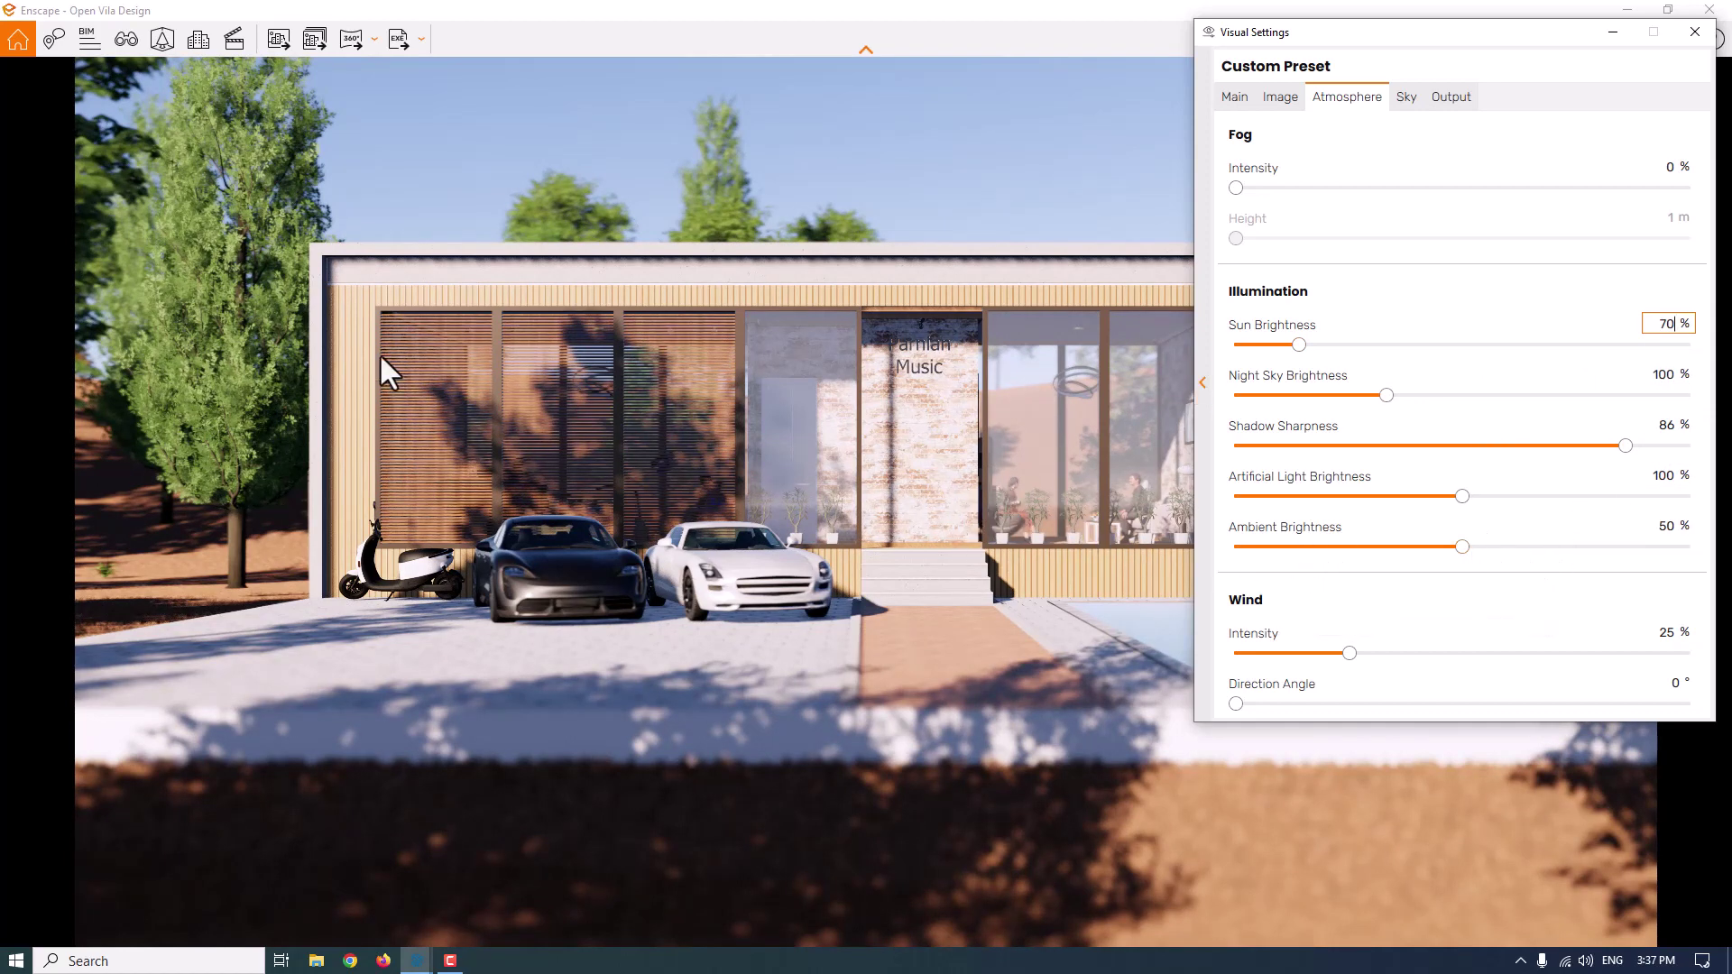
click(1657, 530)
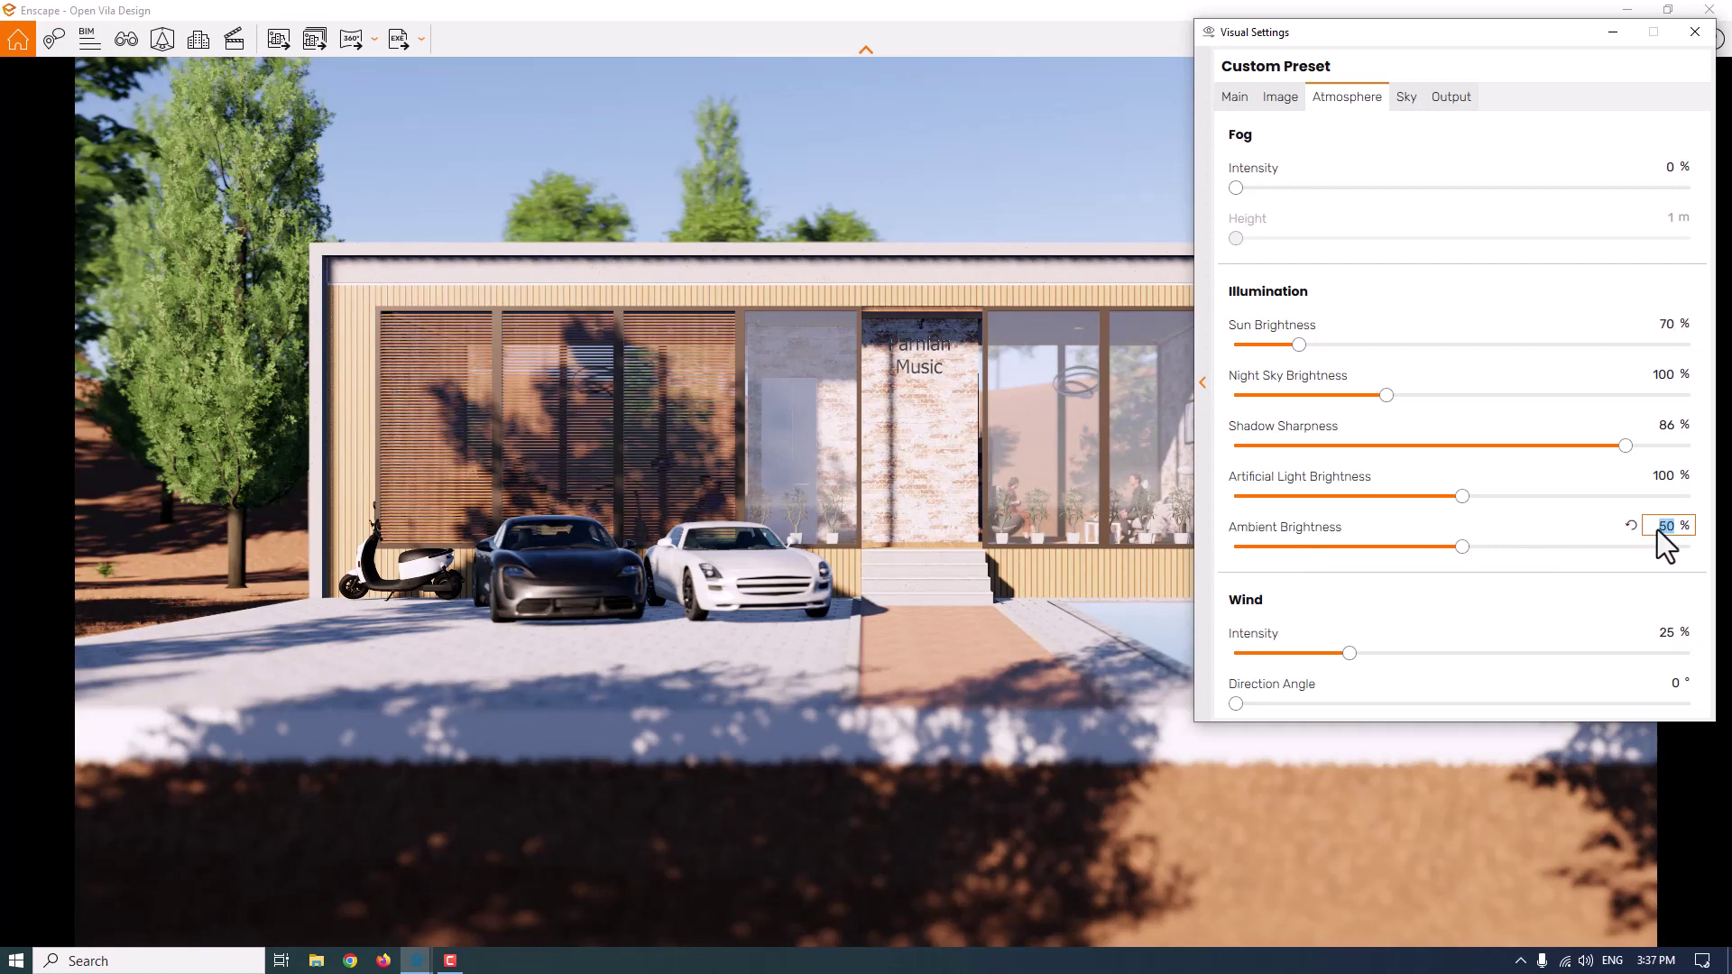
text(66)
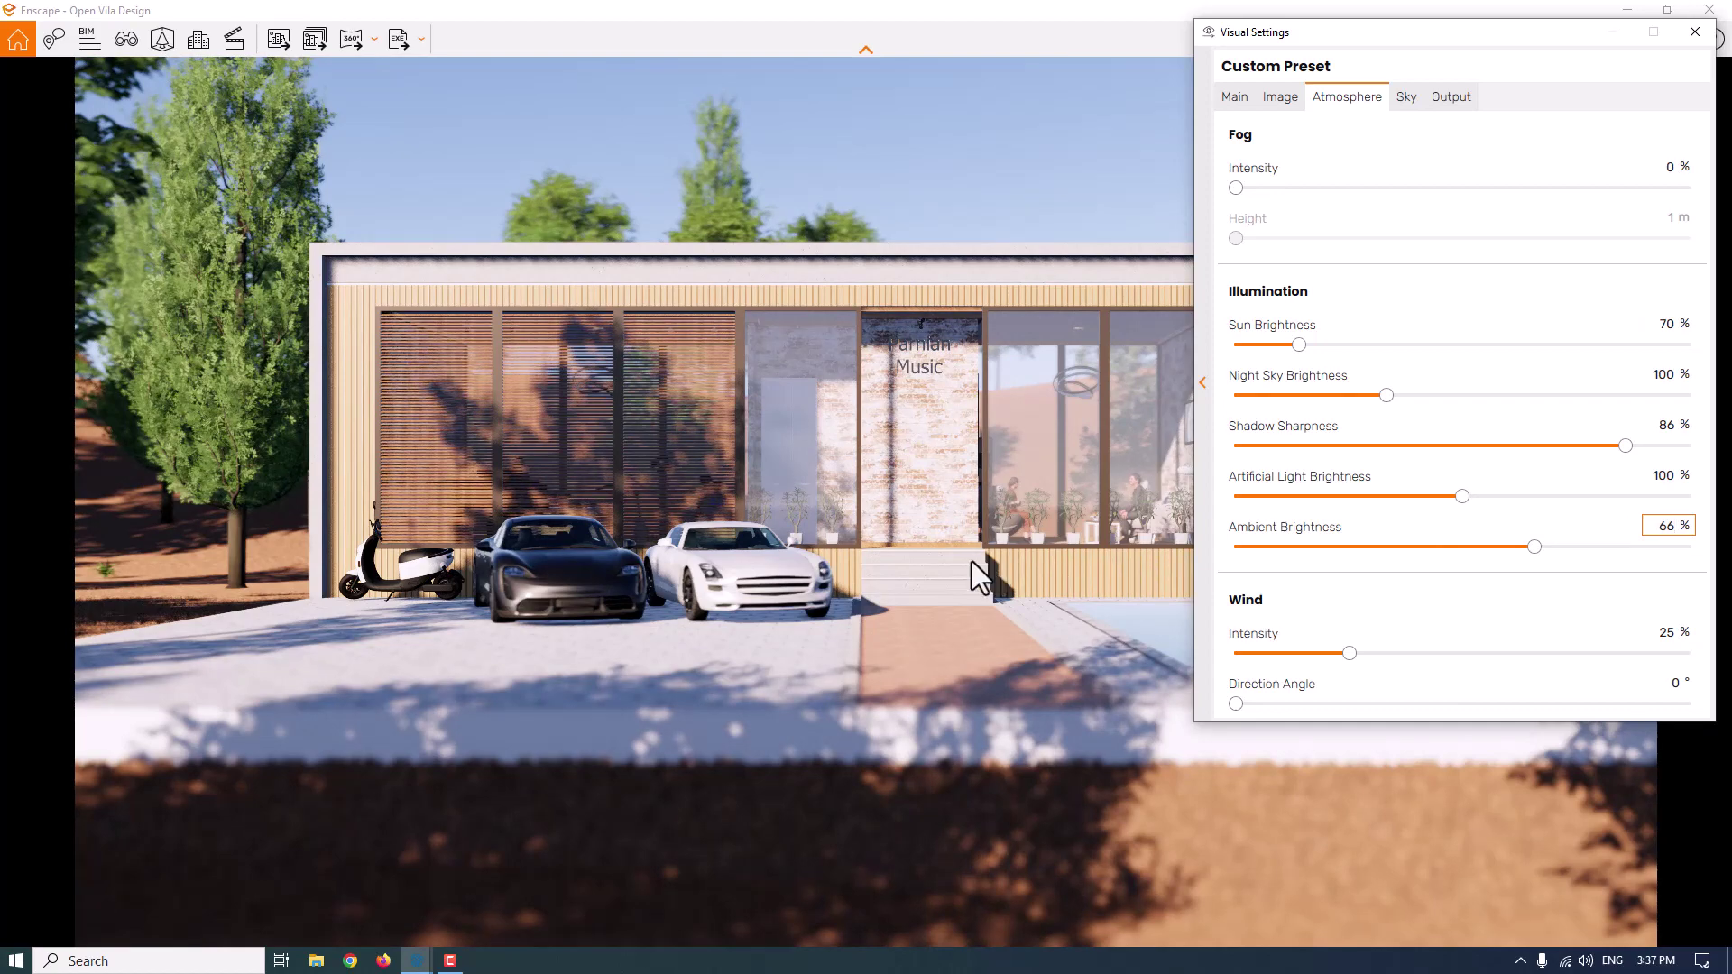
click(1660, 529)
text(54)
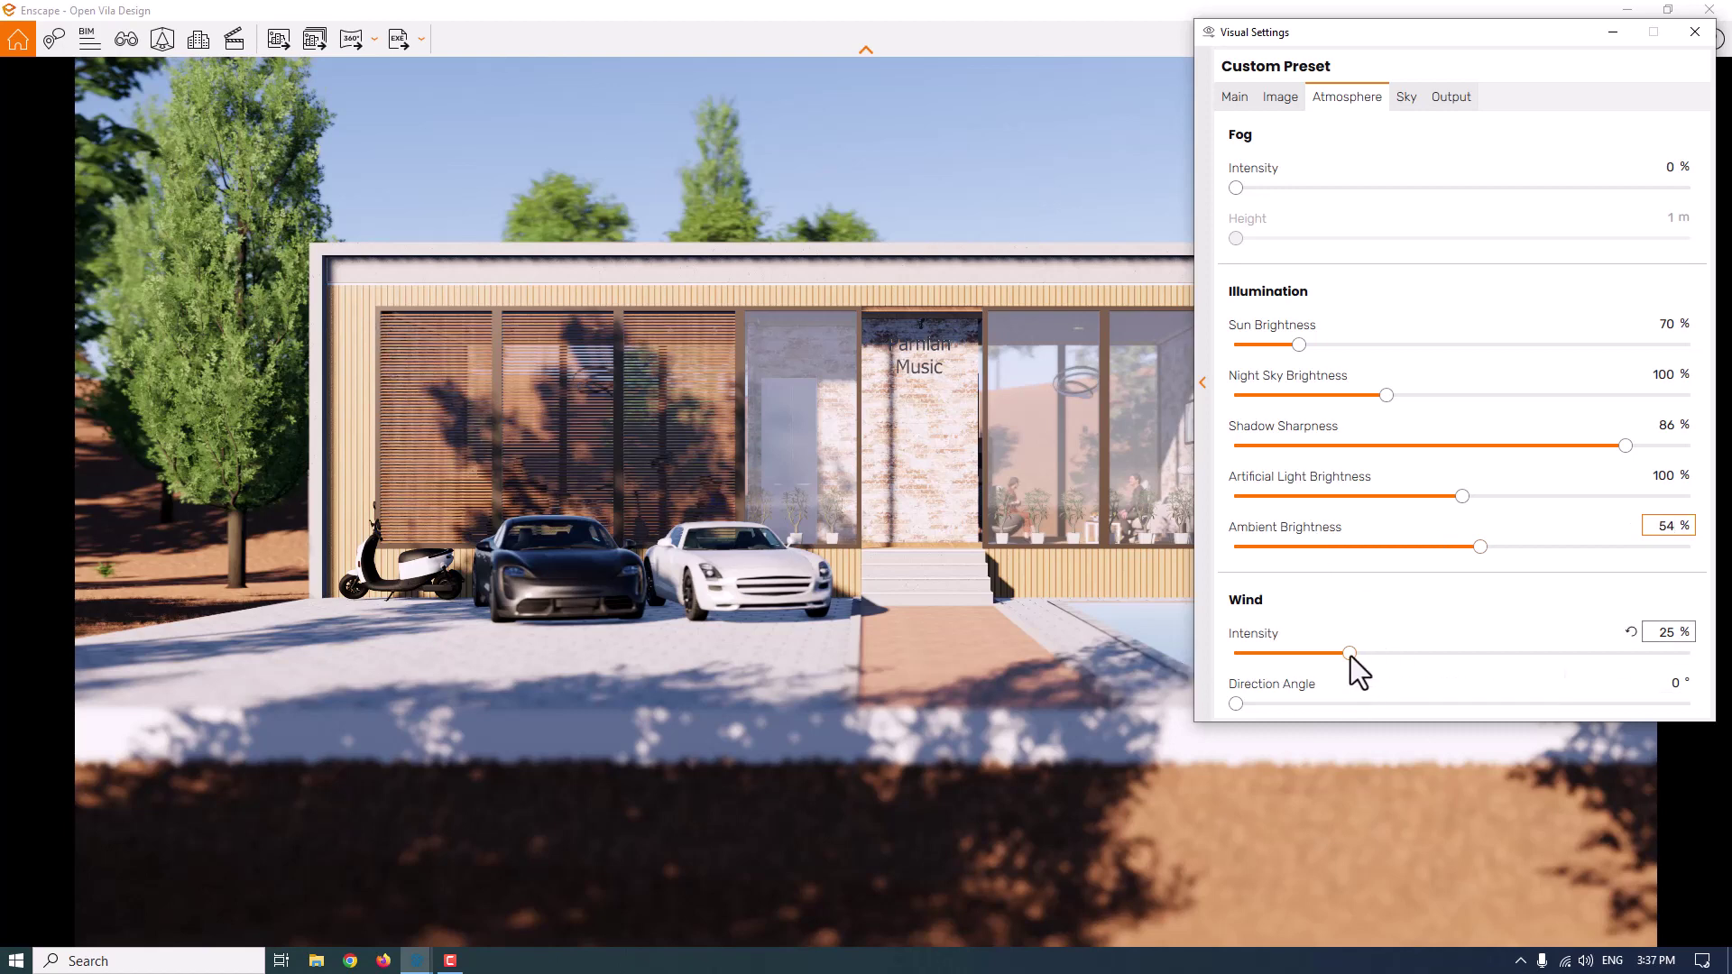
Raise the wind intensity to 100%
drag(1350, 653, 1366, 653)
drag(1597, 646, 1692, 653)
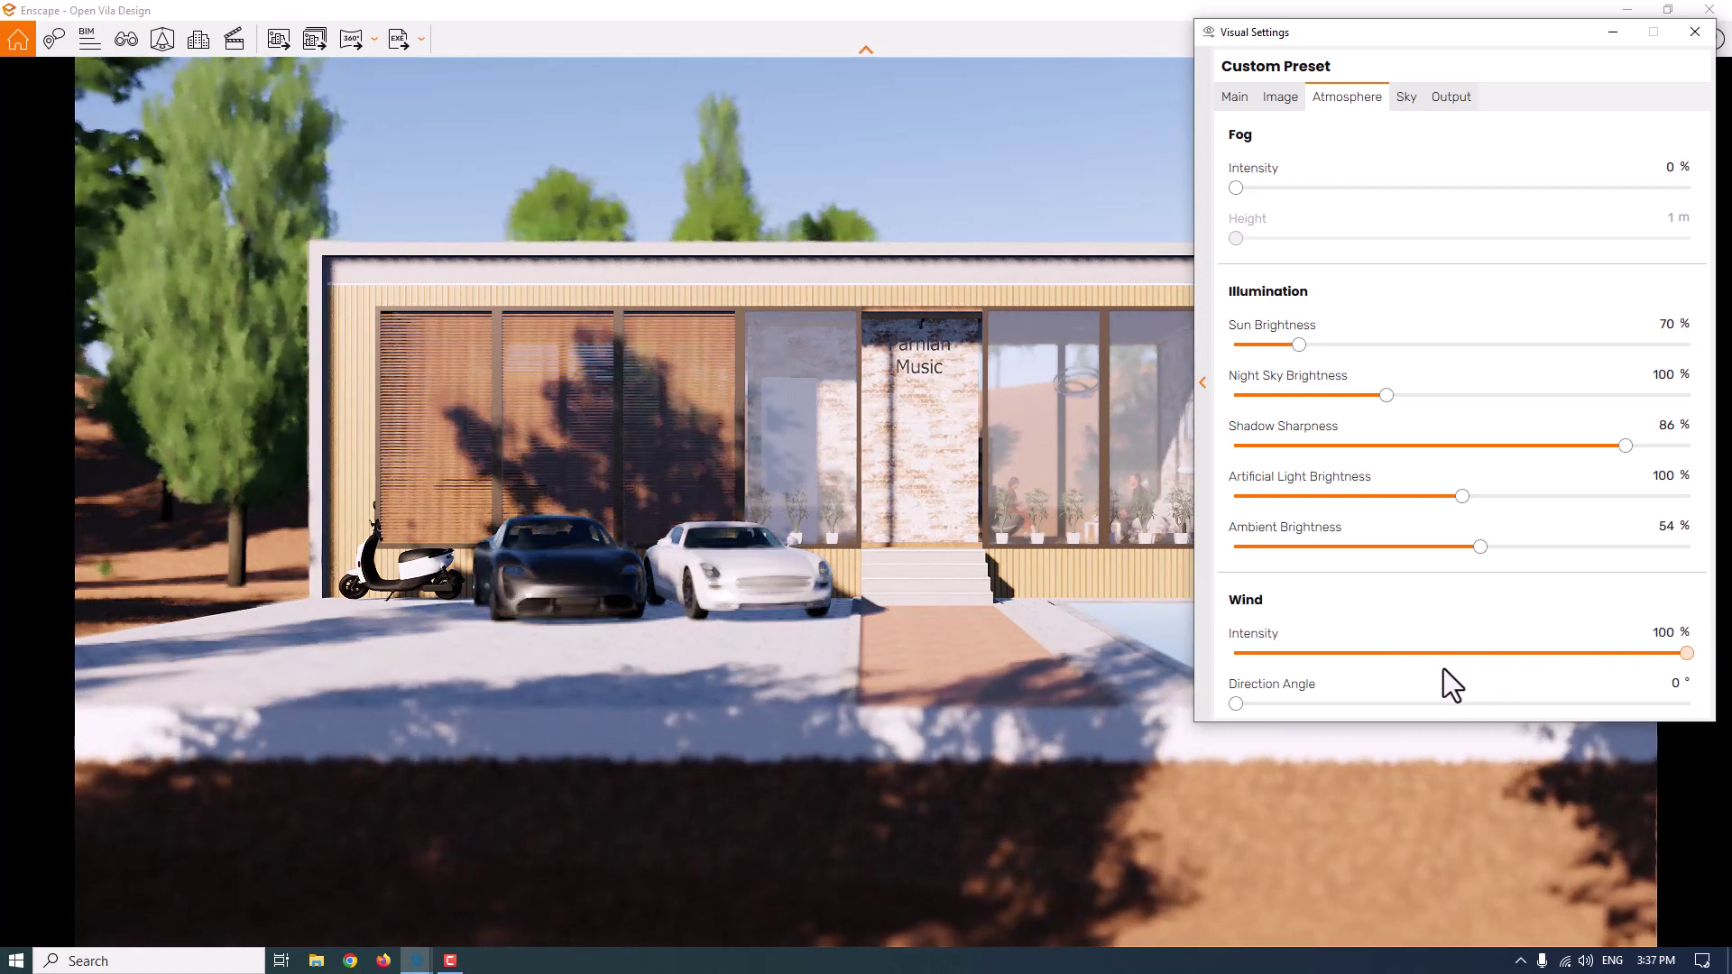
Set the wind intensity to 8%
click(1665, 633)
text(18)
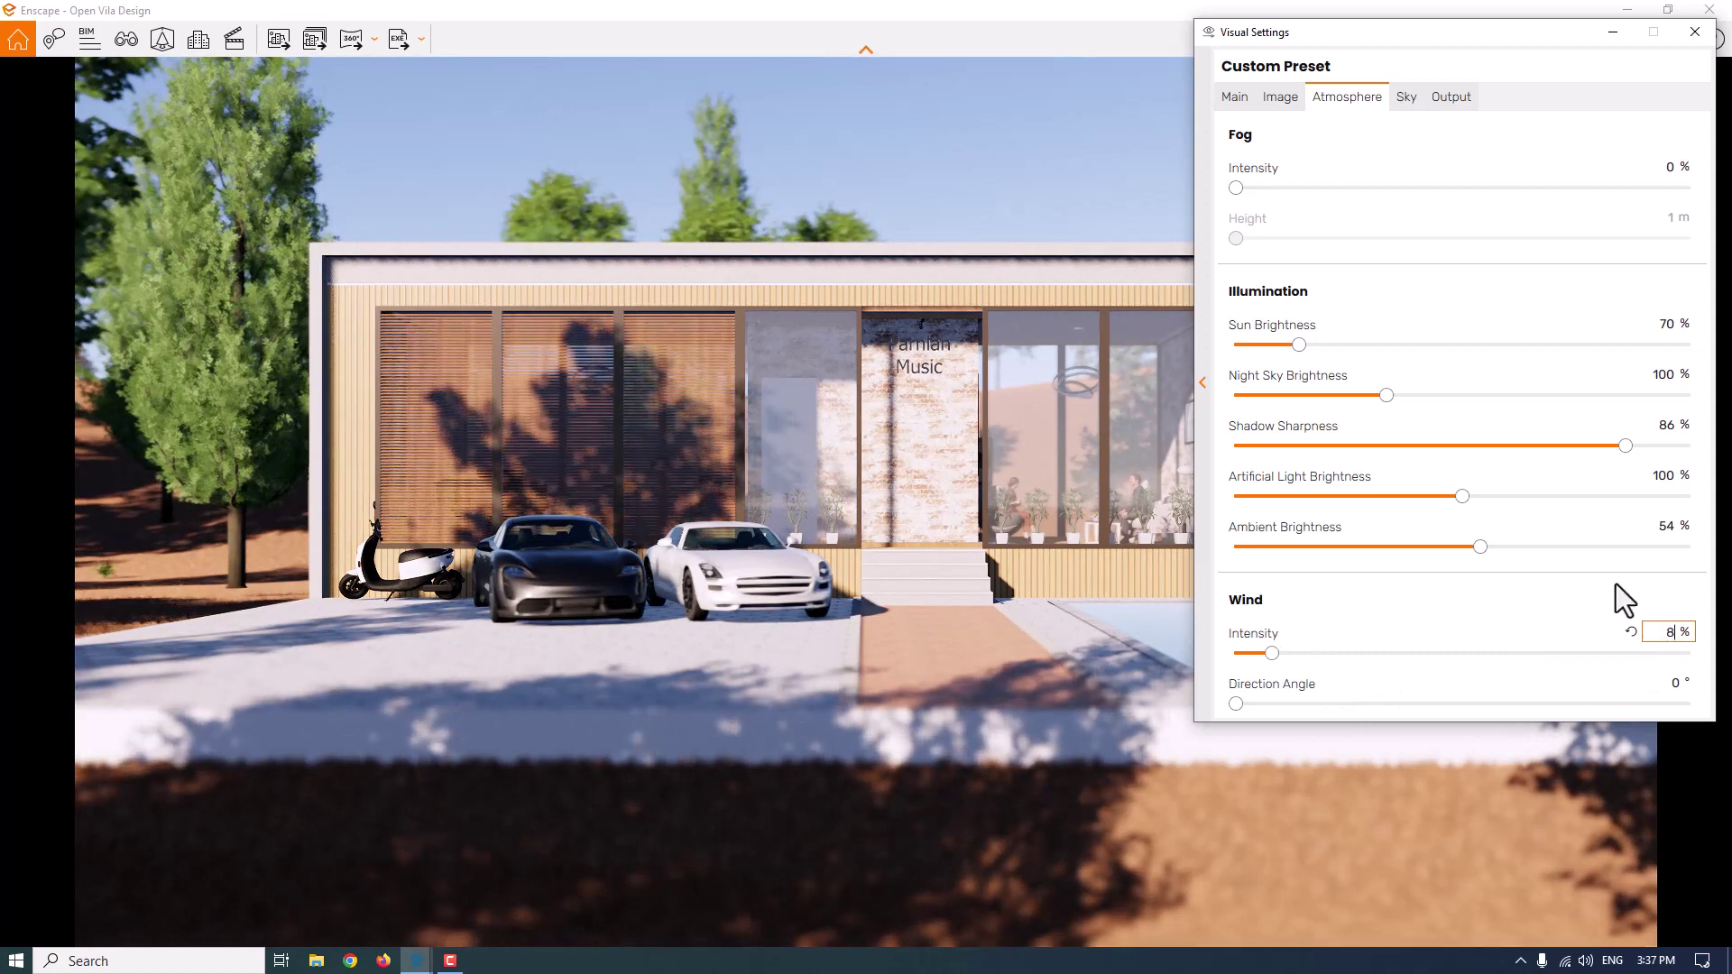
Set the file format for exported images to JPEG Image (*.jpg)
click(1407, 99)
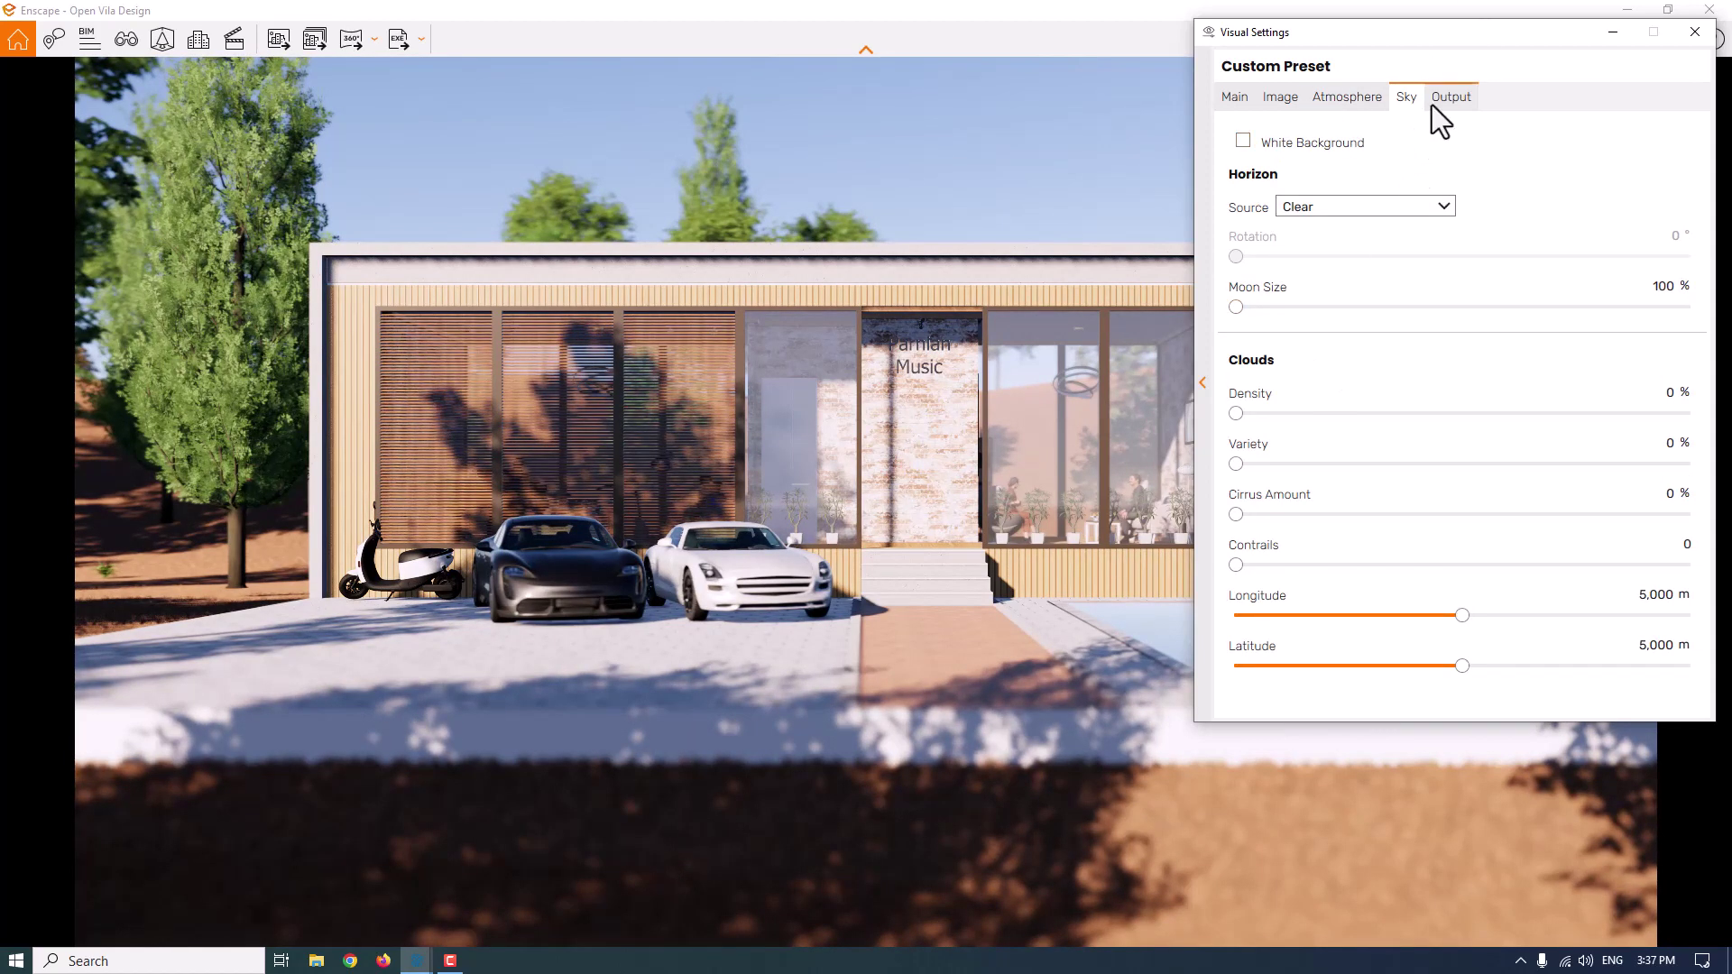
click(1449, 98)
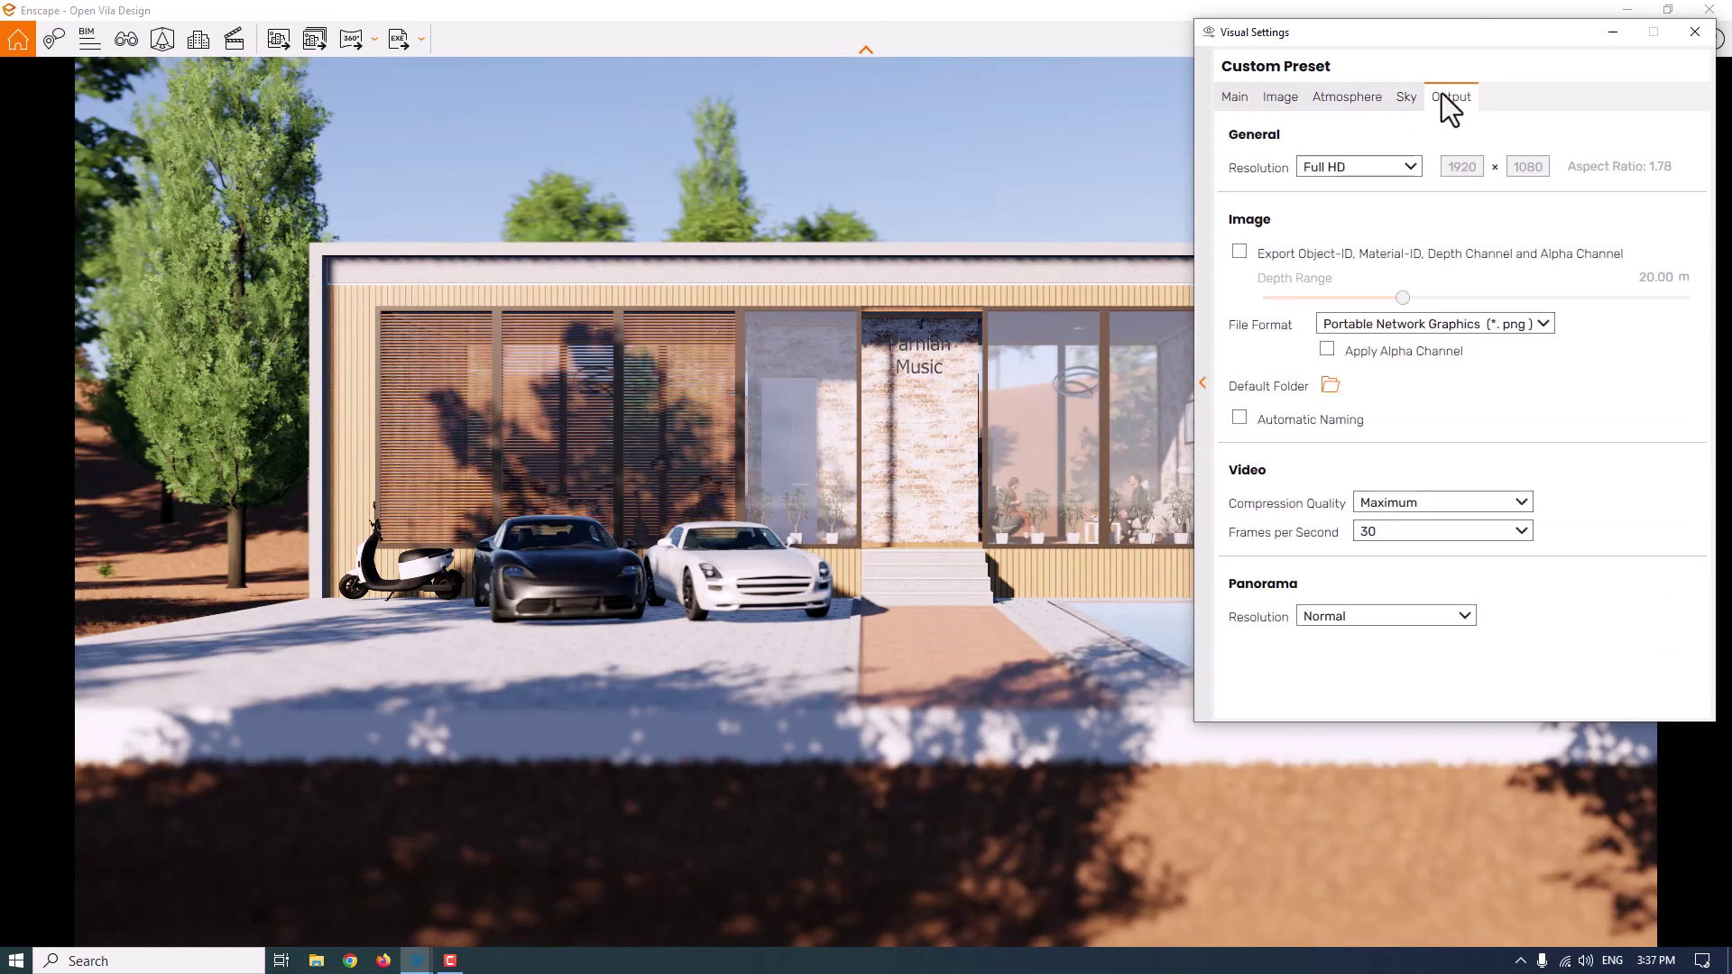
click(1387, 318)
click(1367, 368)
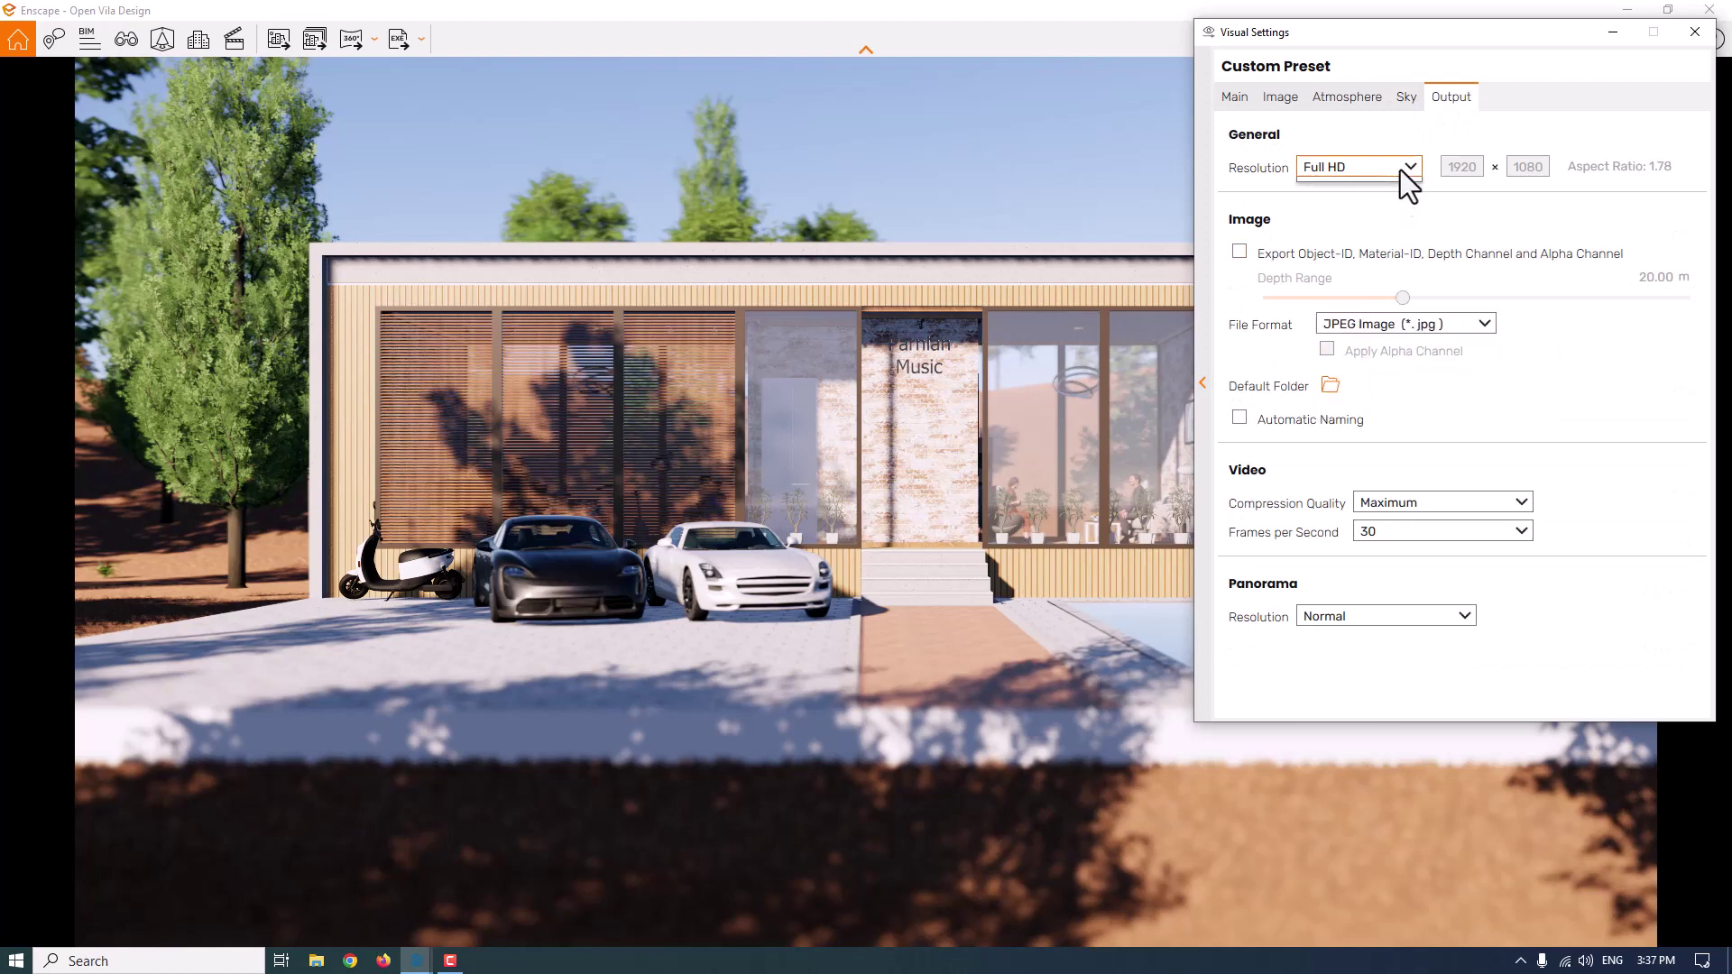
Switch the output resolution to Custom and set it to 2560 × 1920
click(1400, 170)
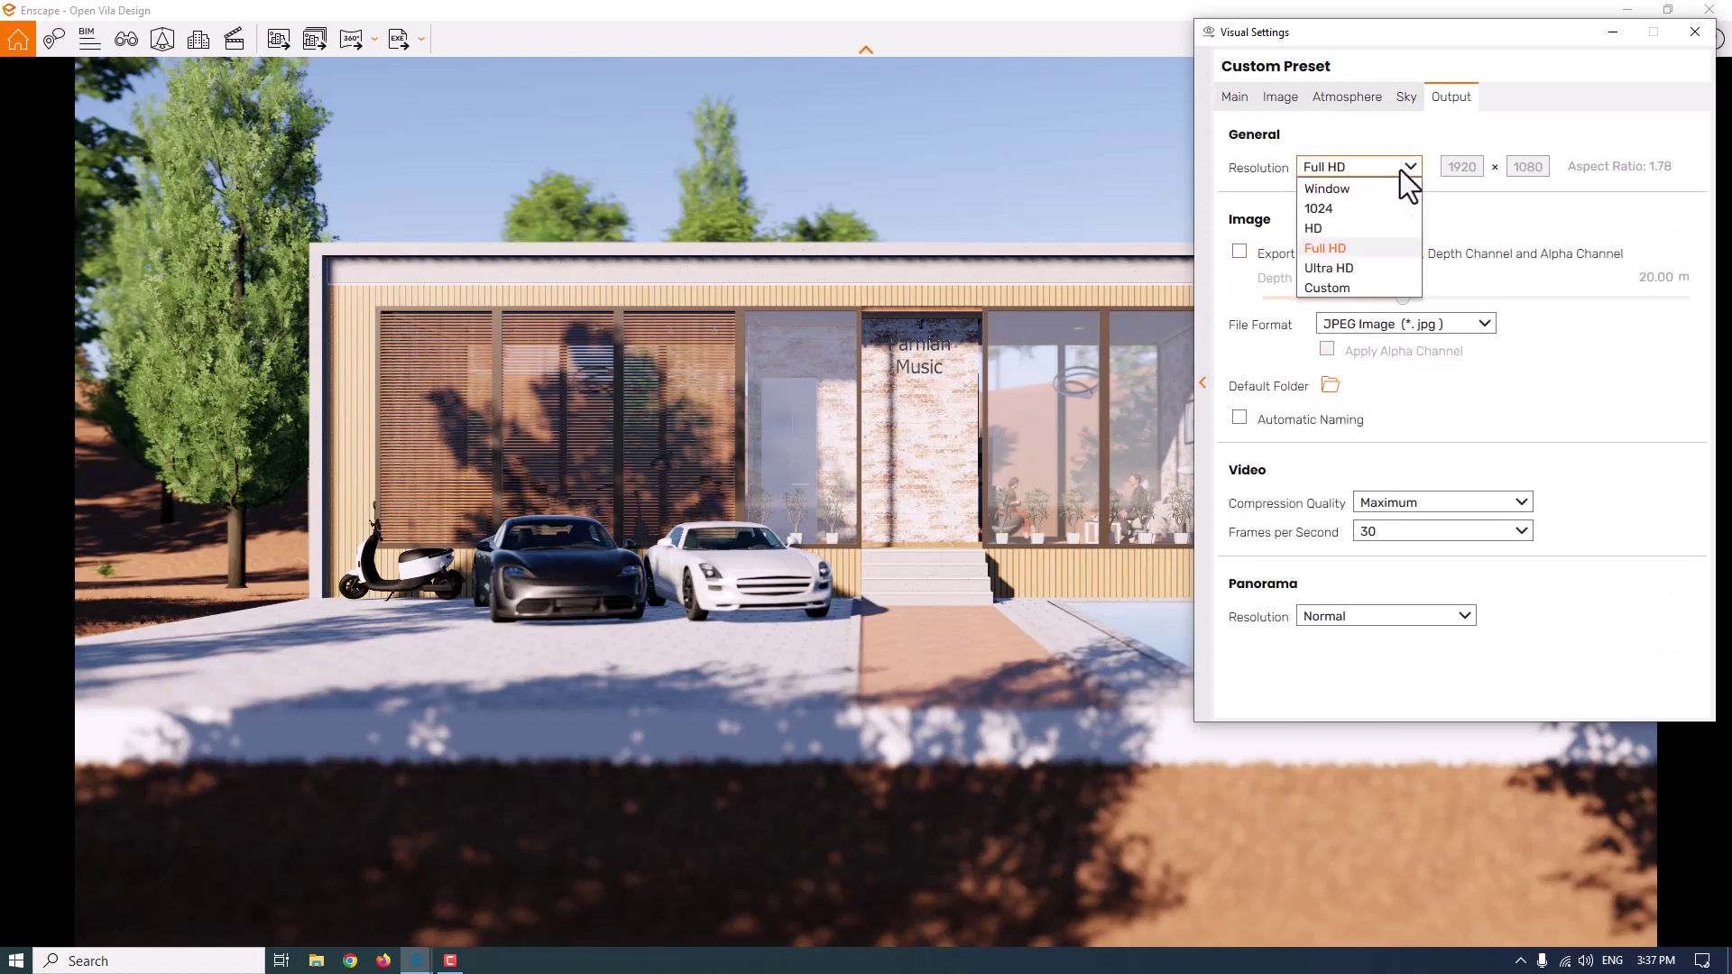
click(1348, 289)
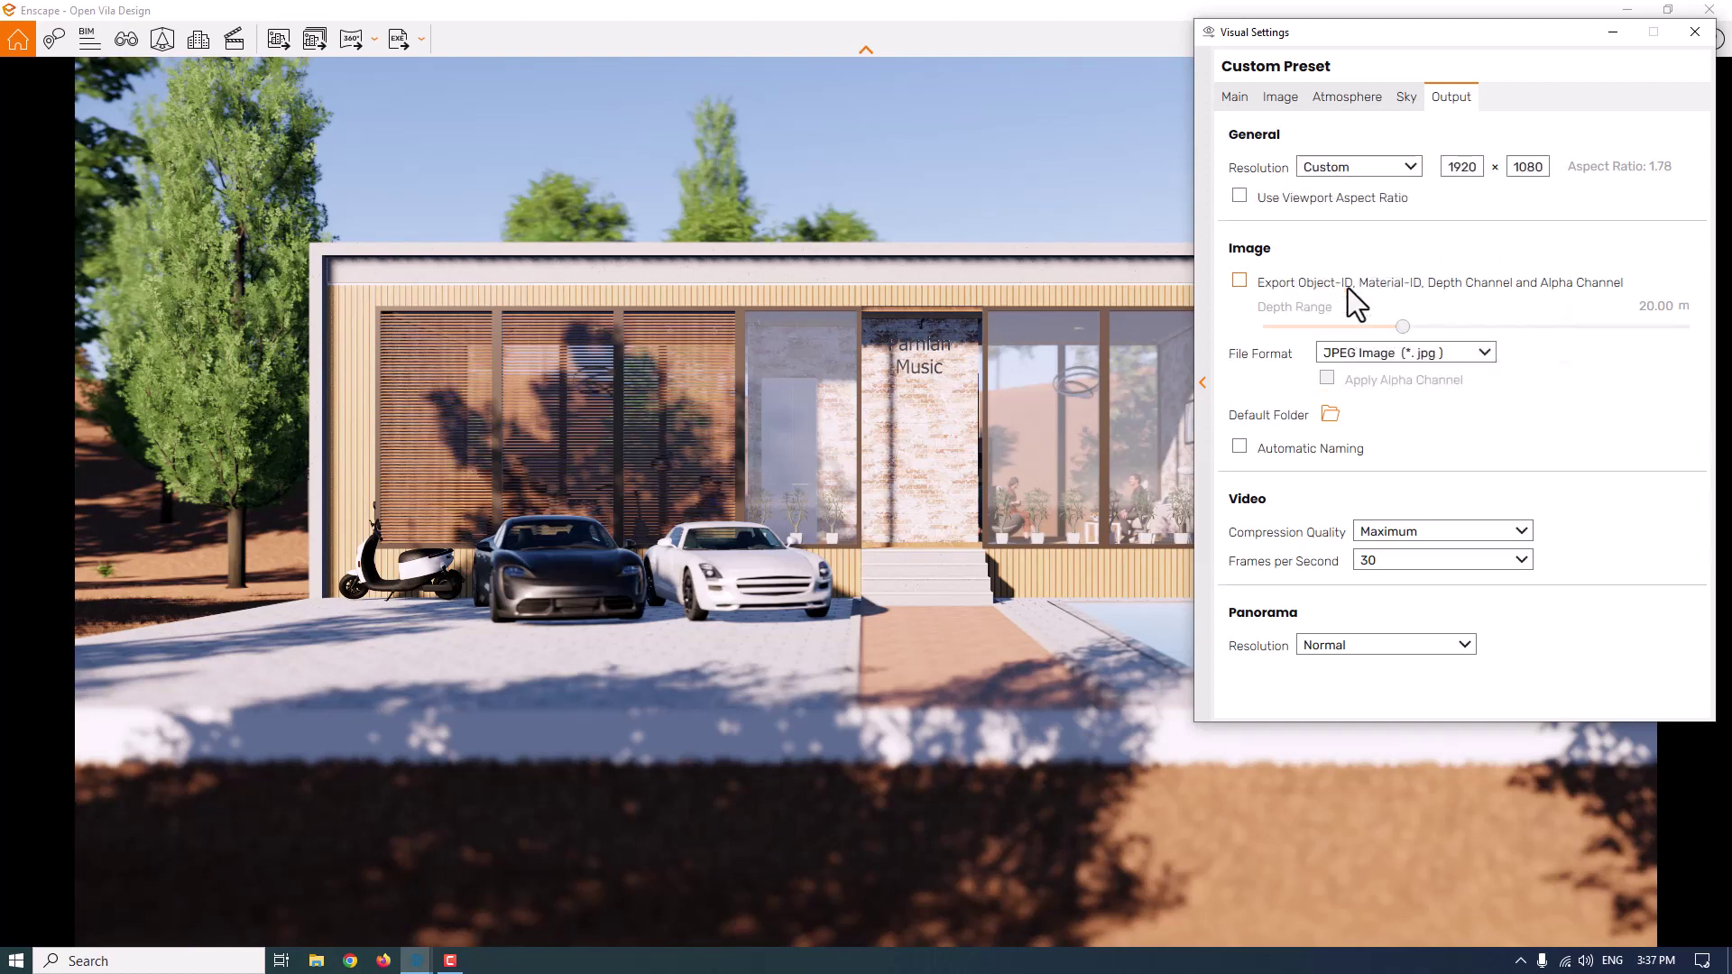
double_click(1469, 171)
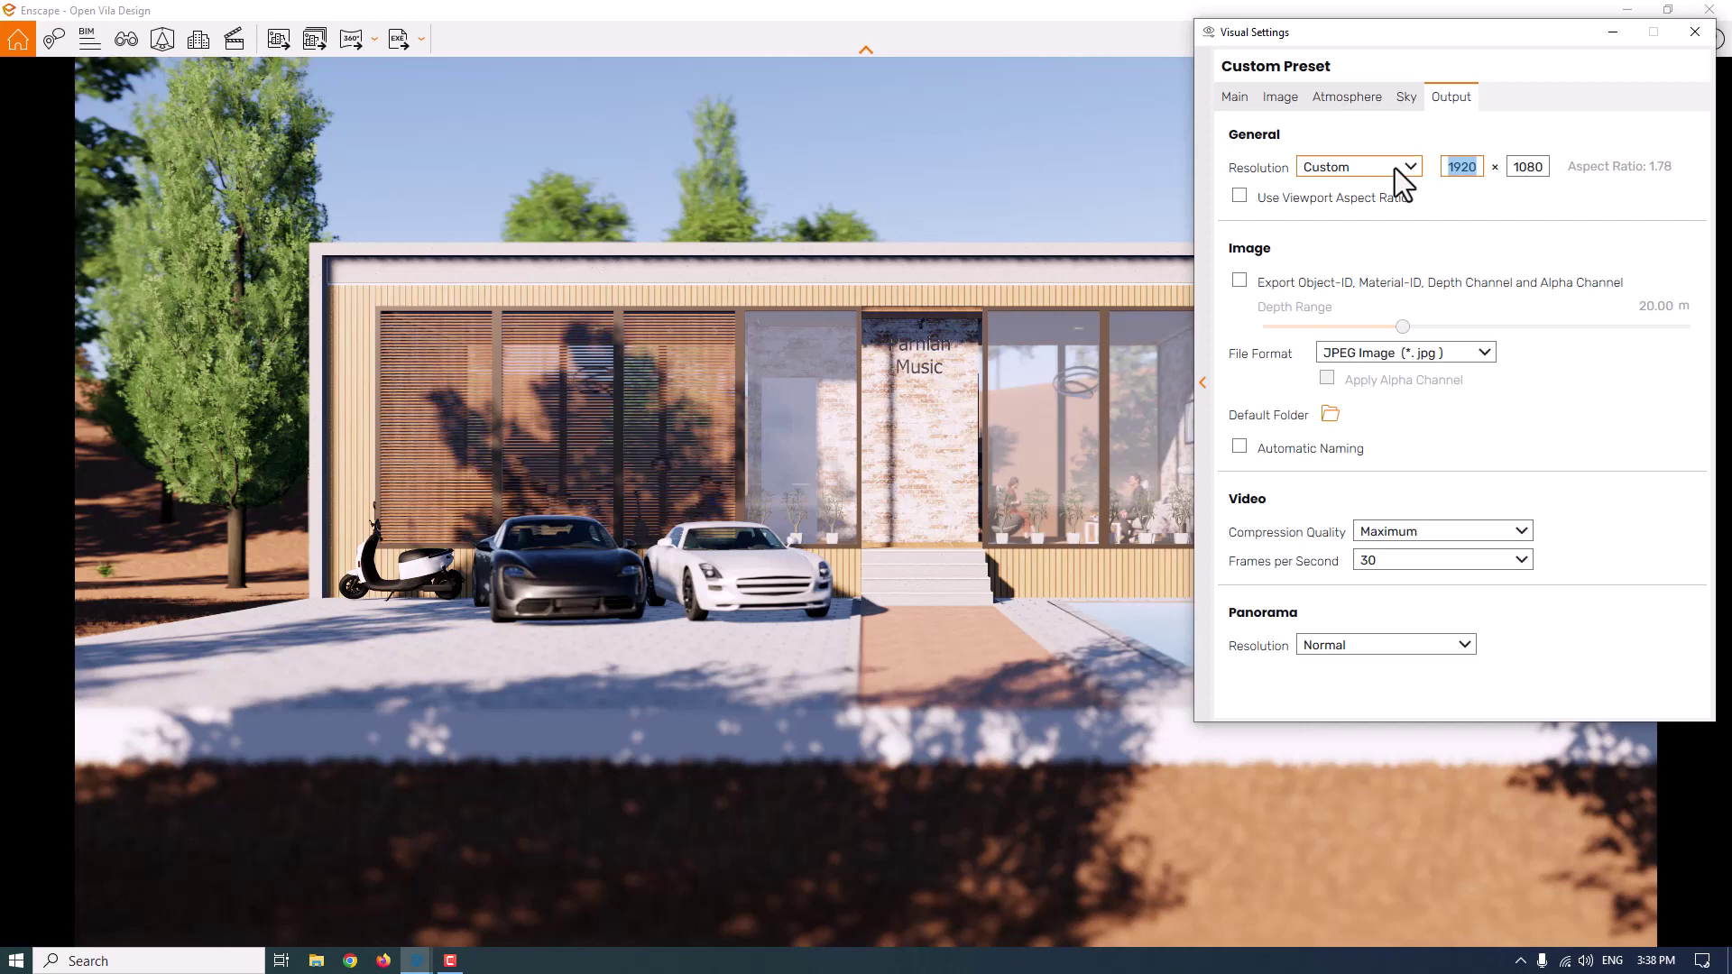
text(25)
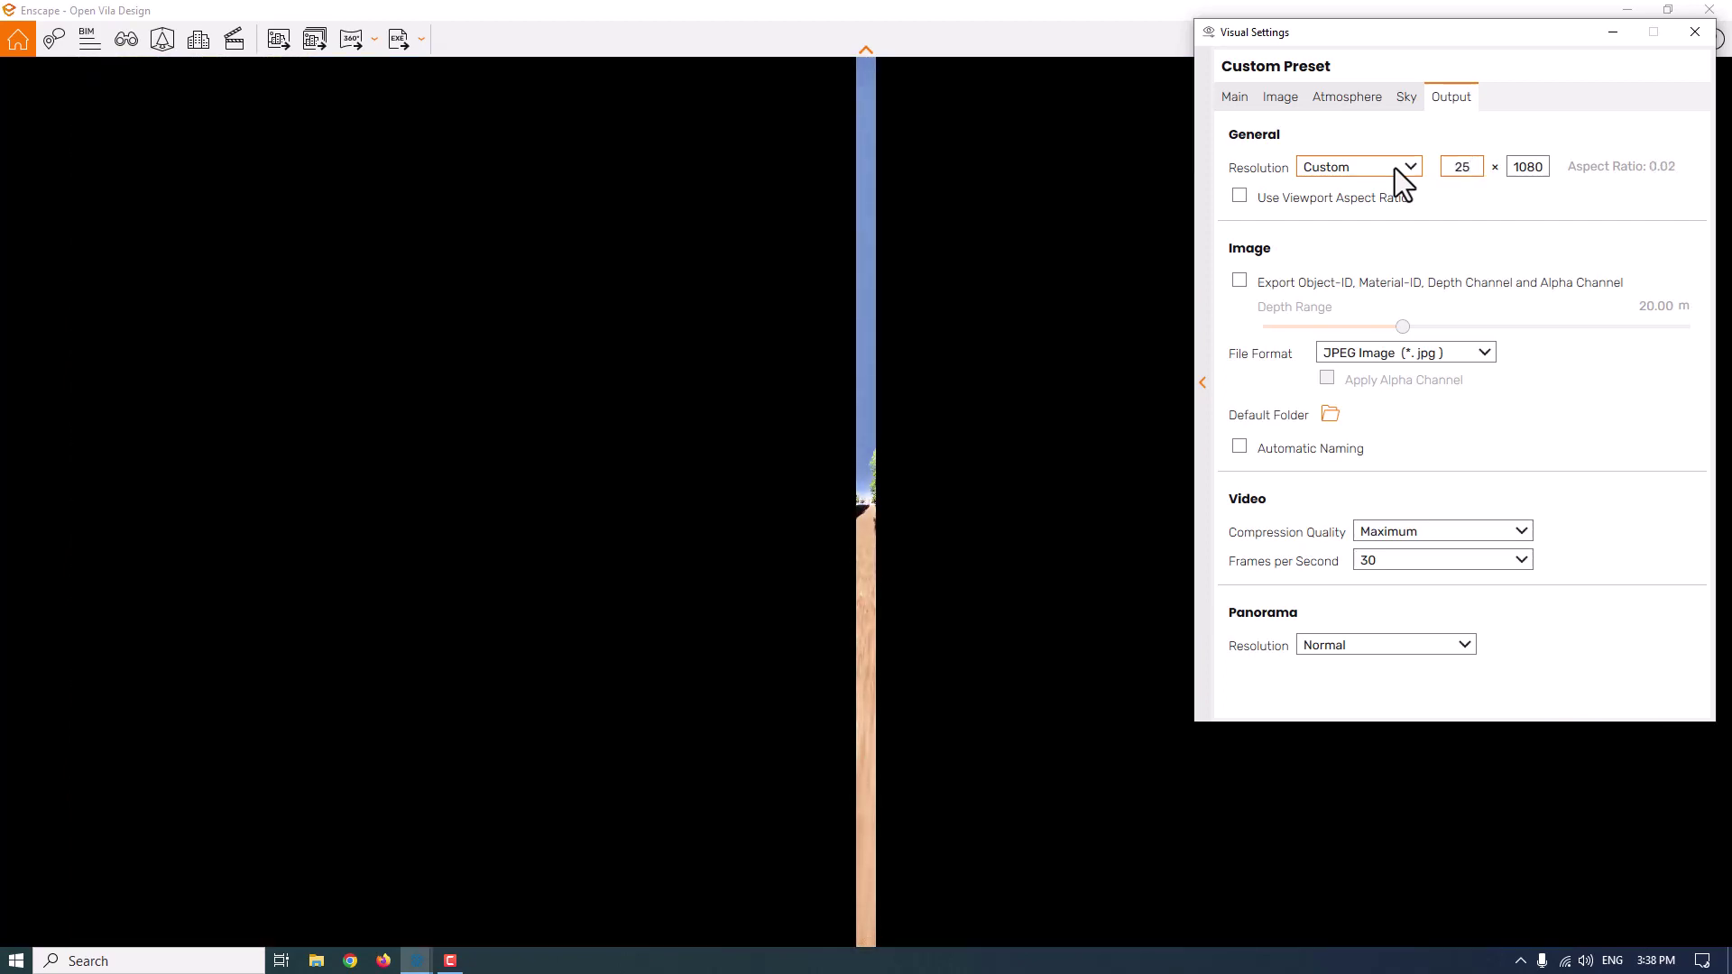
text(60)
double_click(1519, 166)
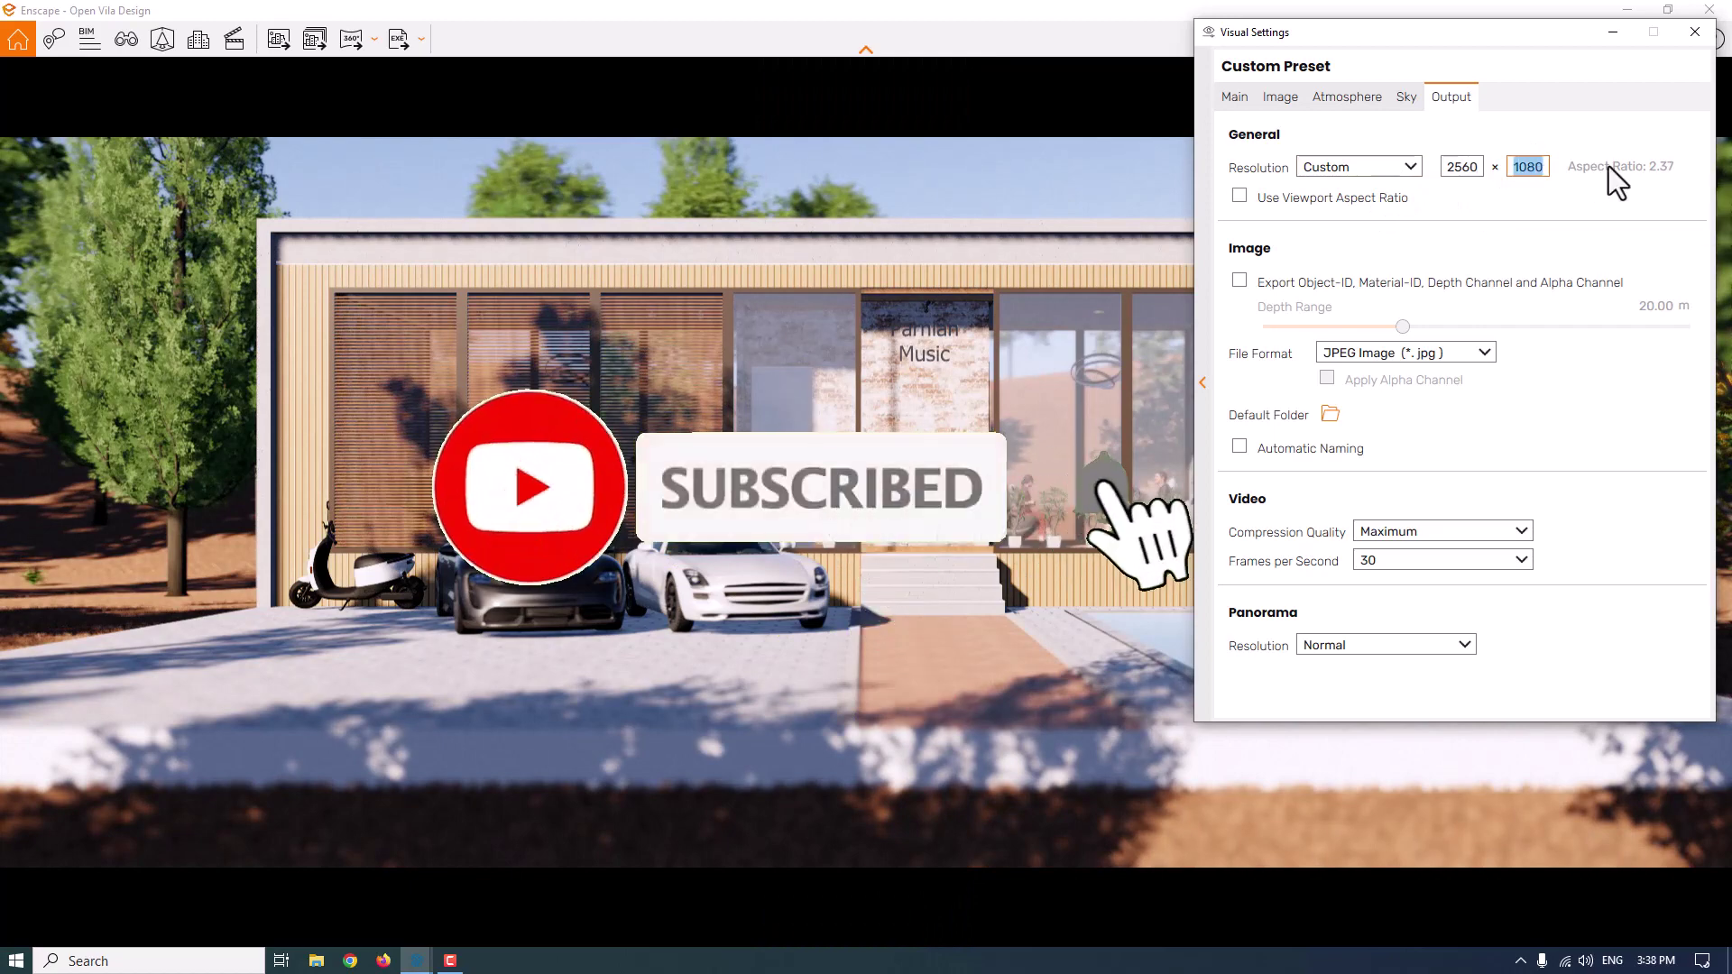
text(1920)
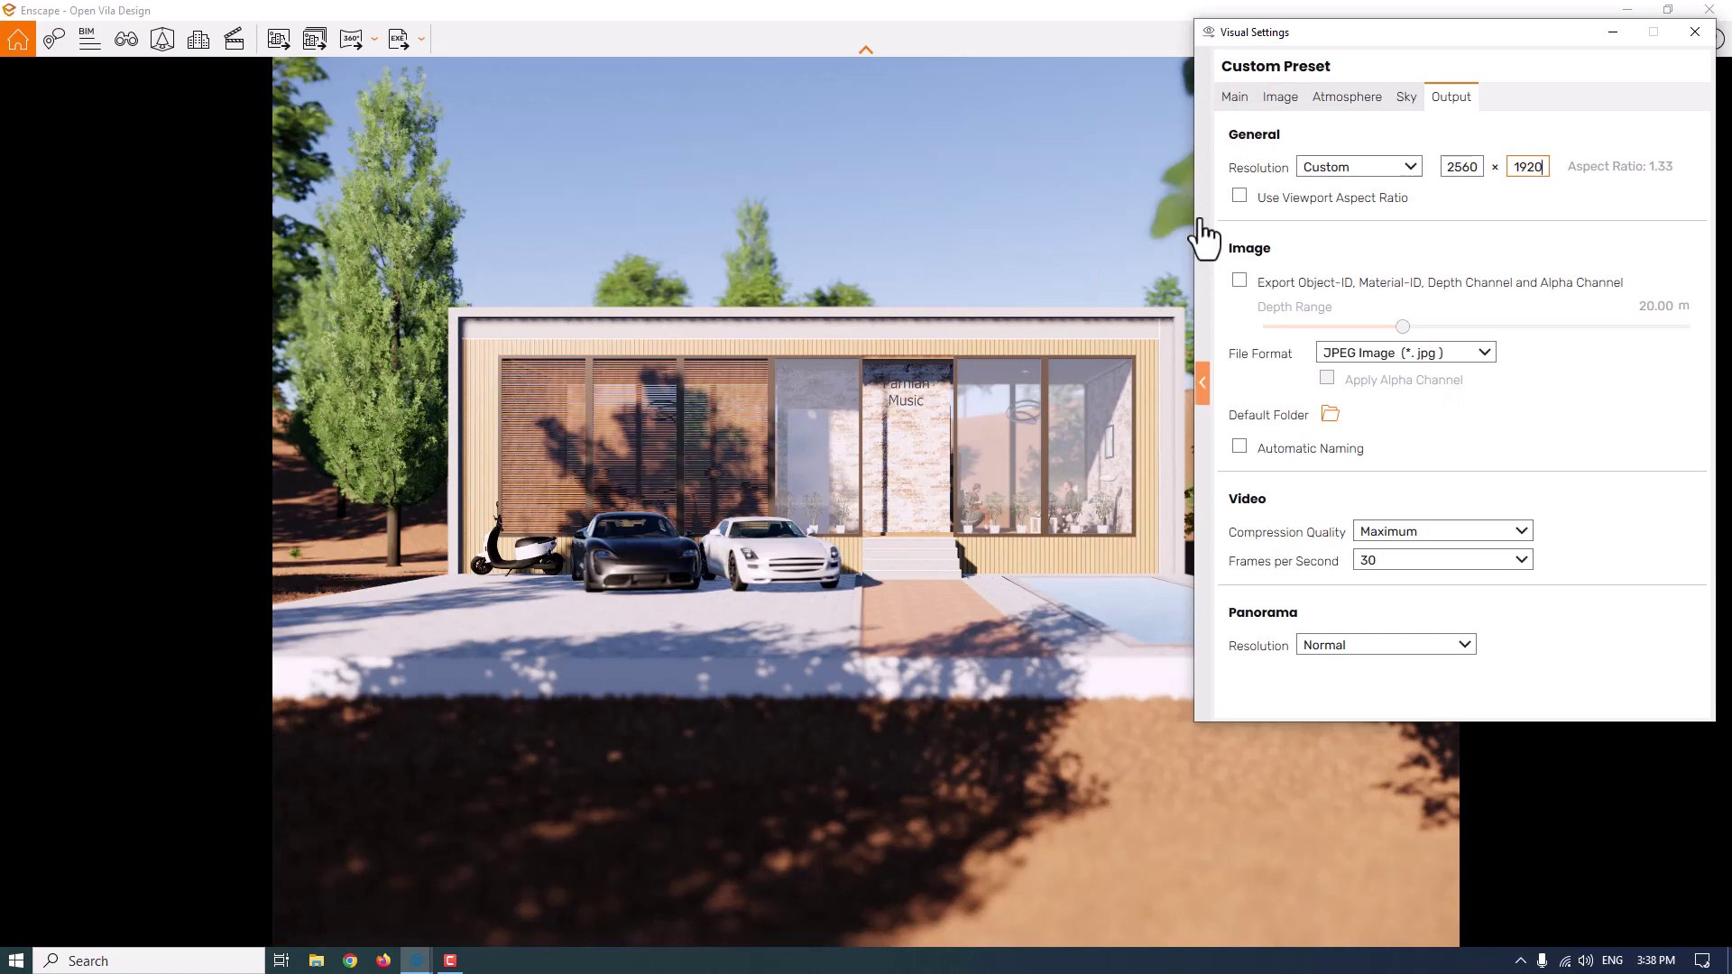
Move the Visual Settings window over the middle of the scene and set the camera's horizontal field of view to 50°
click(1236, 97)
drag(1389, 31, 765, 85)
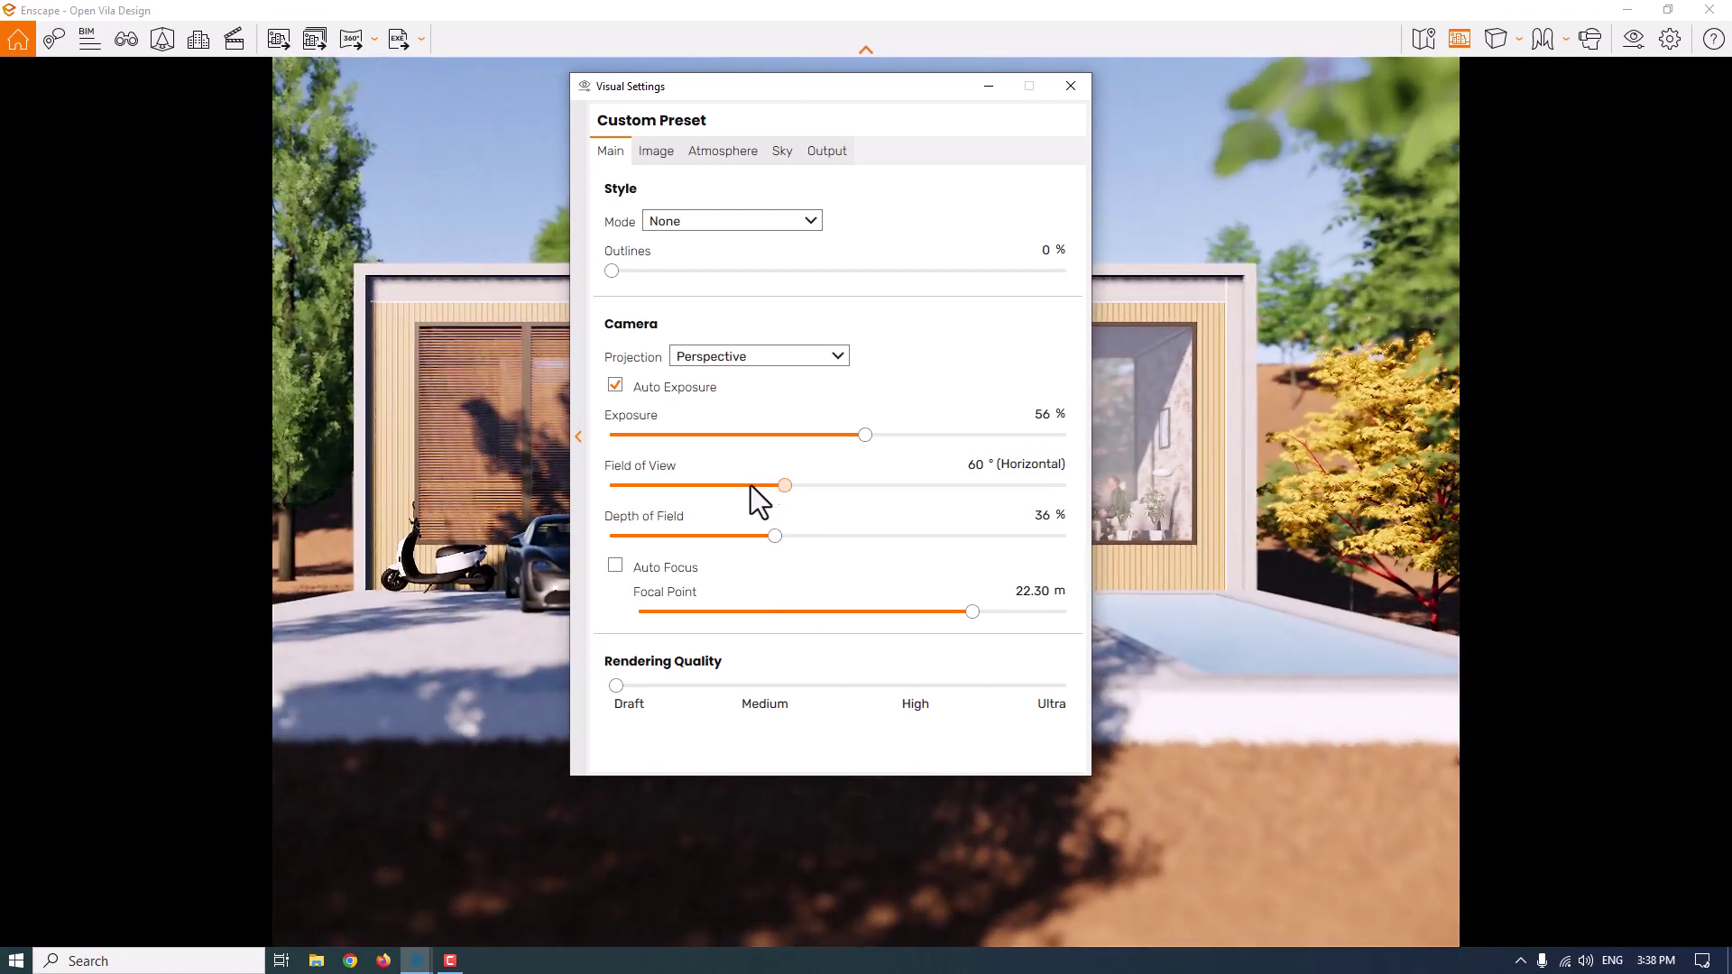
click(750, 486)
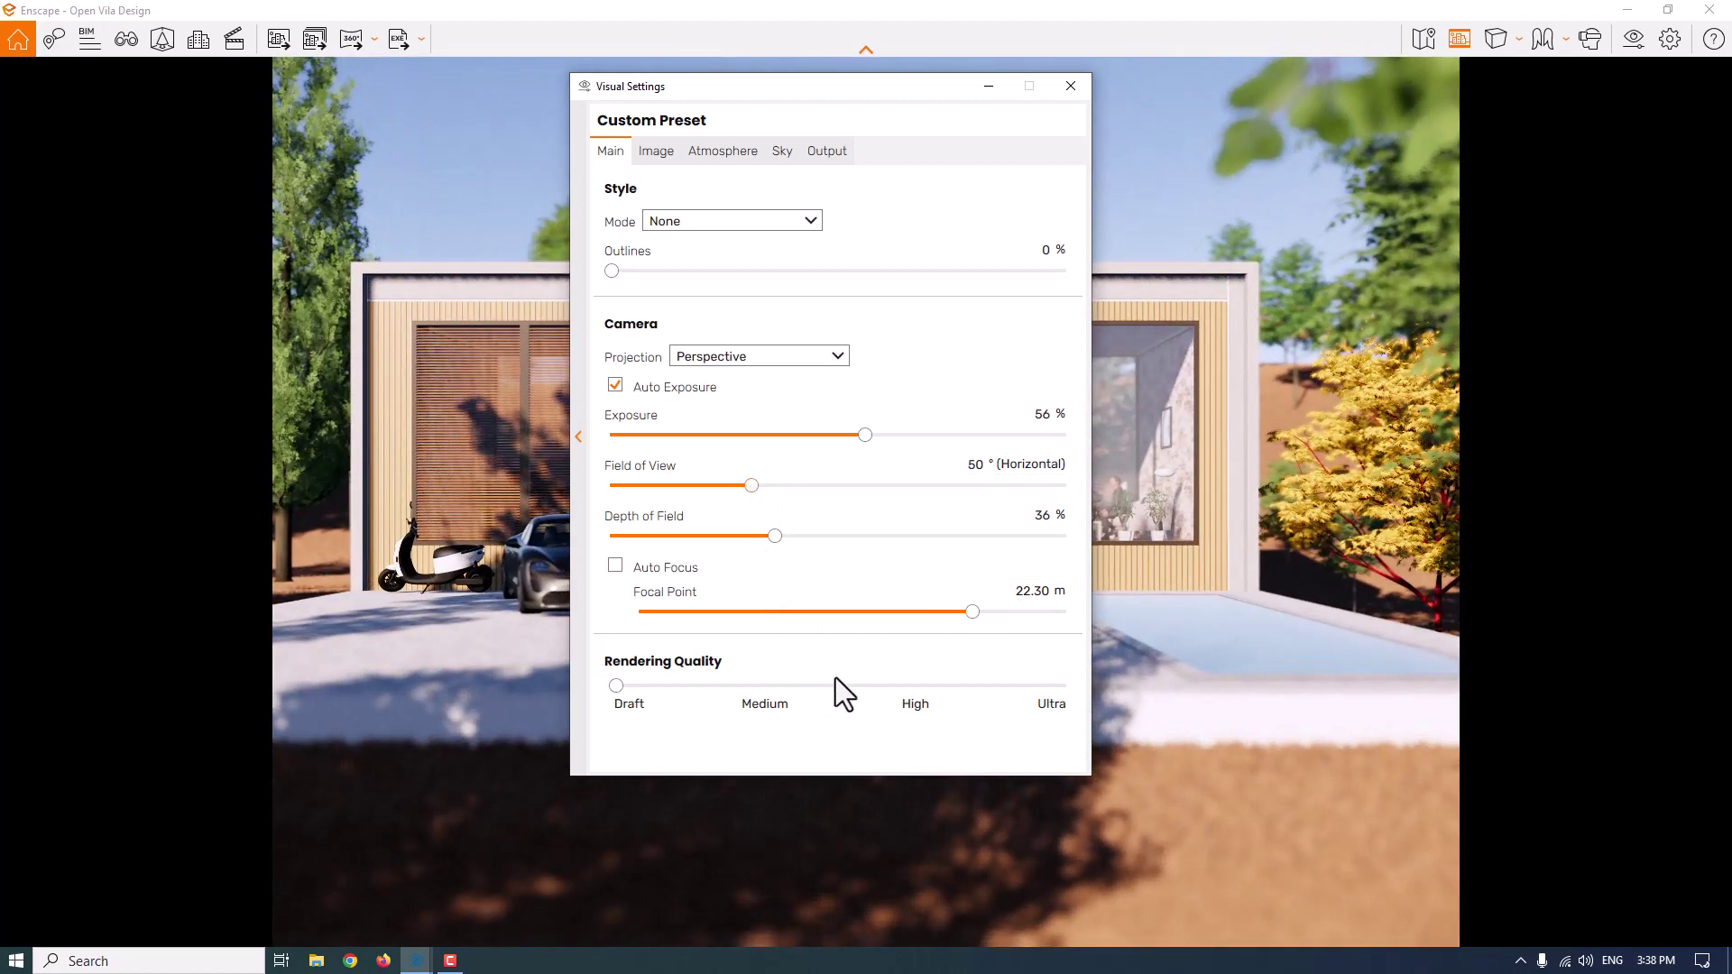
click(971, 467)
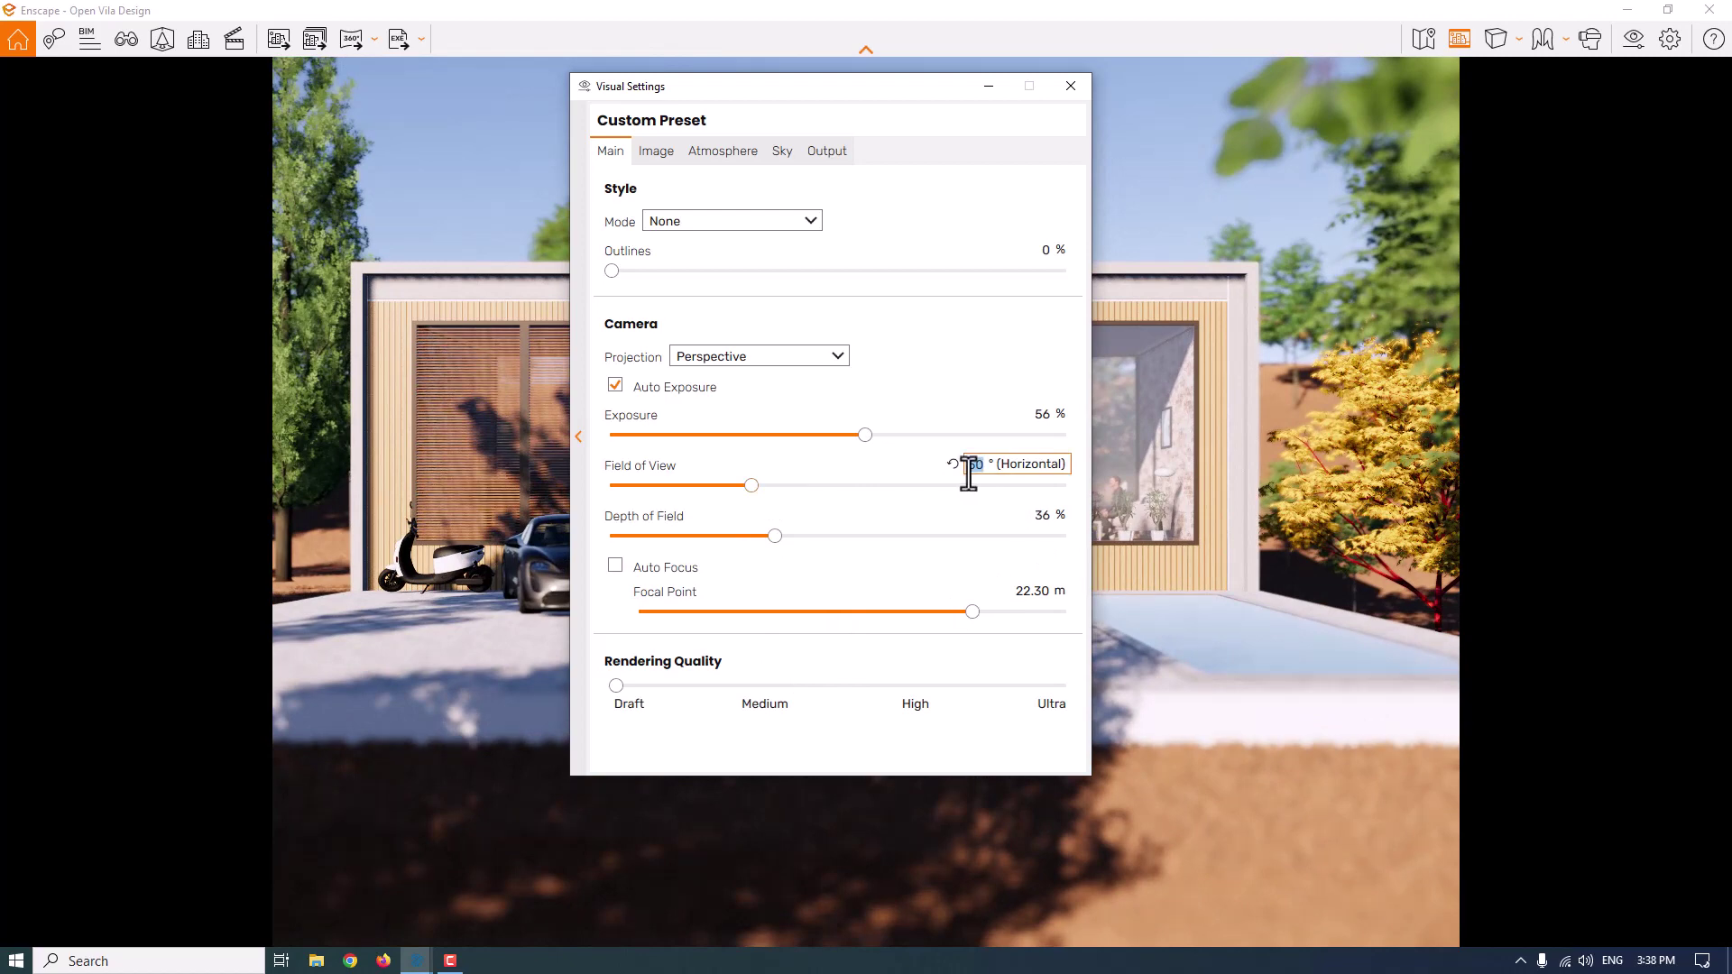
key(End)
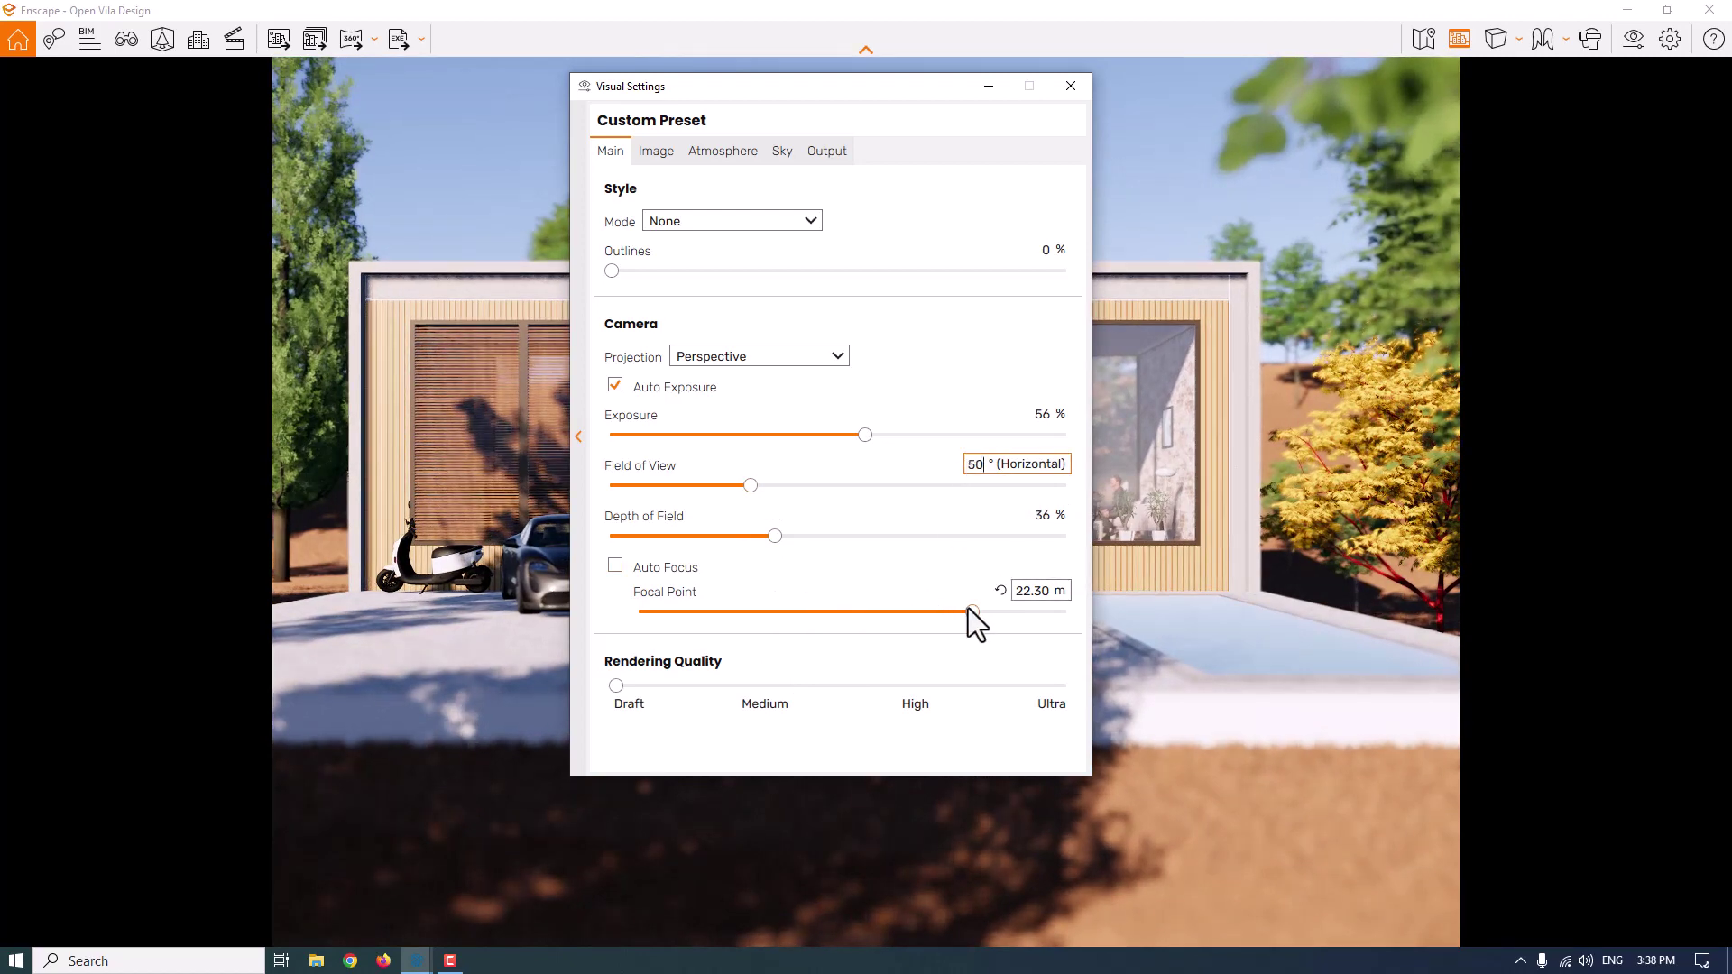
Fine-tune the camera's focal point, trying 21.97 m and 22.63 m, and set it to 22.32 m
drag(968, 610, 944, 612)
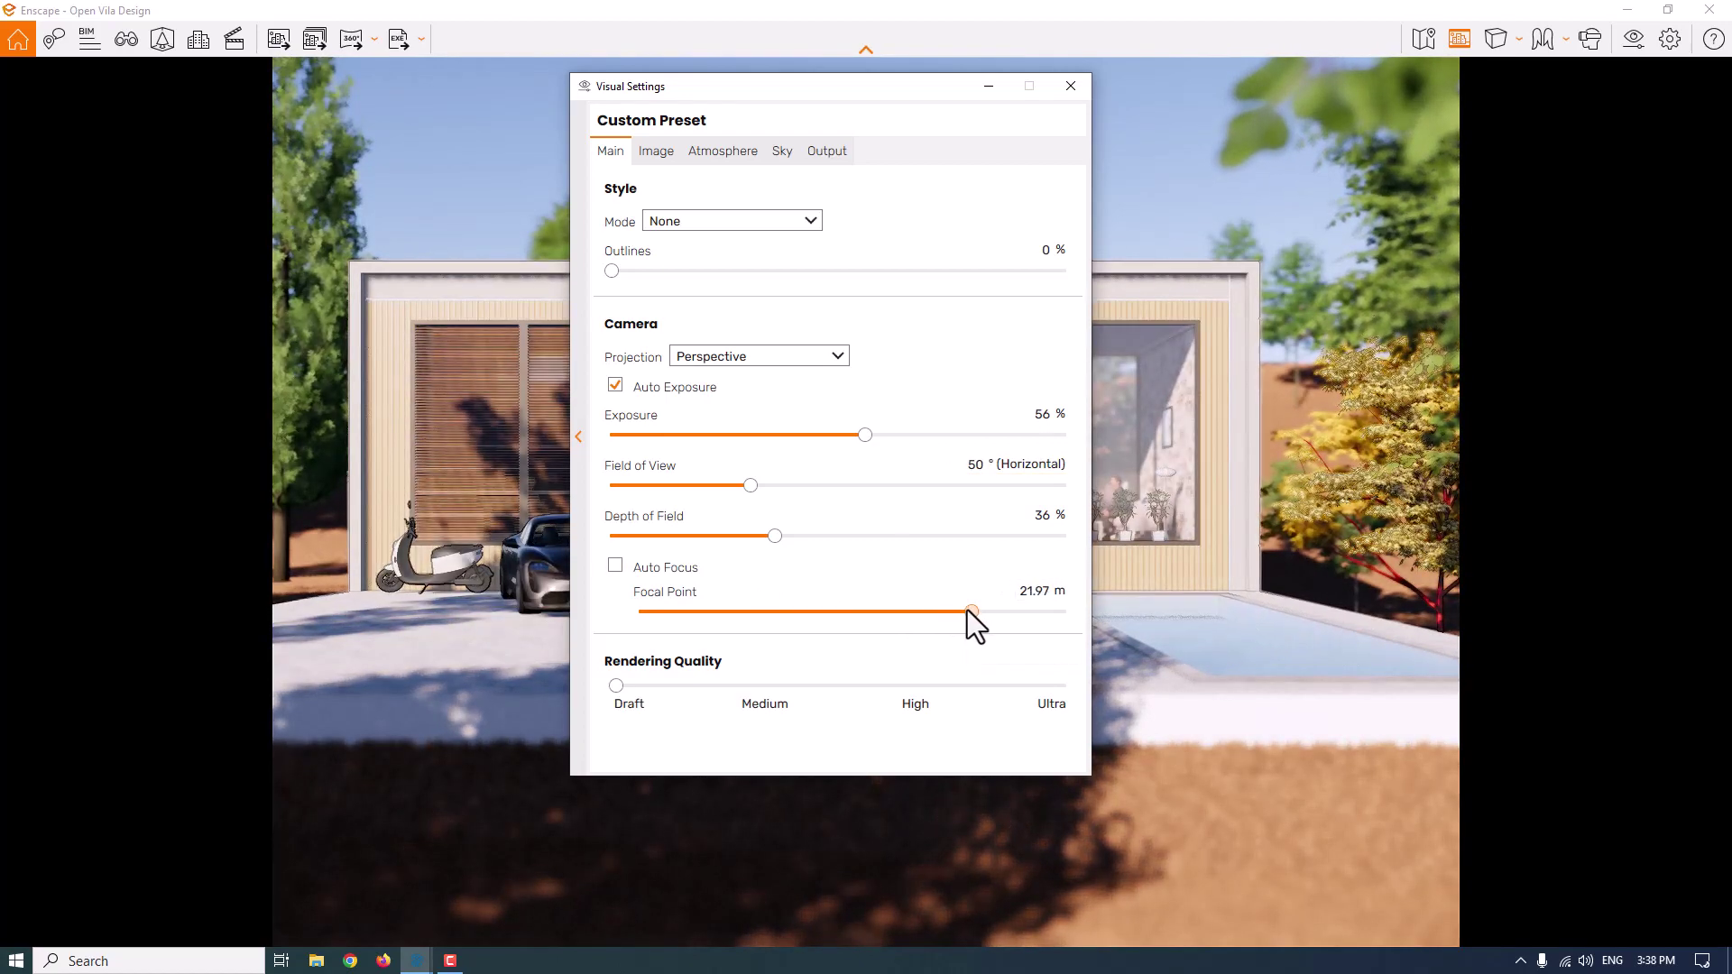
scroll(967, 610, down, 5)
scroll(969, 611, up, 5)
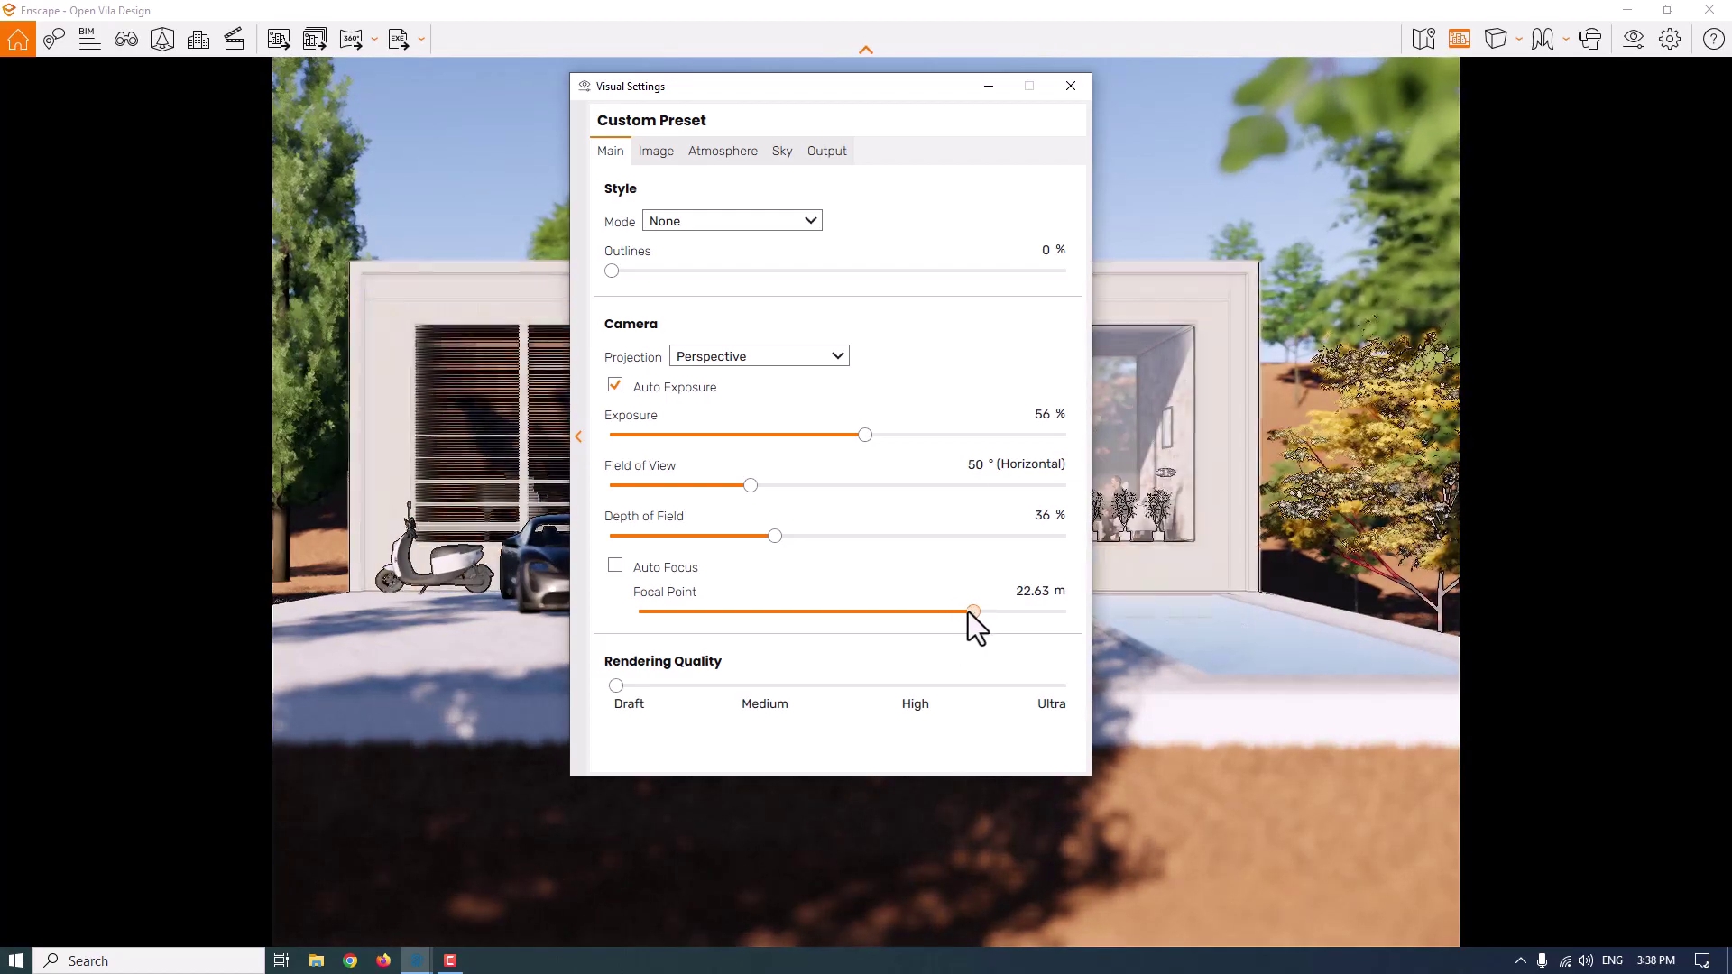
click(1046, 598)
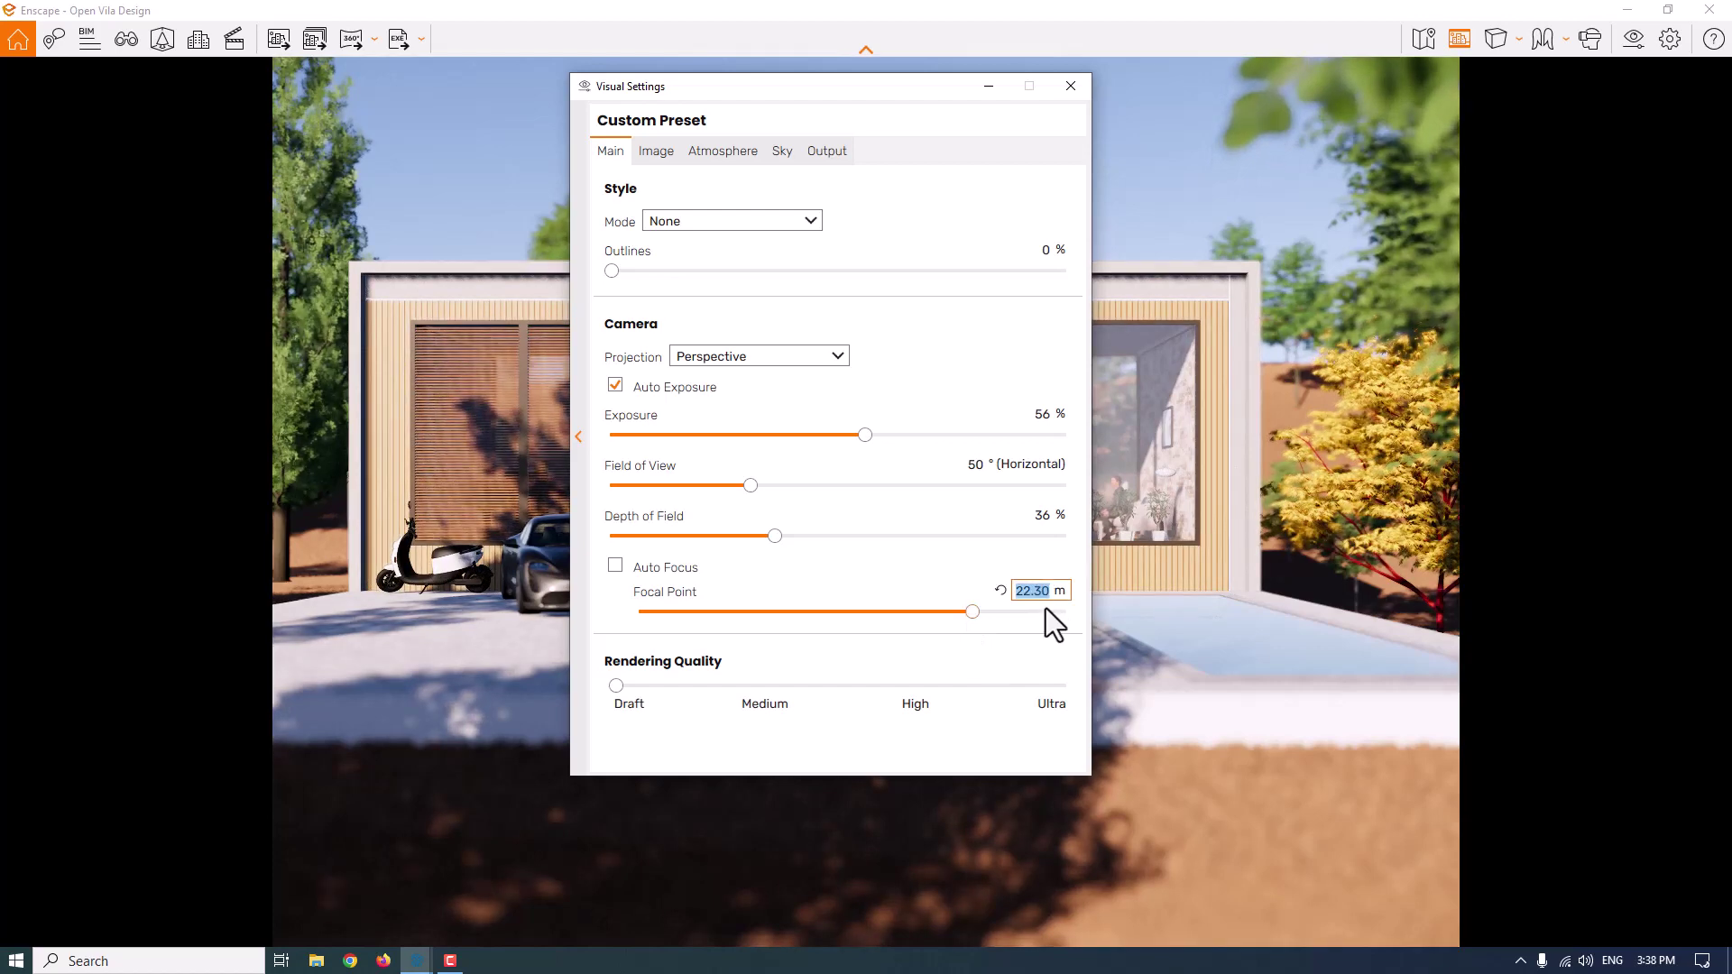
text(2)
Try the depth of field at 20% and 75%, and set it to 26%
click(1039, 516)
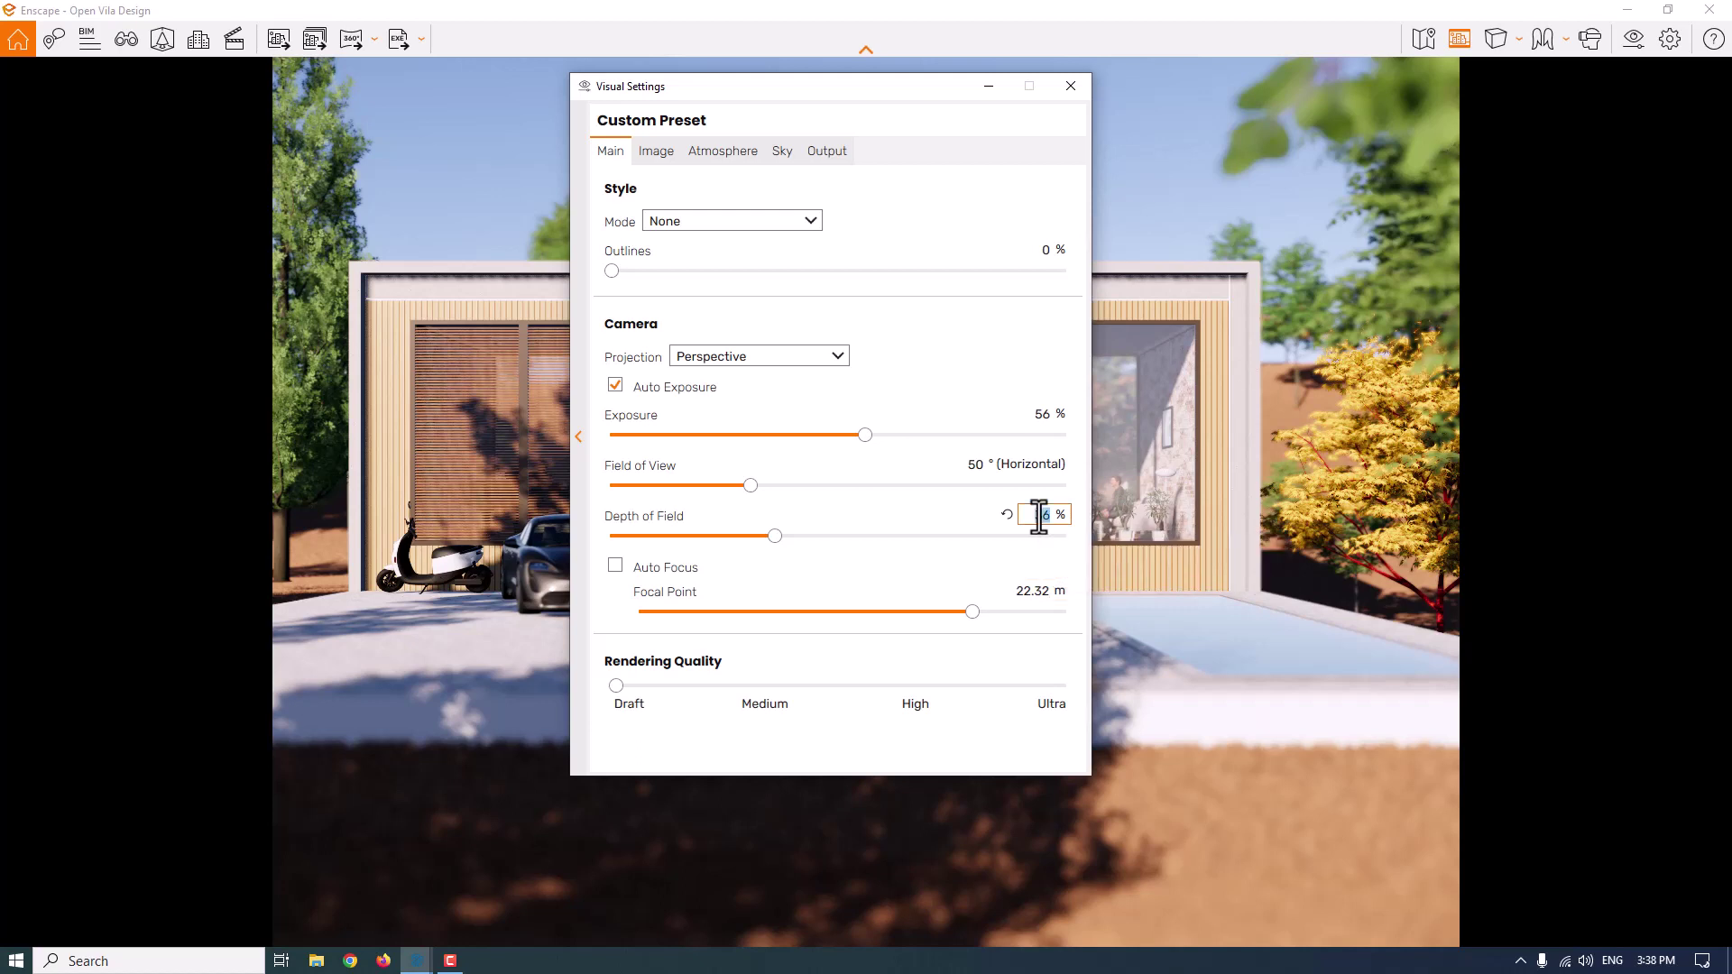
text(20)
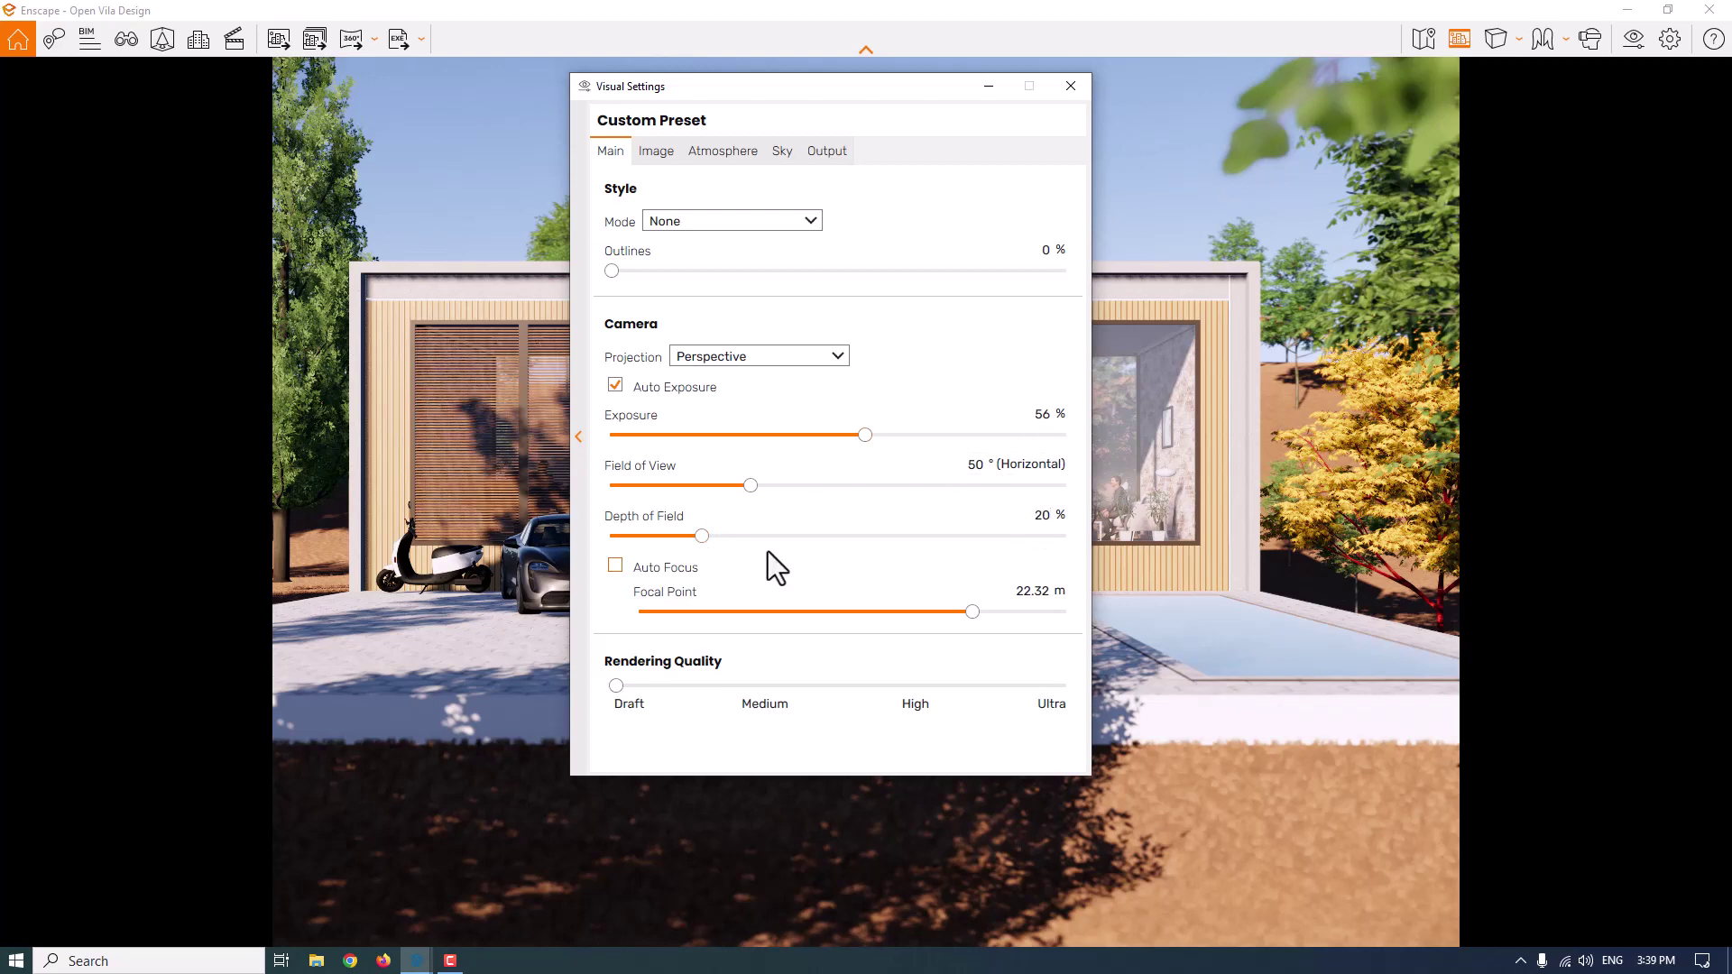
drag(701, 536, 710, 536)
click(945, 536)
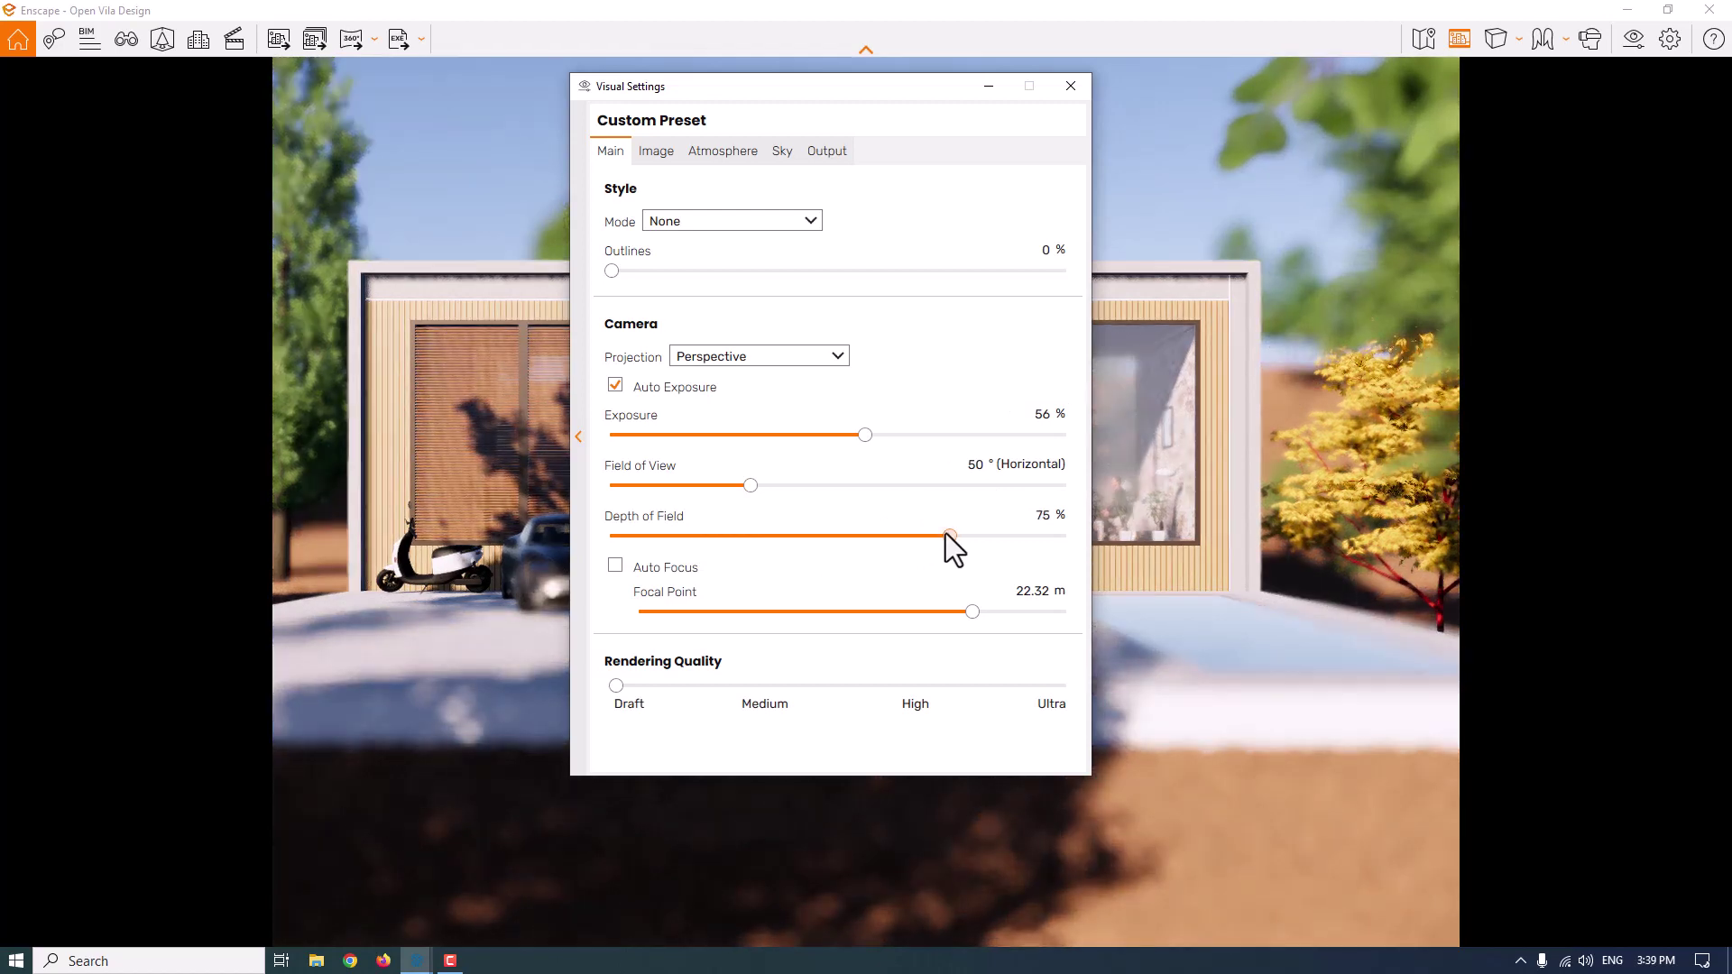
click(1039, 516)
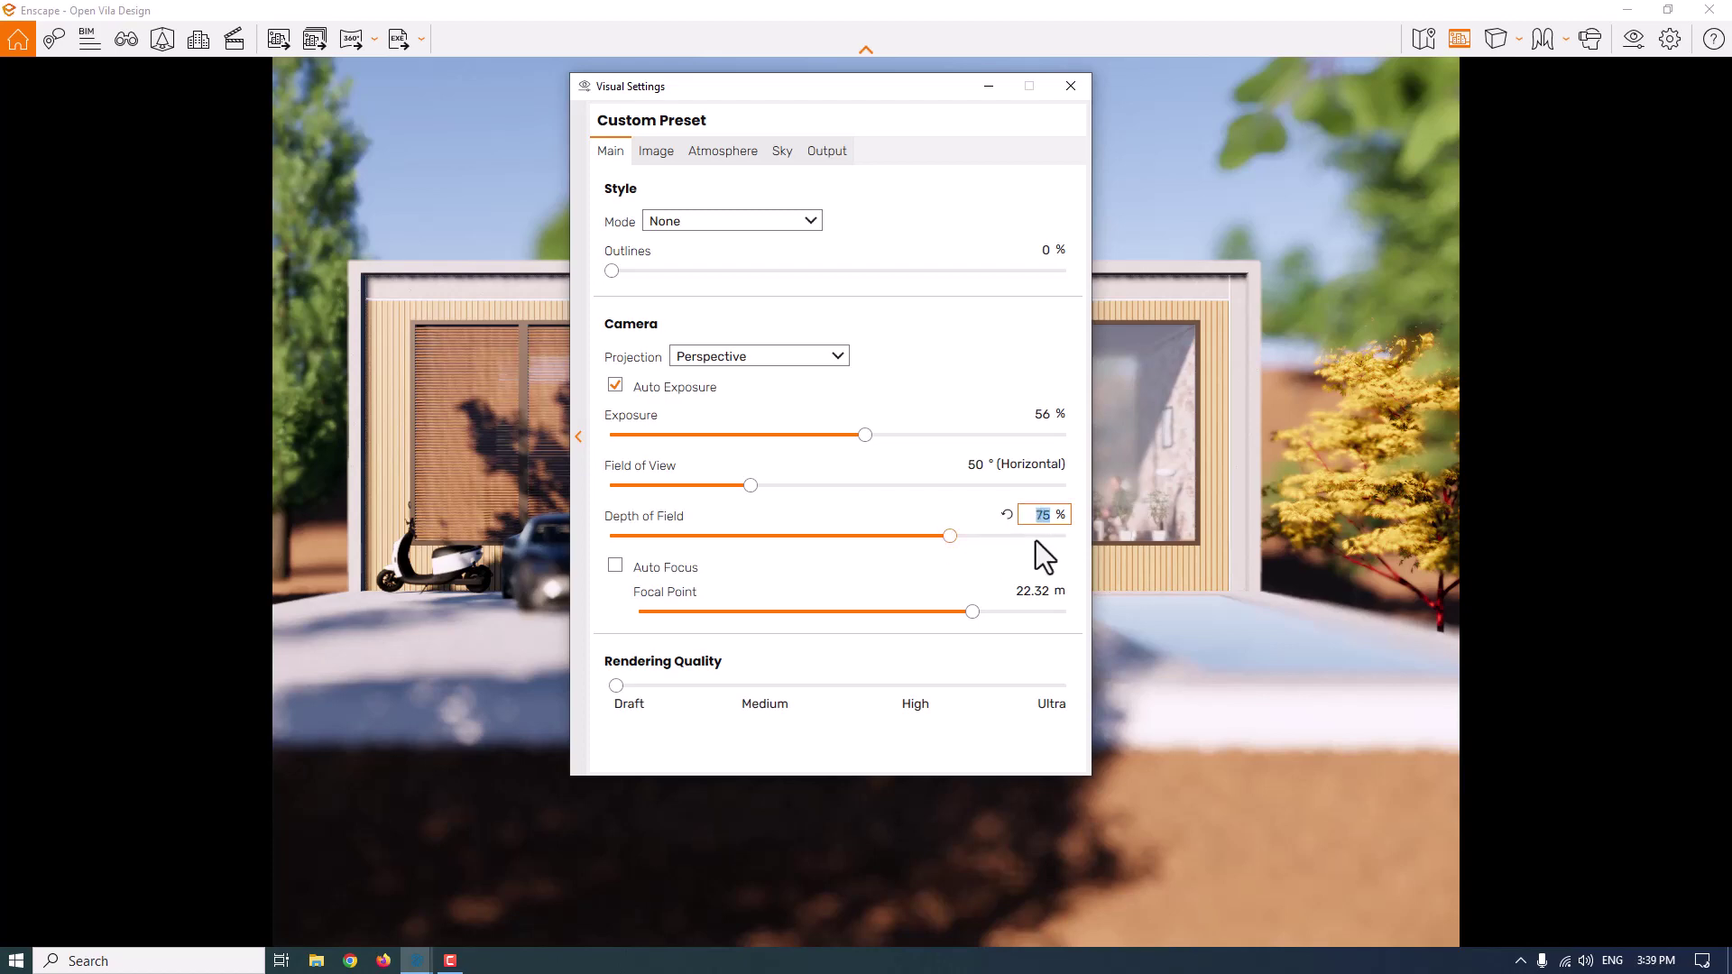
key(Return)
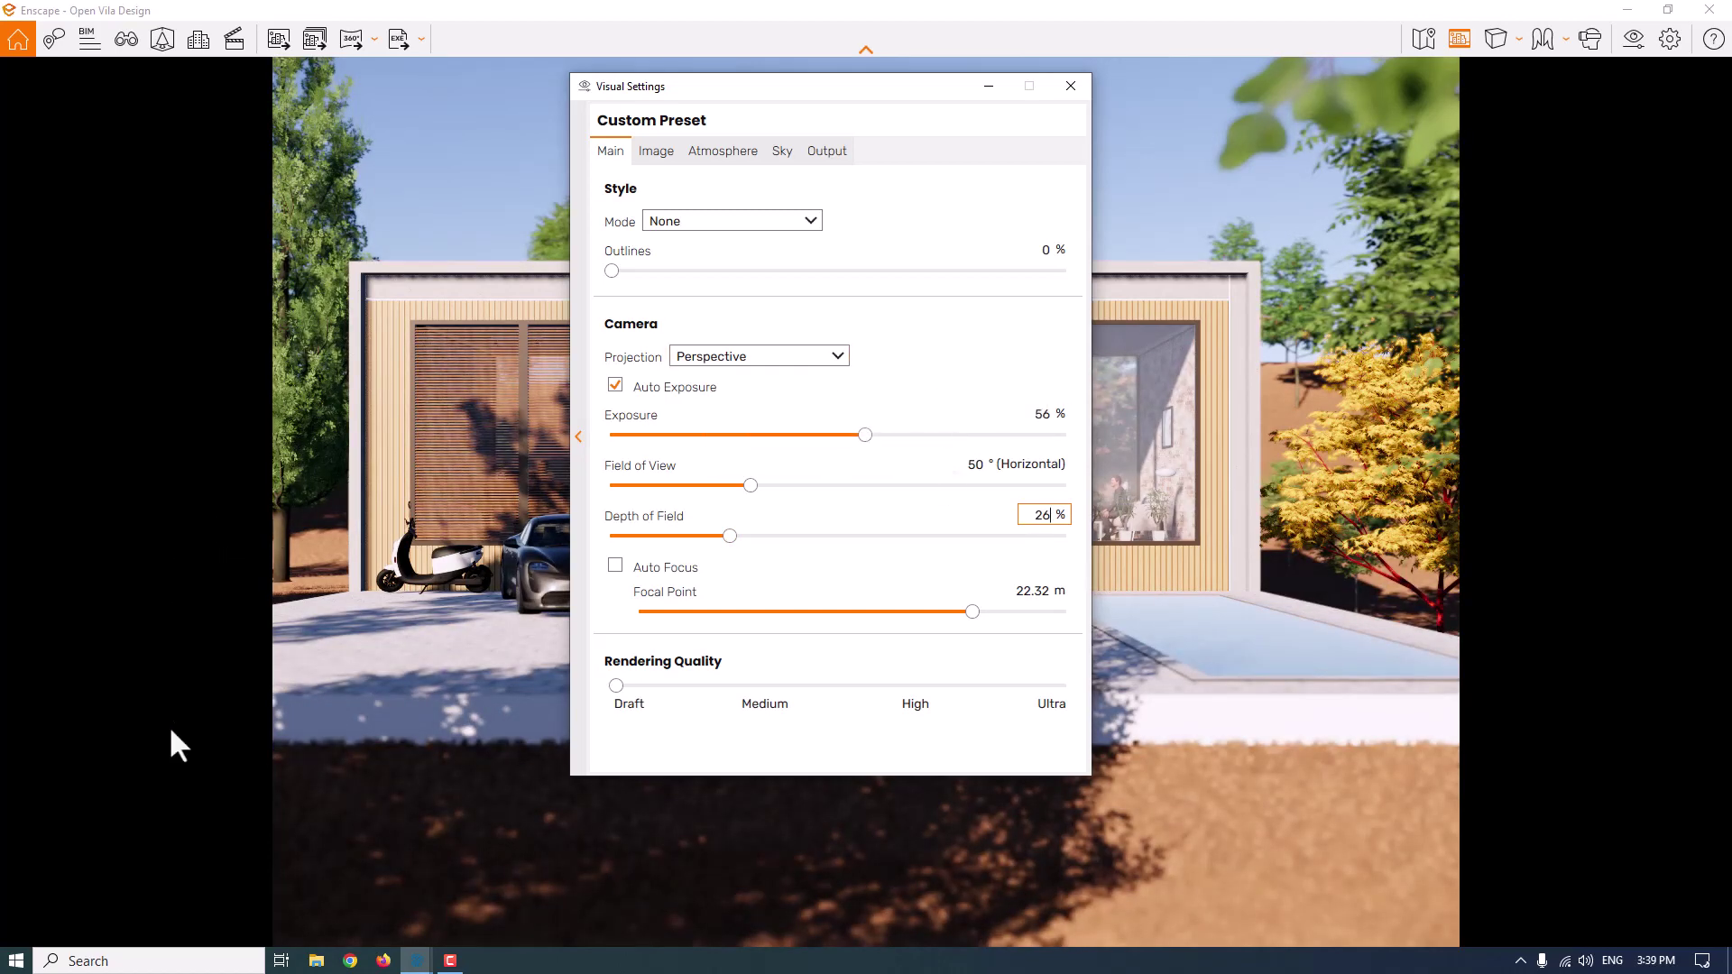
Try the Two-Point camera projection and return it to Perspective
click(692, 357)
click(698, 399)
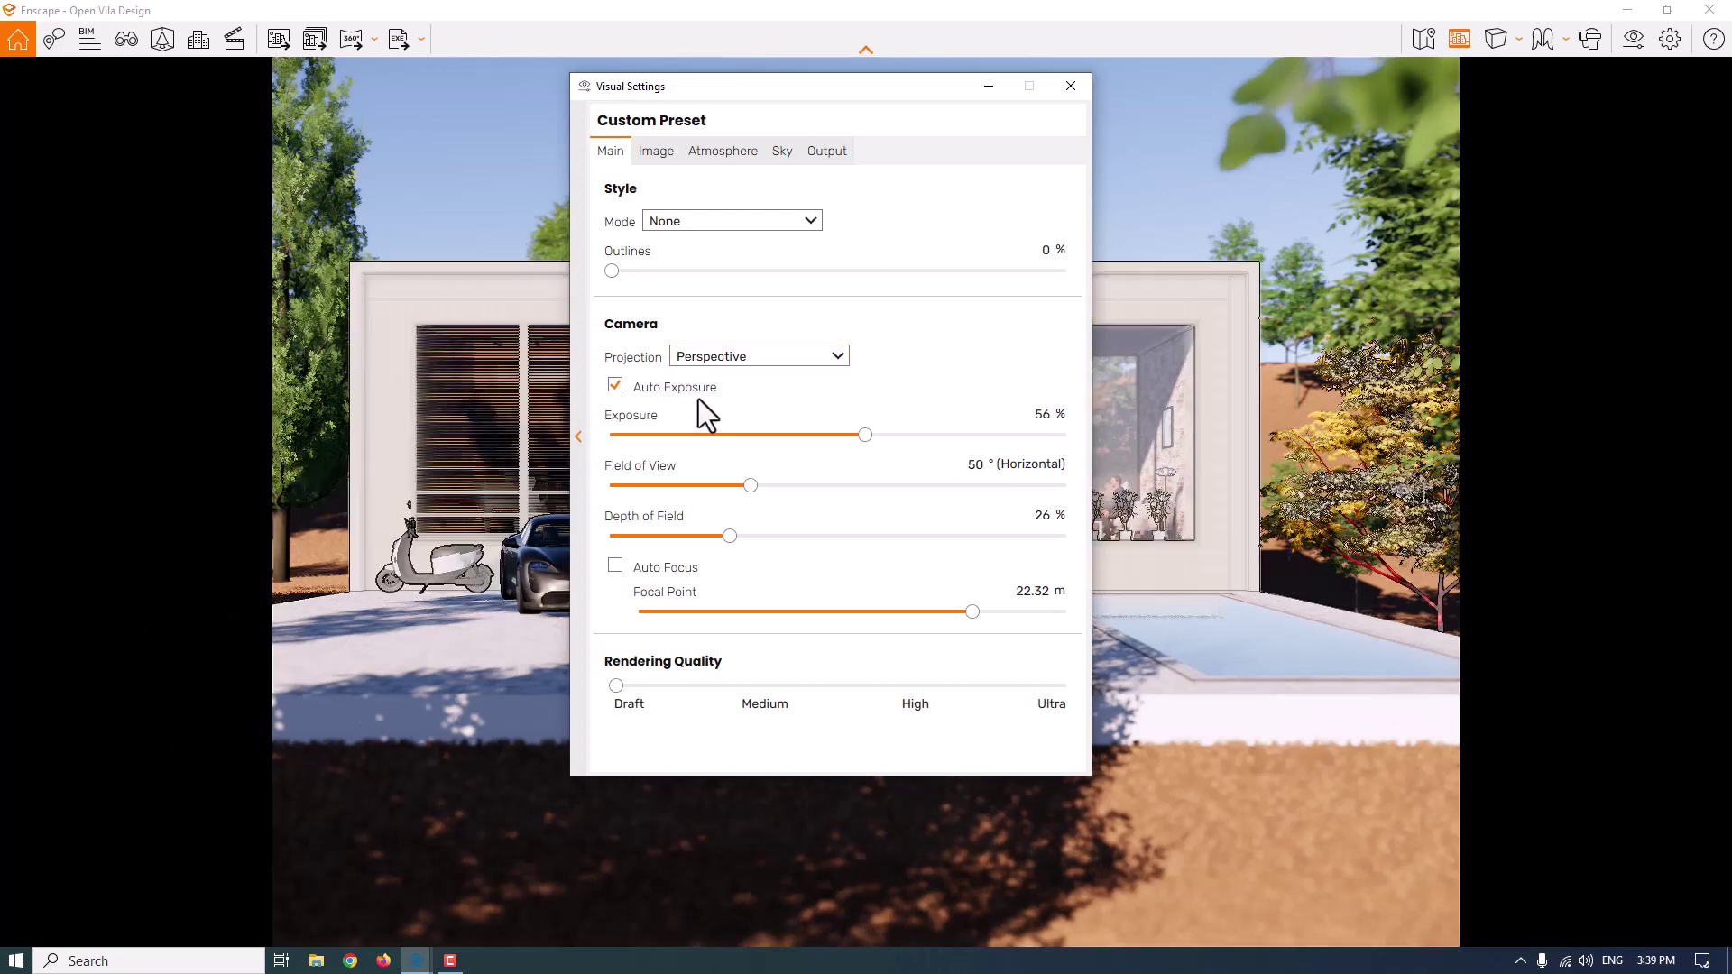
click(722, 359)
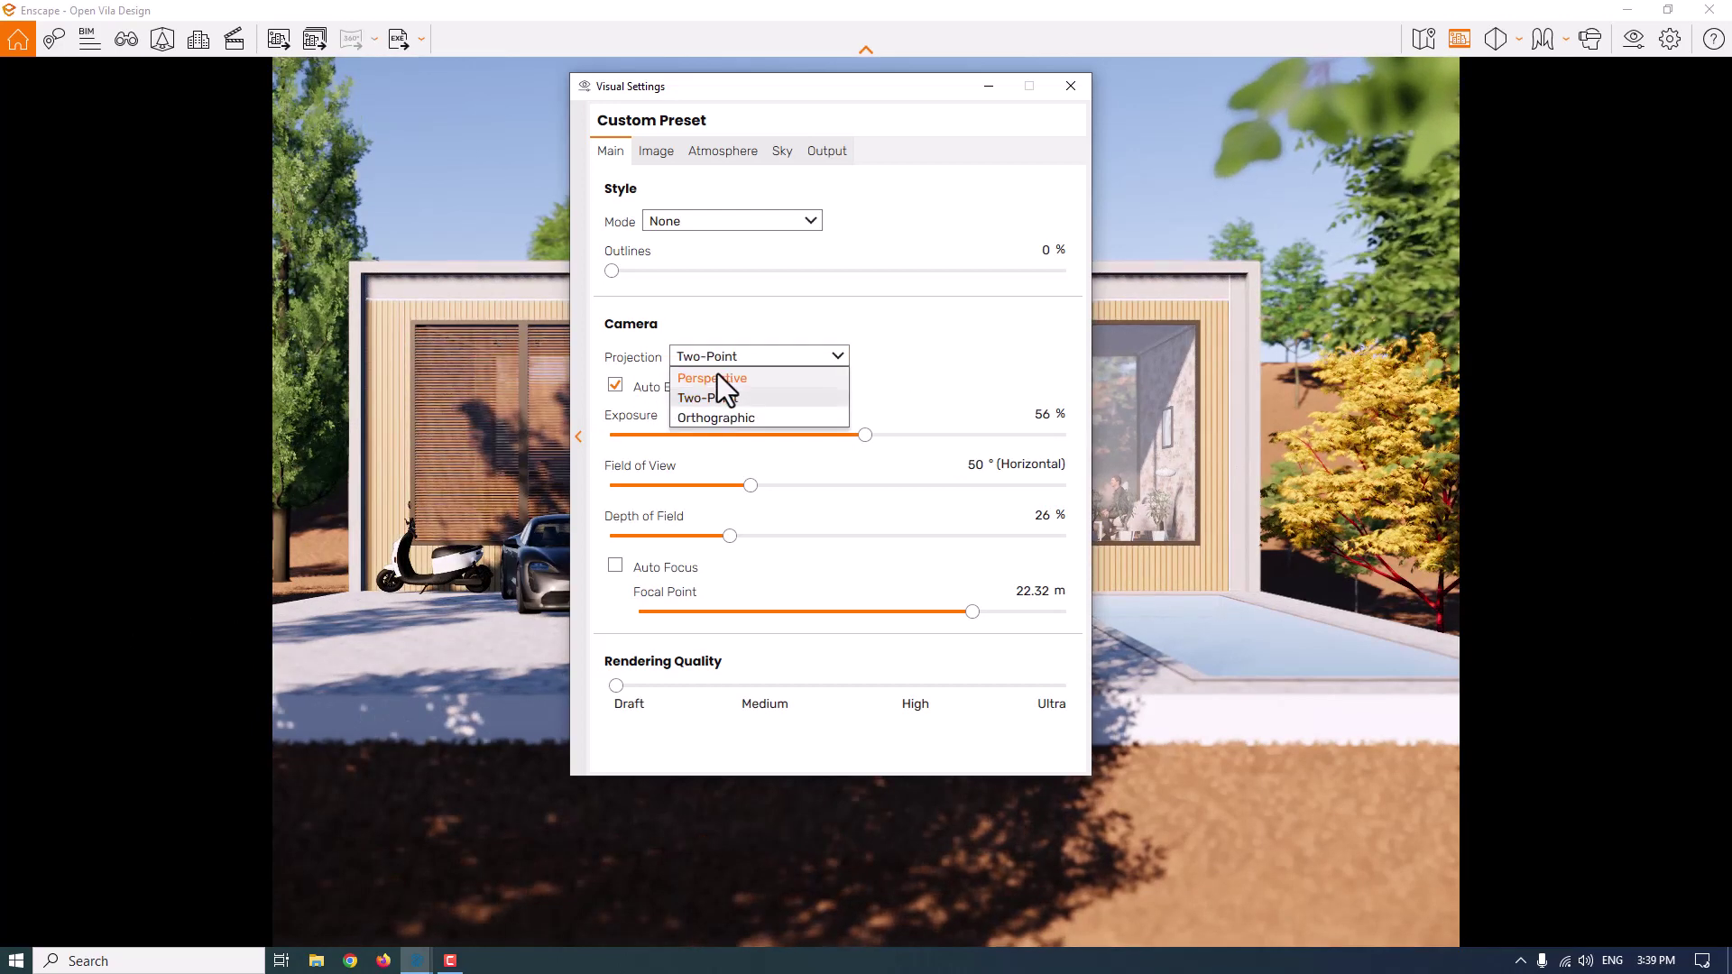
click(718, 374)
Review the preset's image, atmosphere, sky and output settings, and return to the main camera and rendering quality settings
click(670, 147)
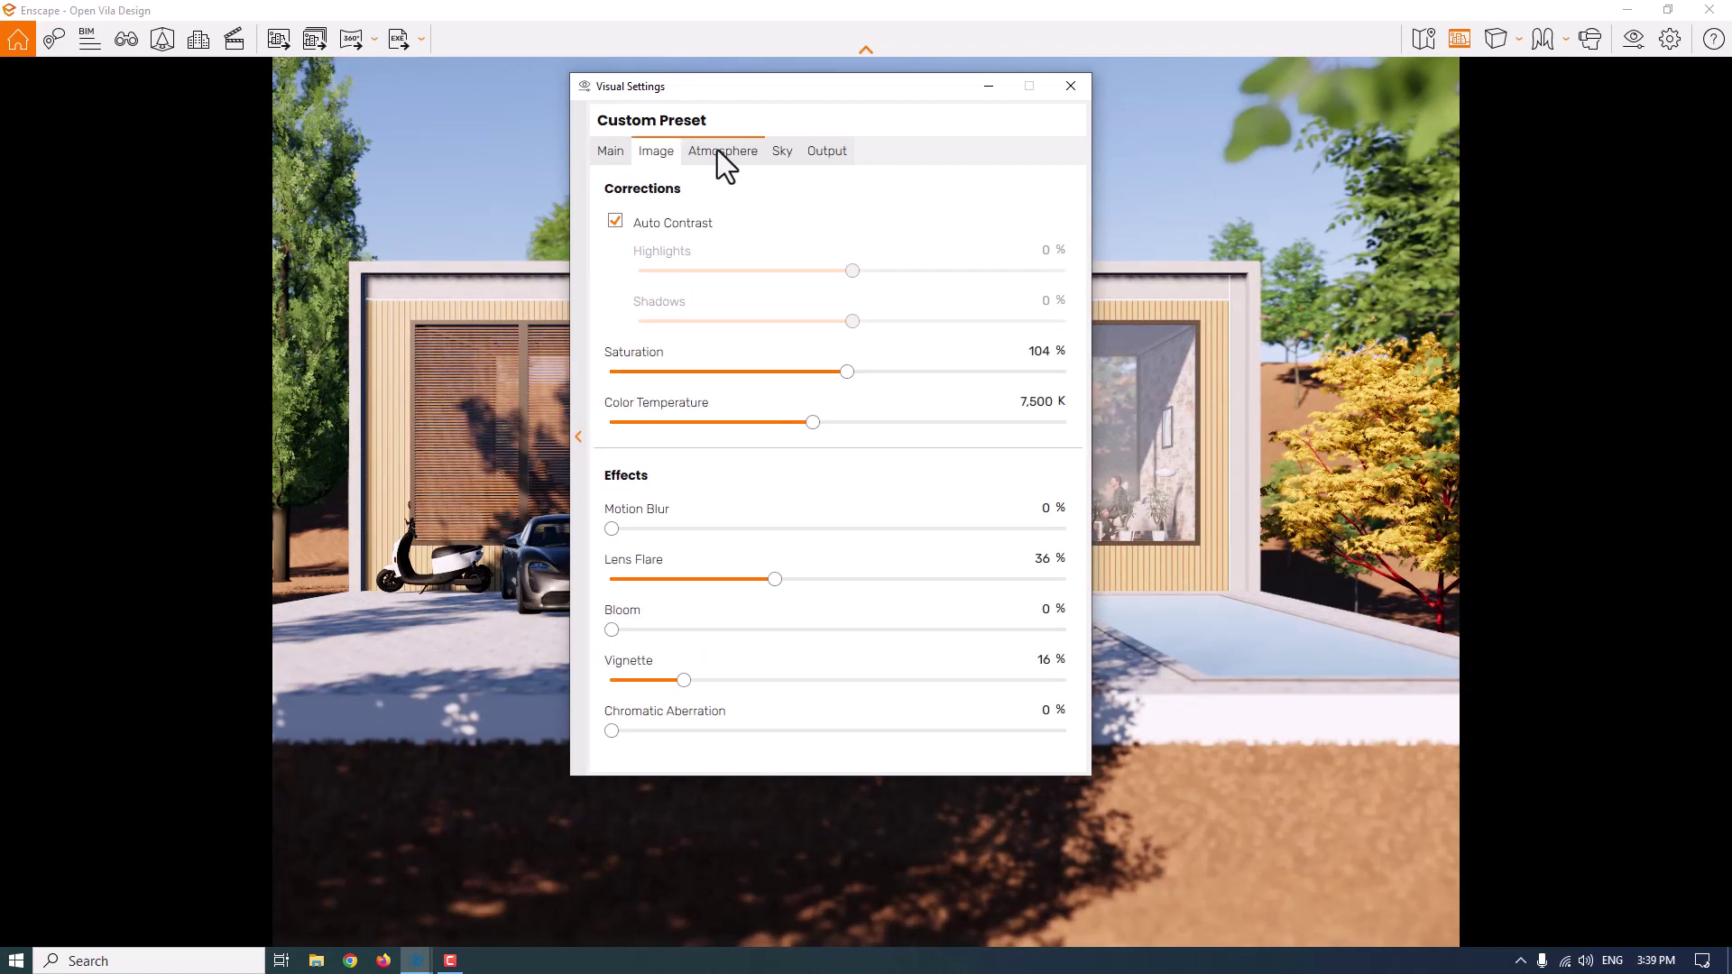
click(611, 151)
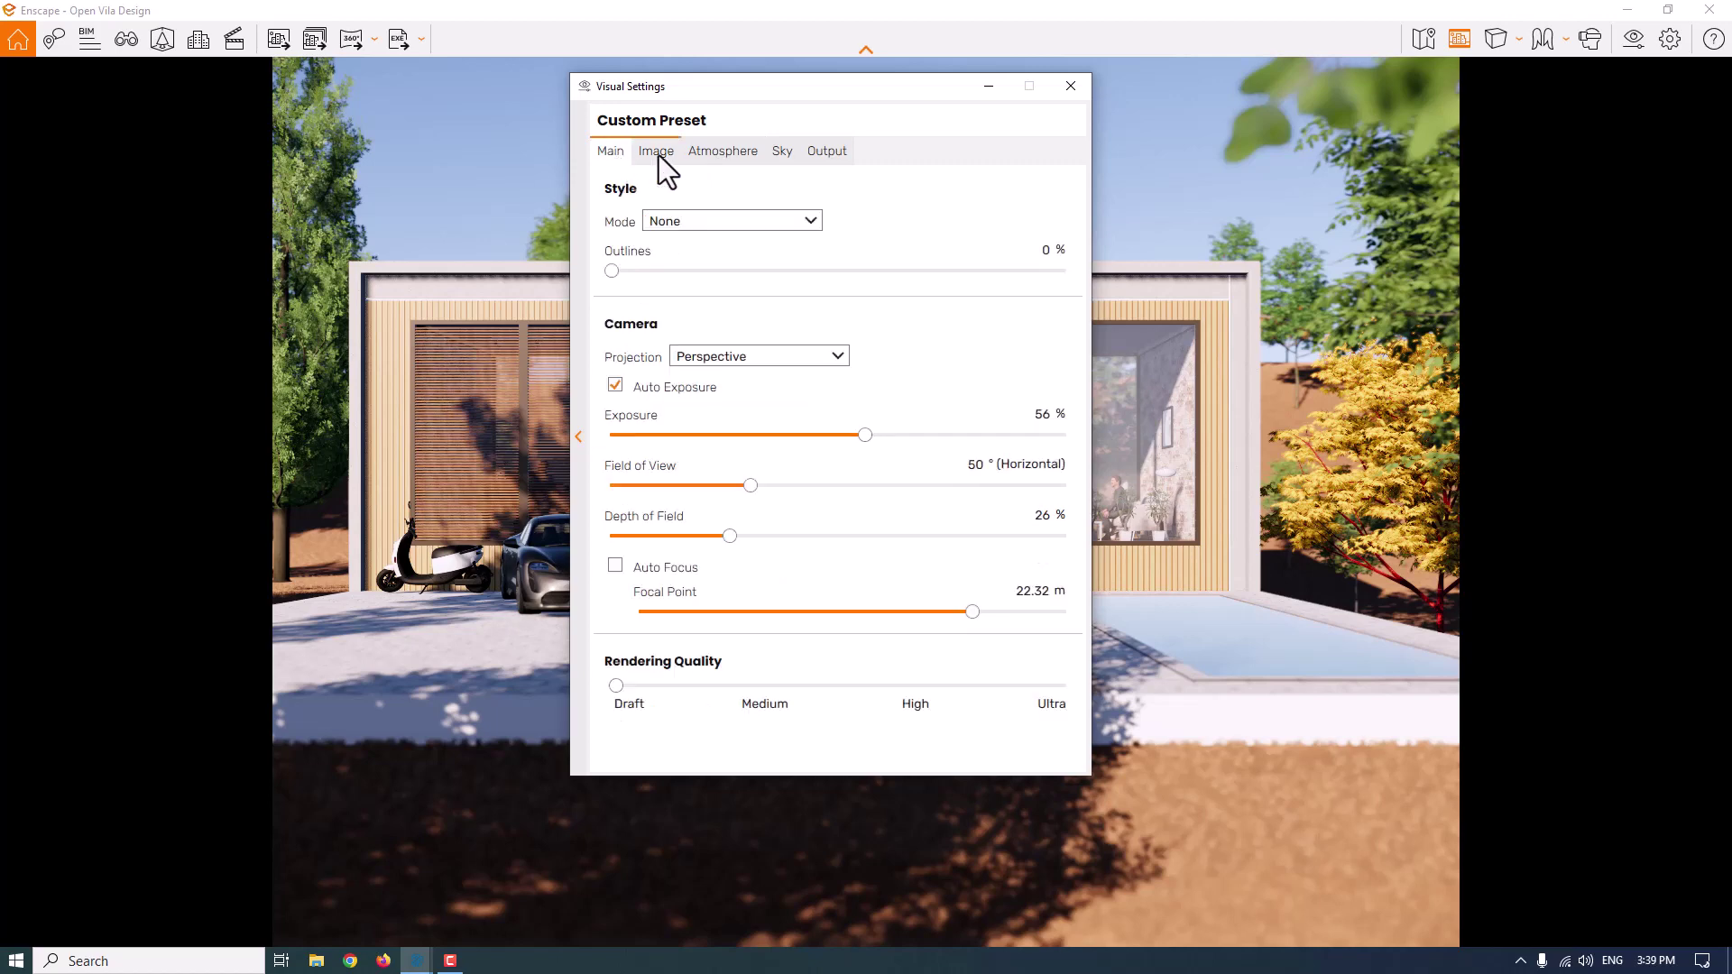
click(658, 155)
click(722, 154)
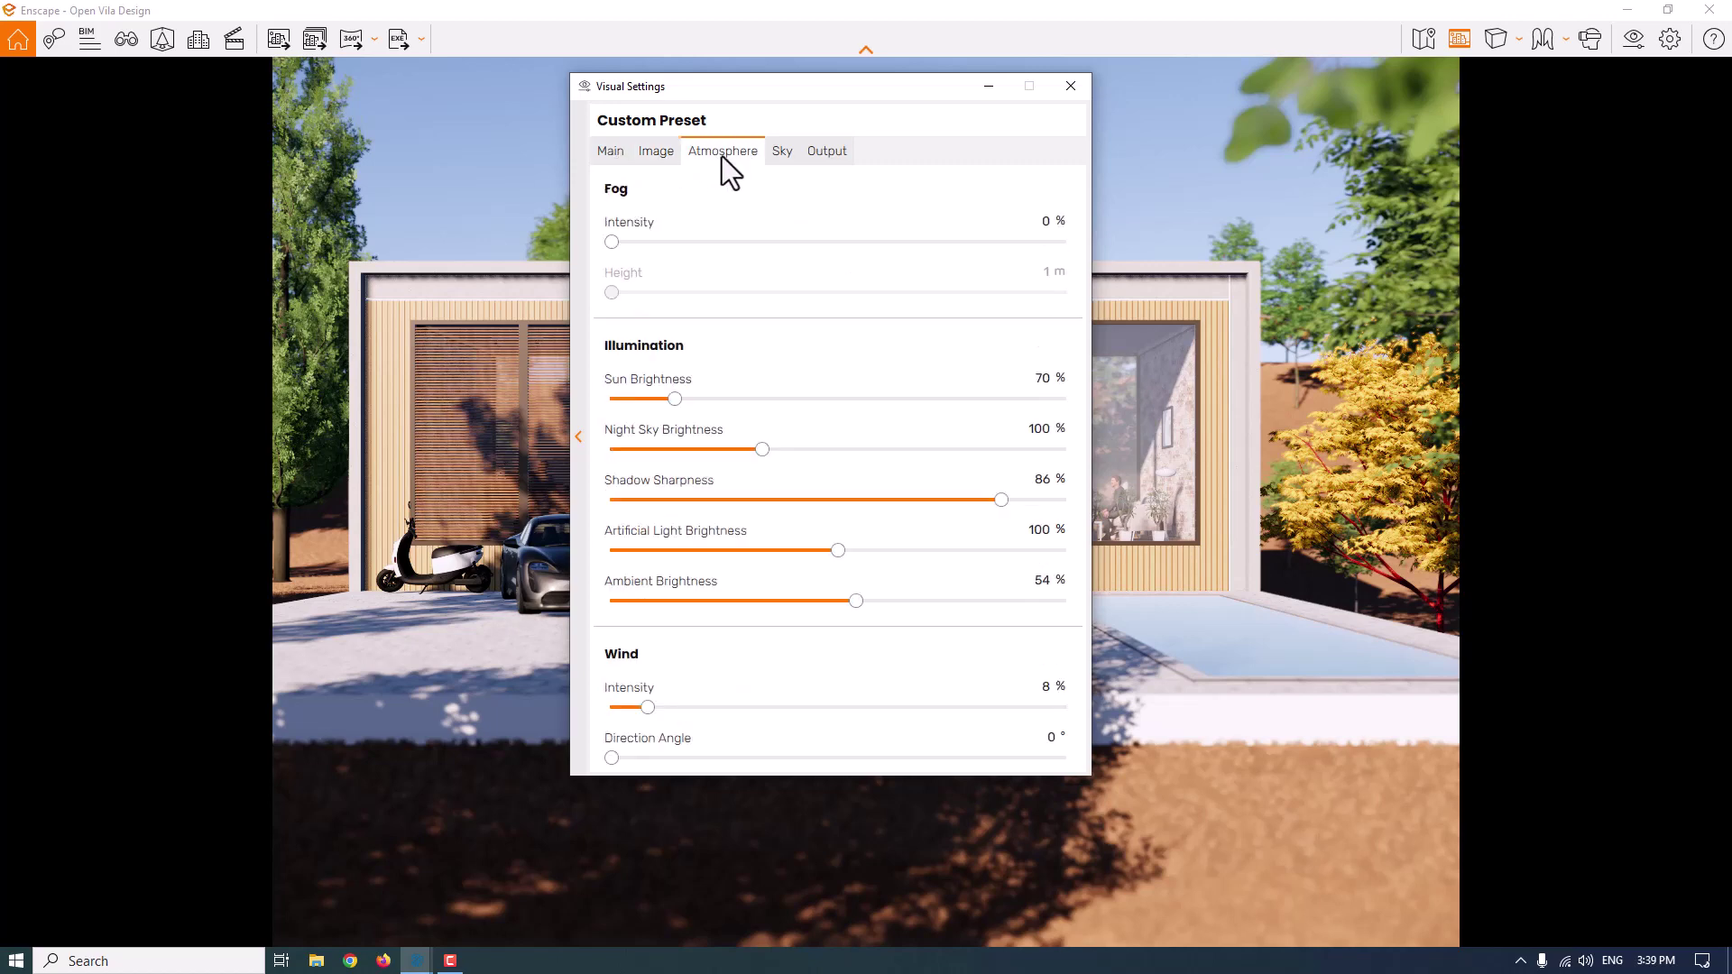
click(785, 155)
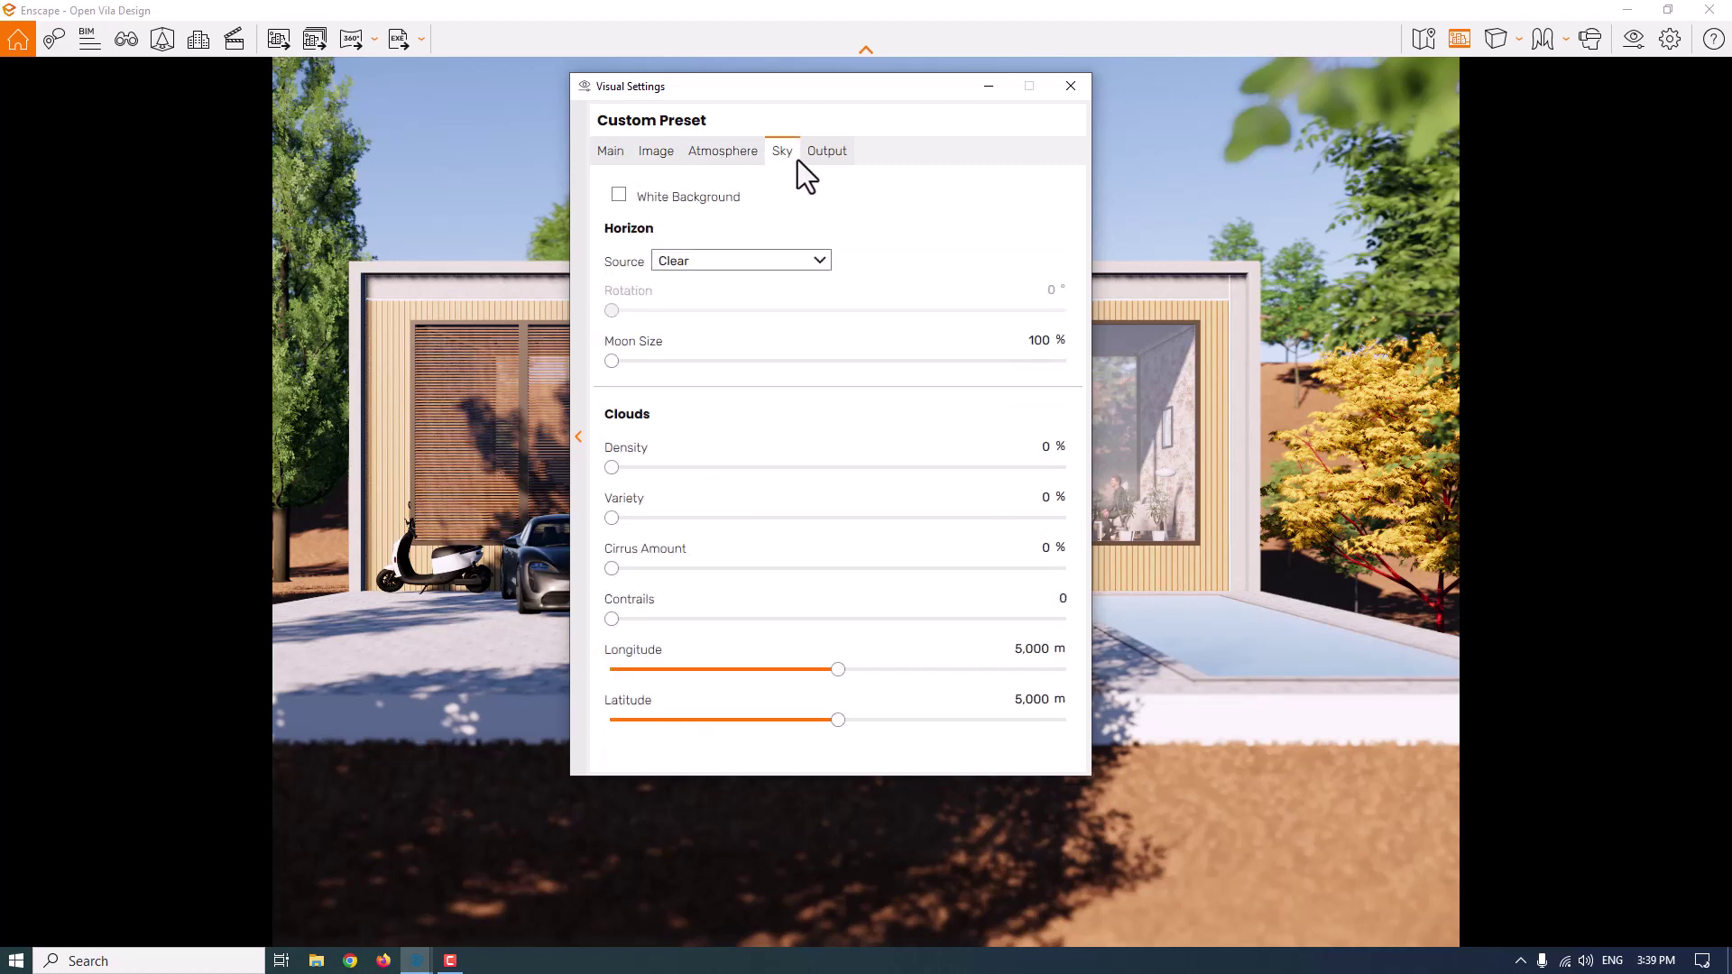
click(825, 155)
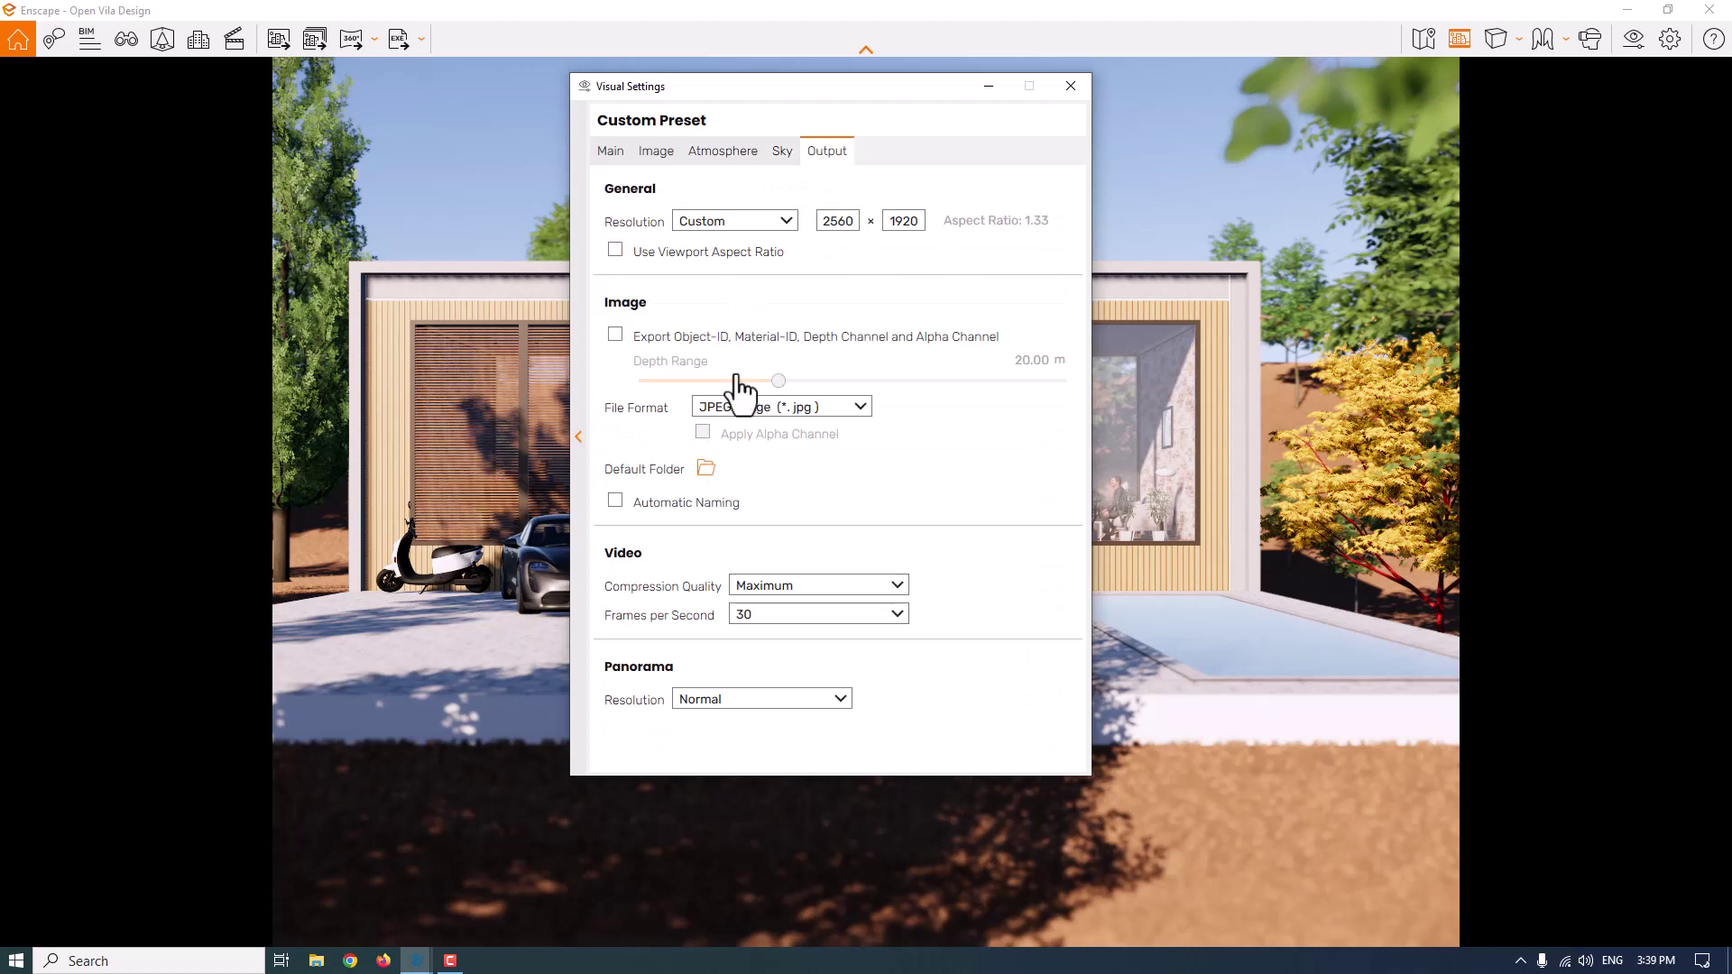
click(601, 150)
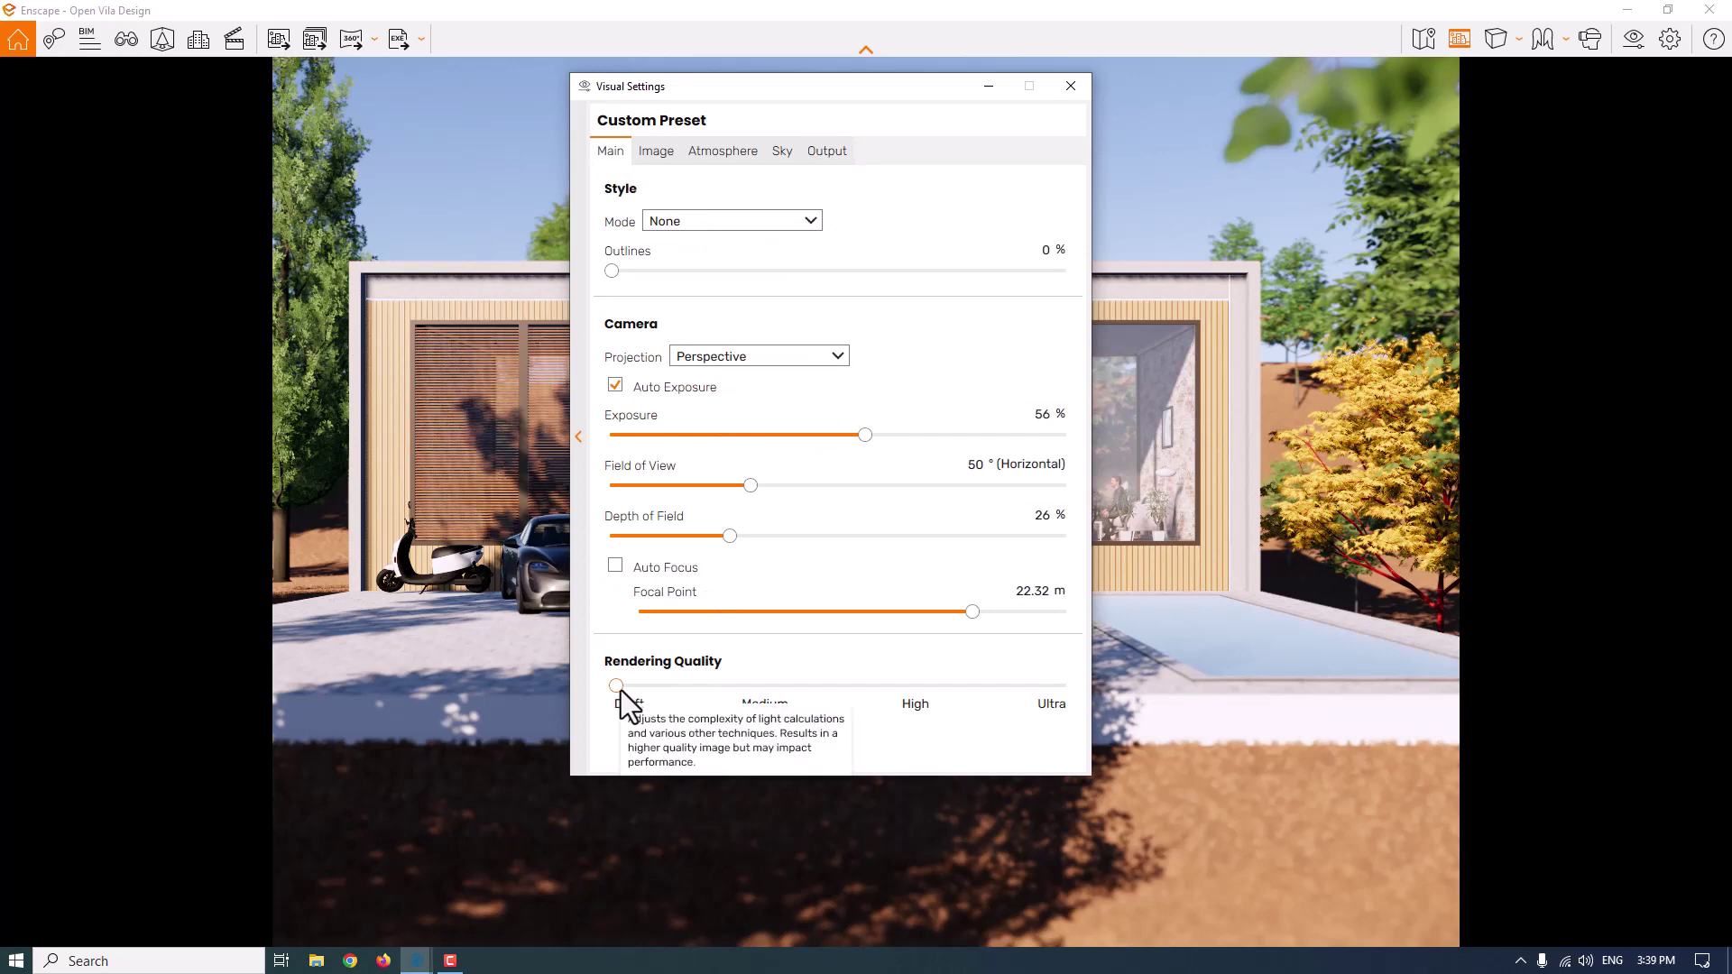
mouse_move(594, 489)
click(579, 442)
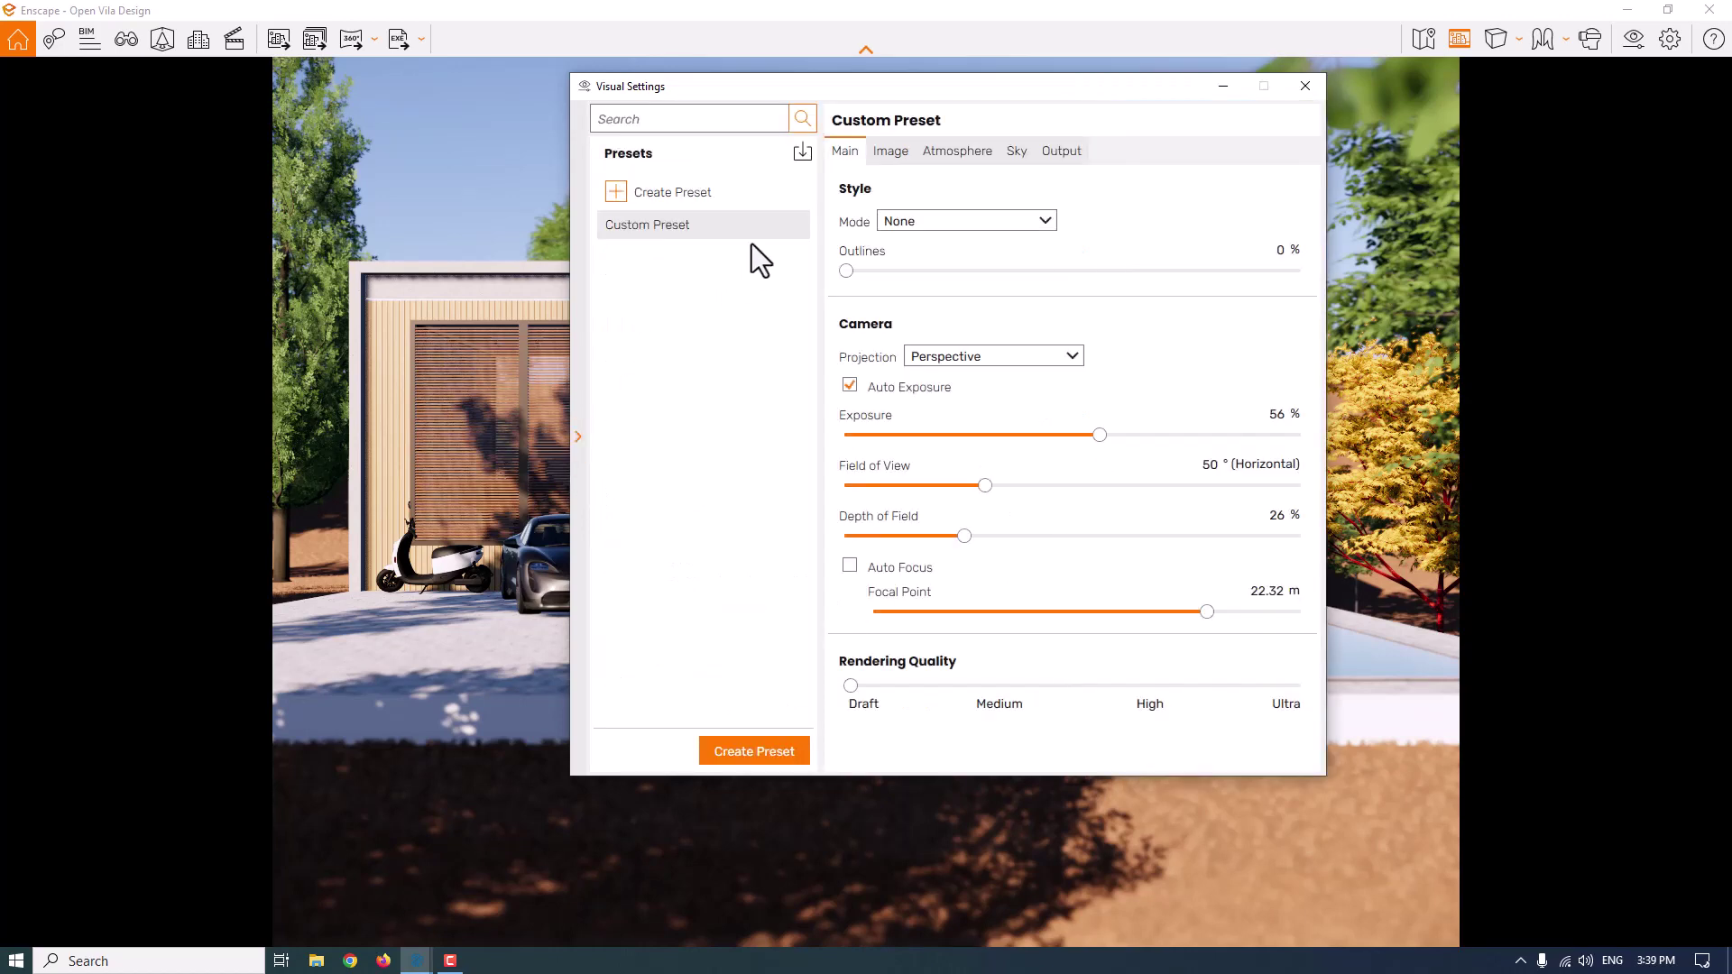
click(792, 227)
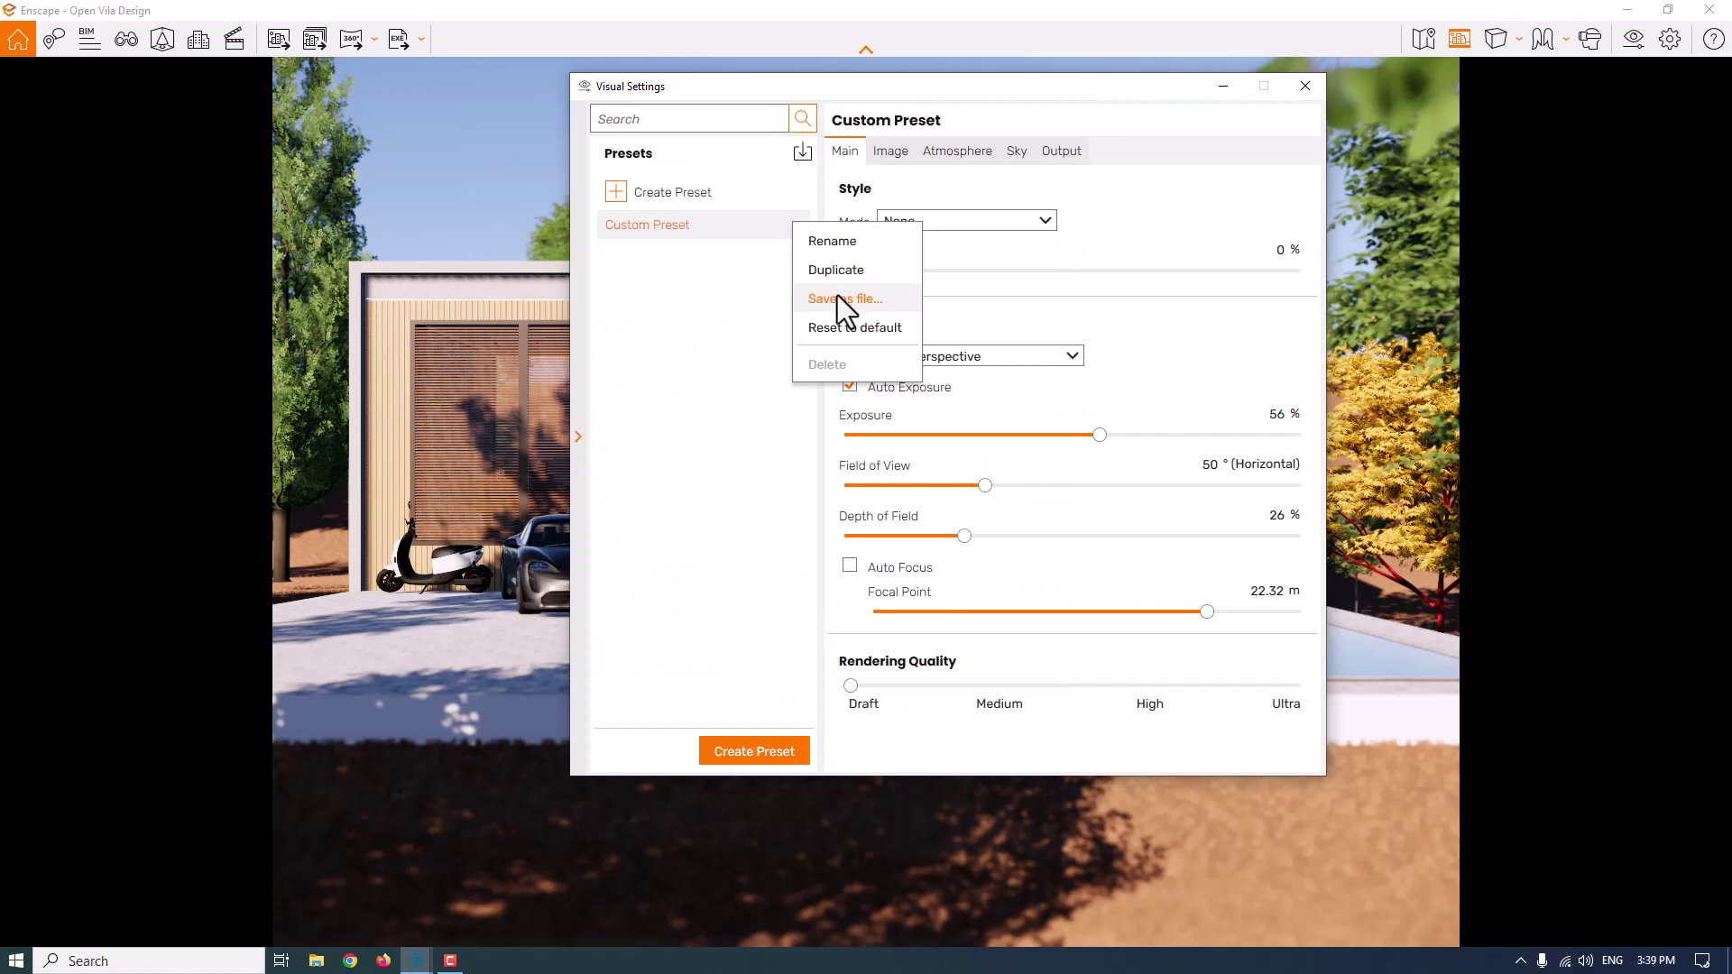
click(597, 435)
click(578, 437)
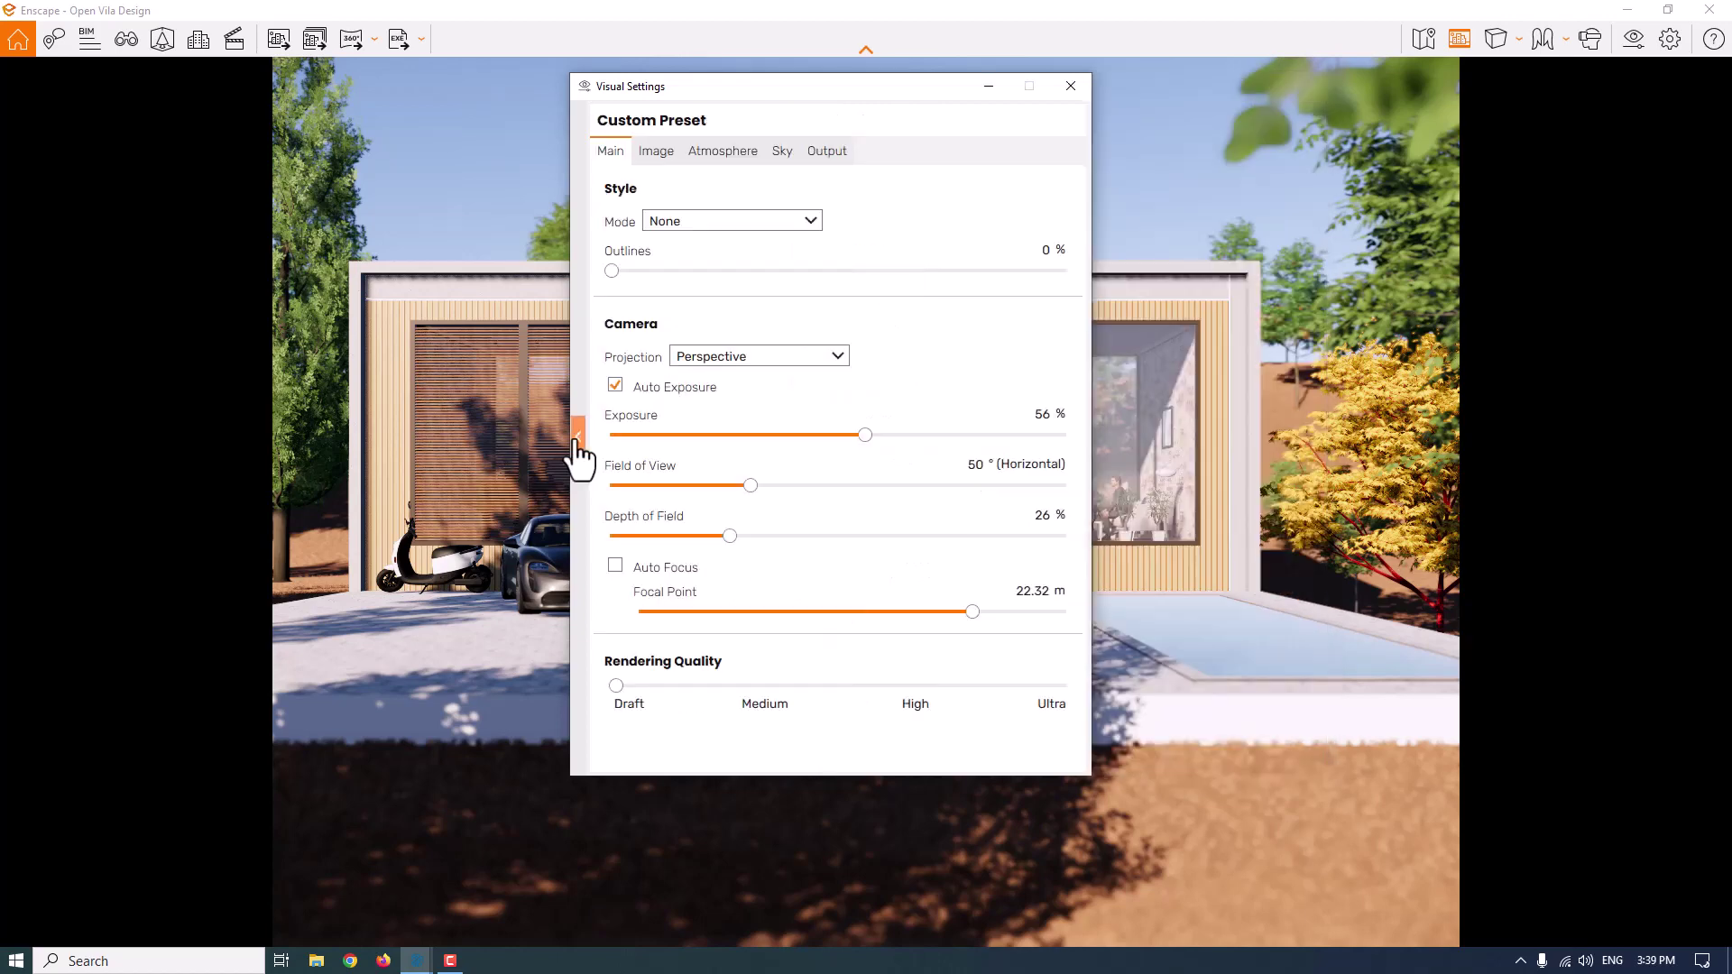
Save the Custom Preset as a visual settings preset file named "Render Setting" on the Desktop
click(578, 437)
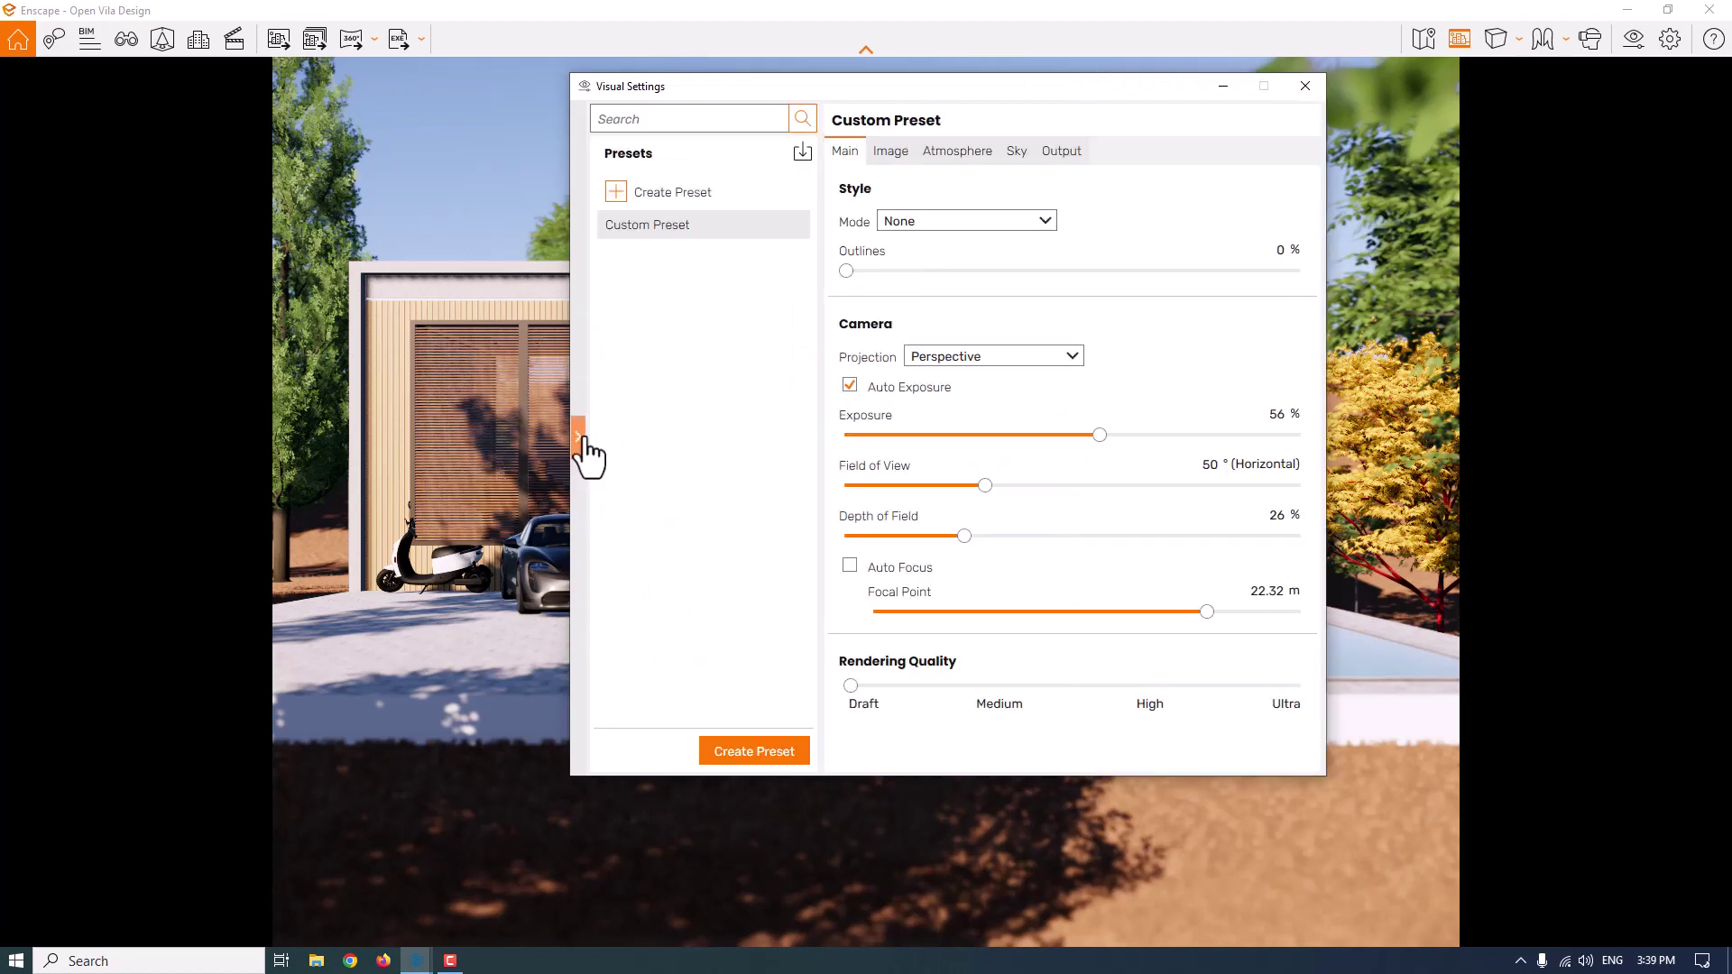
right_click(798, 225)
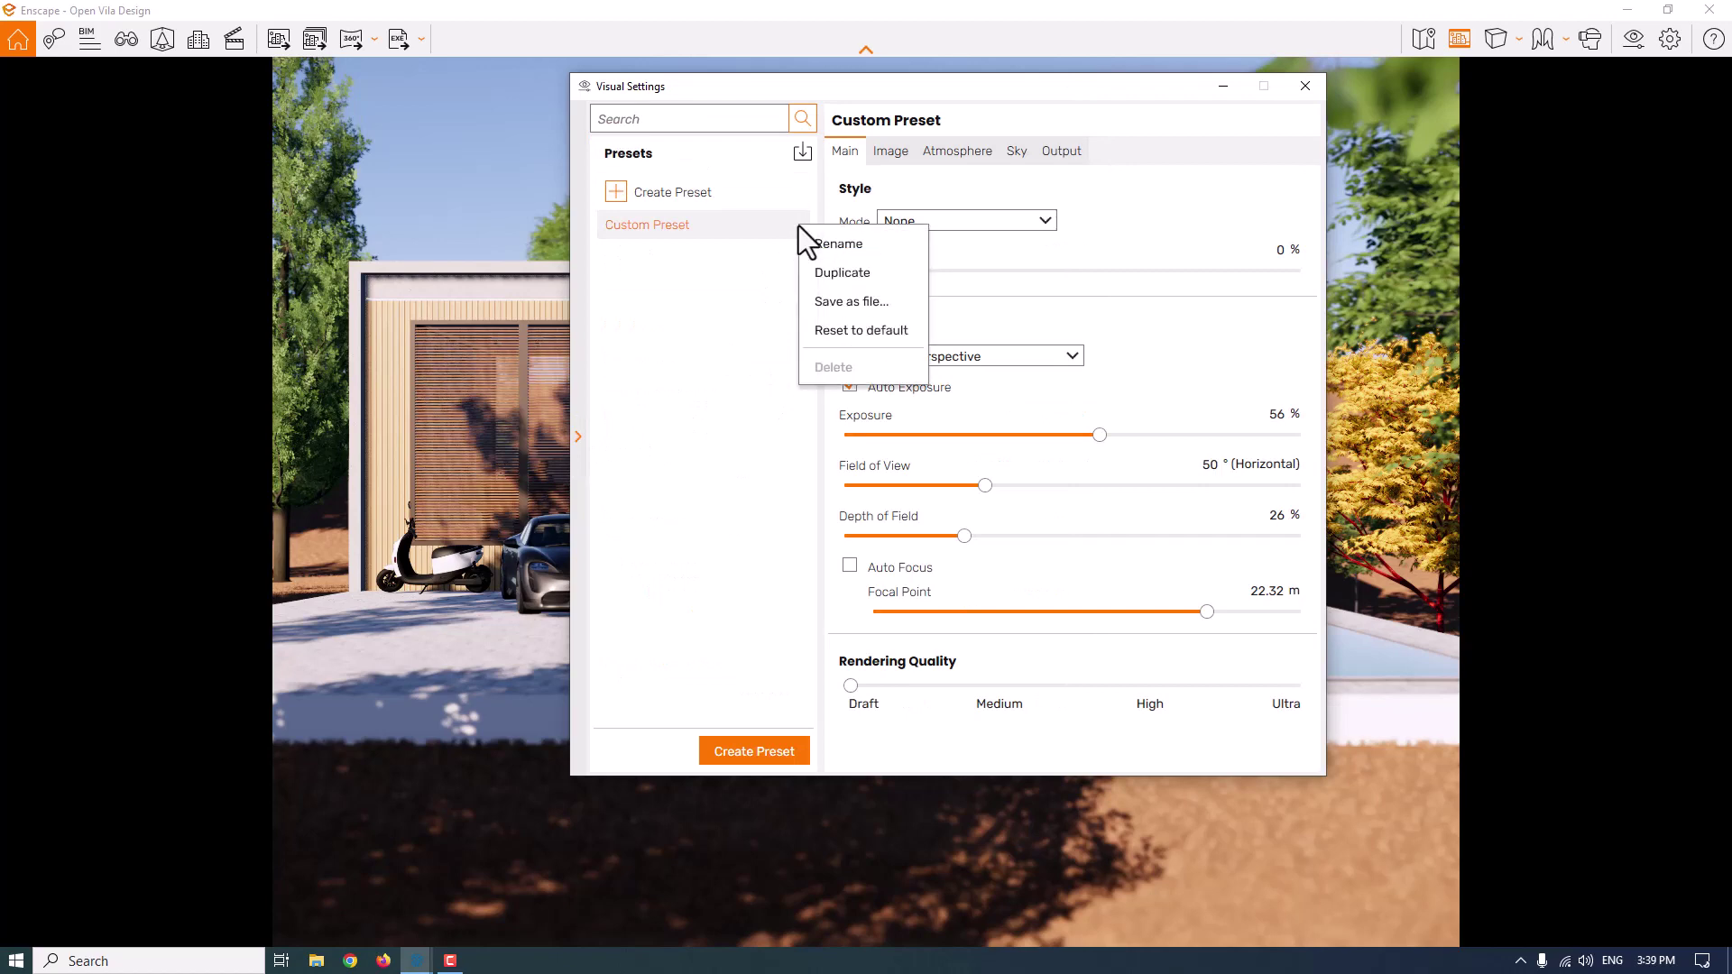
click(850, 302)
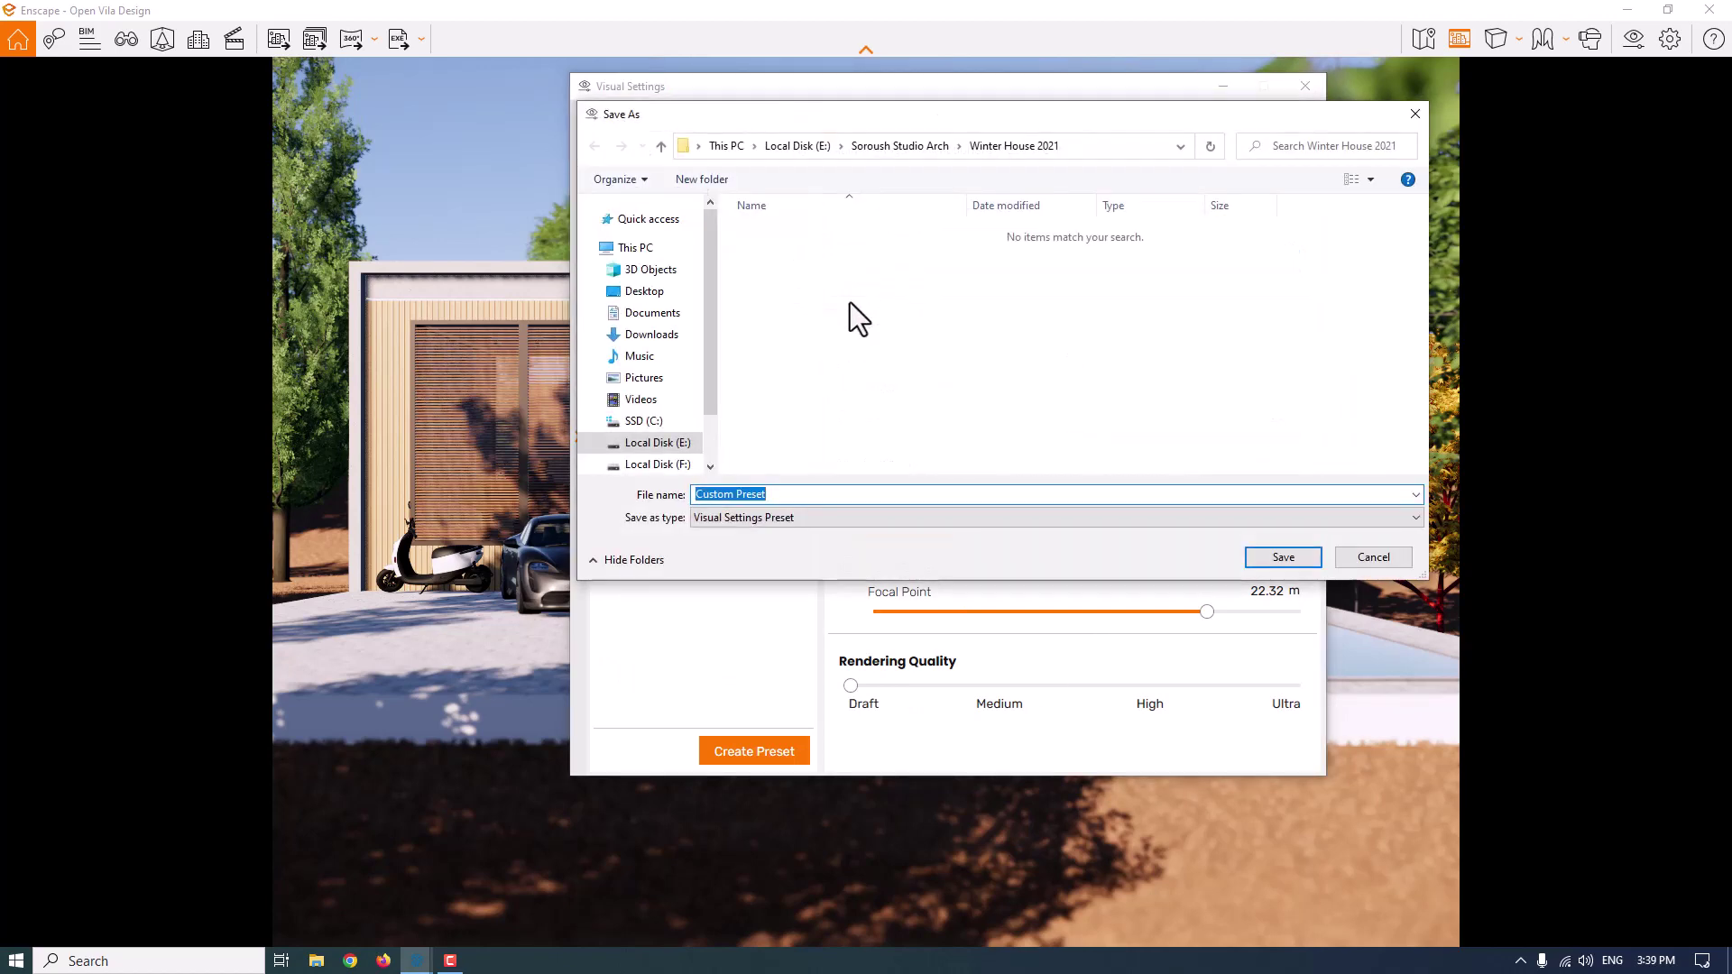
click(647, 291)
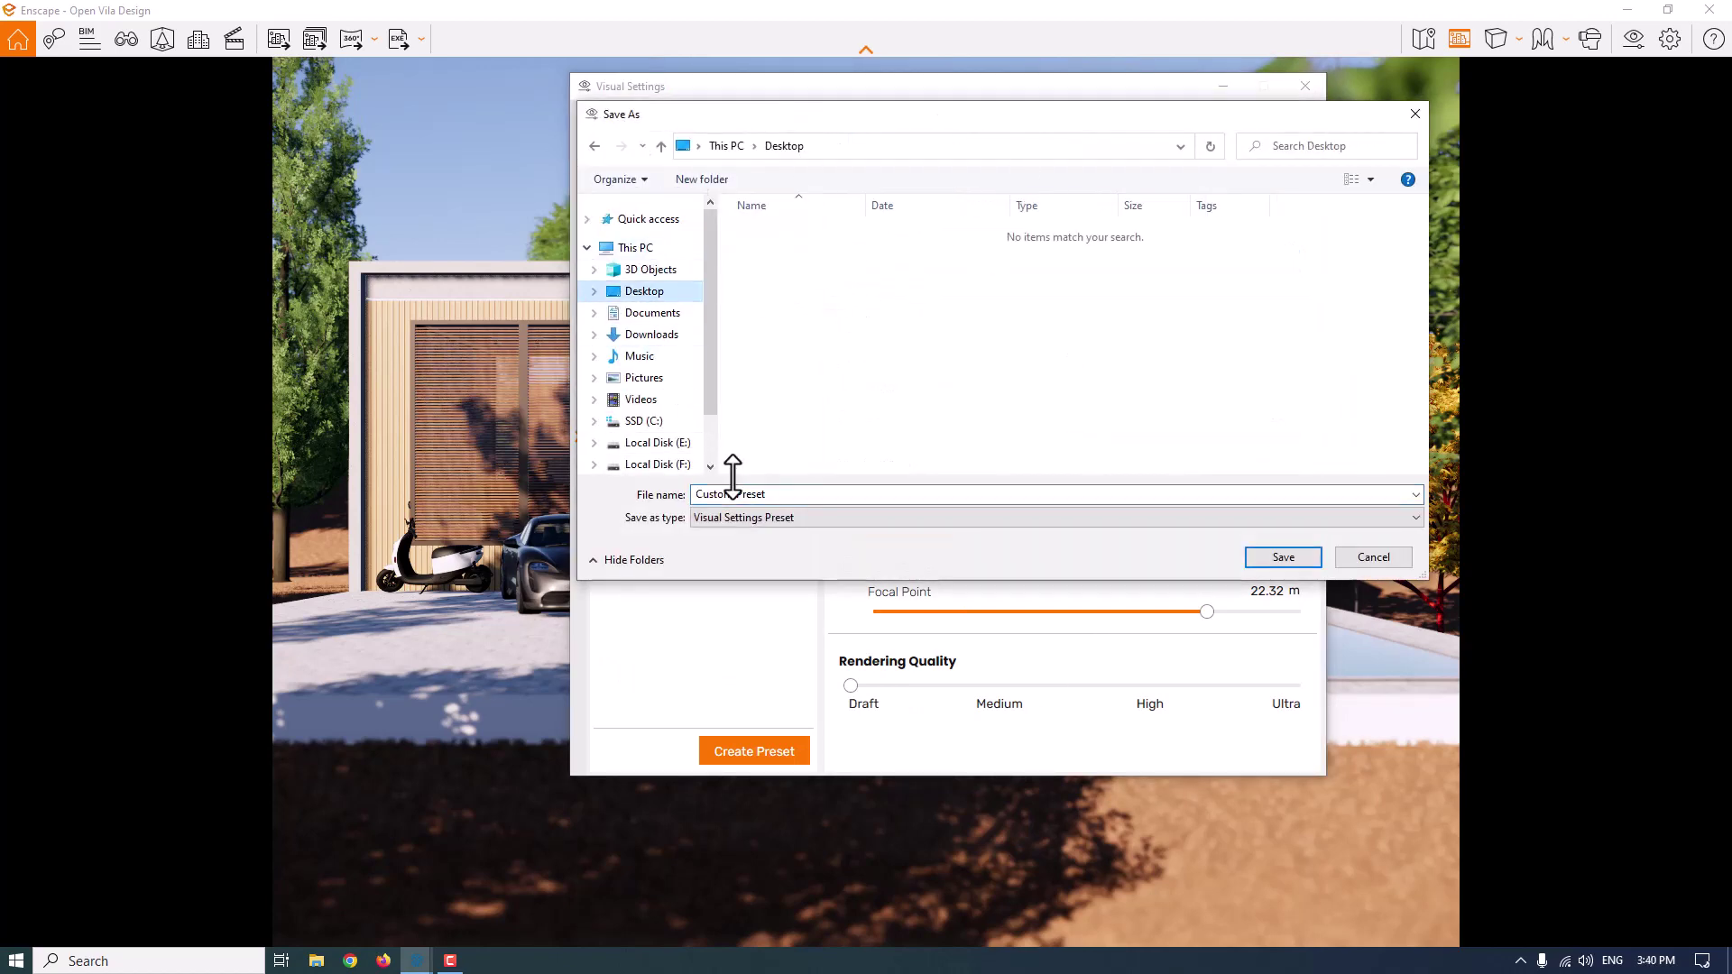
click(773, 497)
text(R)
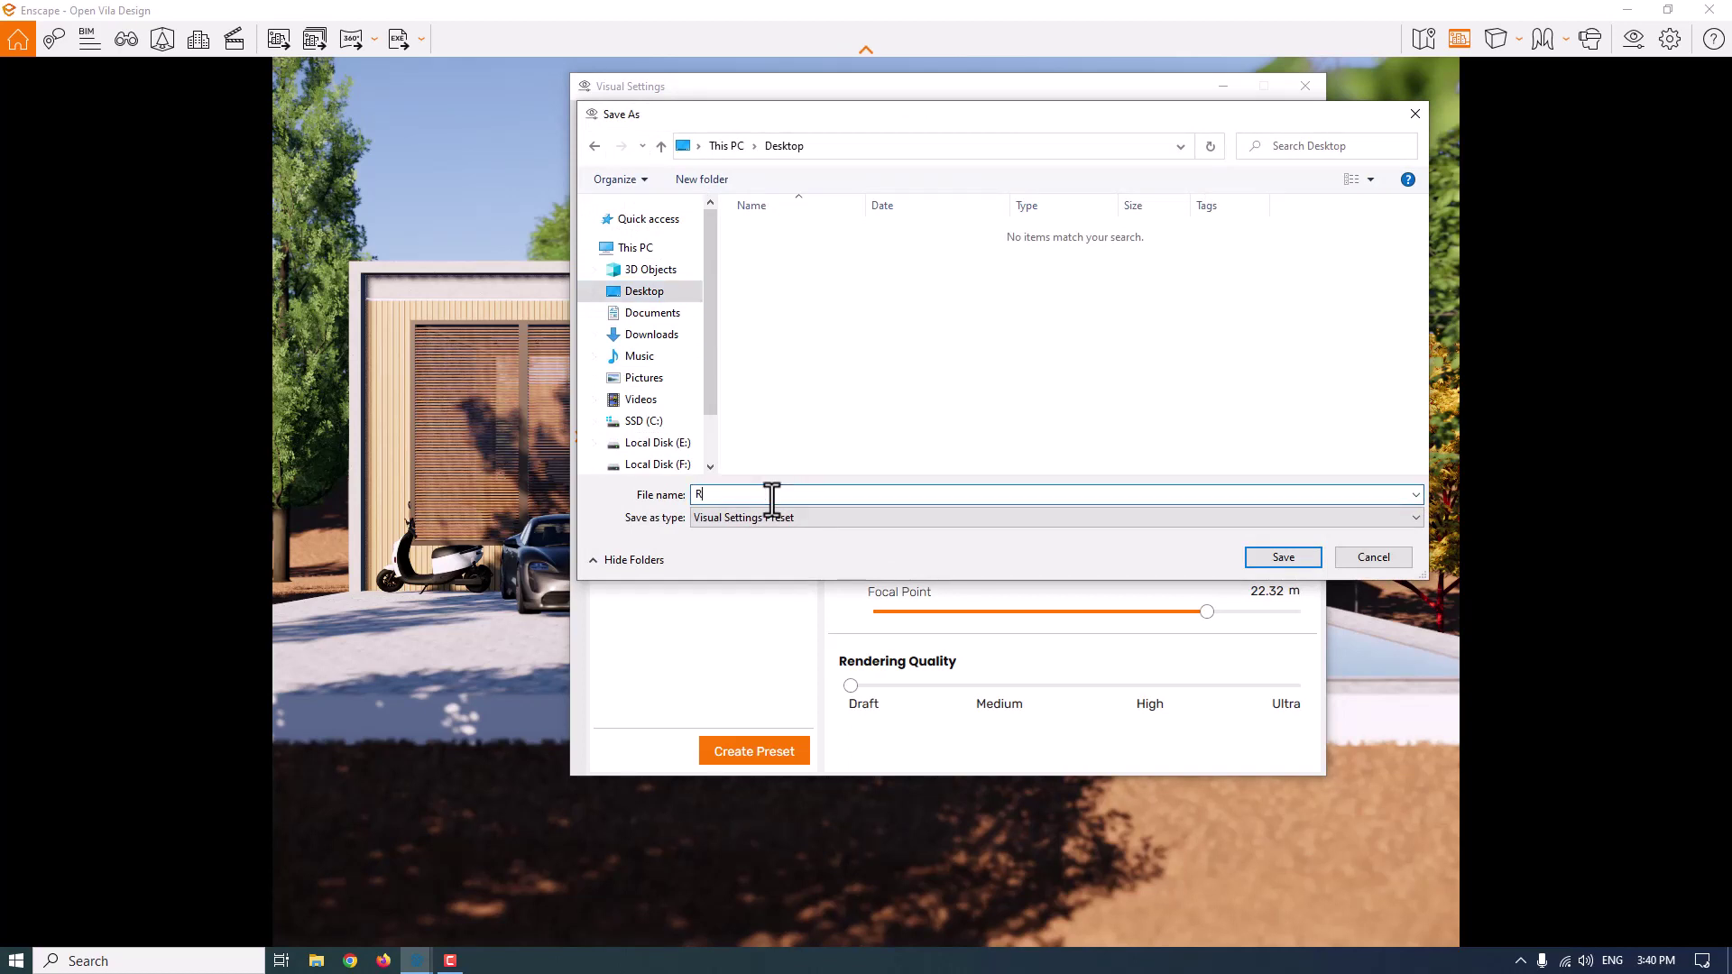
text(ender Setting)
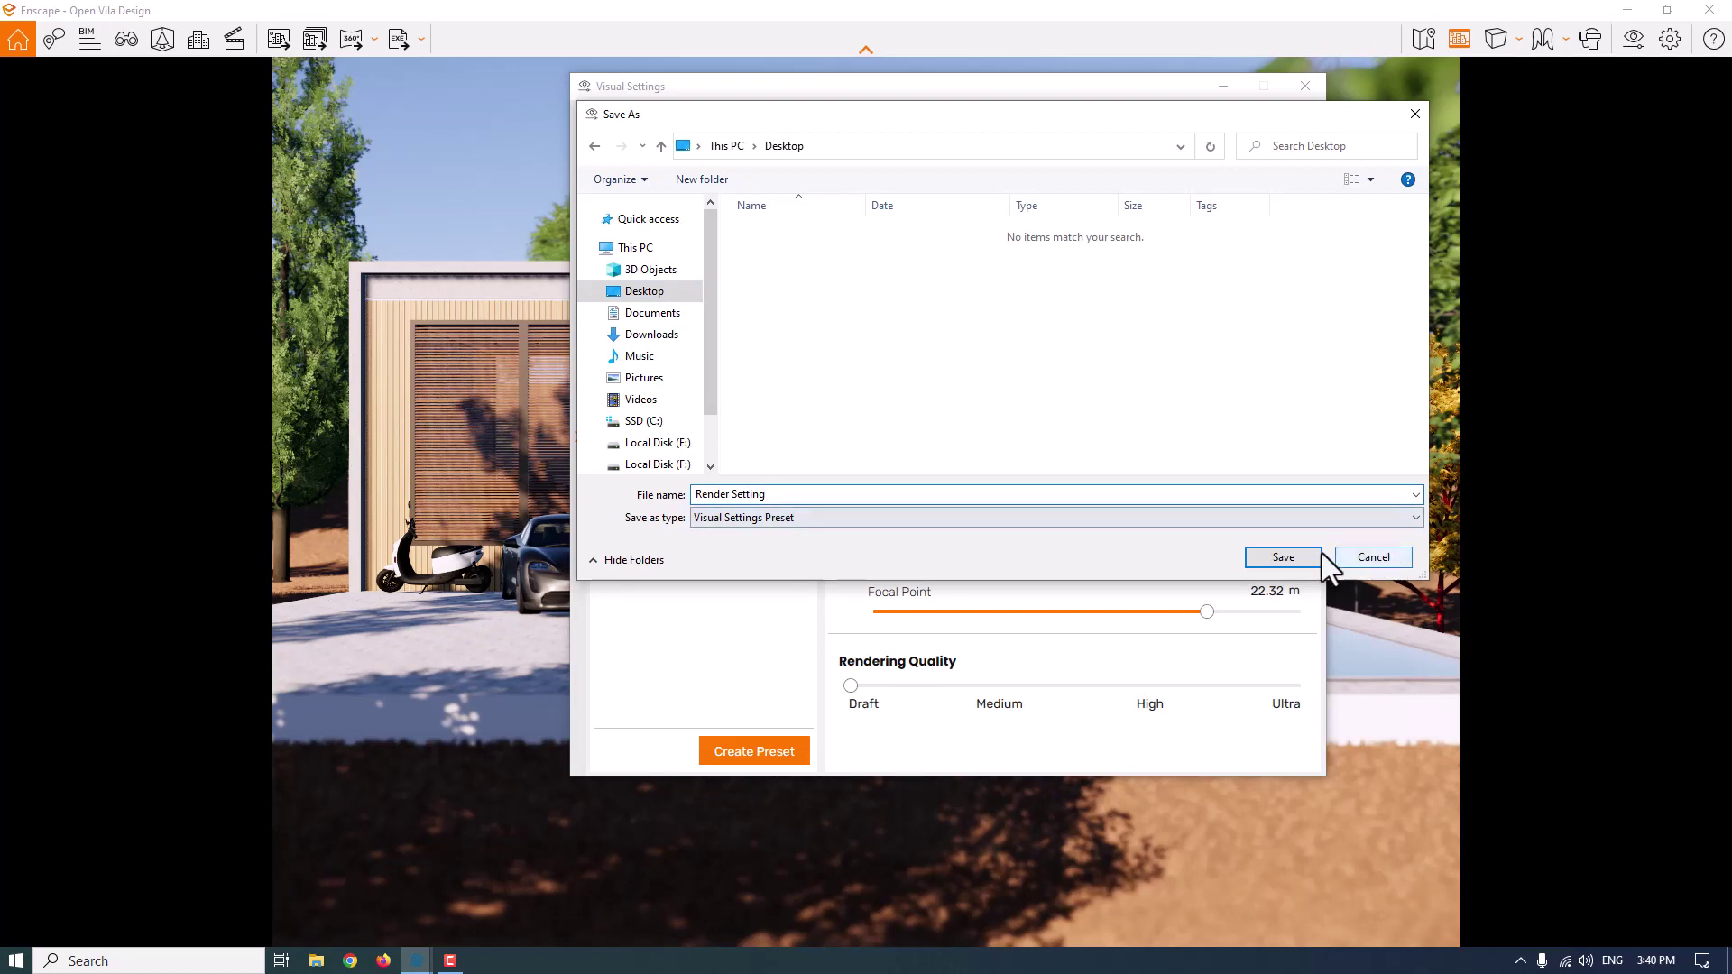
click(1294, 557)
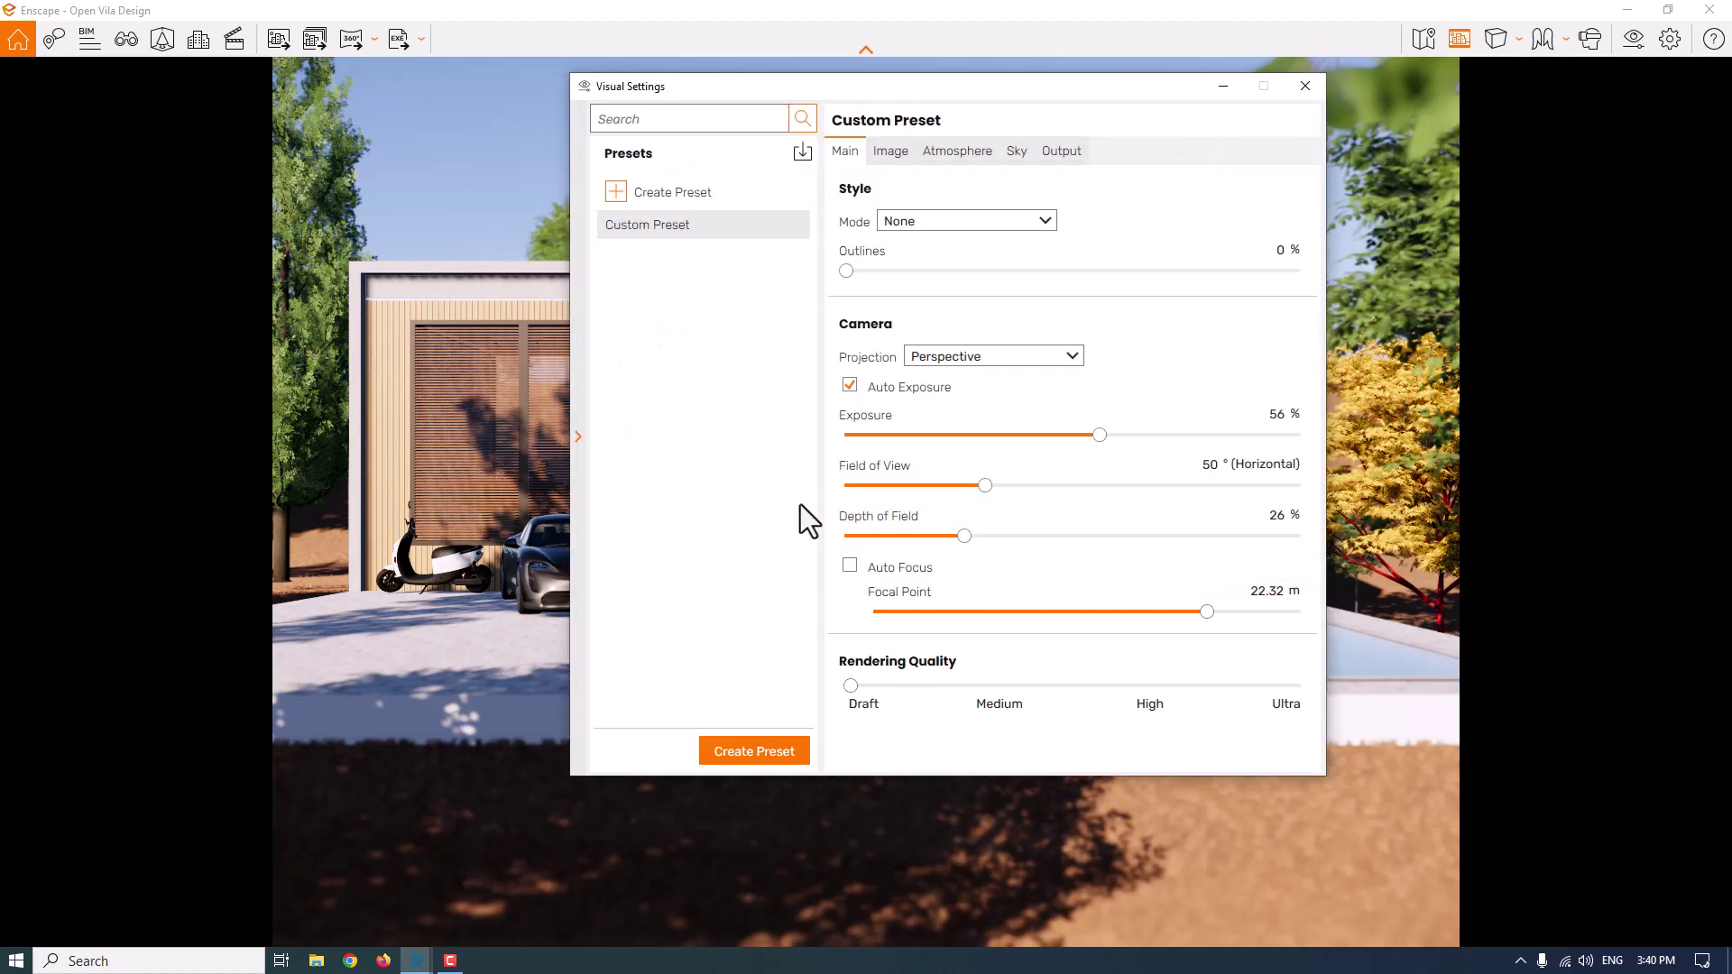
right_click(789, 230)
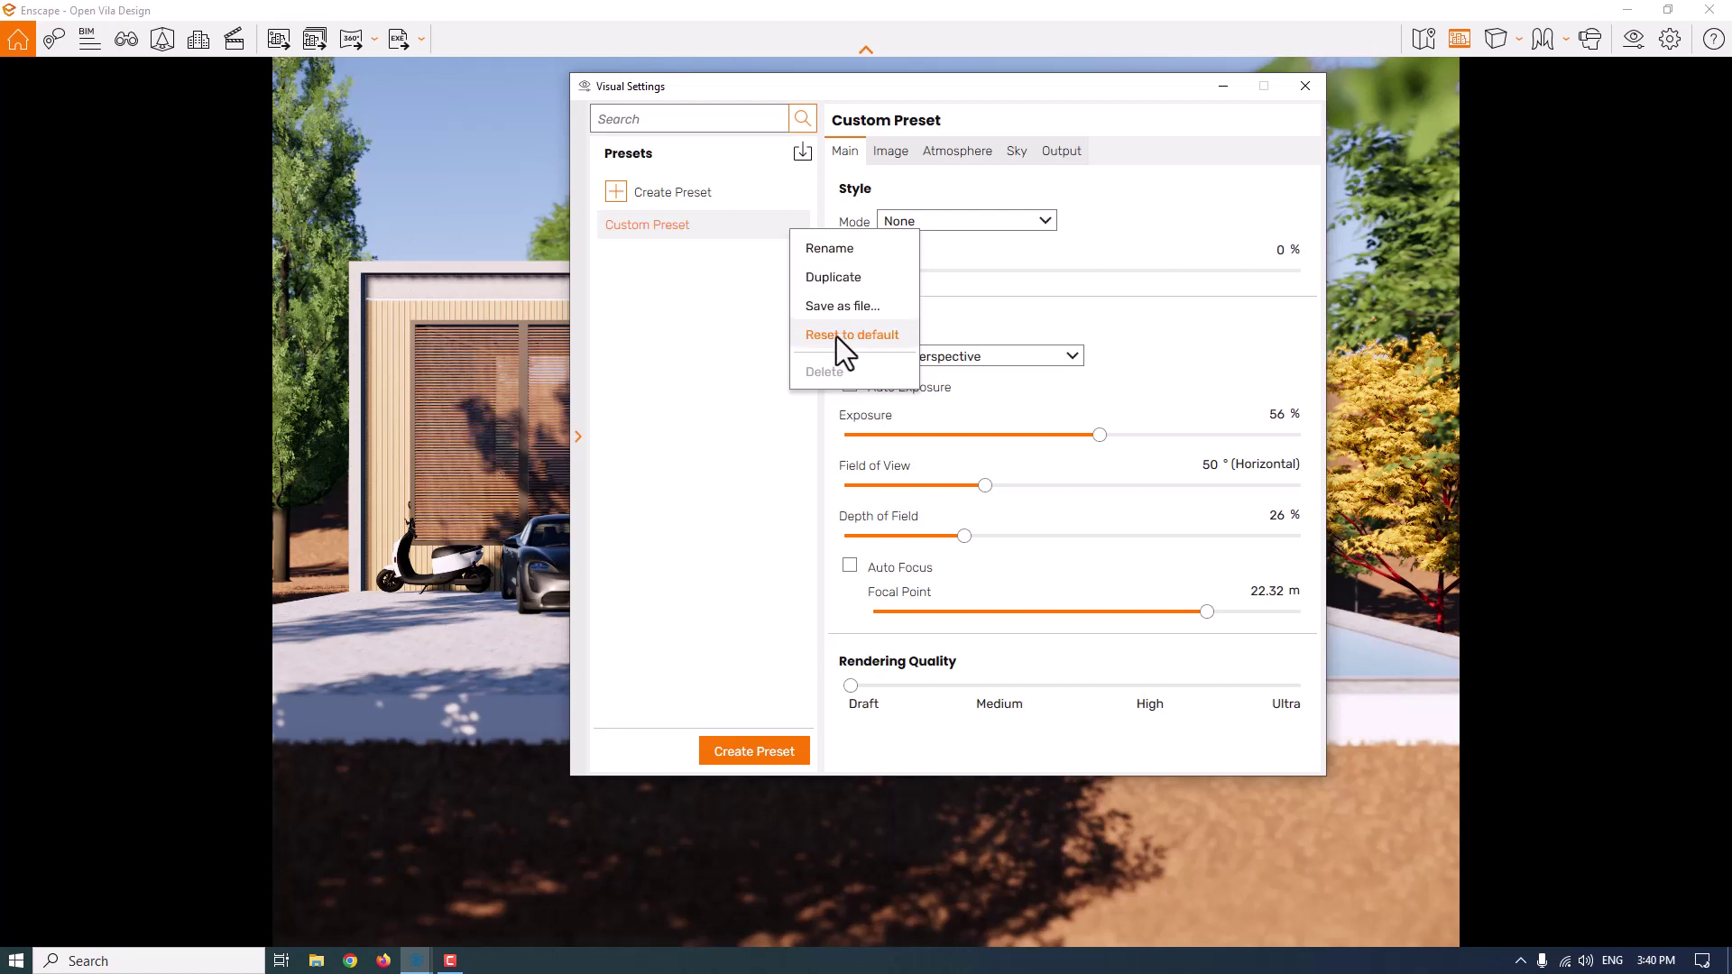
click(718, 244)
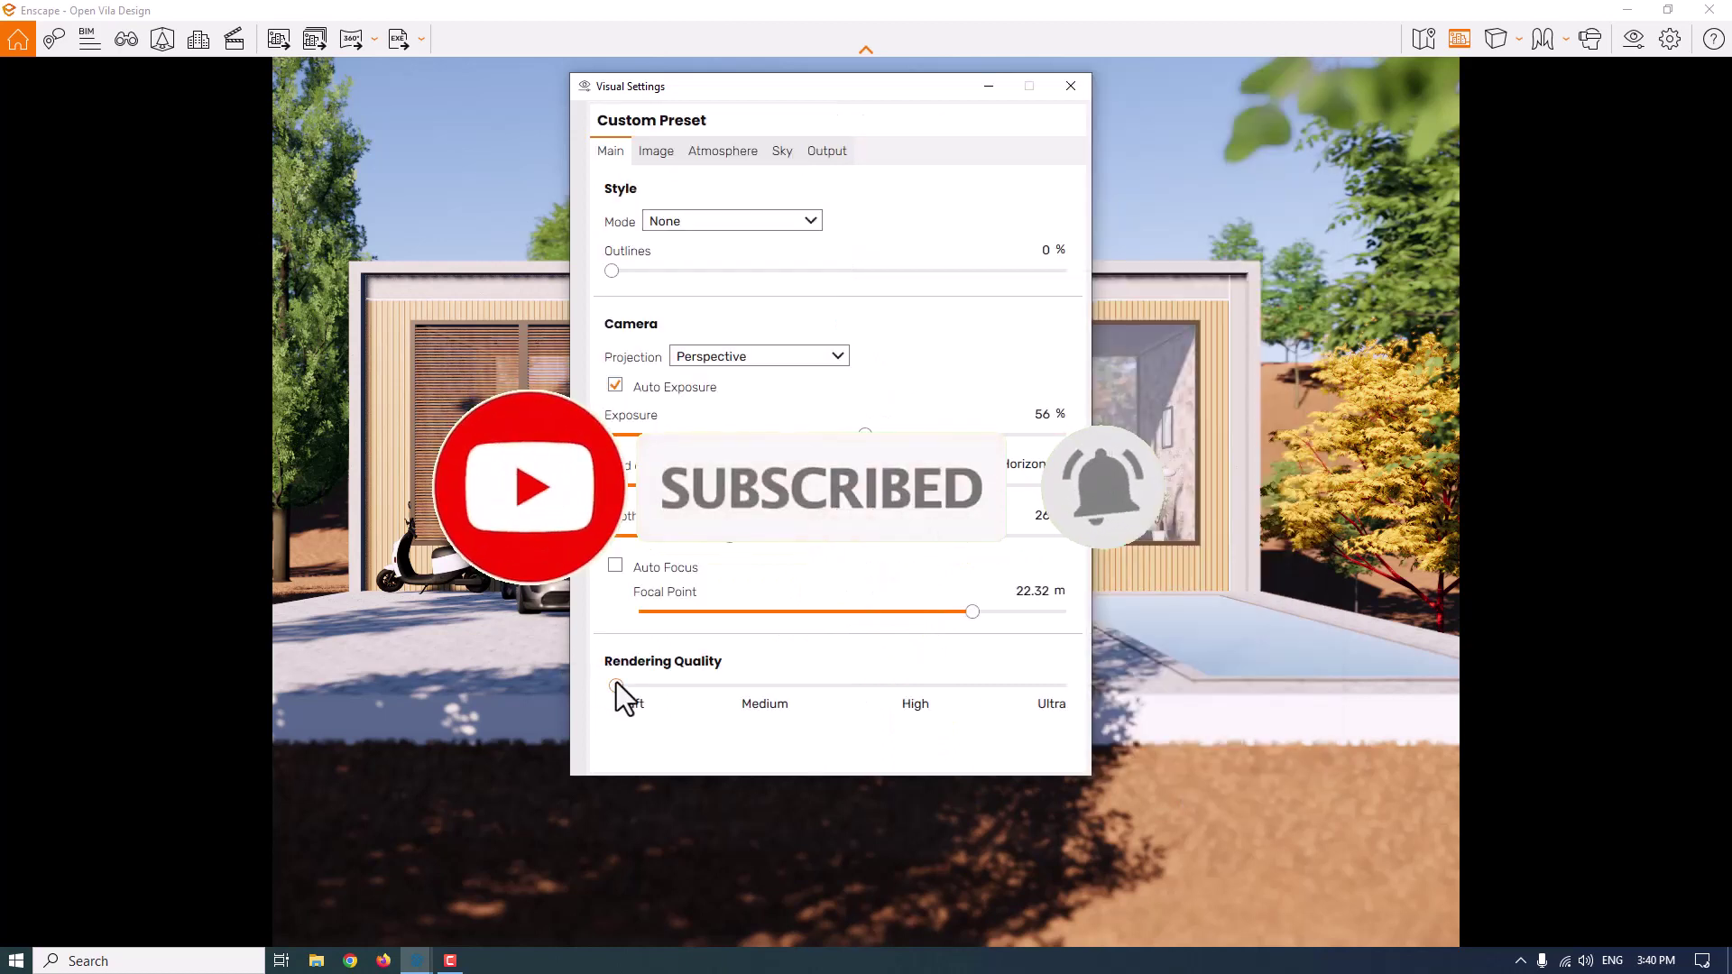
Set the rendering quality to Ultra and the atmosphere's ambient brightness to 58%
drag(615, 686, 1043, 688)
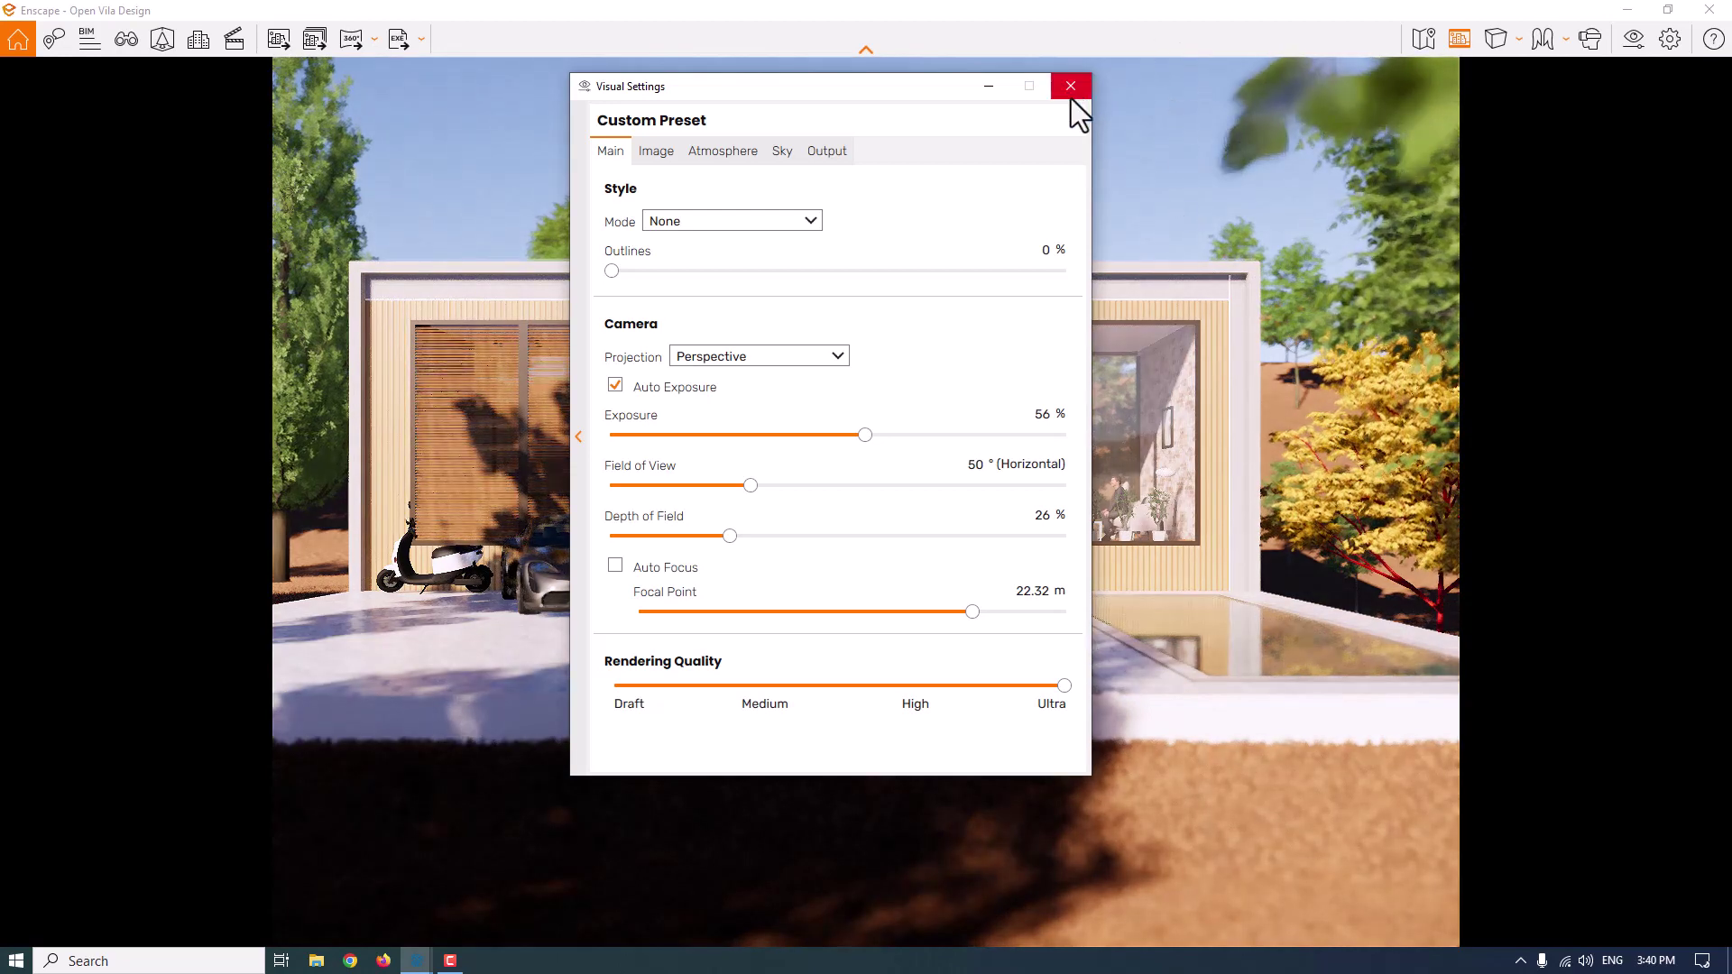
click(741, 151)
drag(827, 92, 262, 85)
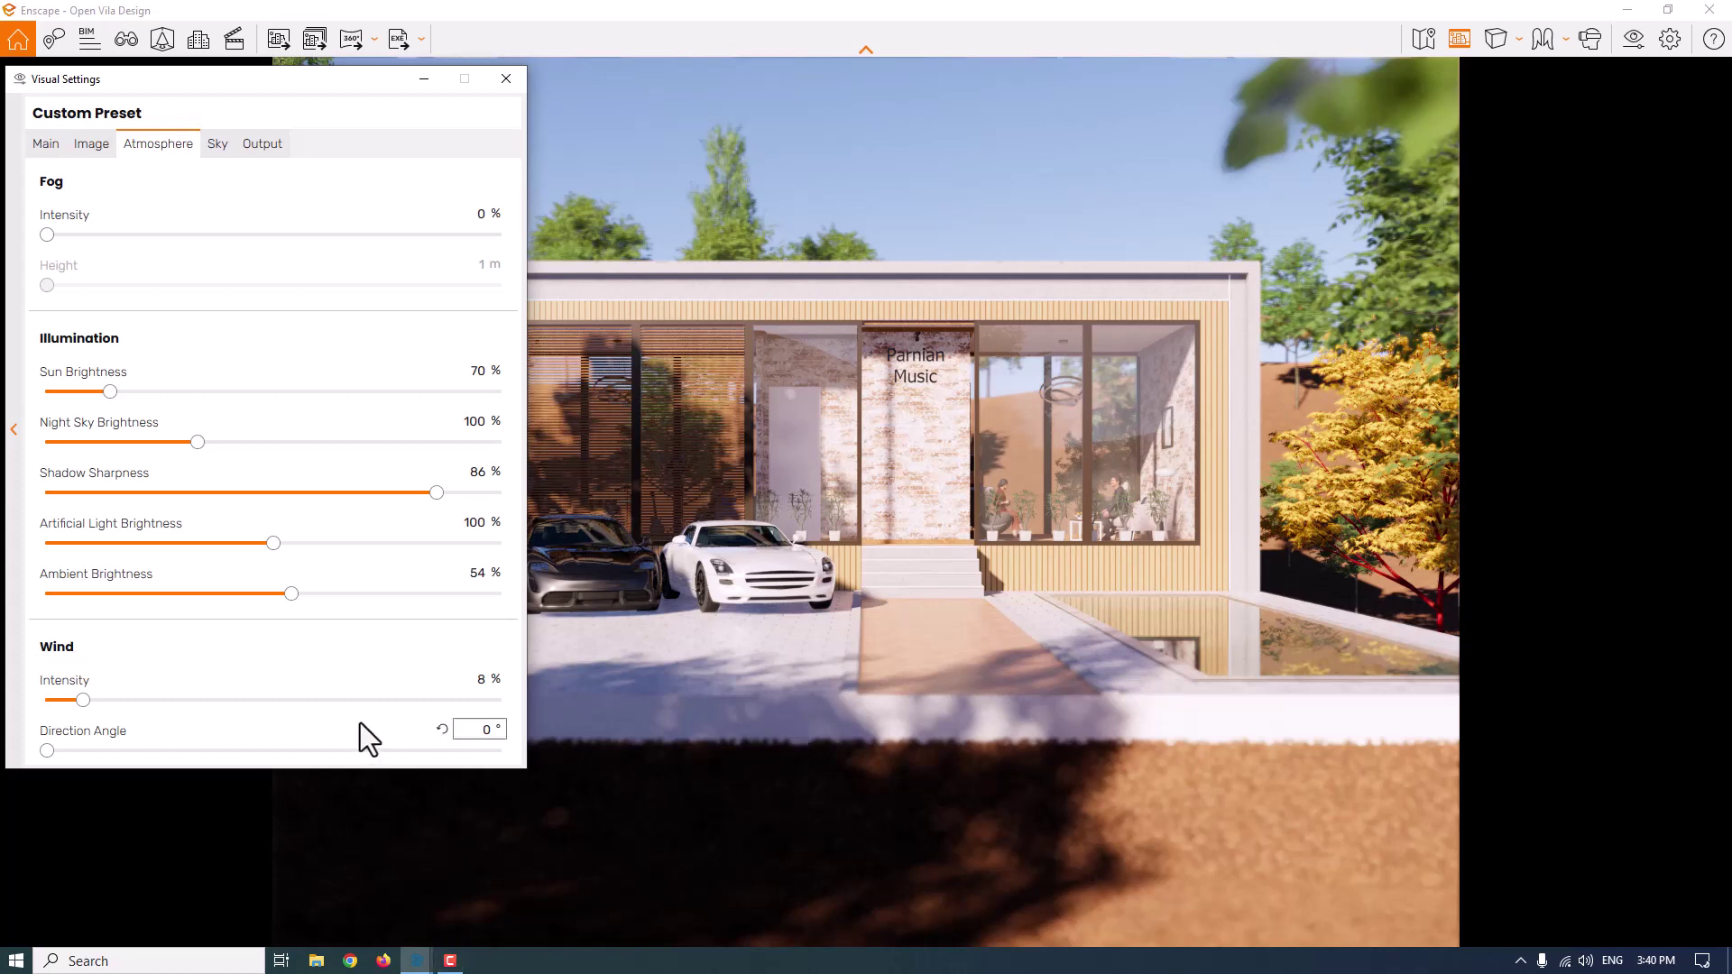
click(483, 573)
text(58)
key(Return)
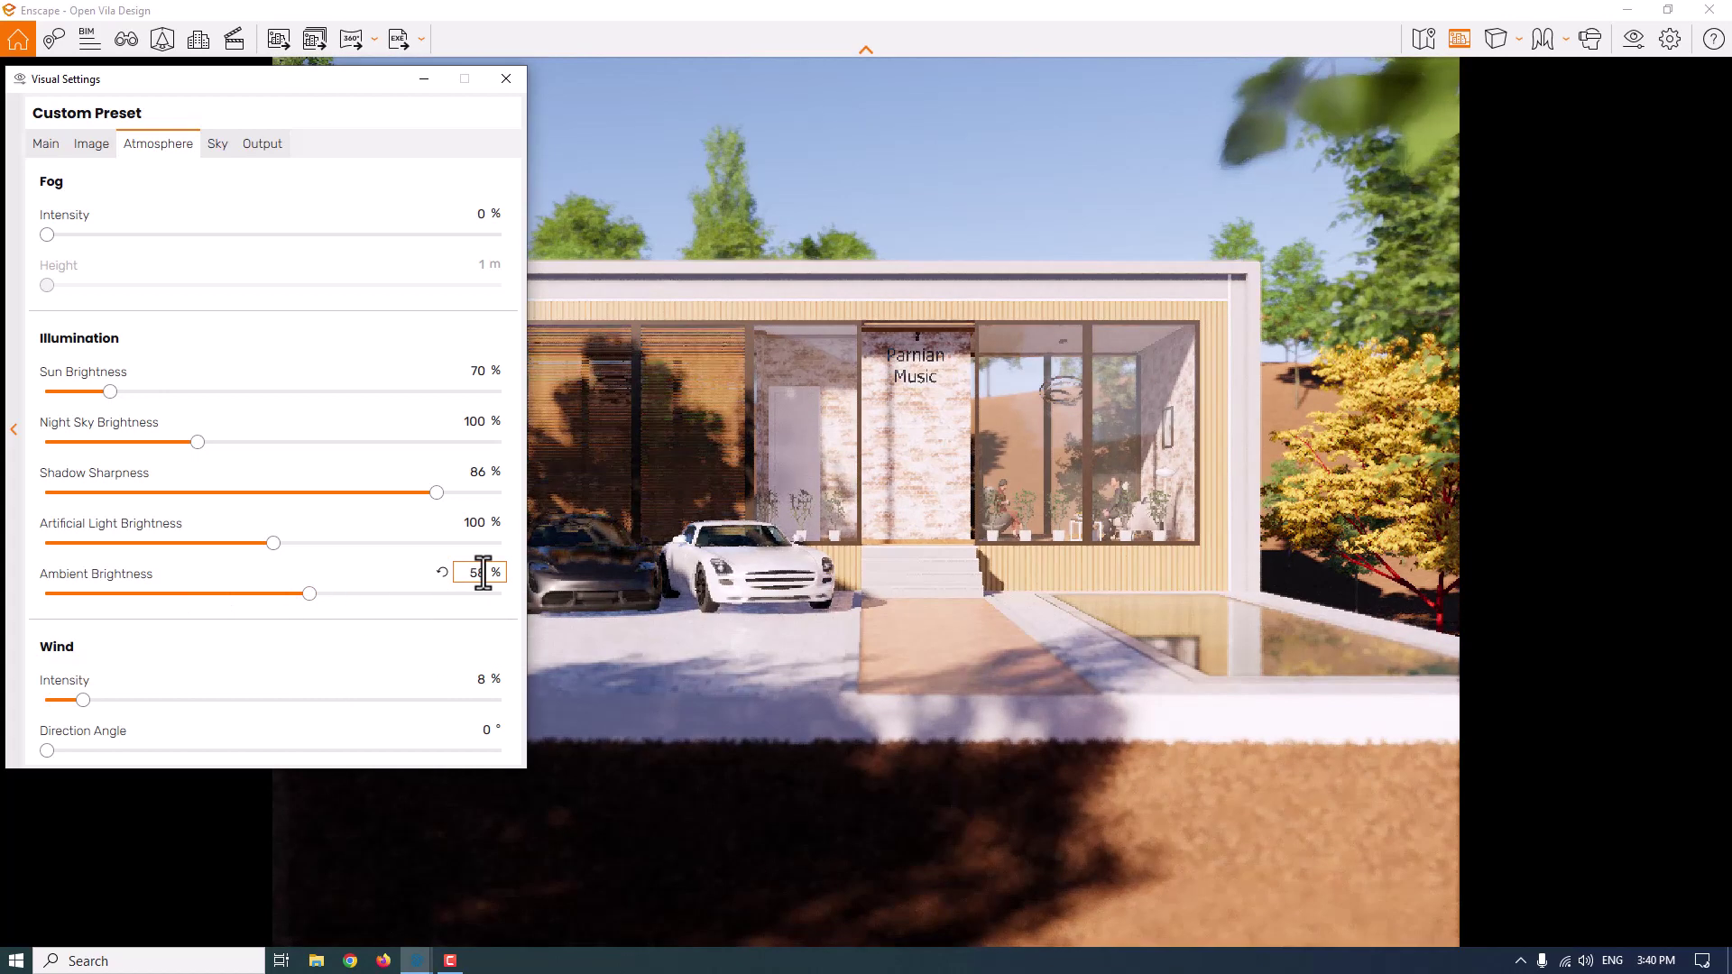
Turn off Auto Contrast in the image corrections and set the shadows to -26% and the highlights to 26%
click(92, 144)
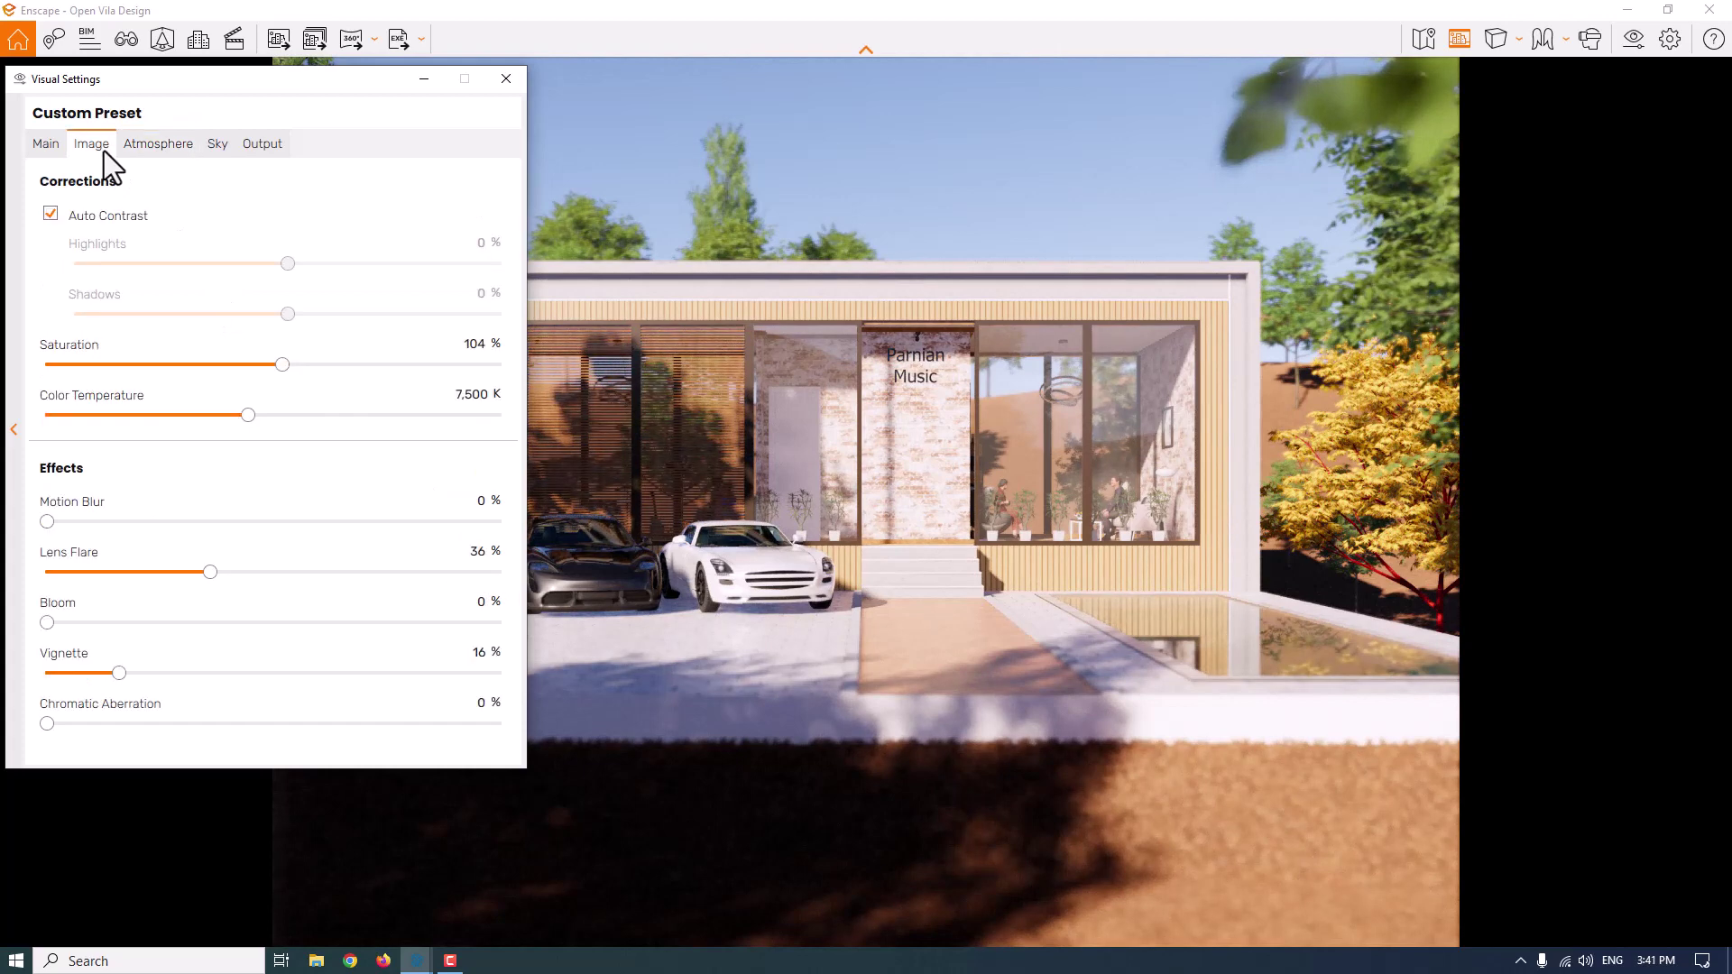
click(50, 215)
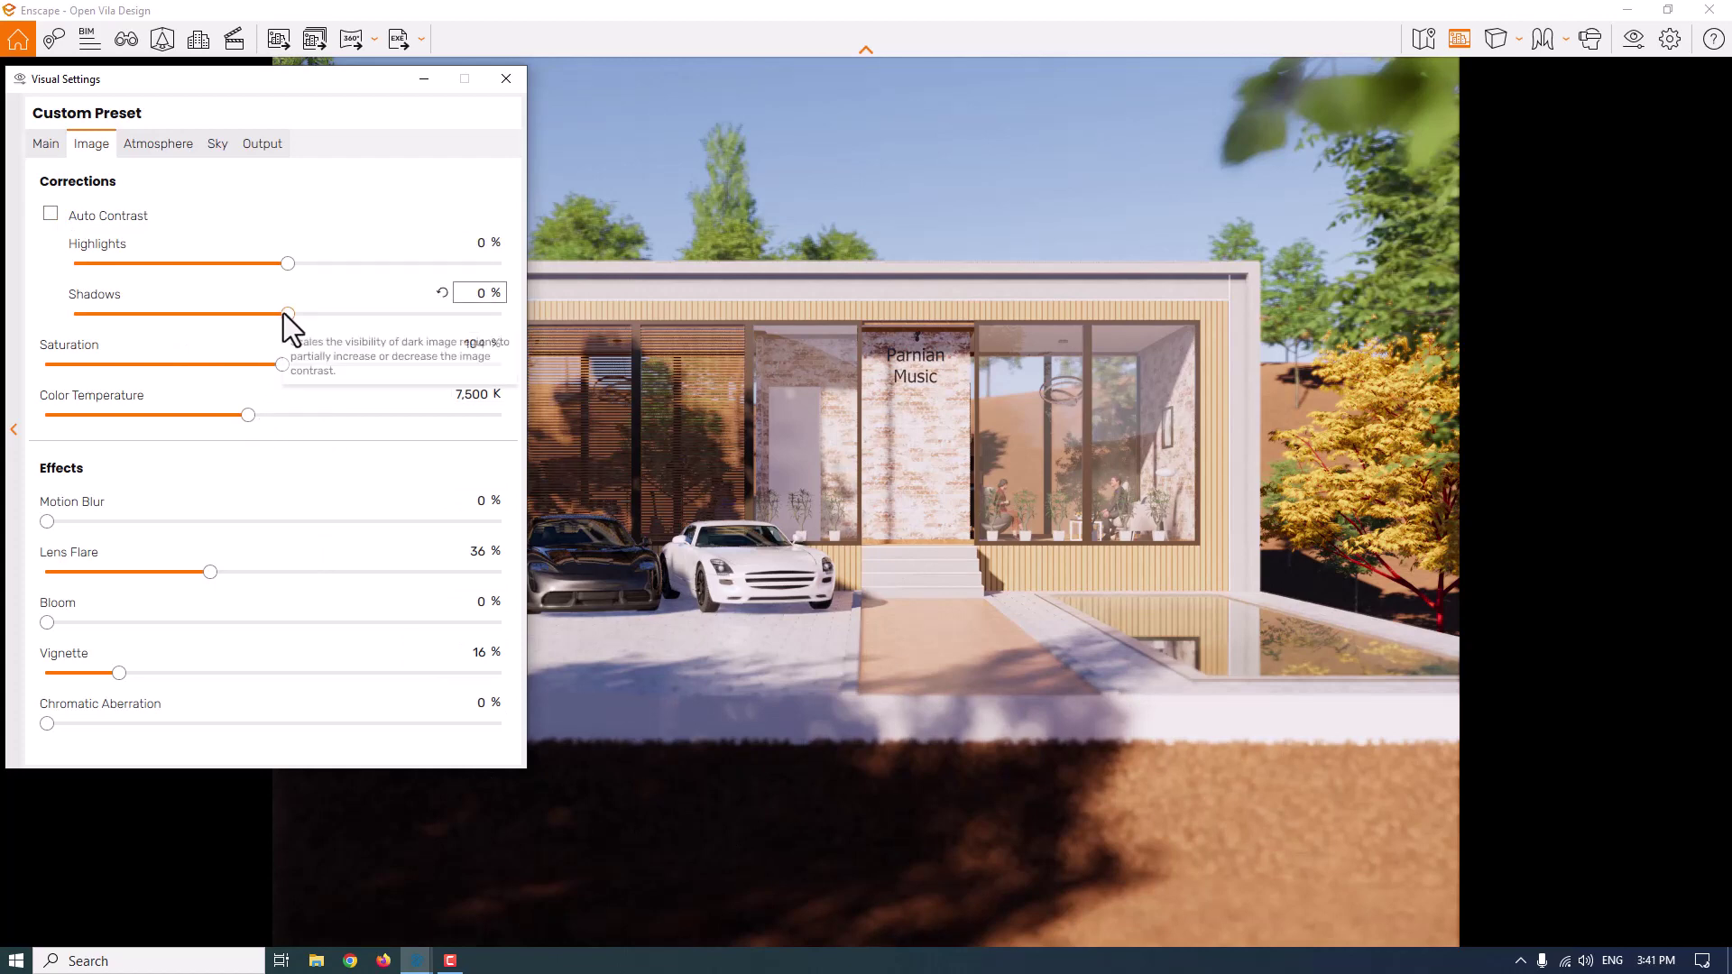
drag(287, 313, 192, 305)
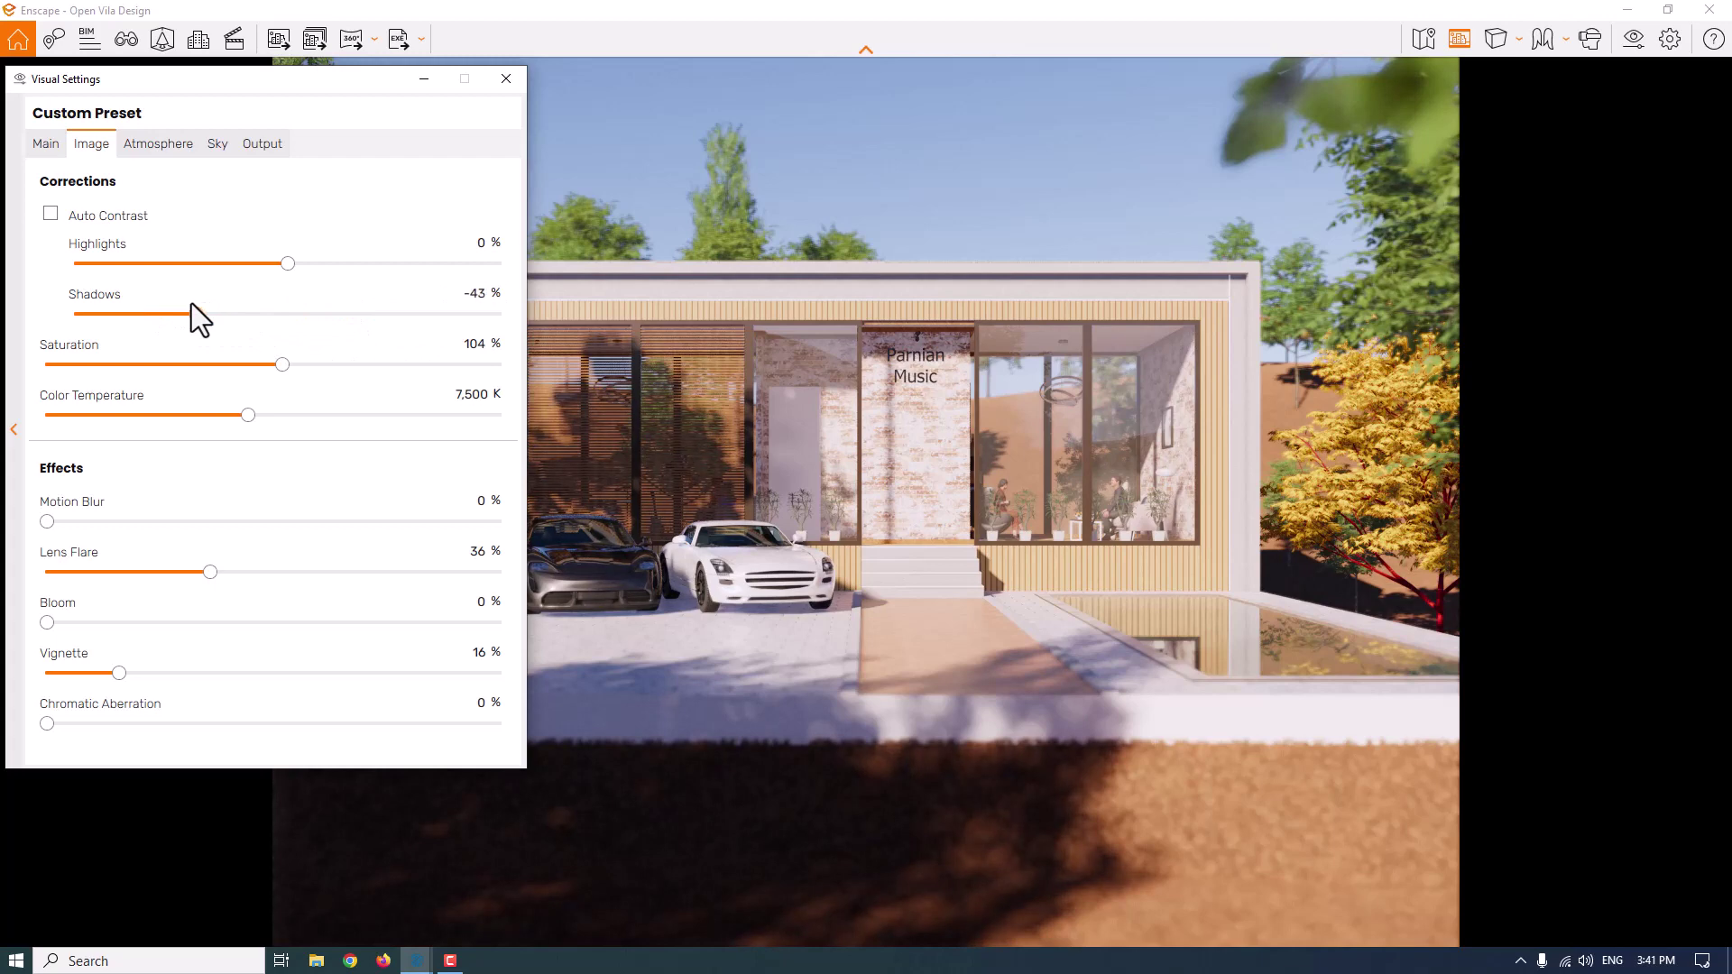
double_click(478, 292)
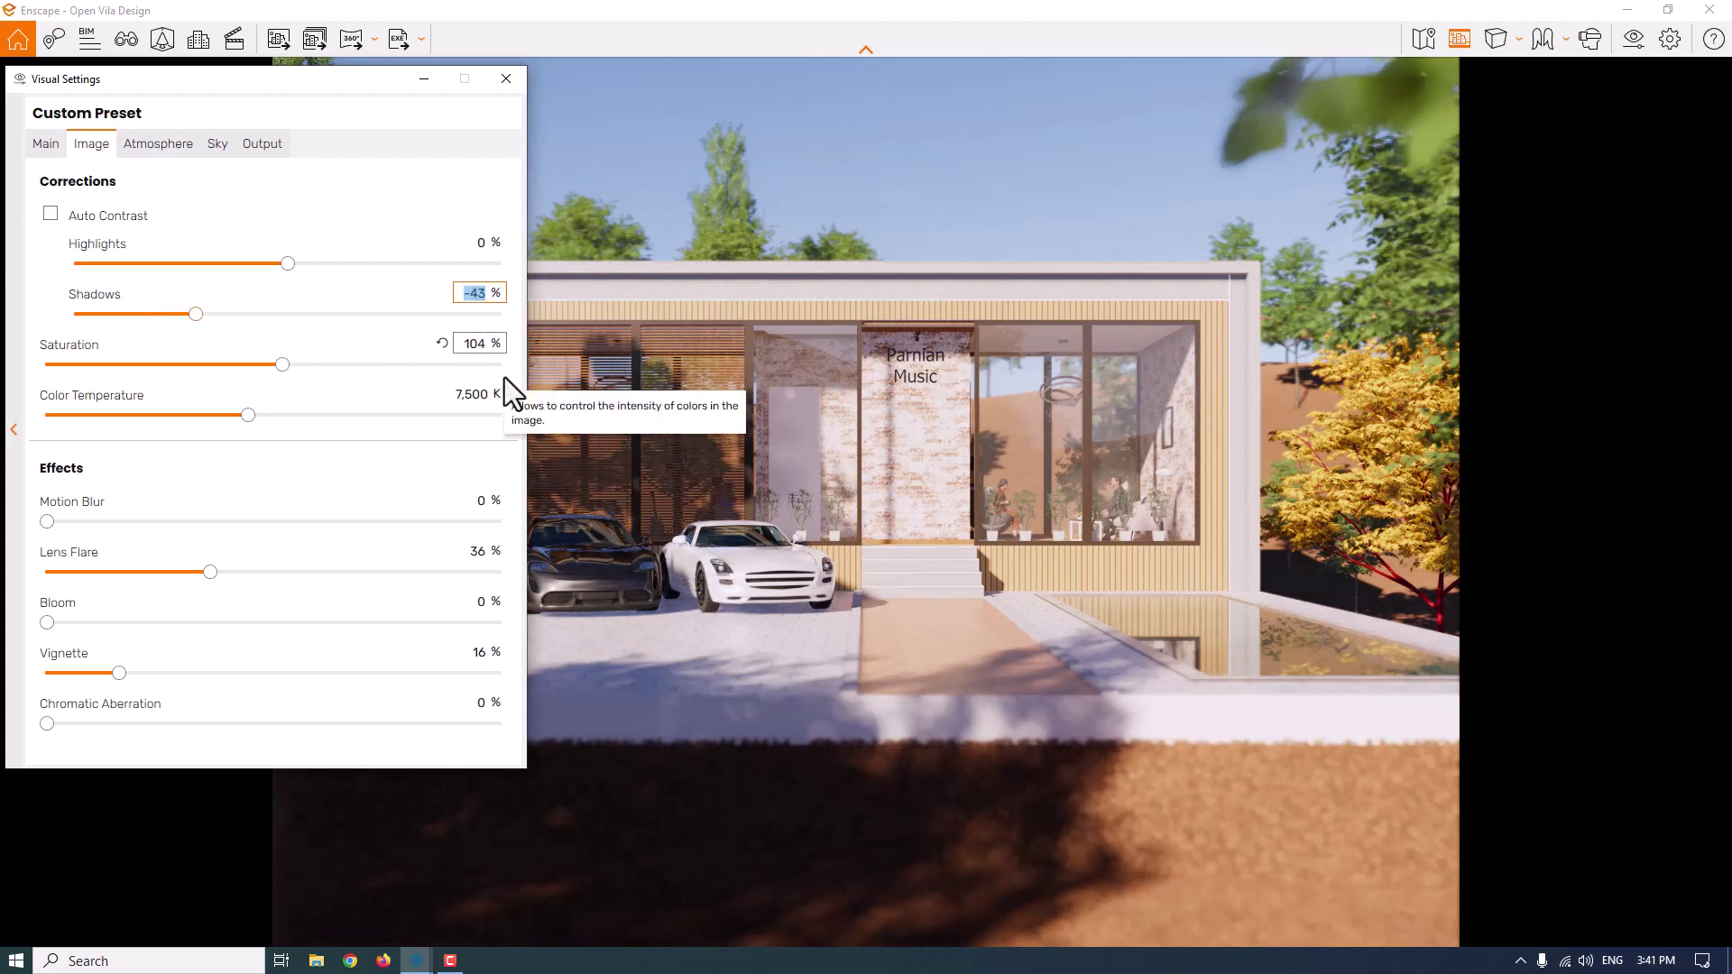
text(-26)
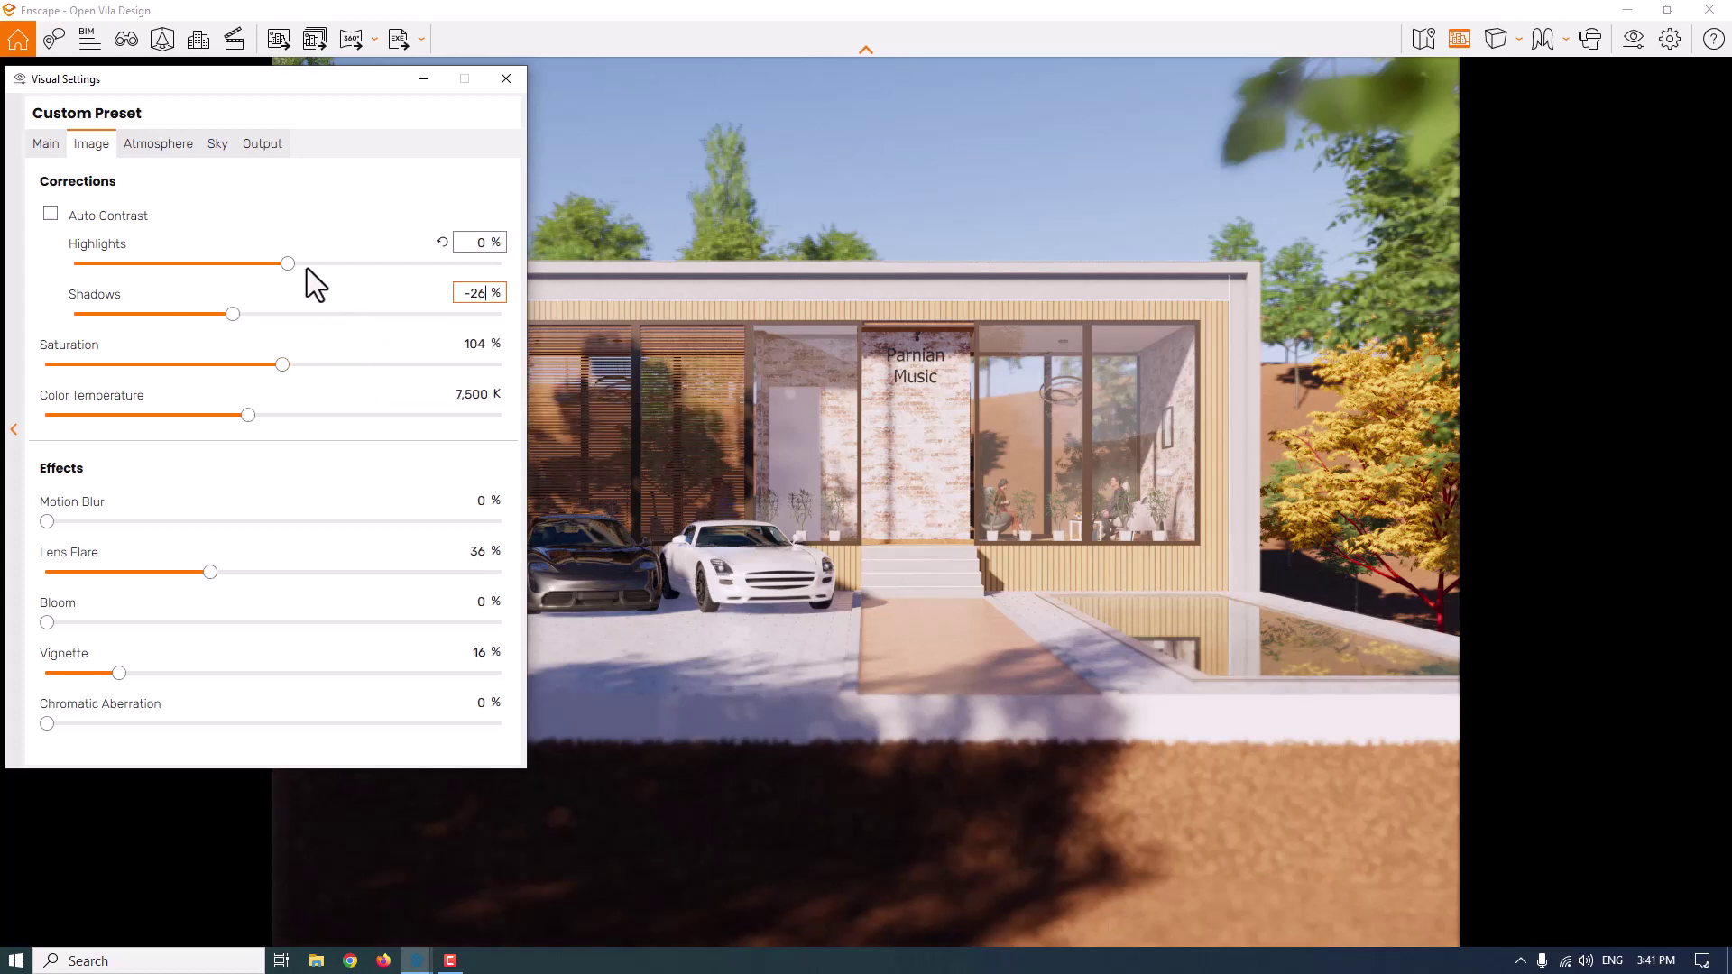
drag(287, 263, 359, 265)
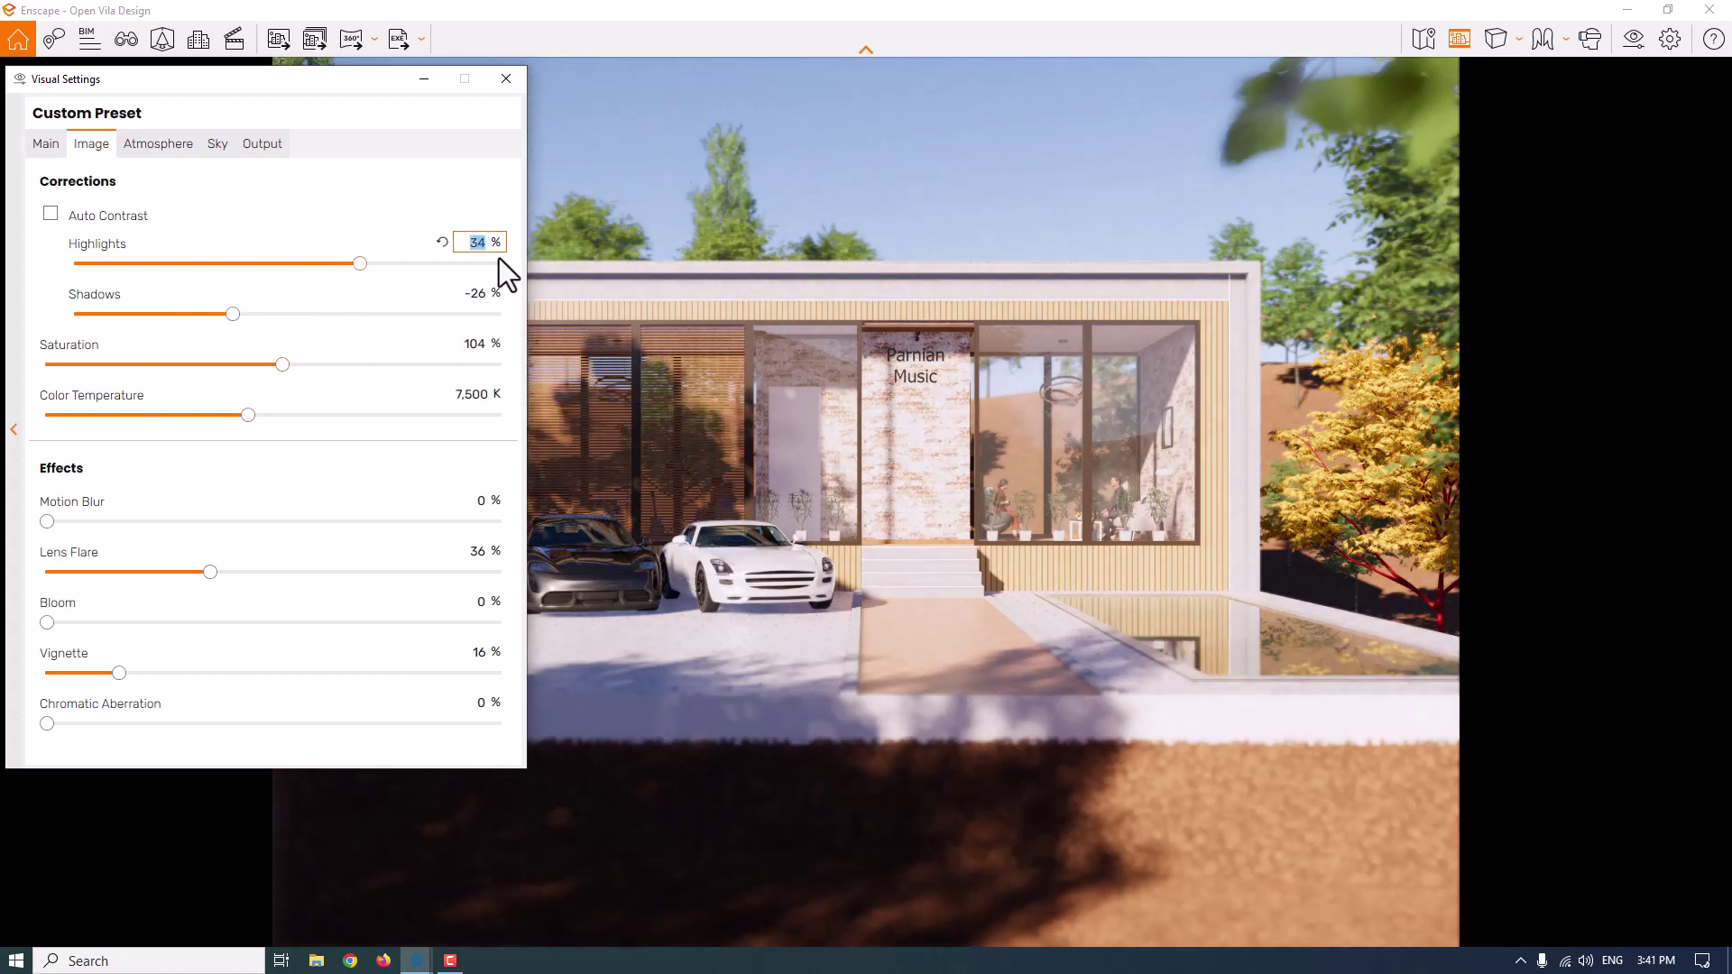
text(26)
Try the default color temperature, set it to 7600 K, and close the visual settings
click(443, 395)
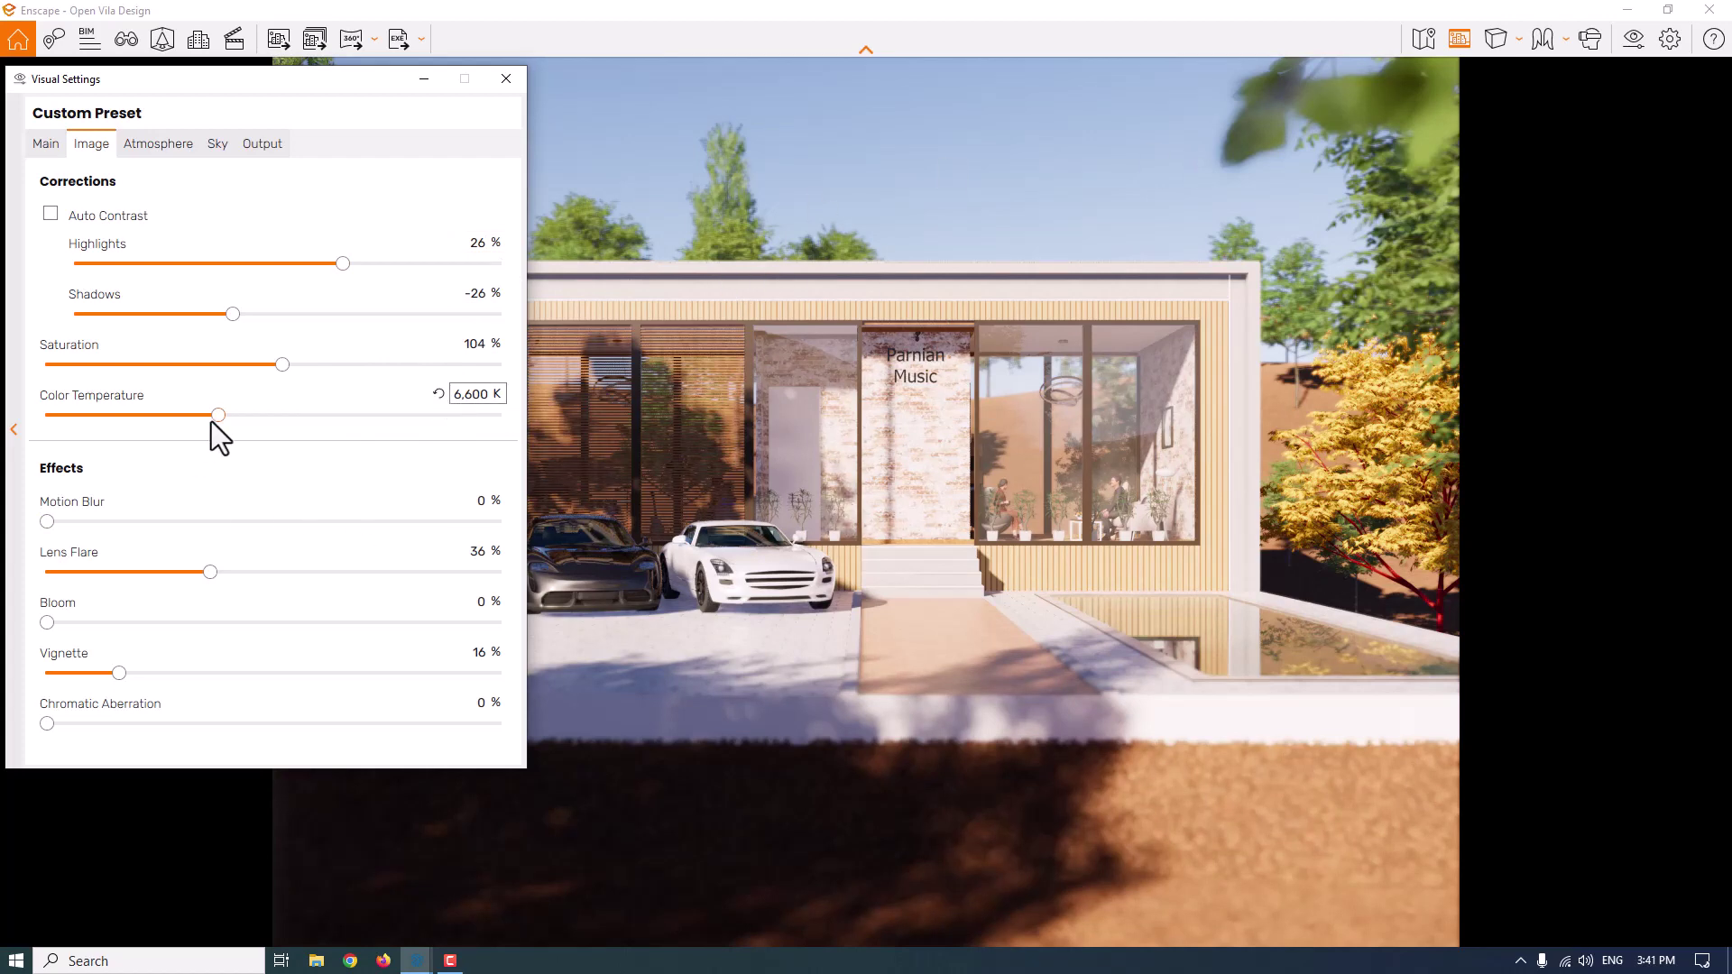
click(480, 394)
text(7600)
key(Return)
click(506, 78)
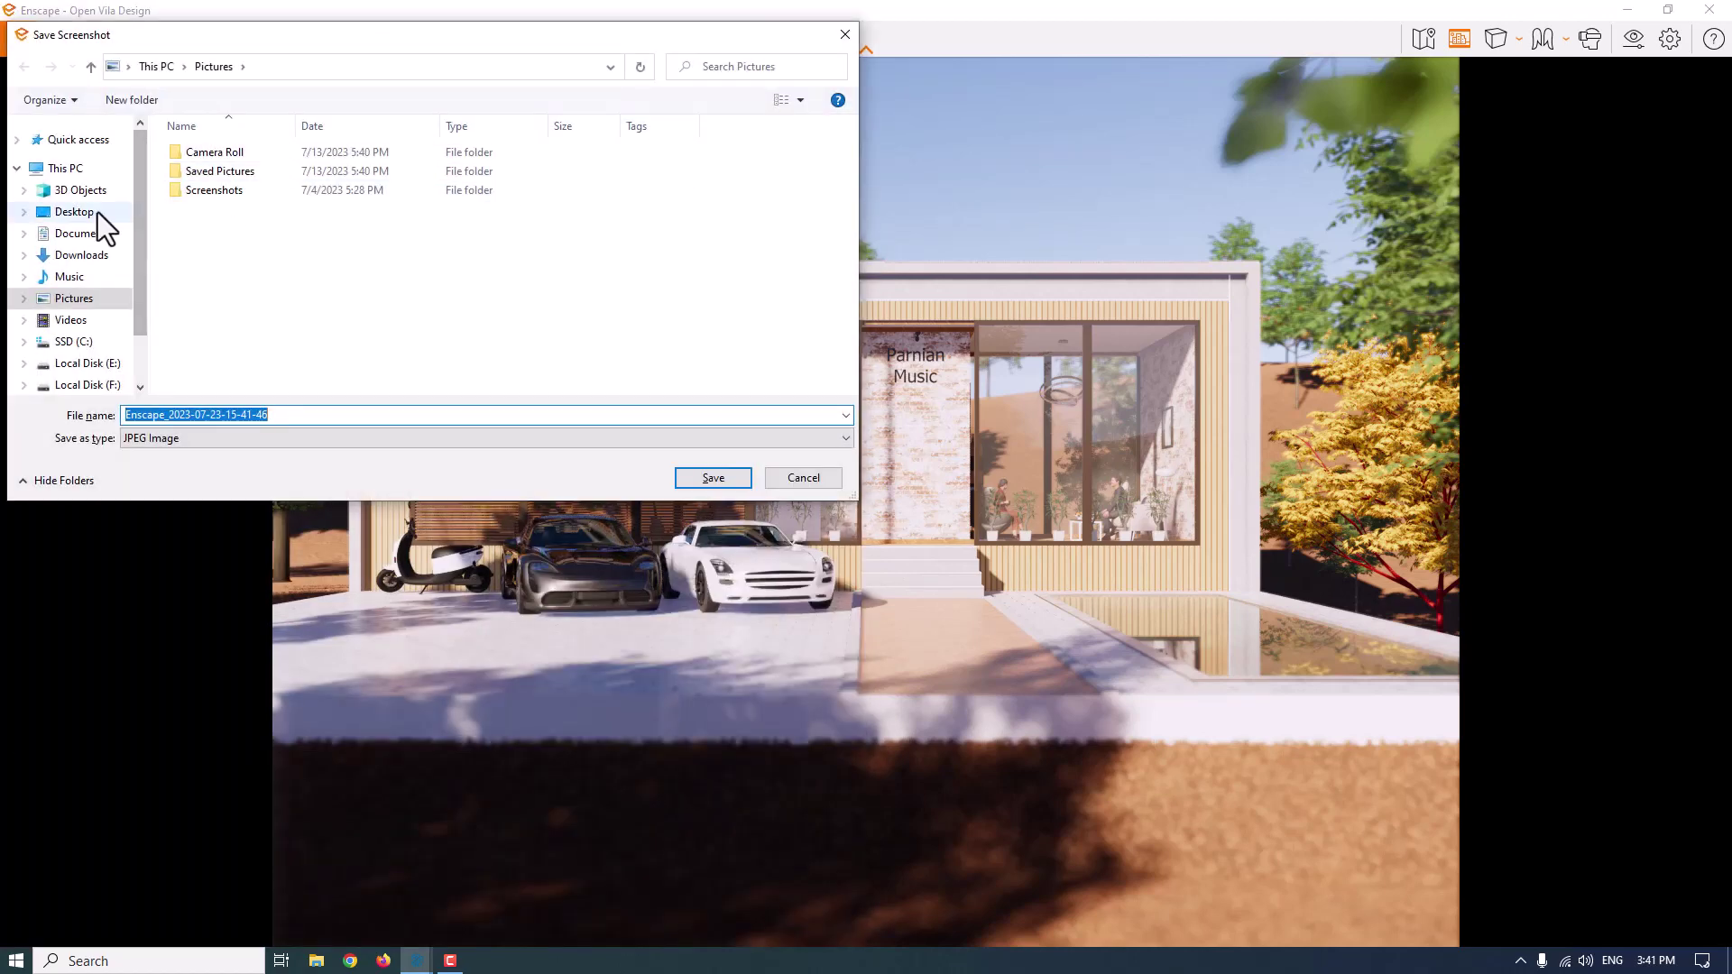
Export the rendered view as a JPEG image named "Render1" to the Desktop
click(97, 213)
double_click(282, 415)
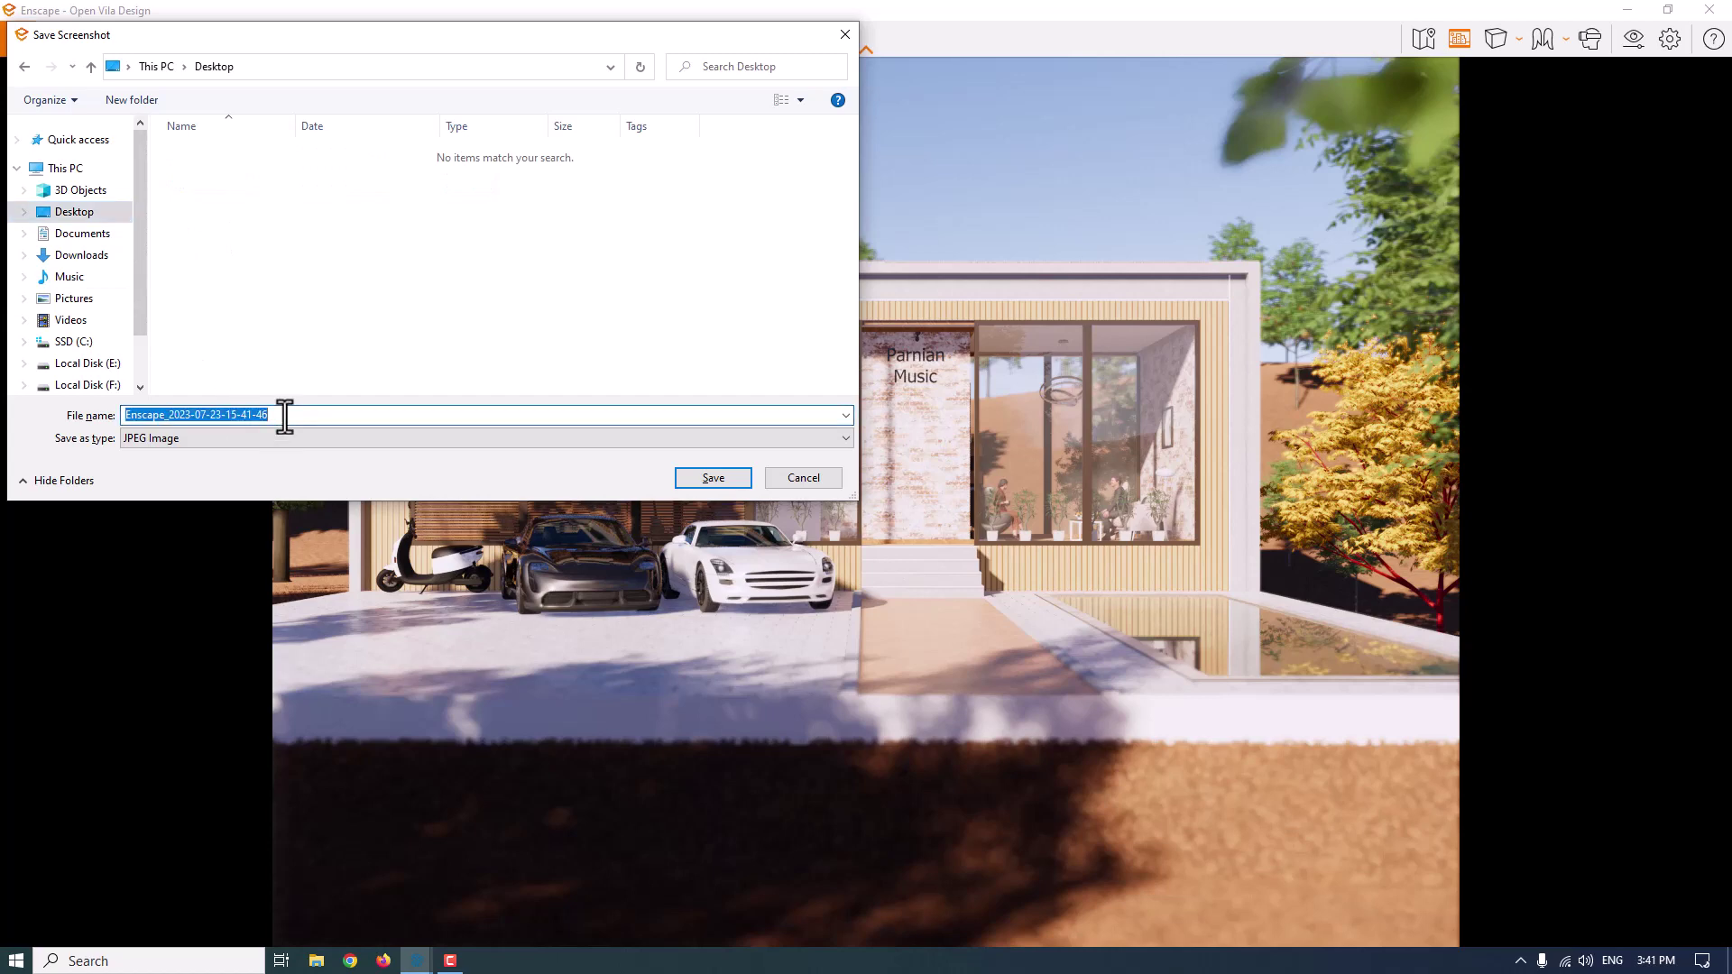
text(Render)
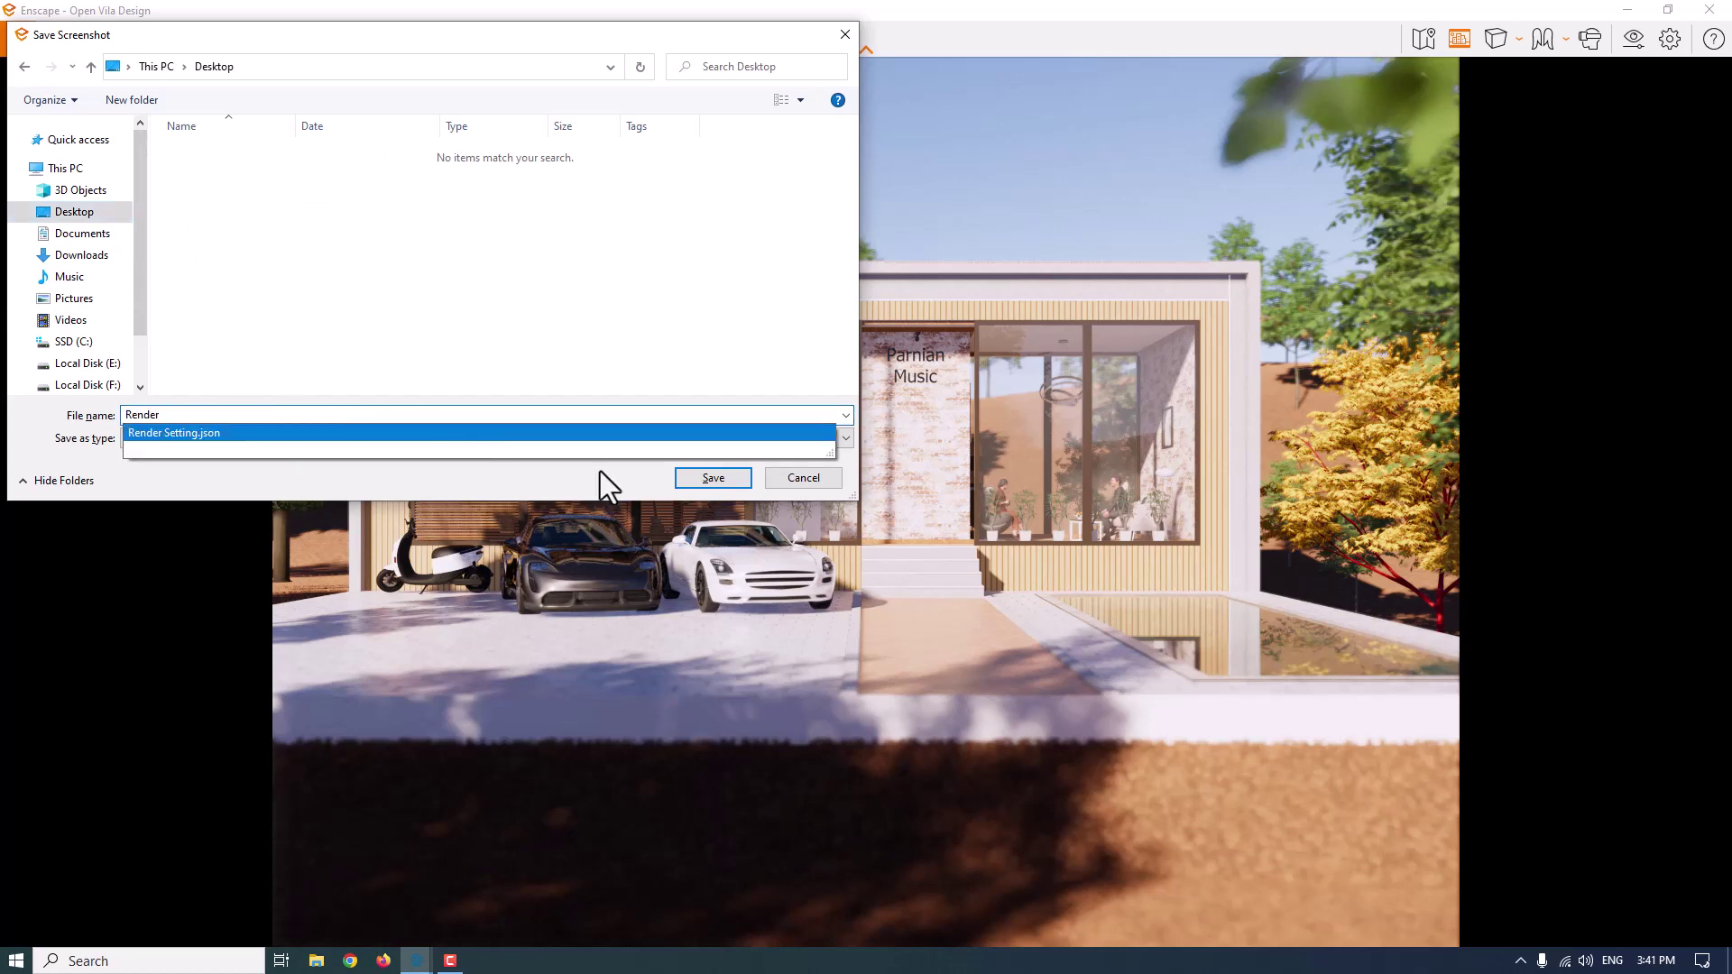
text(1)
click(713, 478)
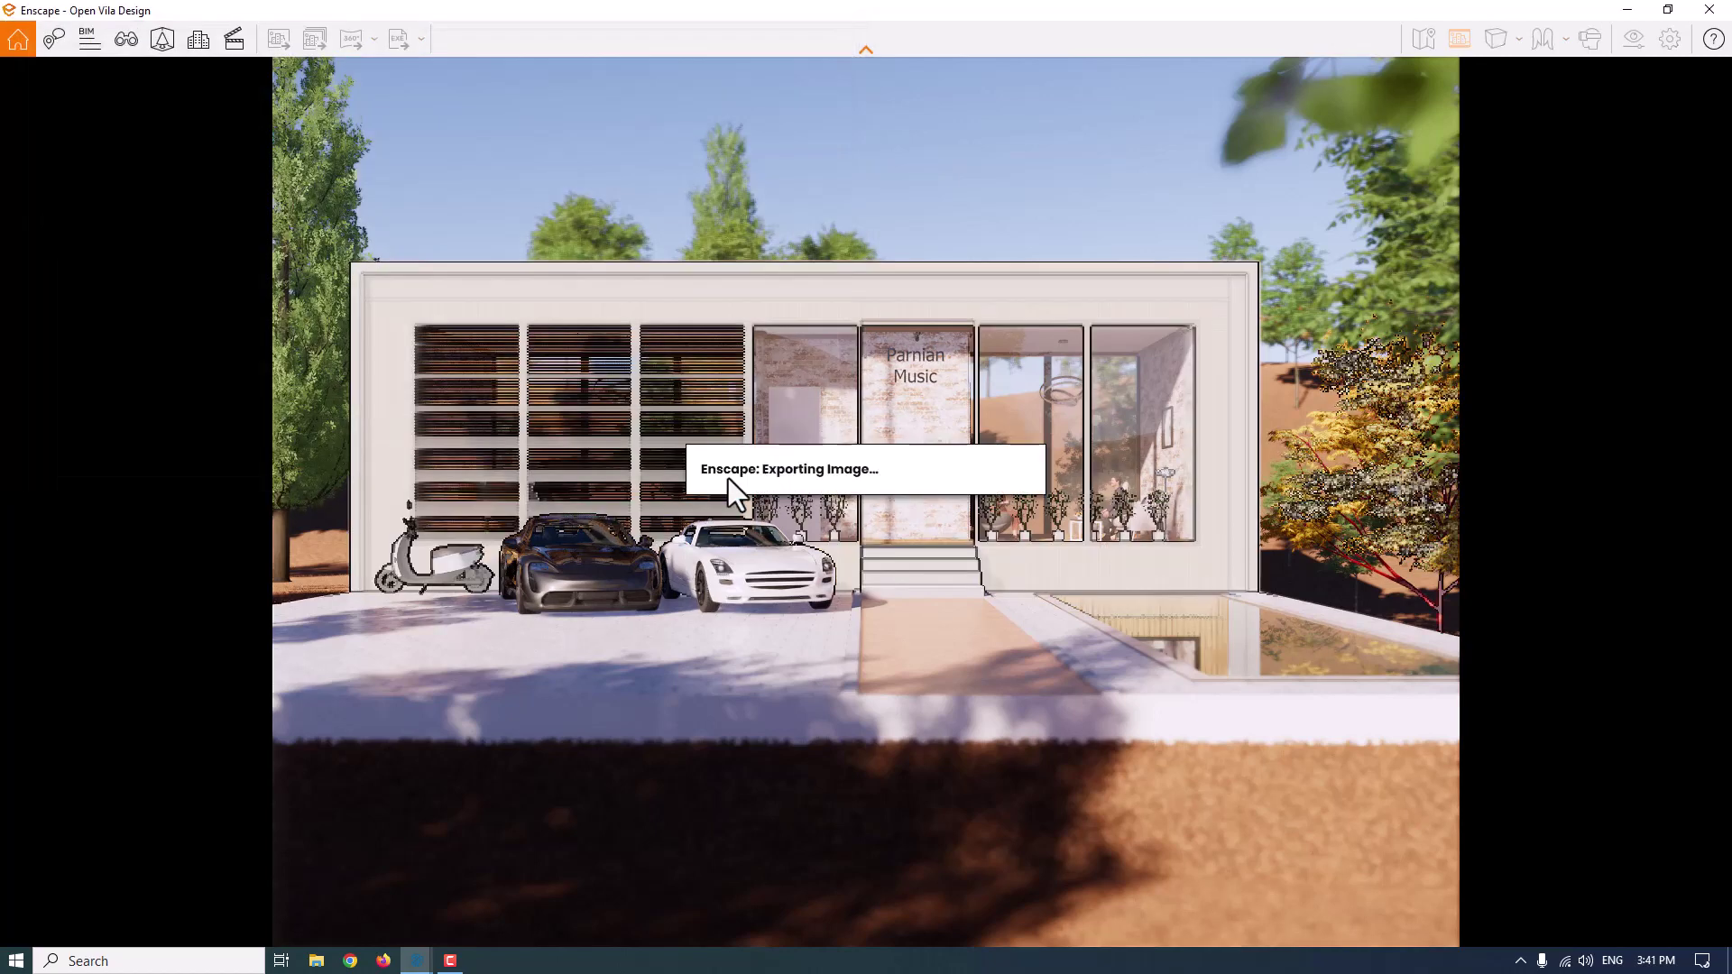